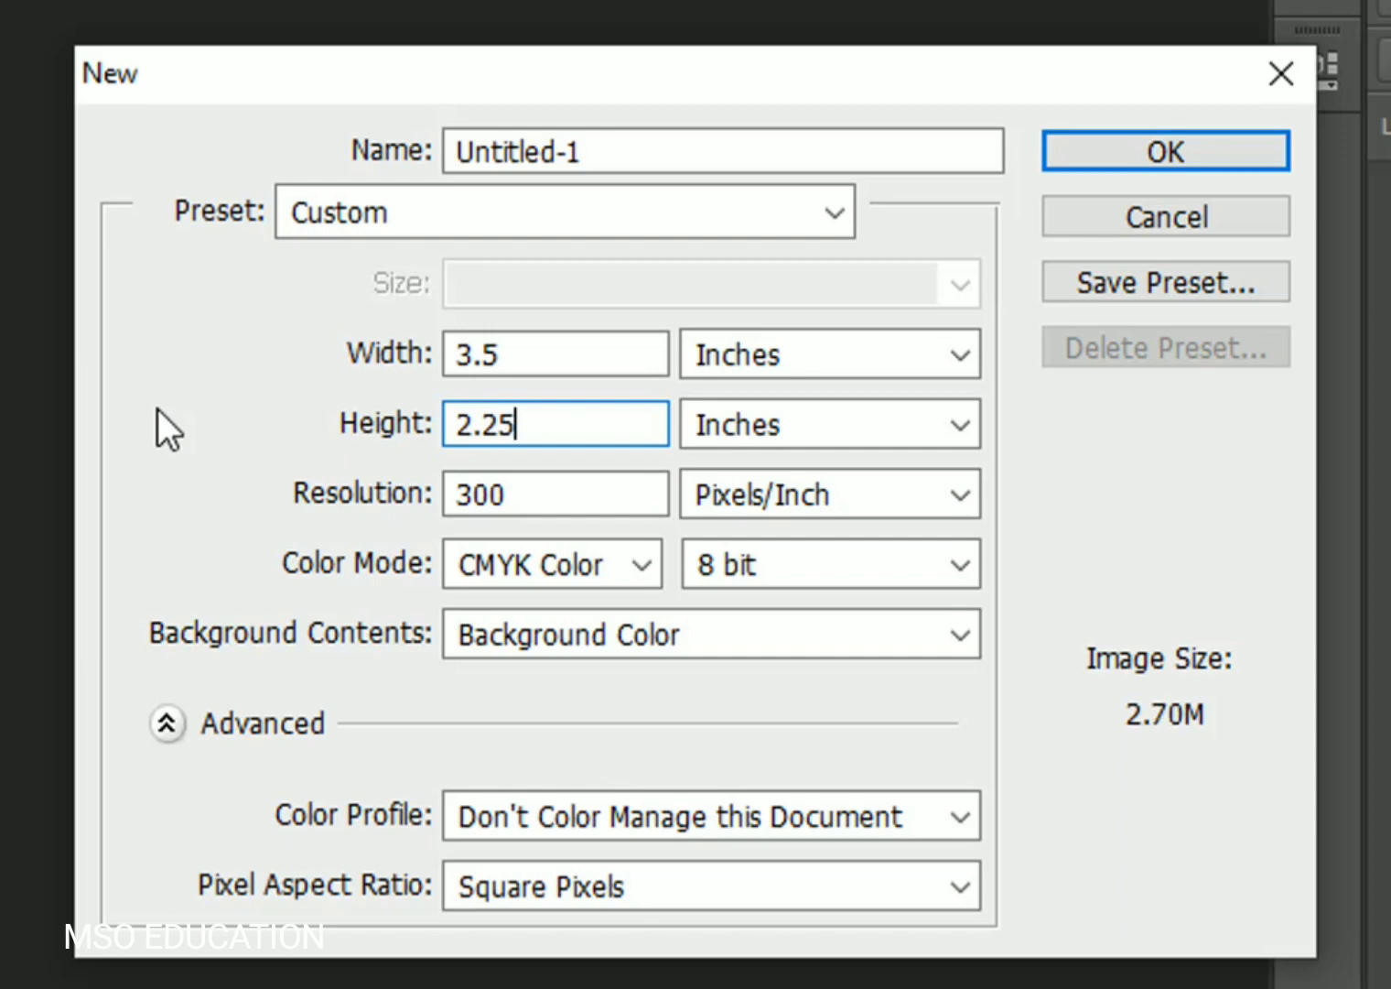
- Create the 3.5 × 2.25 in, 300 ppi CMYK card with a beige (ebdbcd) Solid Color fill layer
left_click(1150, 148)
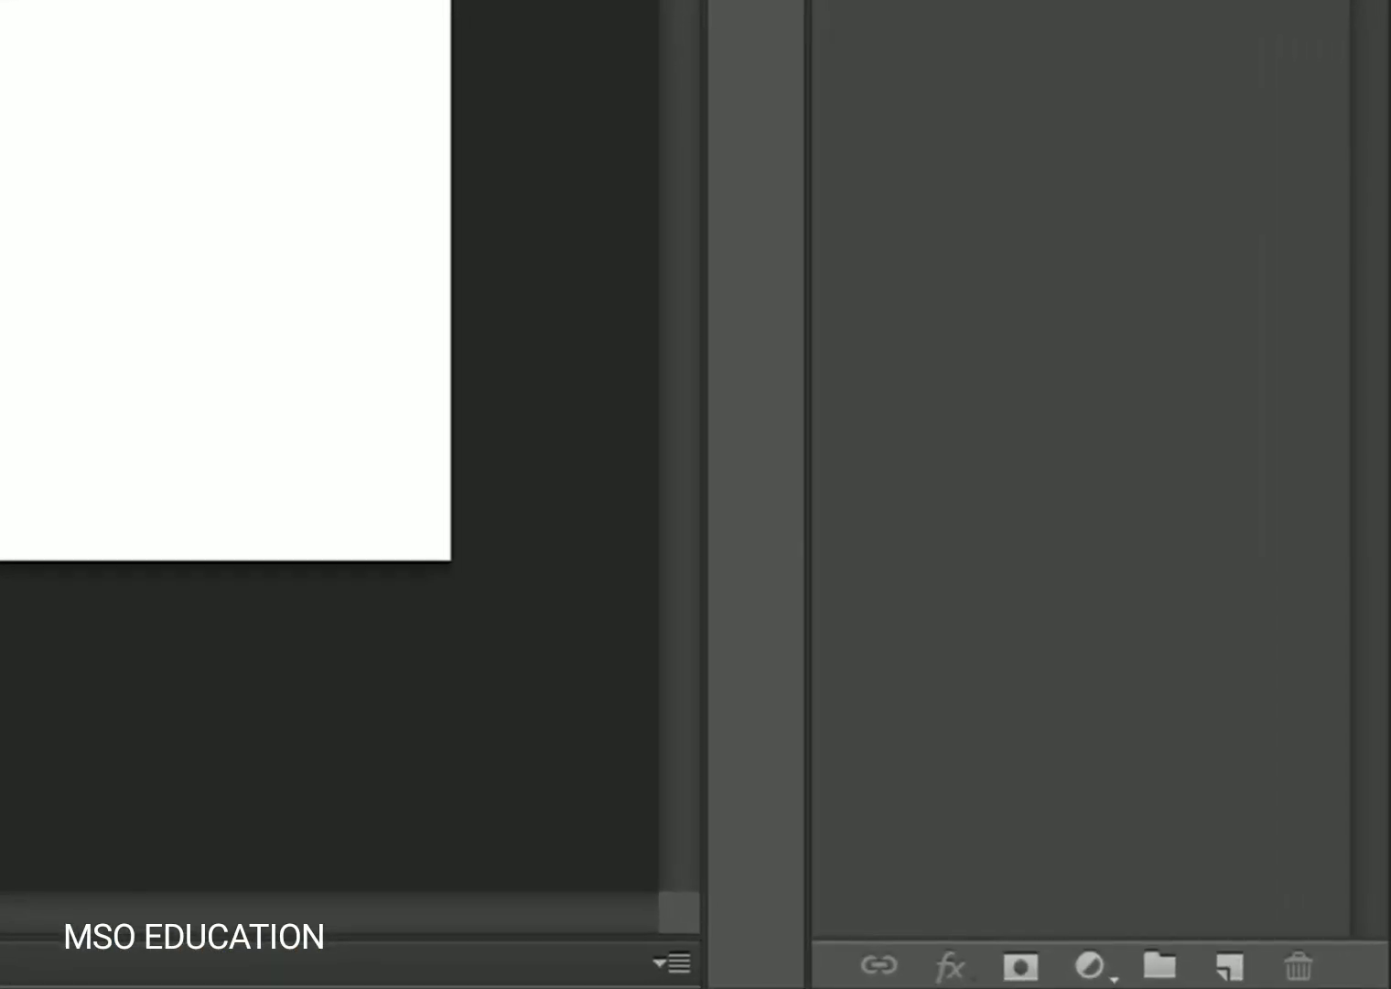
left_click(1233, 977)
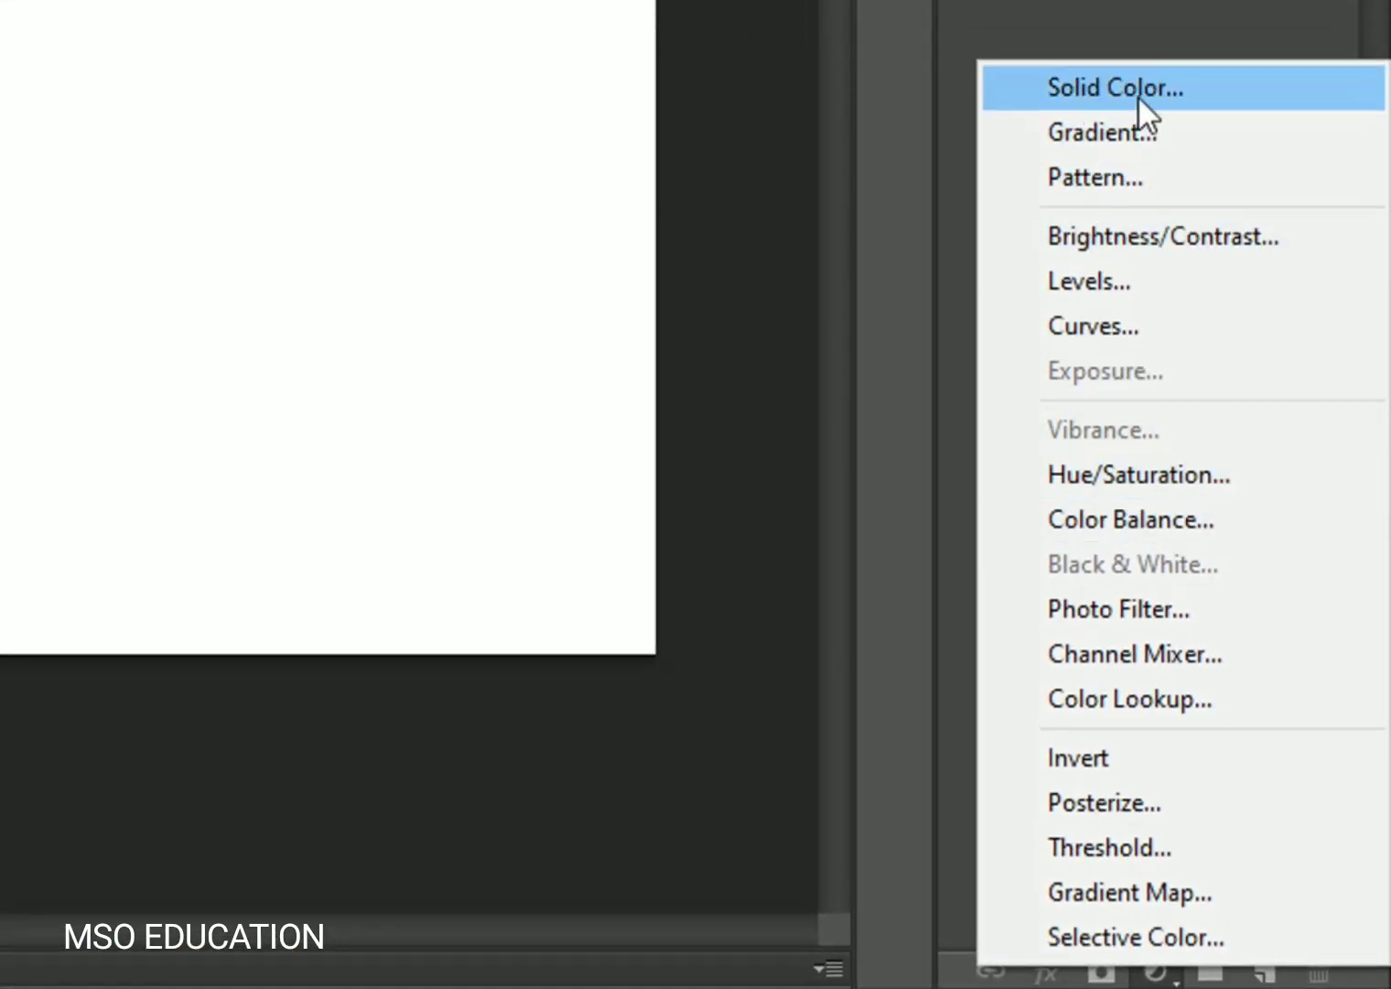
left_click(1137, 95)
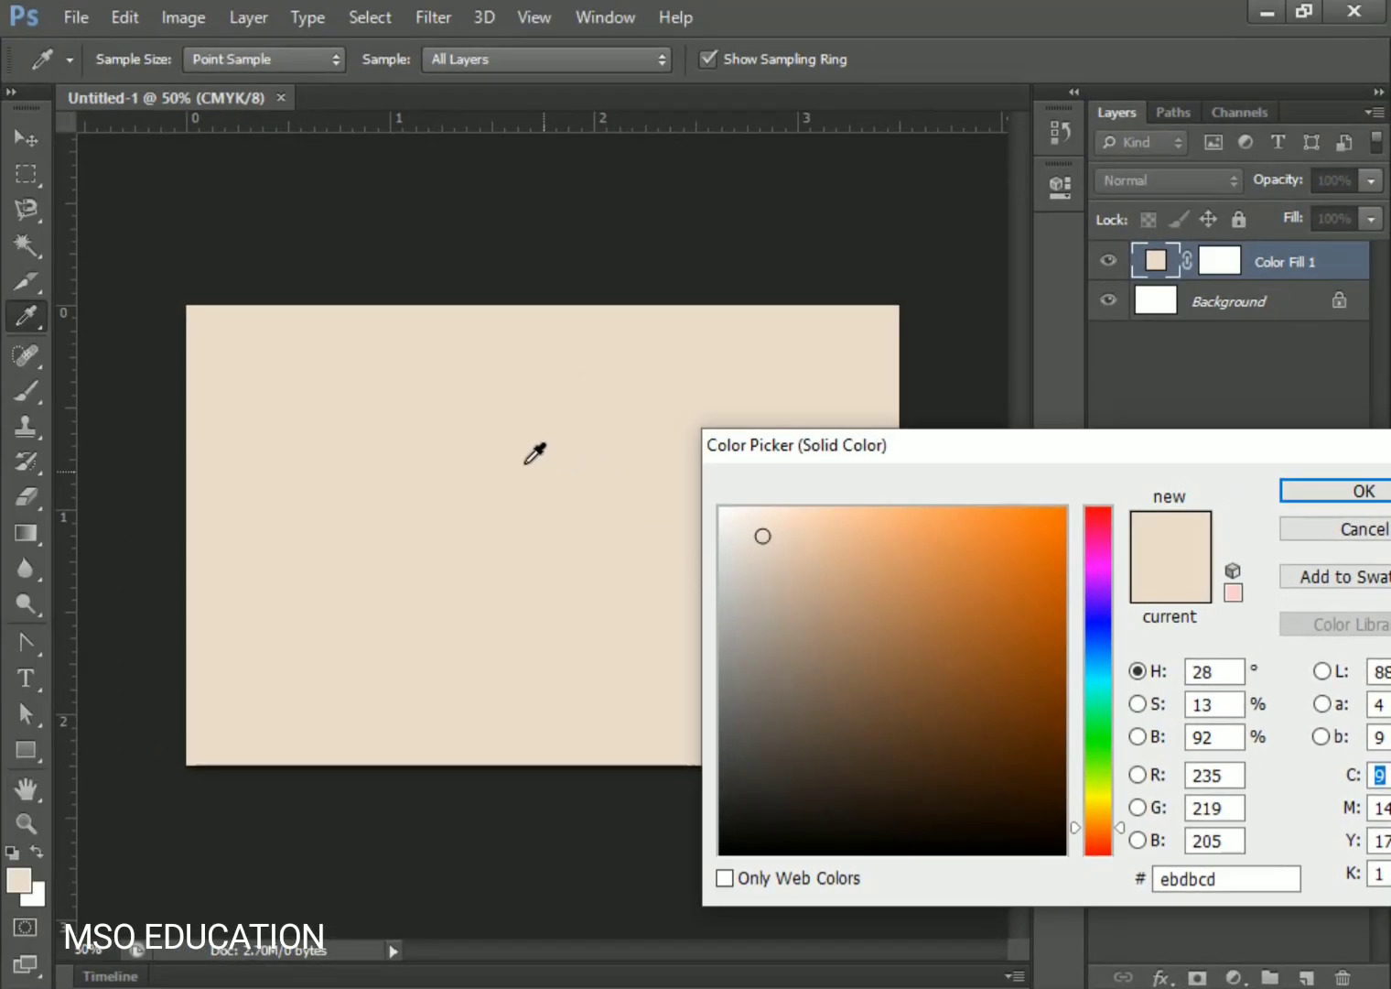
left_click(27, 884)
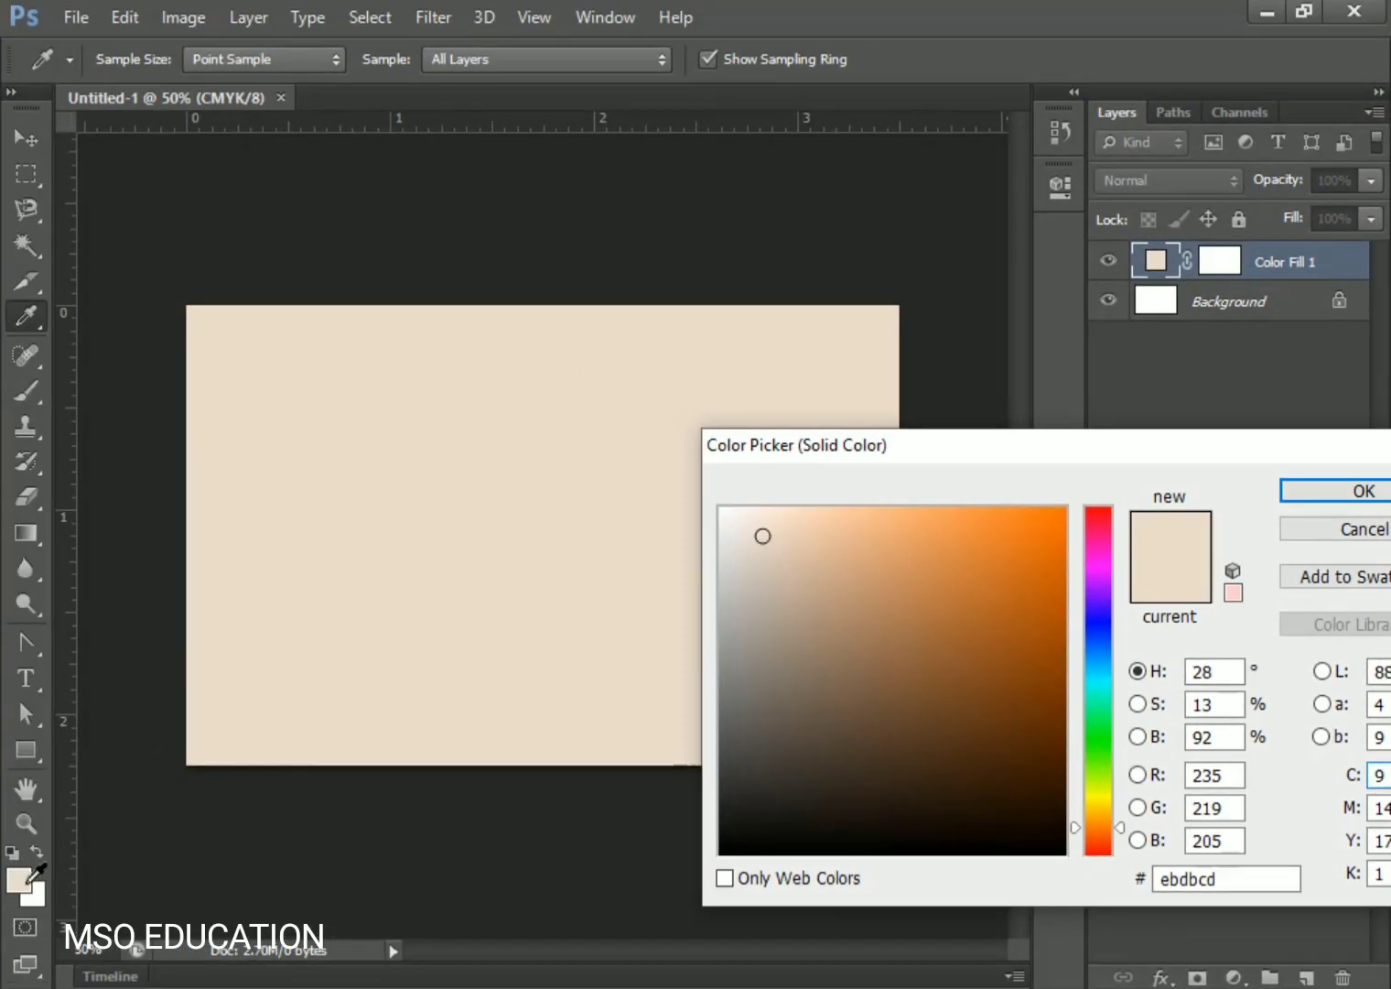
left_click(1389, 495)
- Deselect the fill layer and bring up the Open dialog
left_click(300, 197)
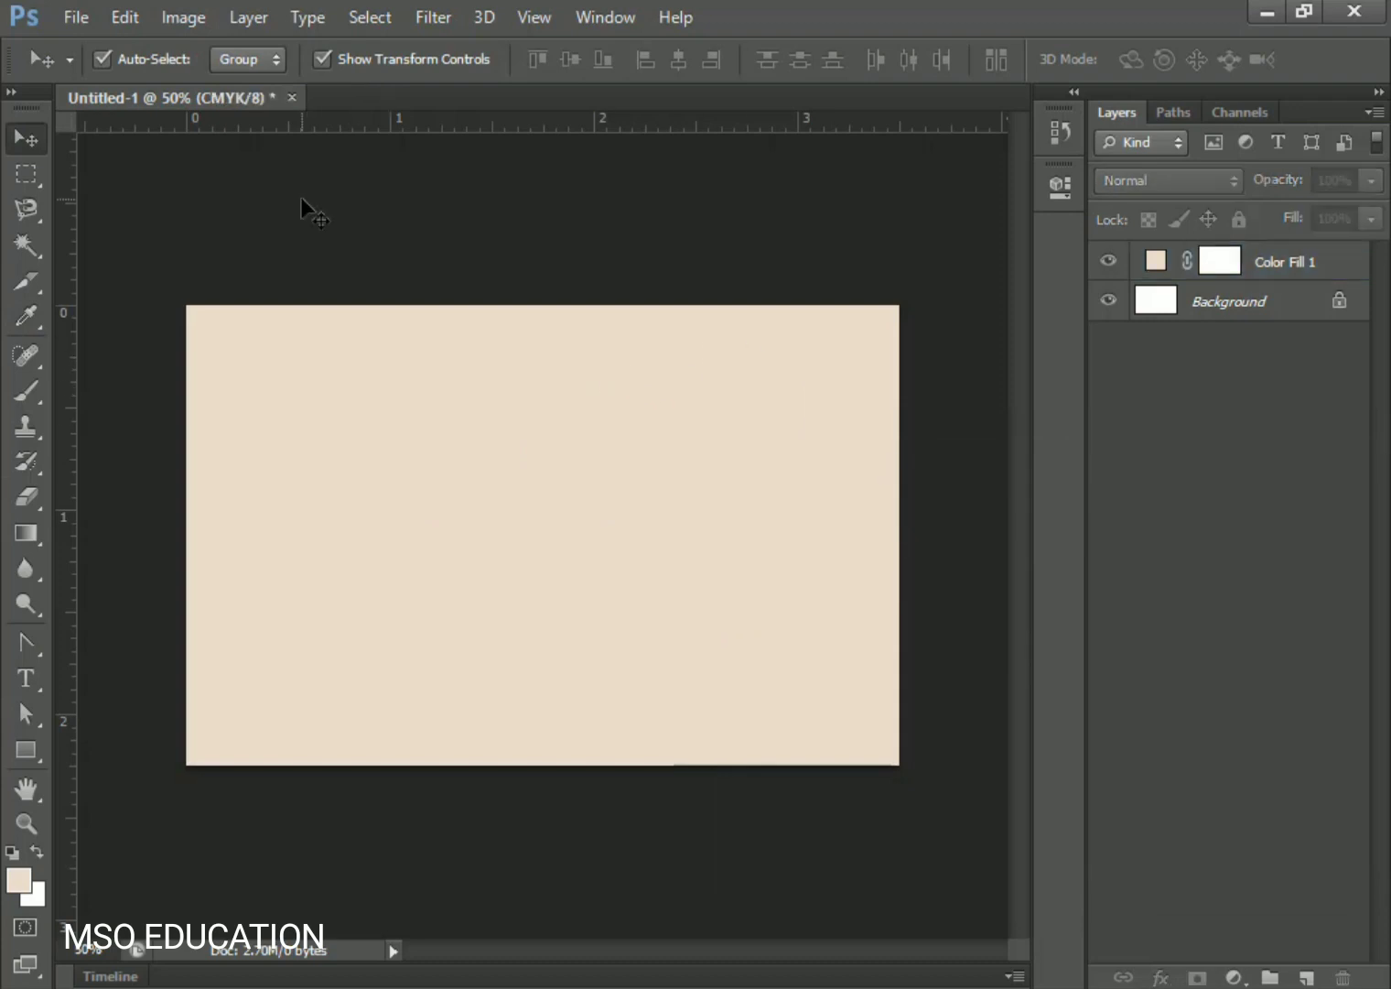
left_click(73, 18)
left_click(91, 75)
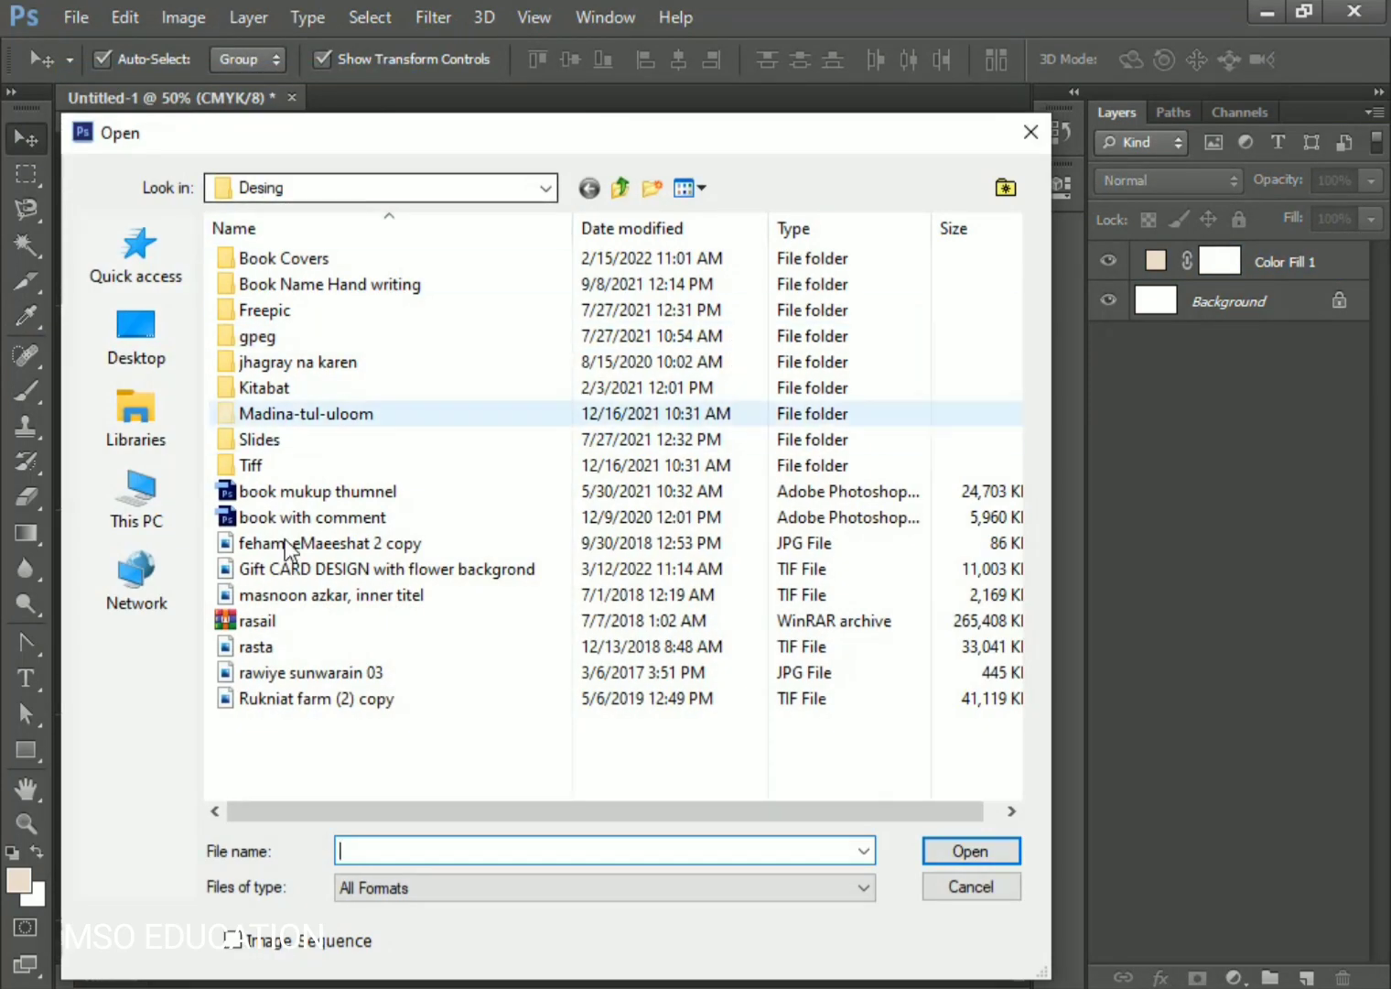
- Open the Gift CARD DESIGN floral file and drag a red-and-peach flower cluster onto the card
double_click(303, 570)
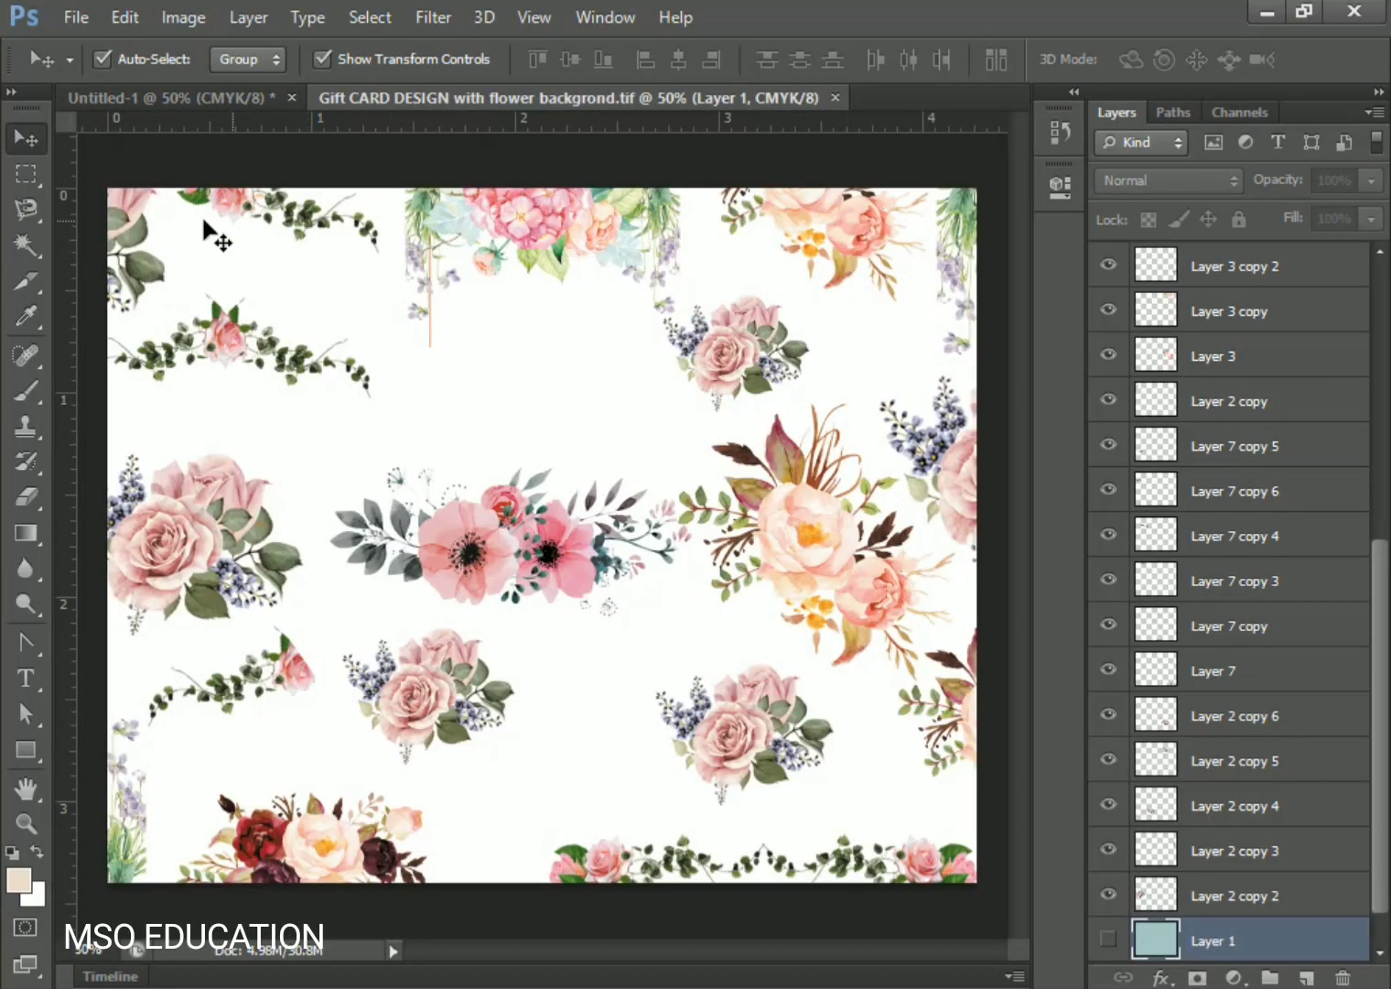
left_click_drag(128, 240, 318, 314)
left_click_drag(334, 844, 318, 416)
- Rotate and scale the flower cluster diagonally into the card's top-left corner
key("ctrl+t")
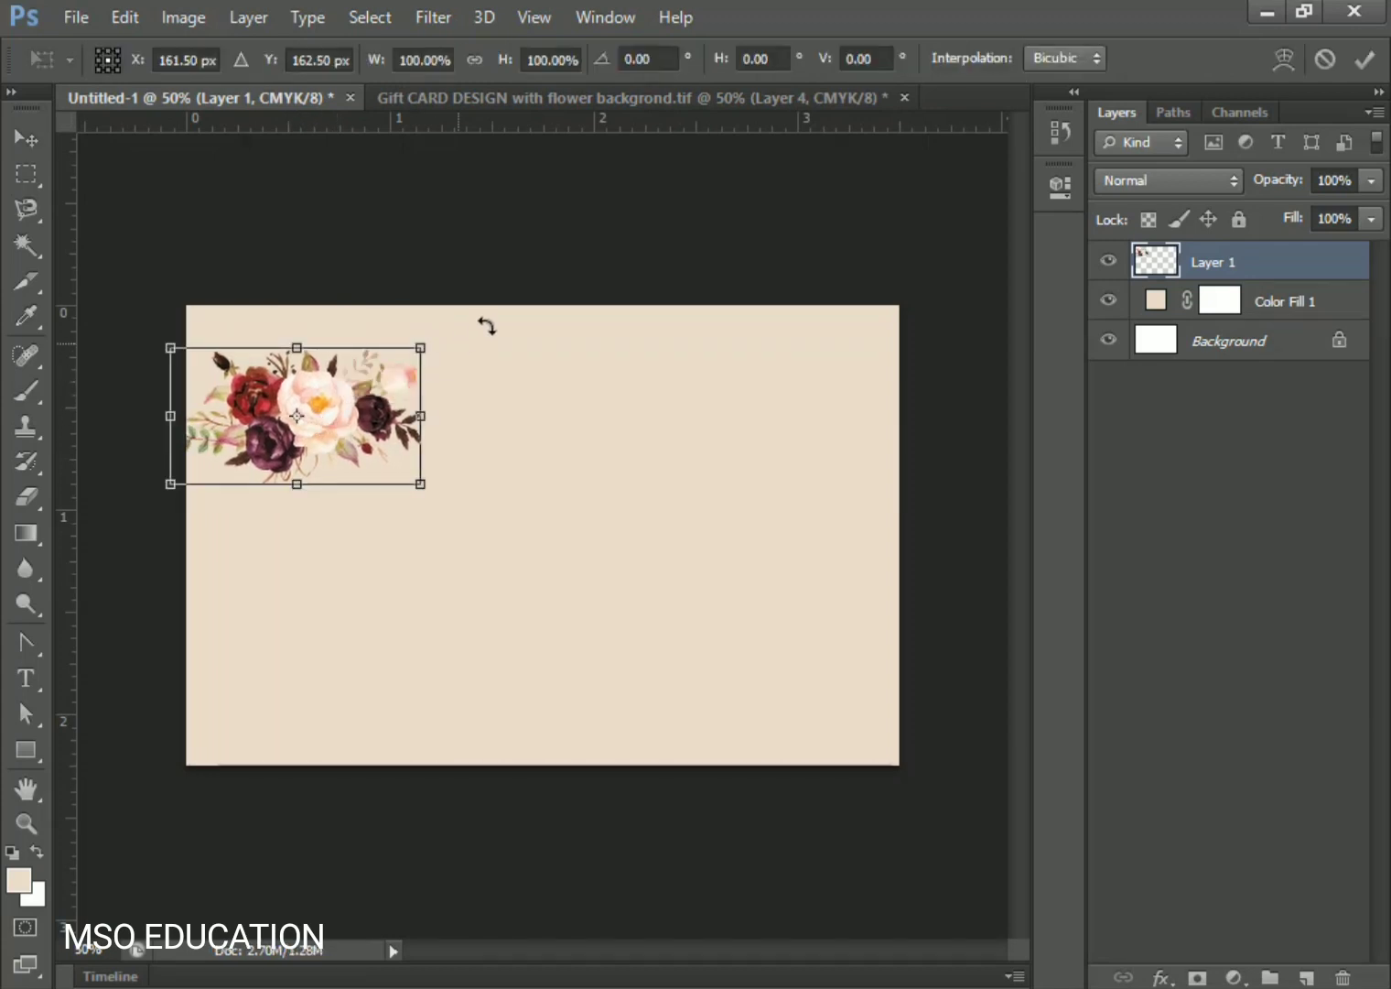
left_click_drag(481, 323, 223, 542)
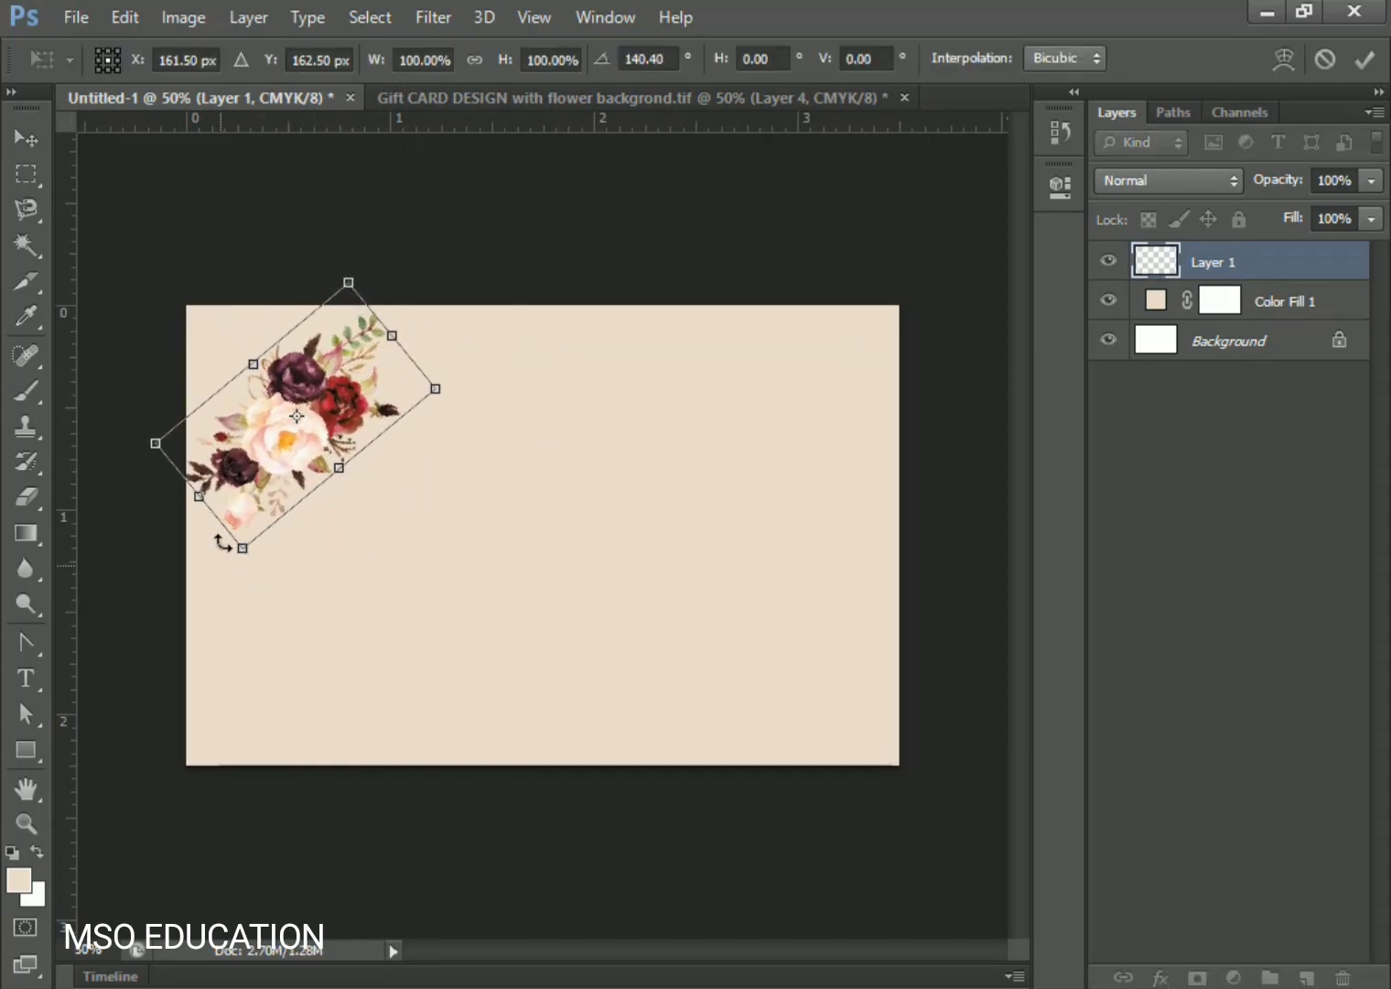
left_click_drag(279, 476, 270, 451)
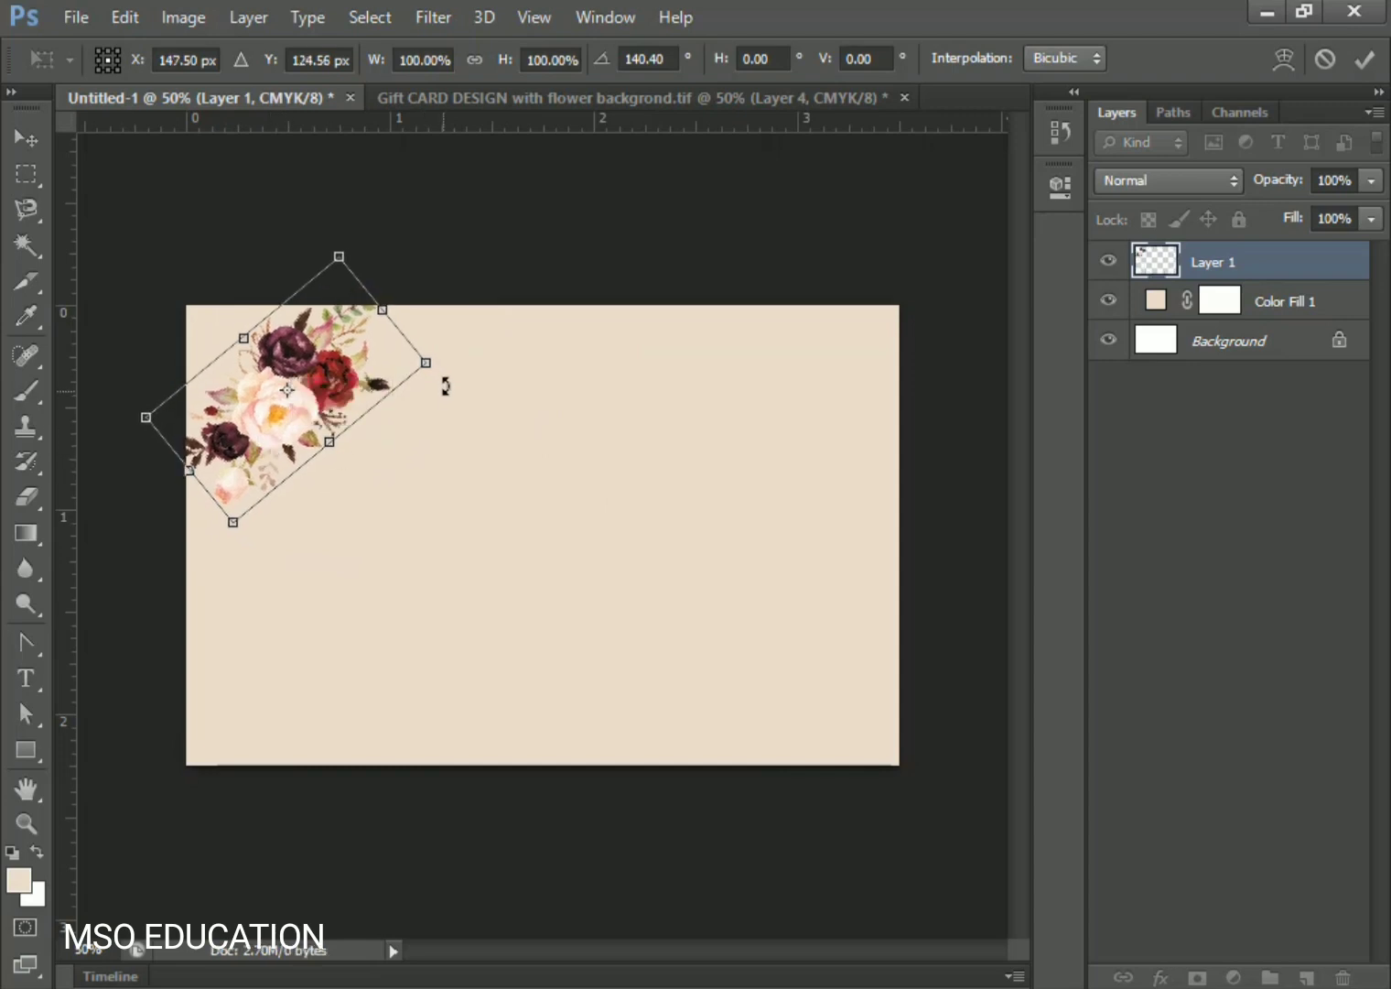
left_click_drag(430, 363, 398, 391)
left_click_drag(280, 389, 228, 359)
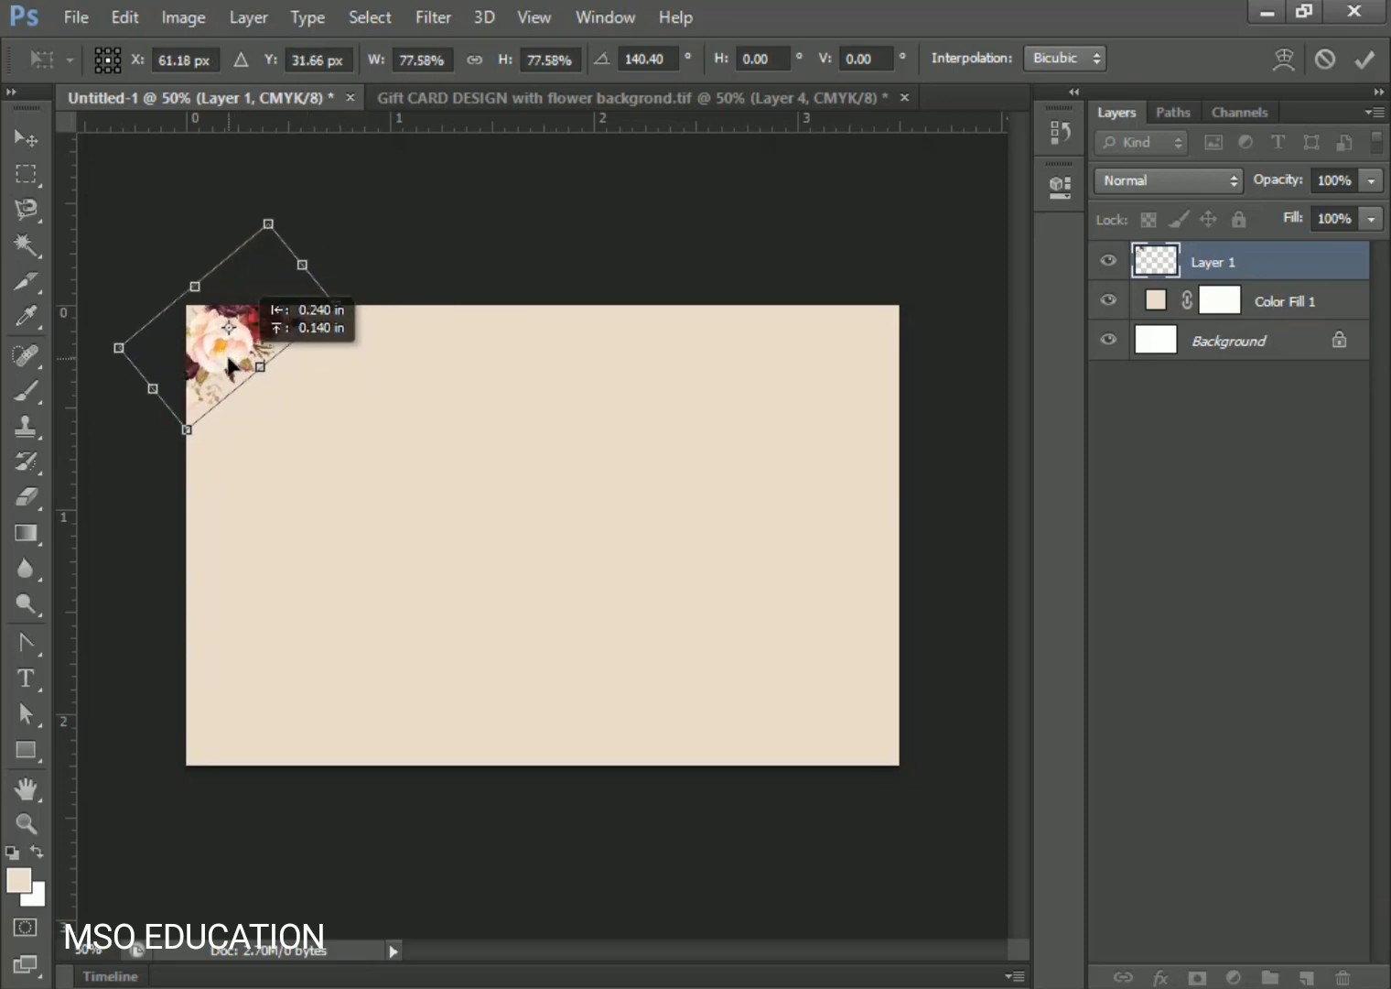
left_click_drag(341, 311, 377, 306)
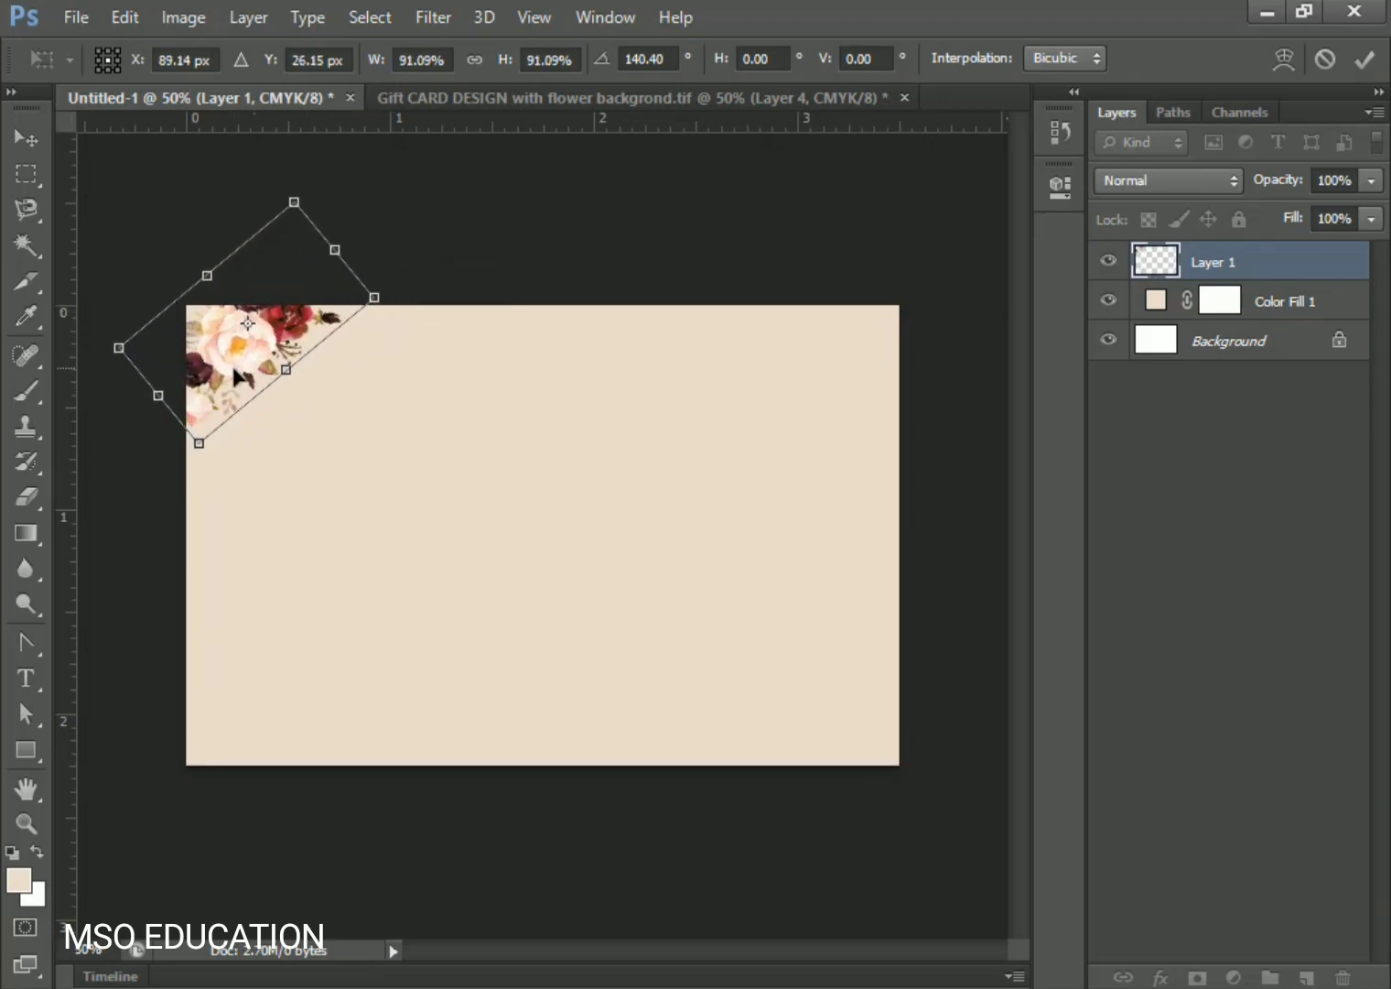
mouse_move(233, 385)
left_mouse_down()
mouse_move(243, 394)
mouse_move(225, 396)
left_mouse_up()
key("Return")
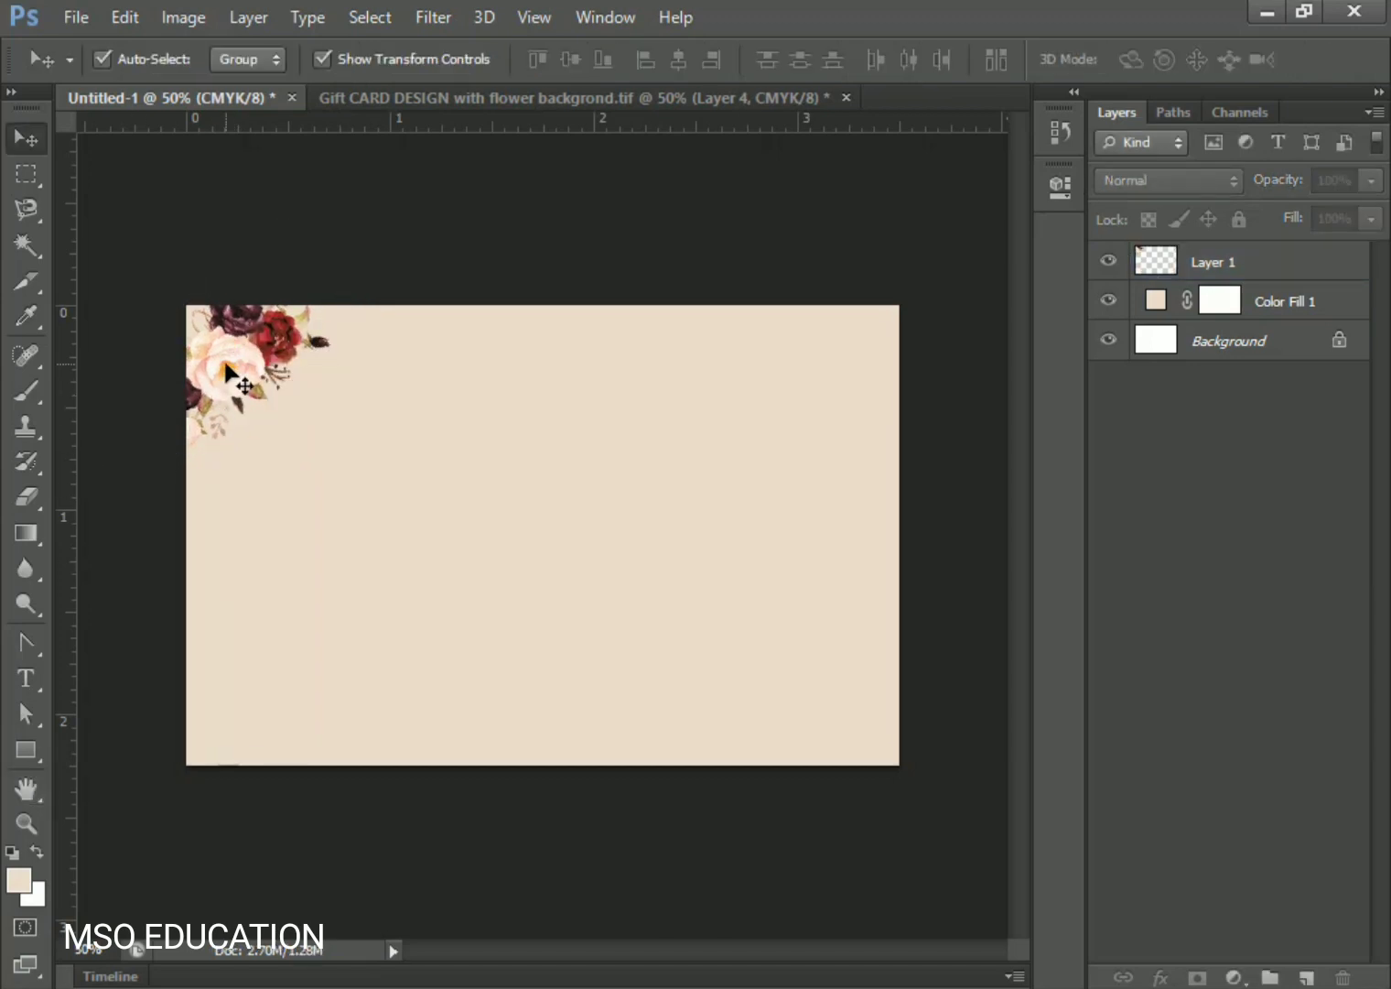
- Duplicate the corner flower layer and move the copy to the bottom-right corner
left_click(1159, 265)
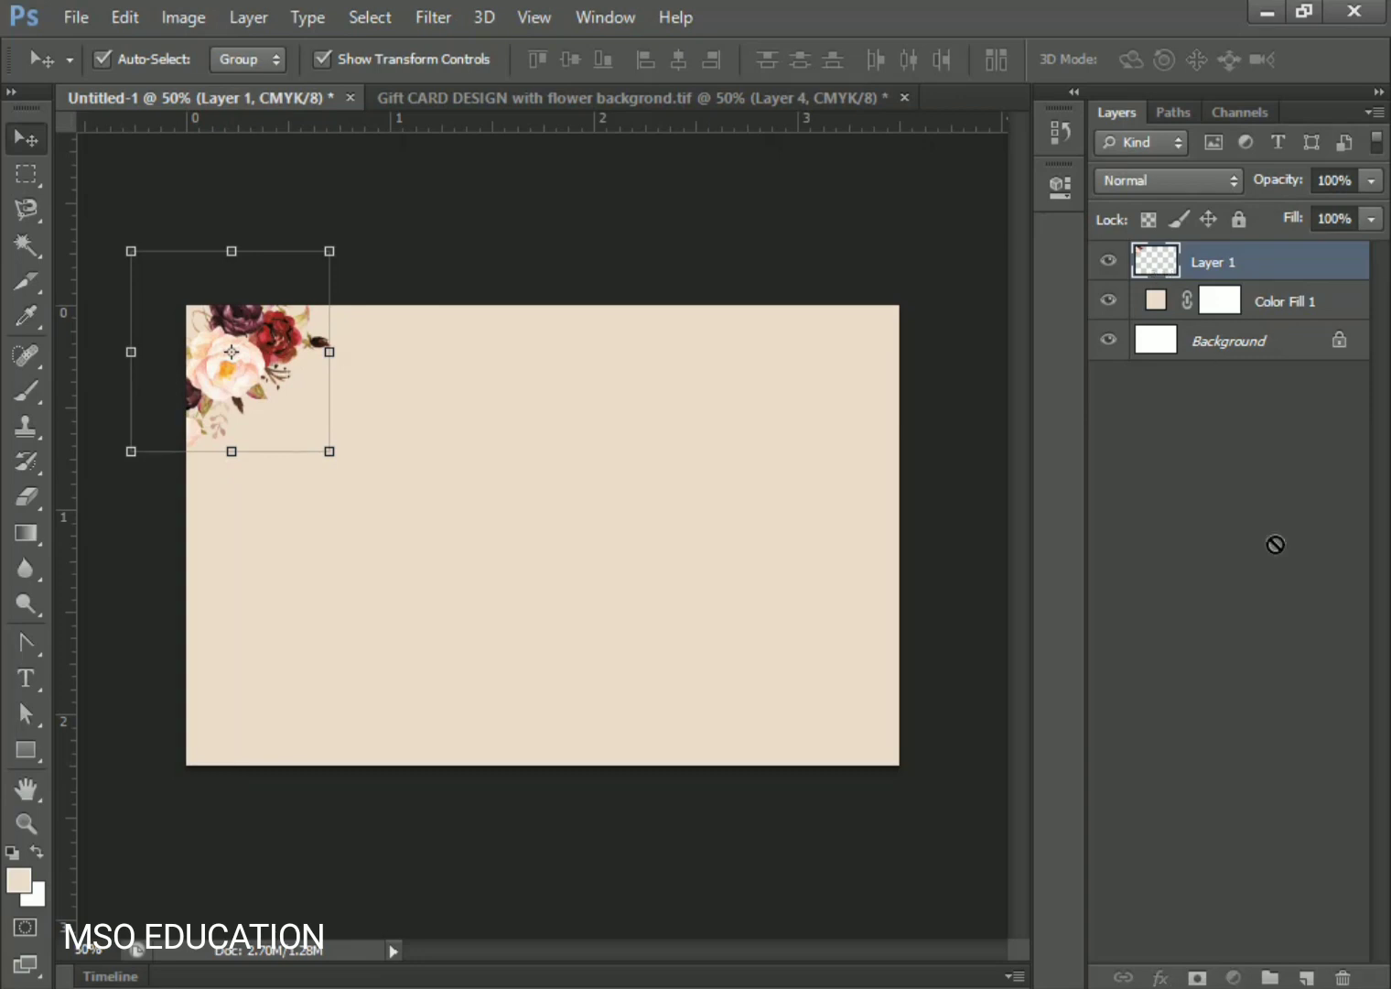
left_click_drag(1275, 544, 1307, 977)
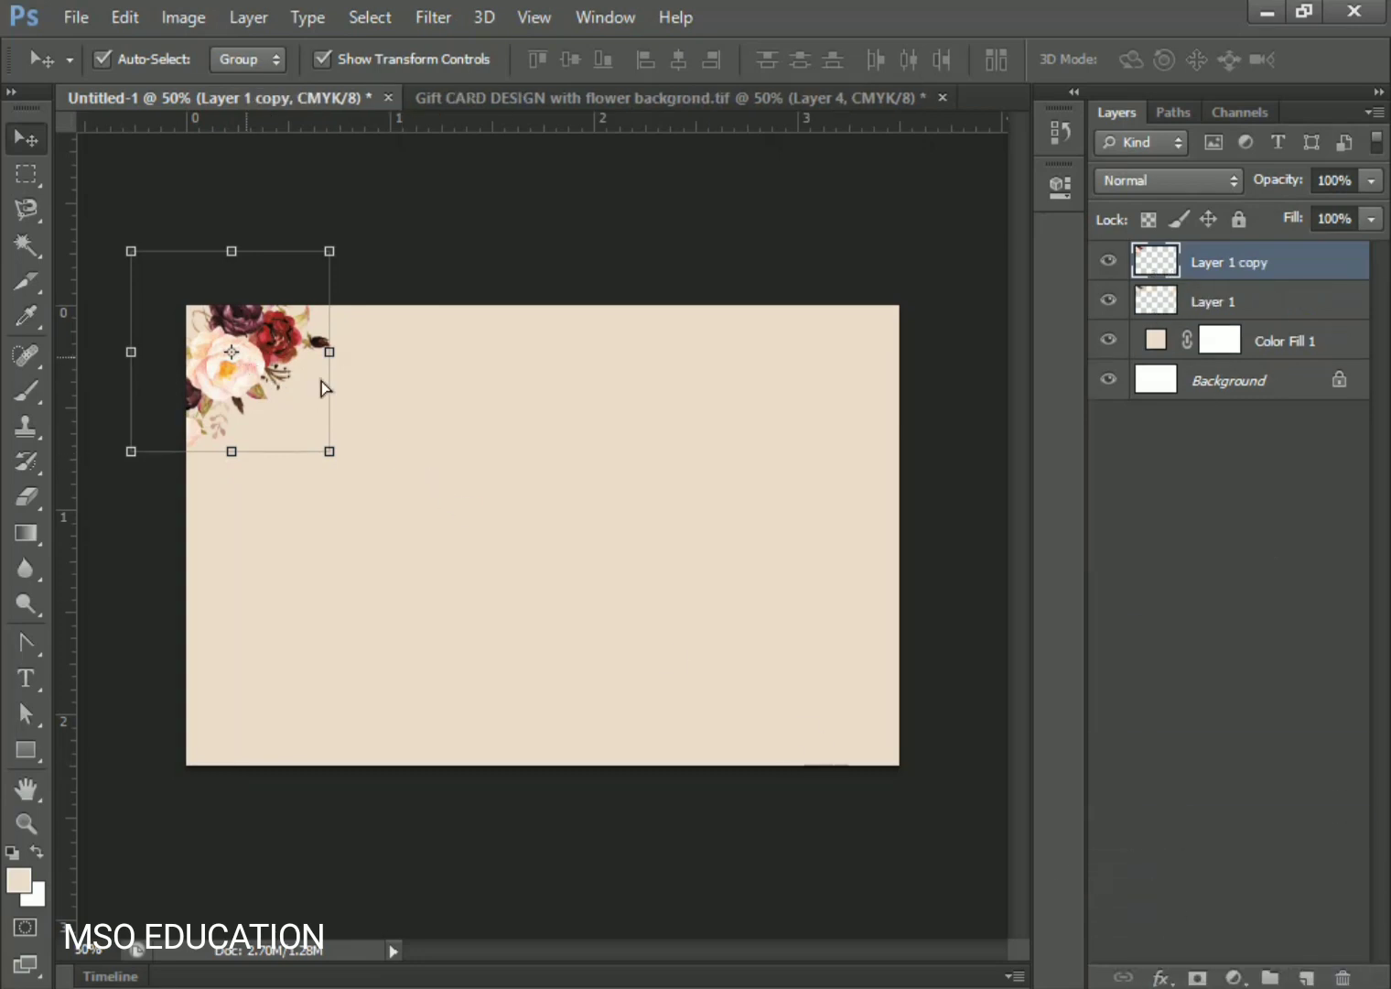
left_click_drag(321, 387, 832, 747)
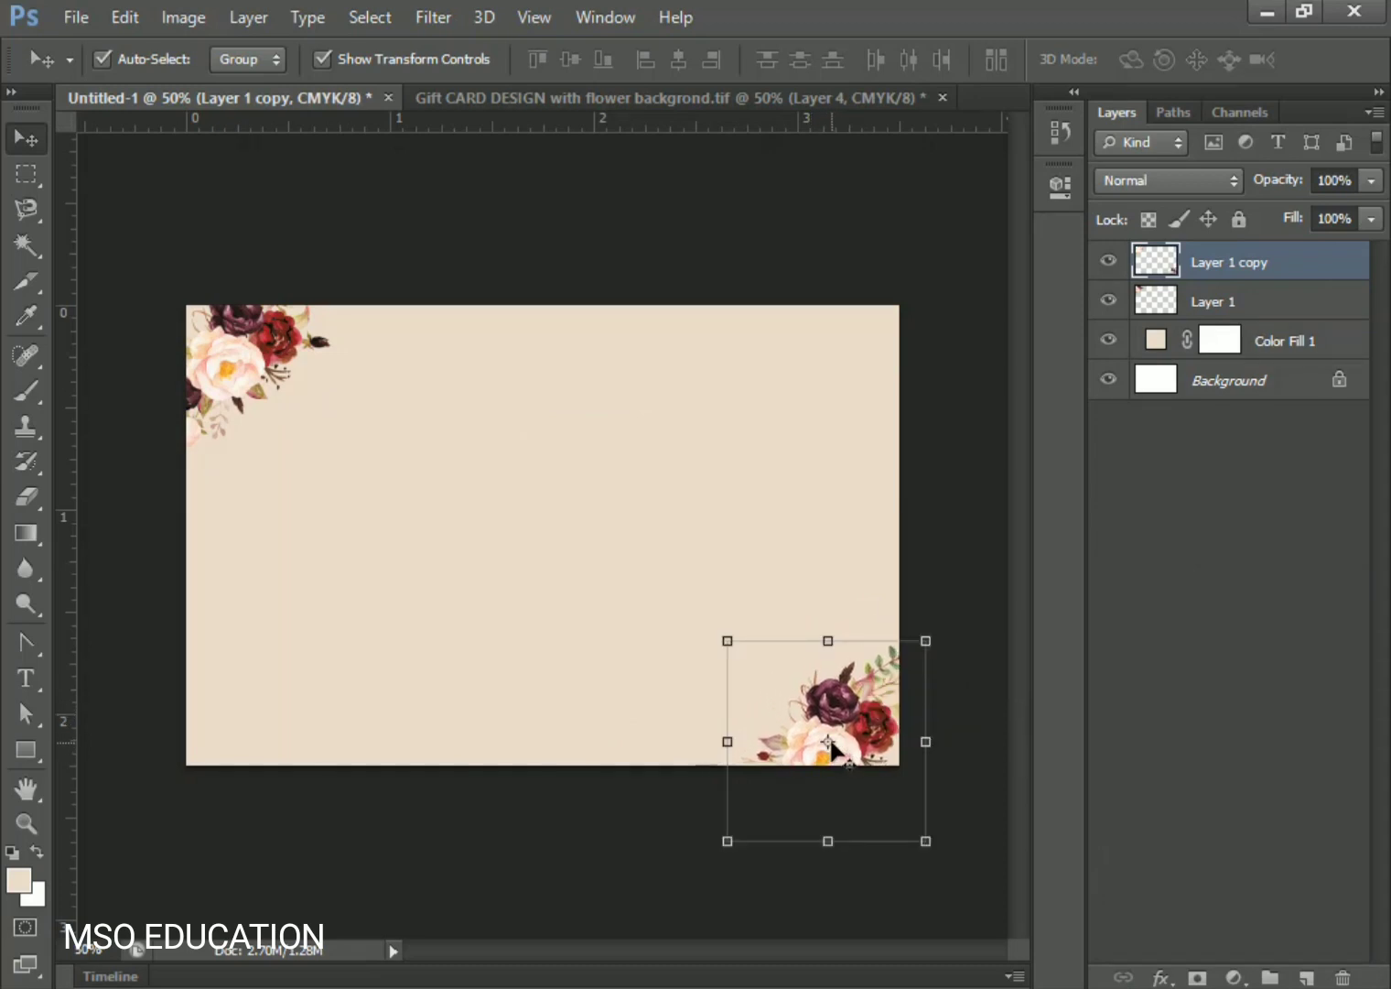
key("ctrl+t")
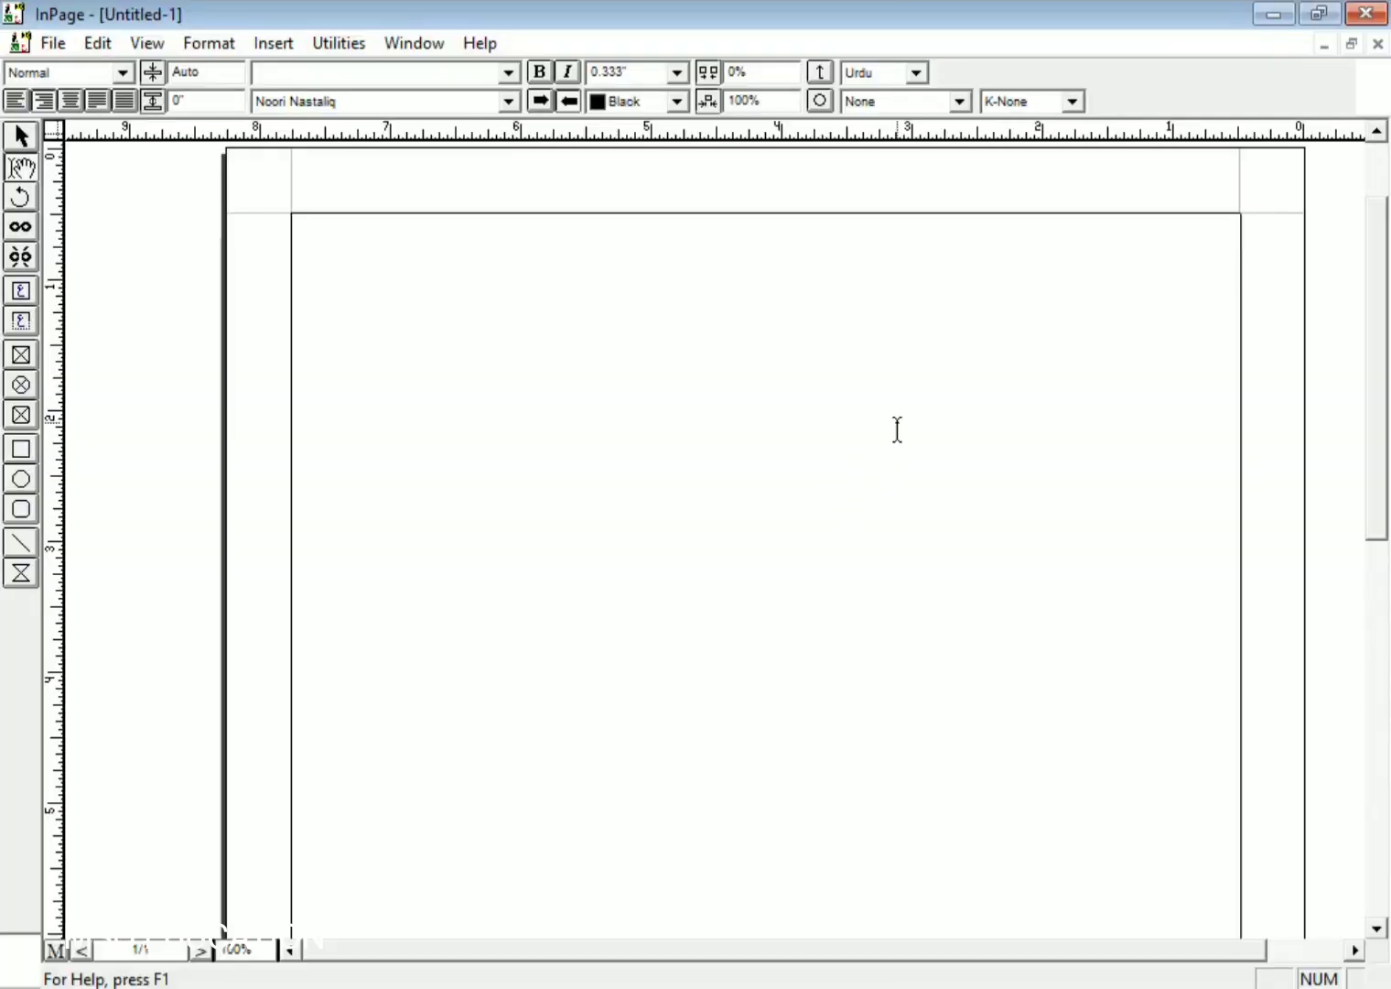
- Complete the Urdu heading in InPage and add the name and qualification lines below it
type("خو")
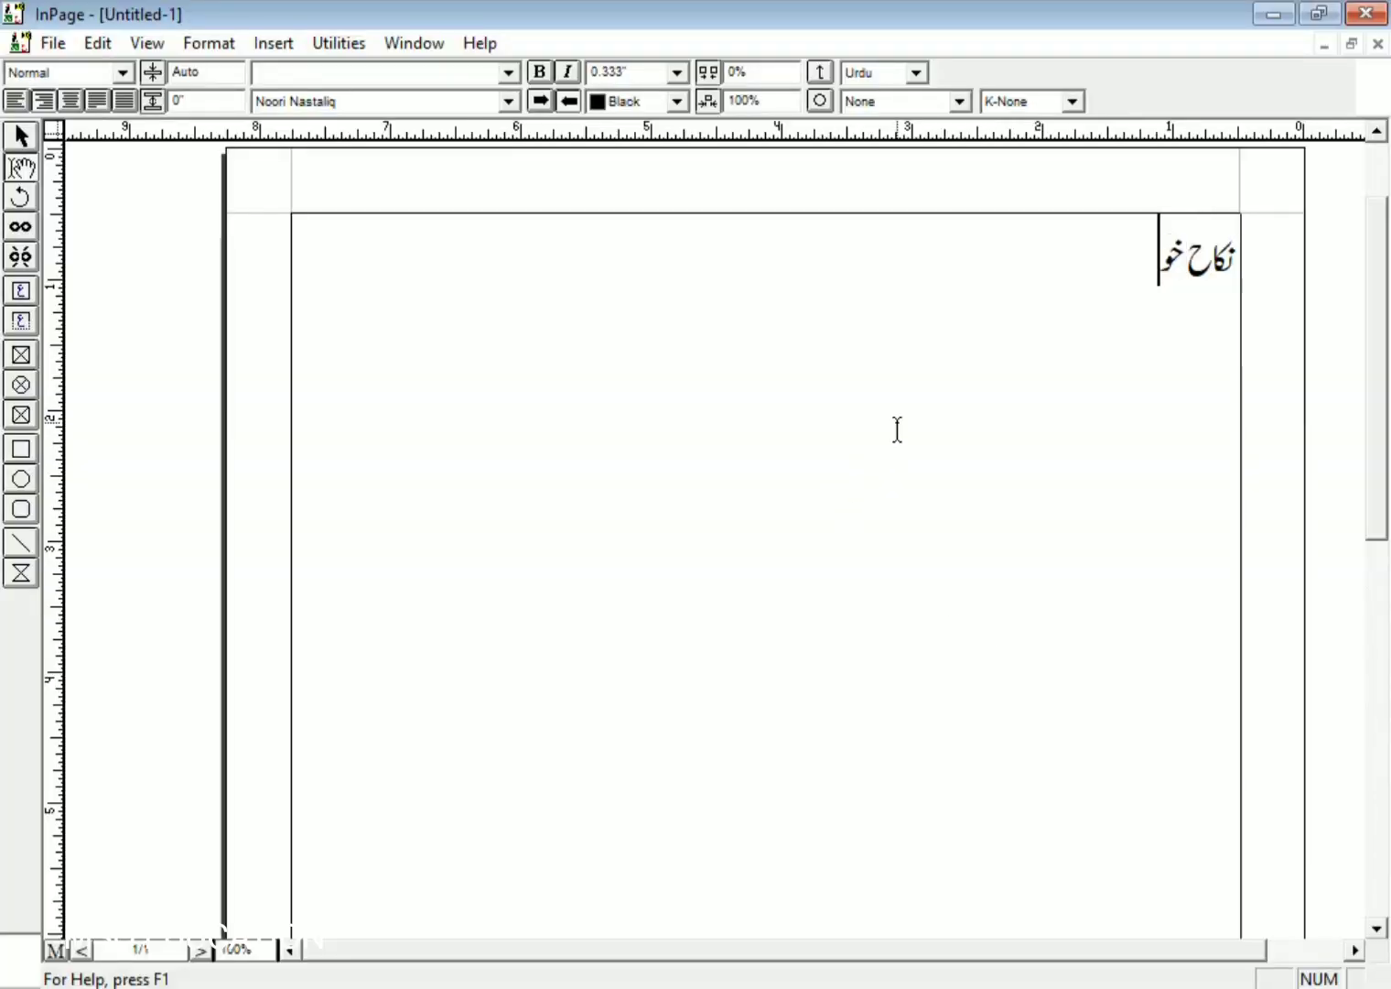
key("Home")
type("رجسٹرڈ")
key("End")
type("اں")
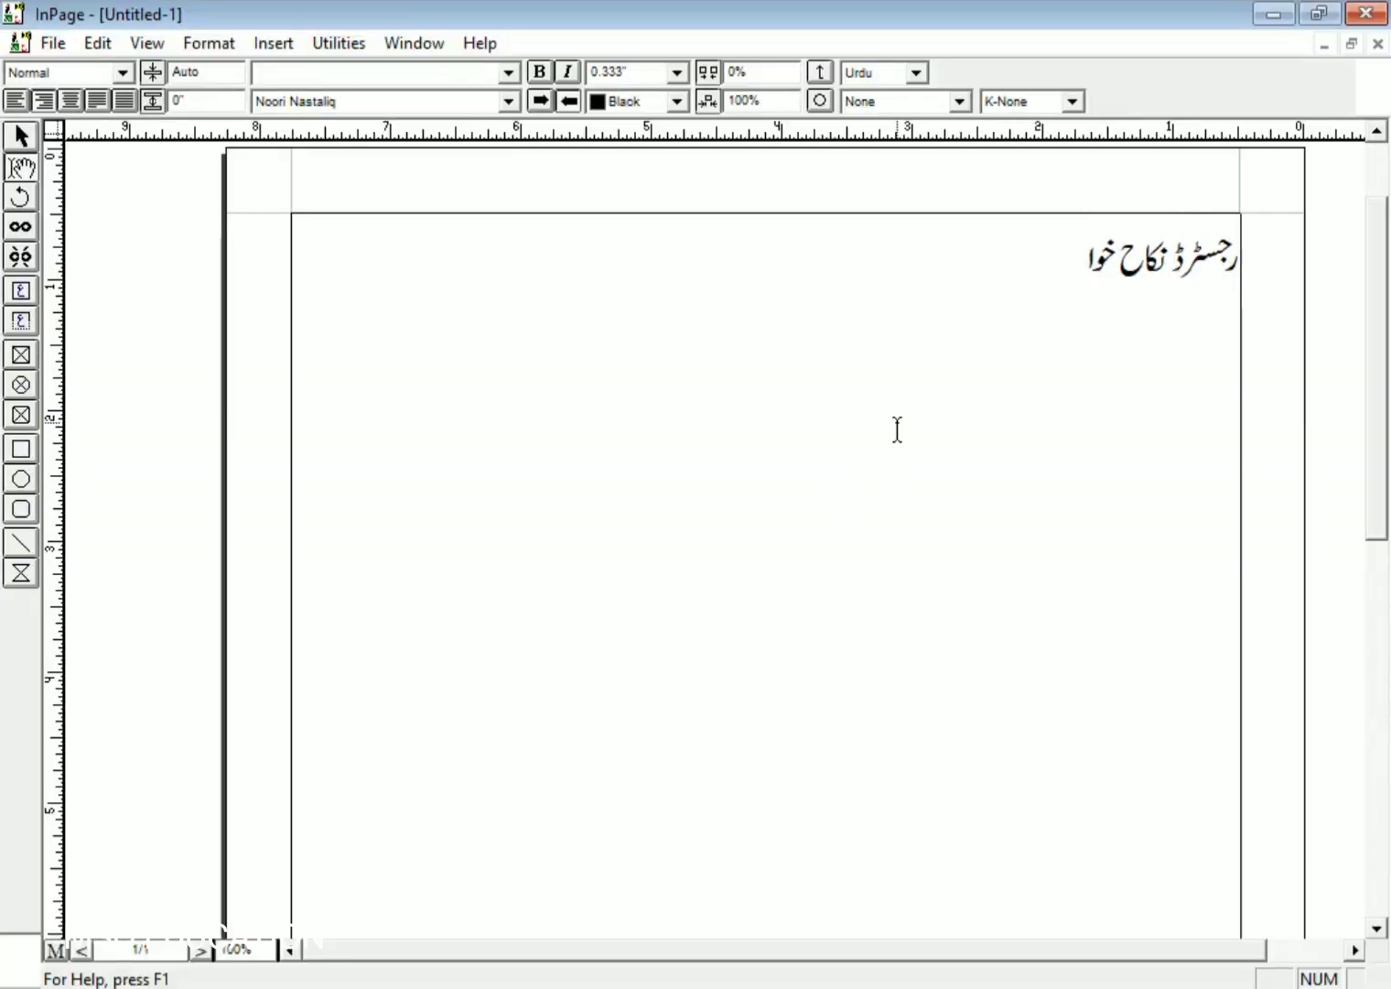
key("Return")
key("Return")
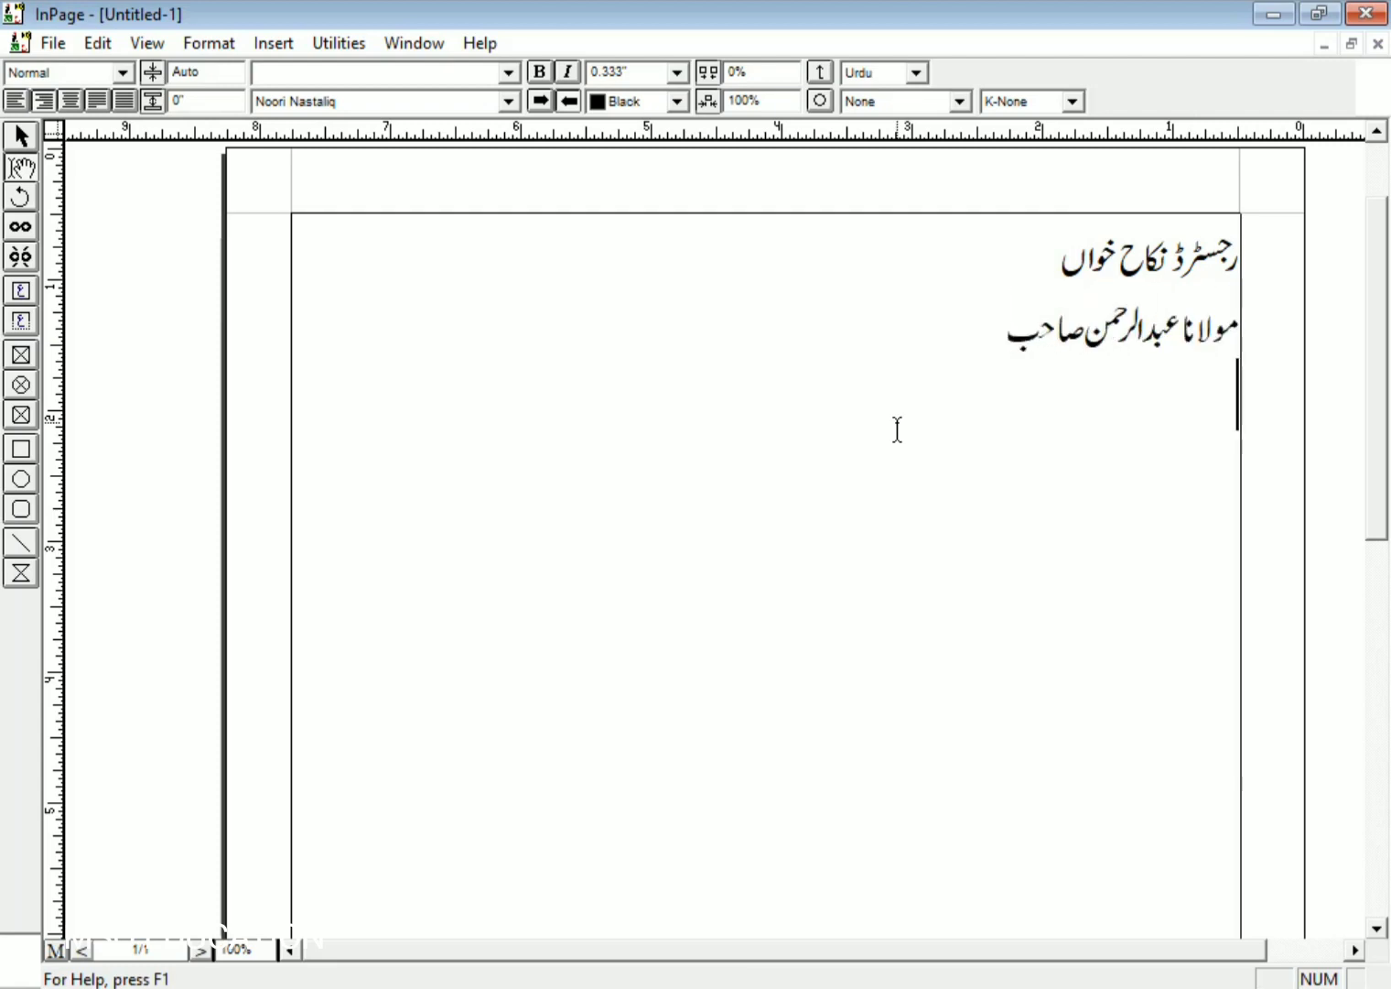
type("فاضل: جامعۃ العل")
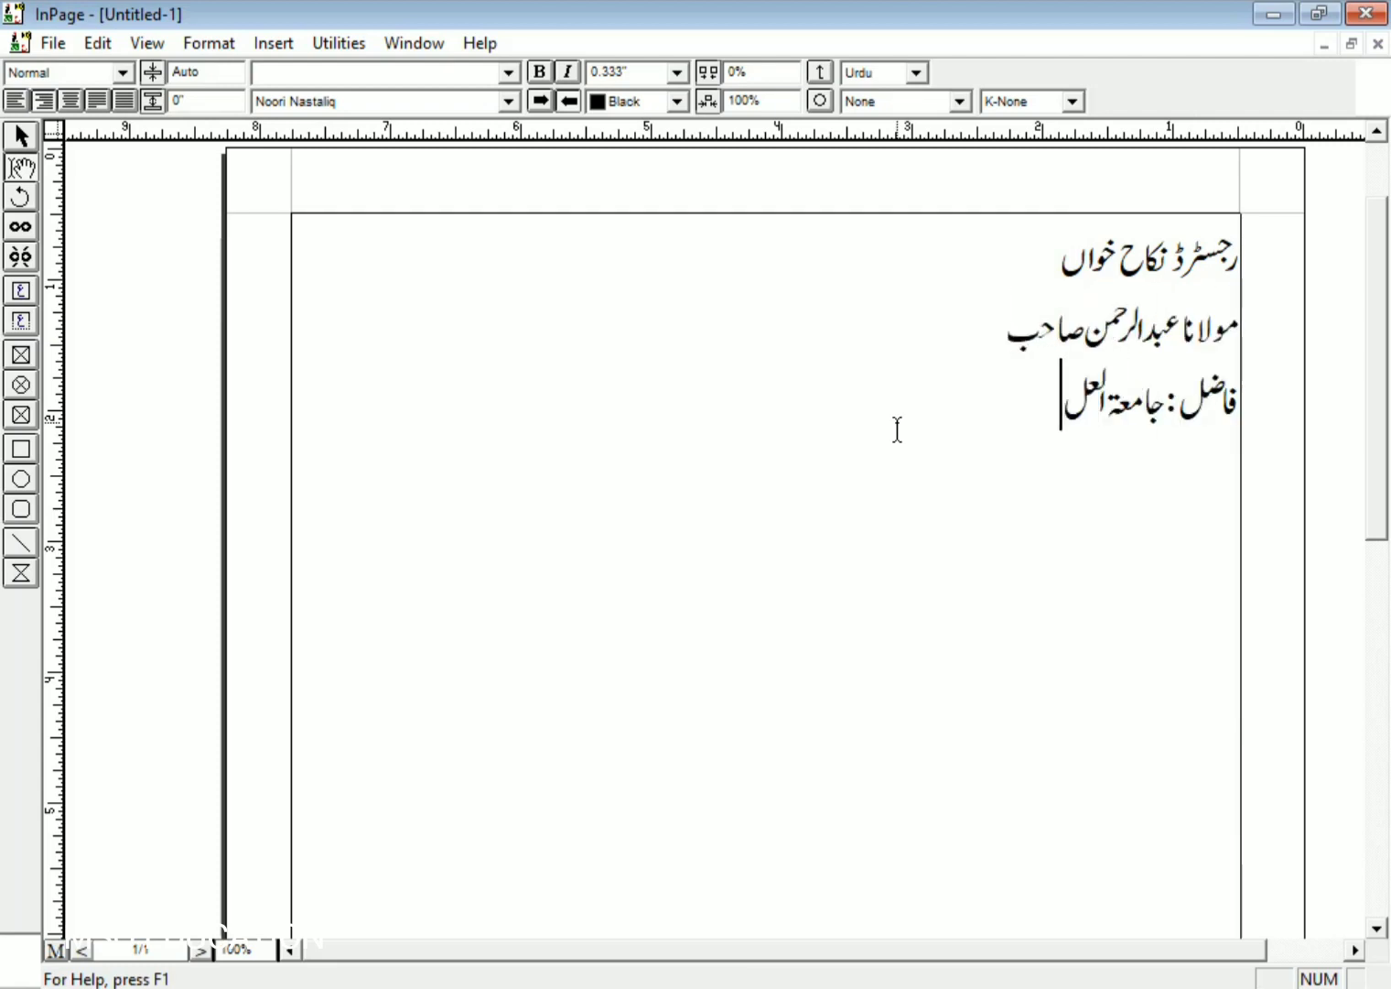
type("وم الاسلامیہ علامہ محمود")
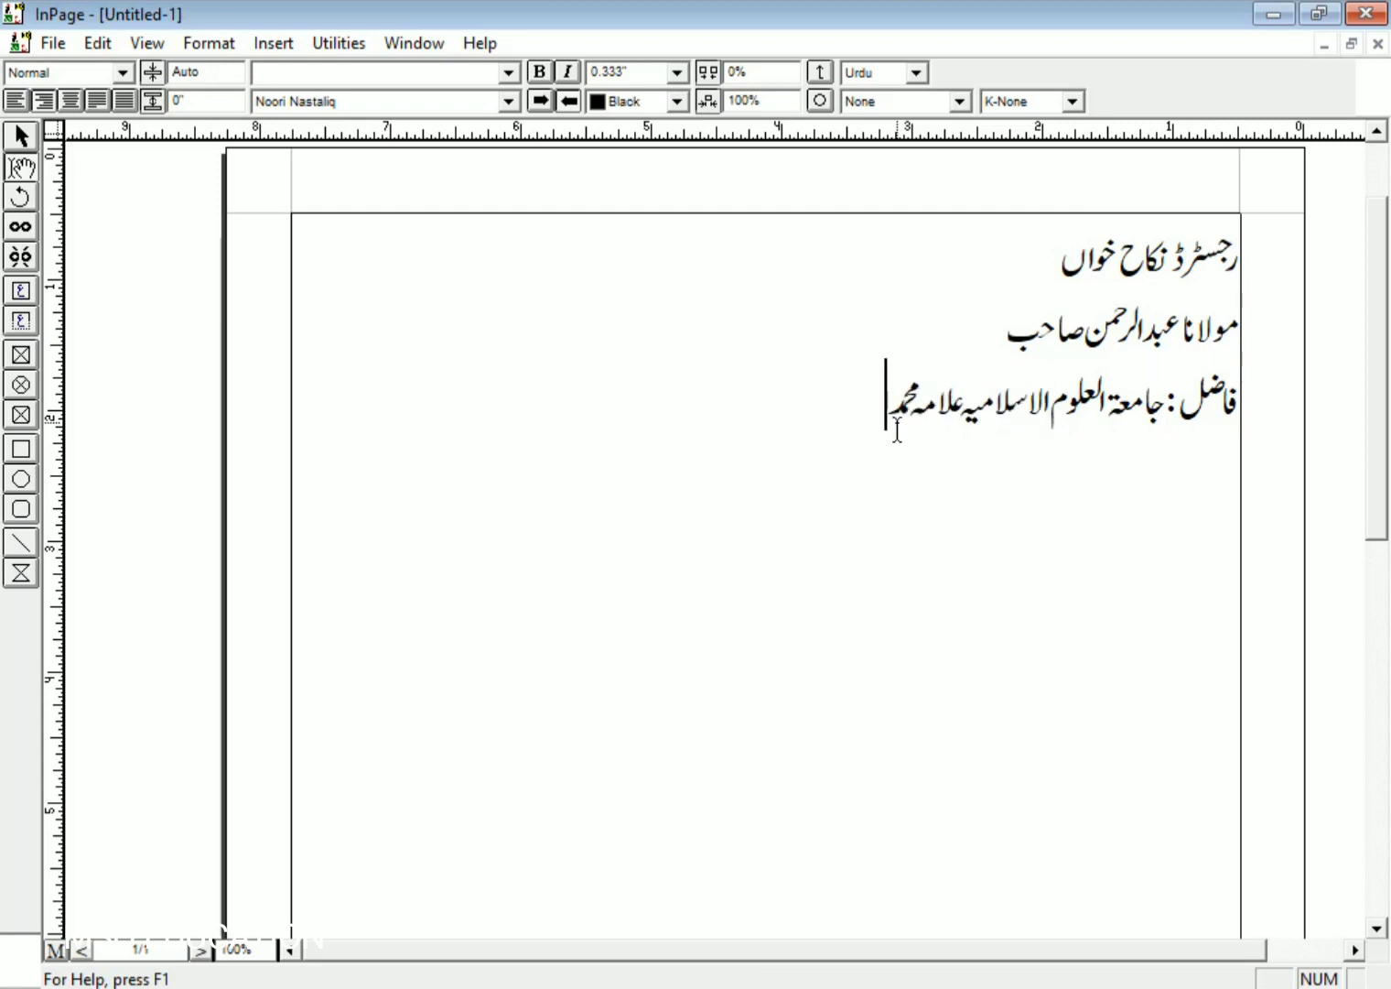
type(" یوسف بنوری ٹاؤن")
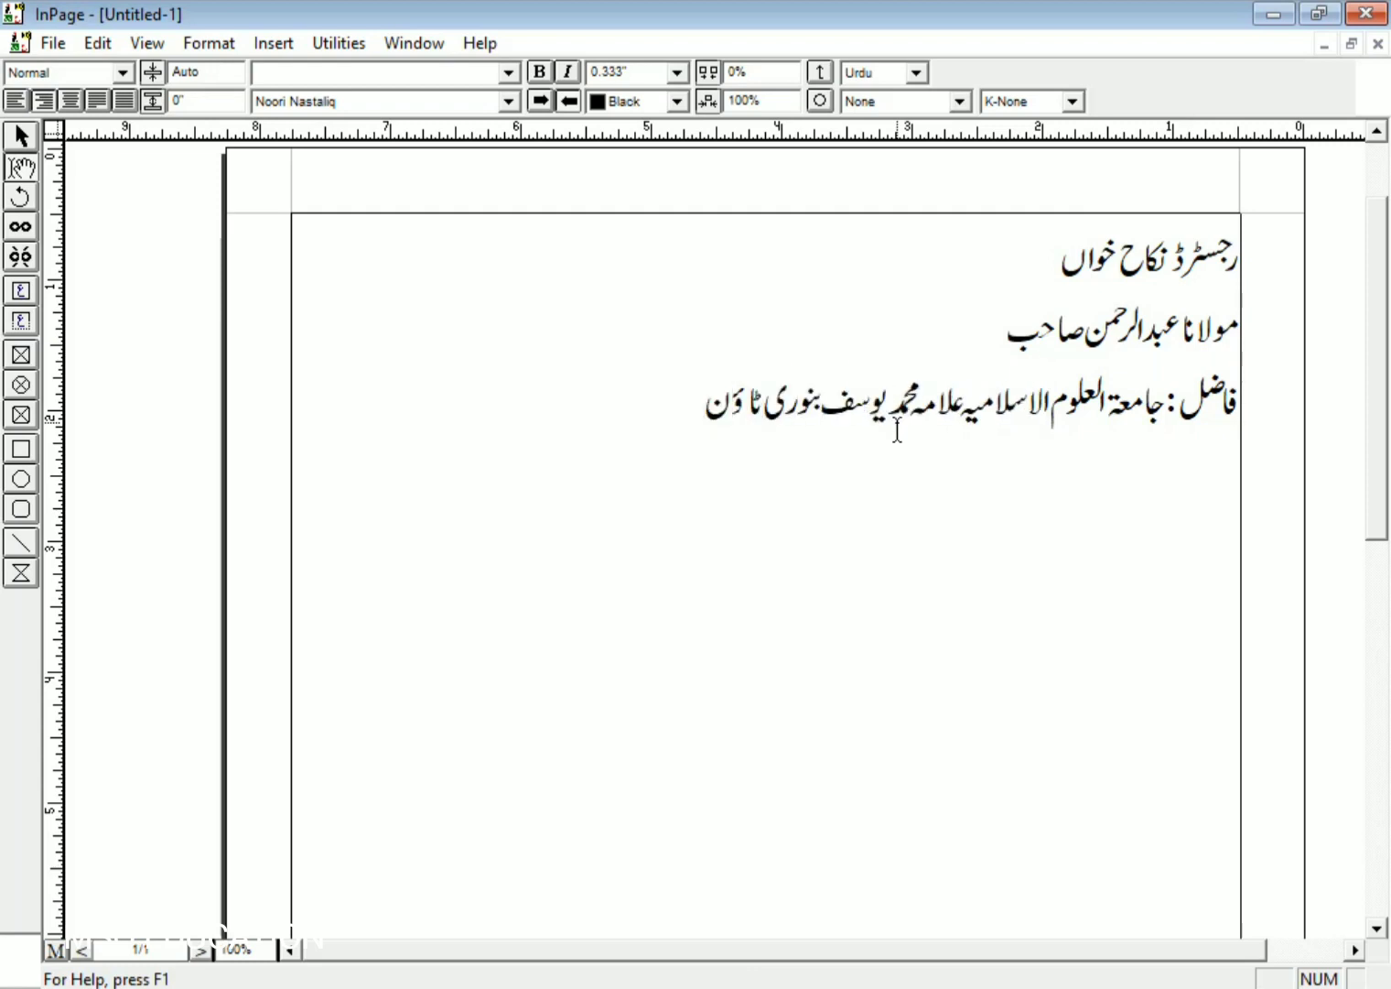
- Apply the Al Qalam Naqsh font to the heading line
triple_click(1144, 261)
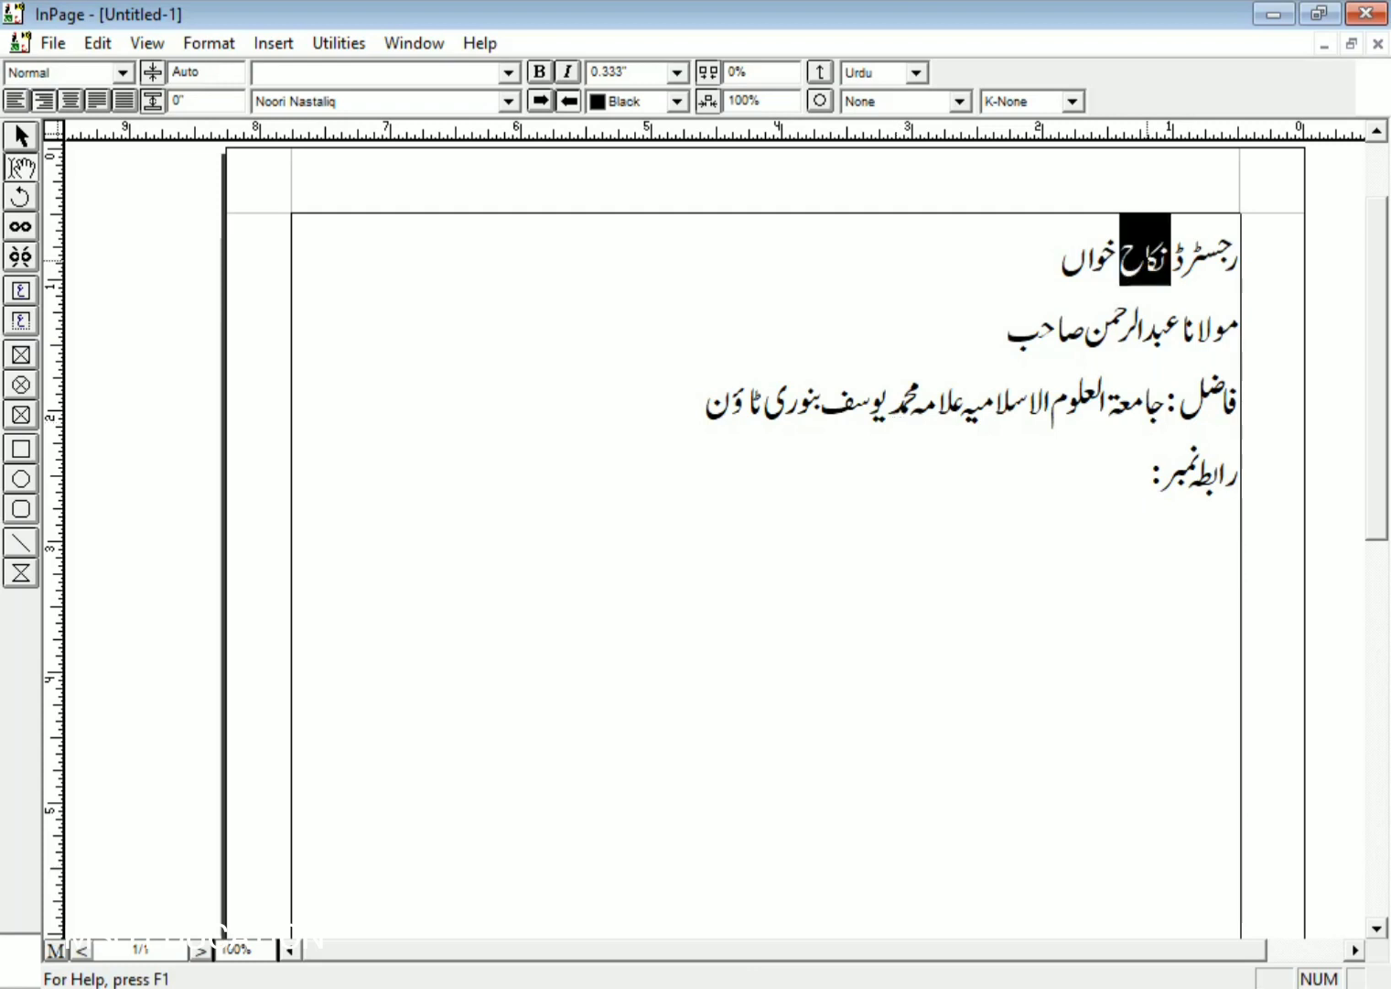
left_click(341, 100)
scroll(375, 210, "down", 3)
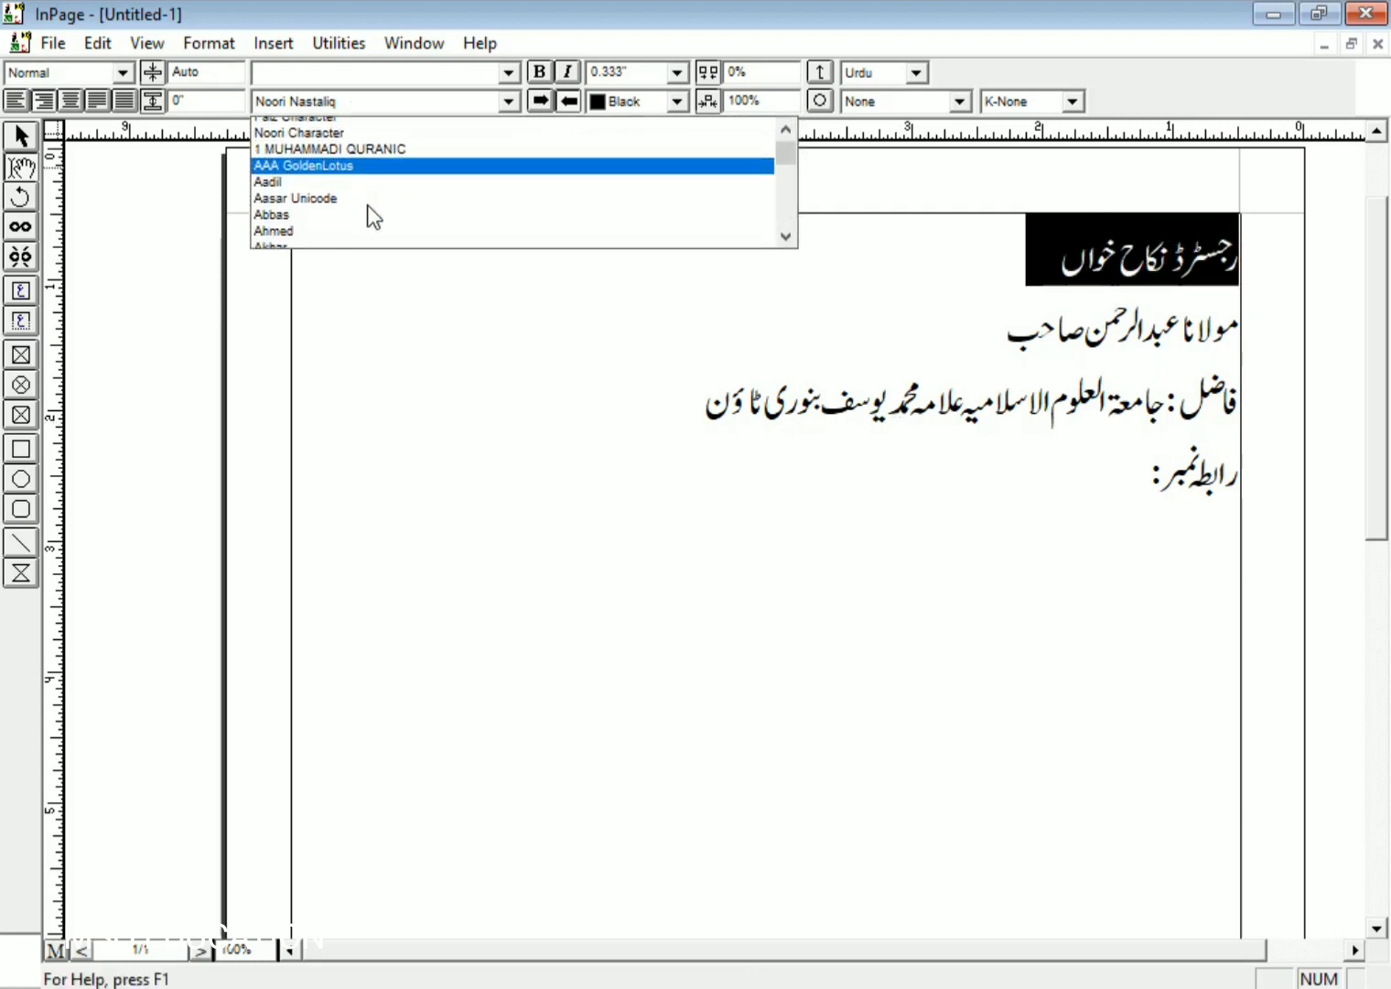
left_click(379, 189)
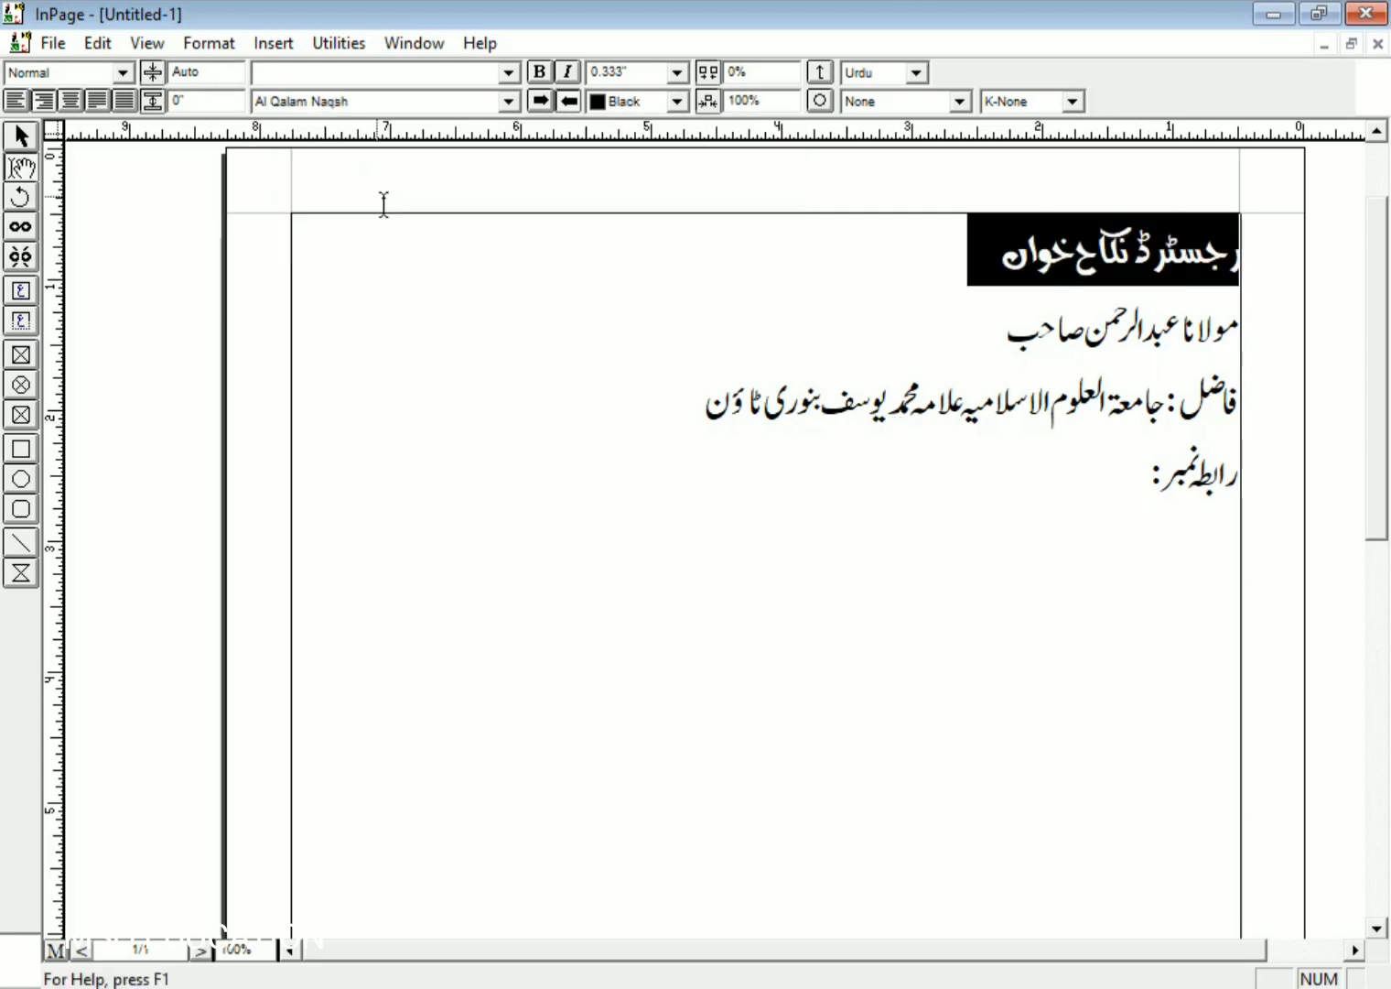
key("Escape")
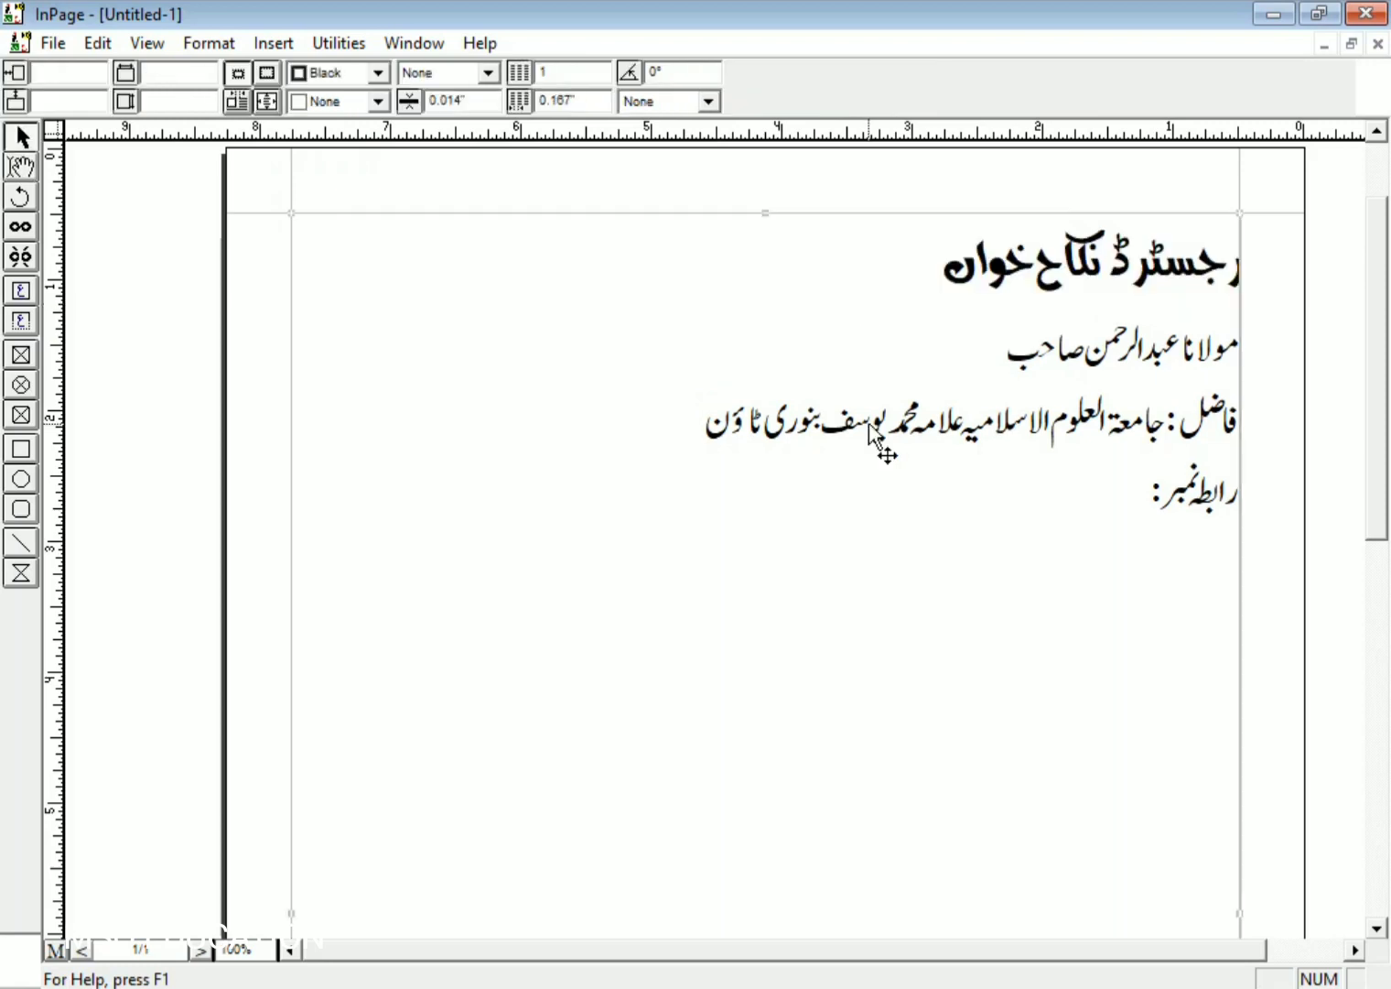
- Export the page as an EPS picture named nikah.eps
left_click(53, 43)
left_click(224, 361)
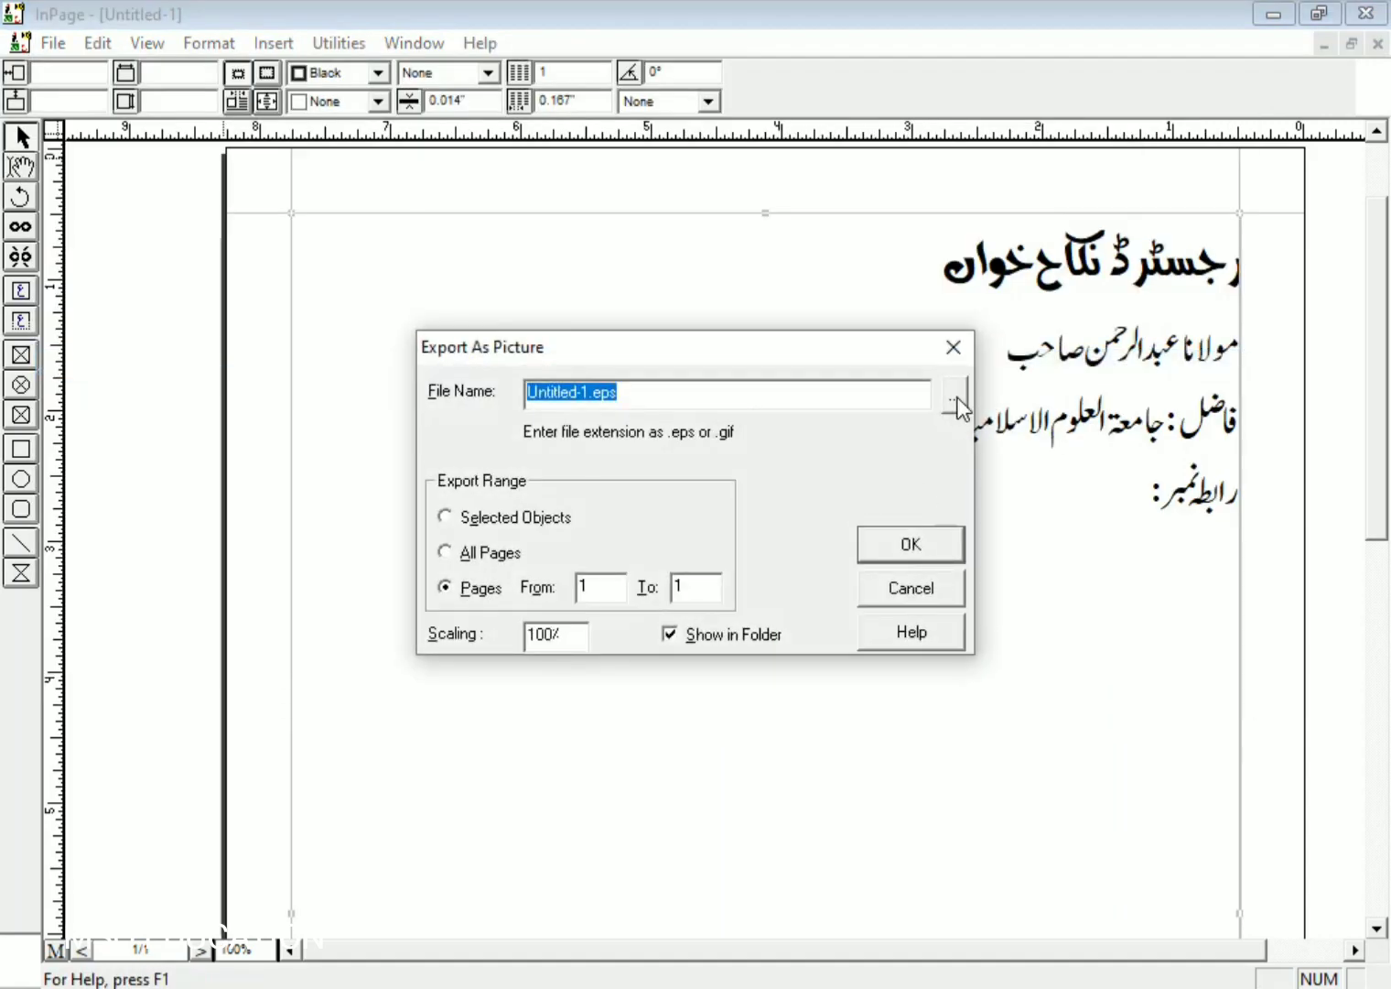
left_click(955, 398)
left_click(650, 673)
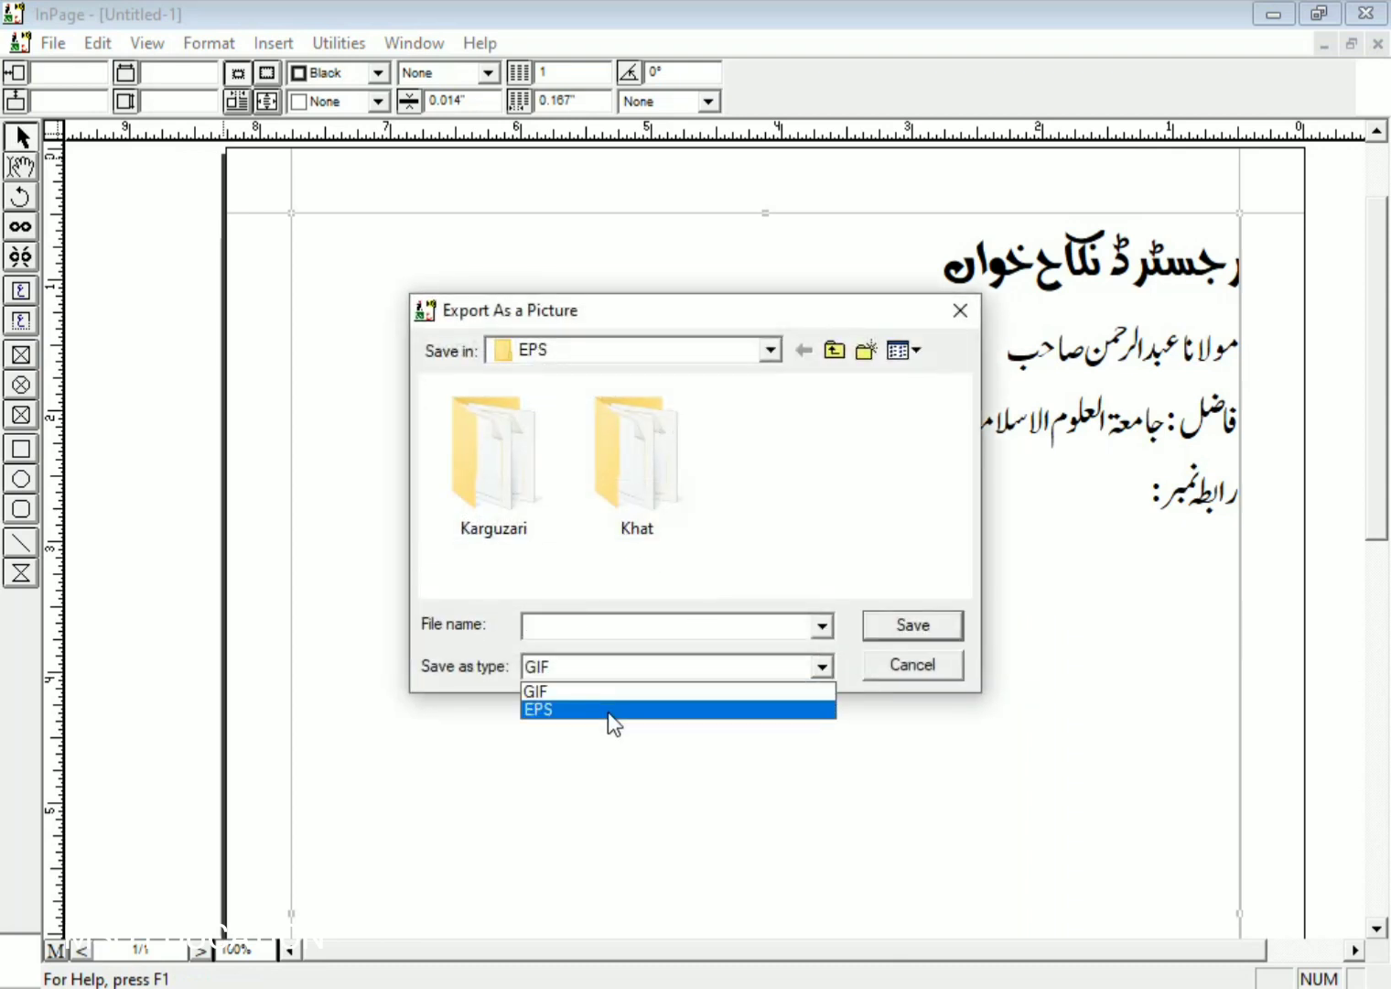
left_click(608, 711)
left_click(563, 630)
type("nik")
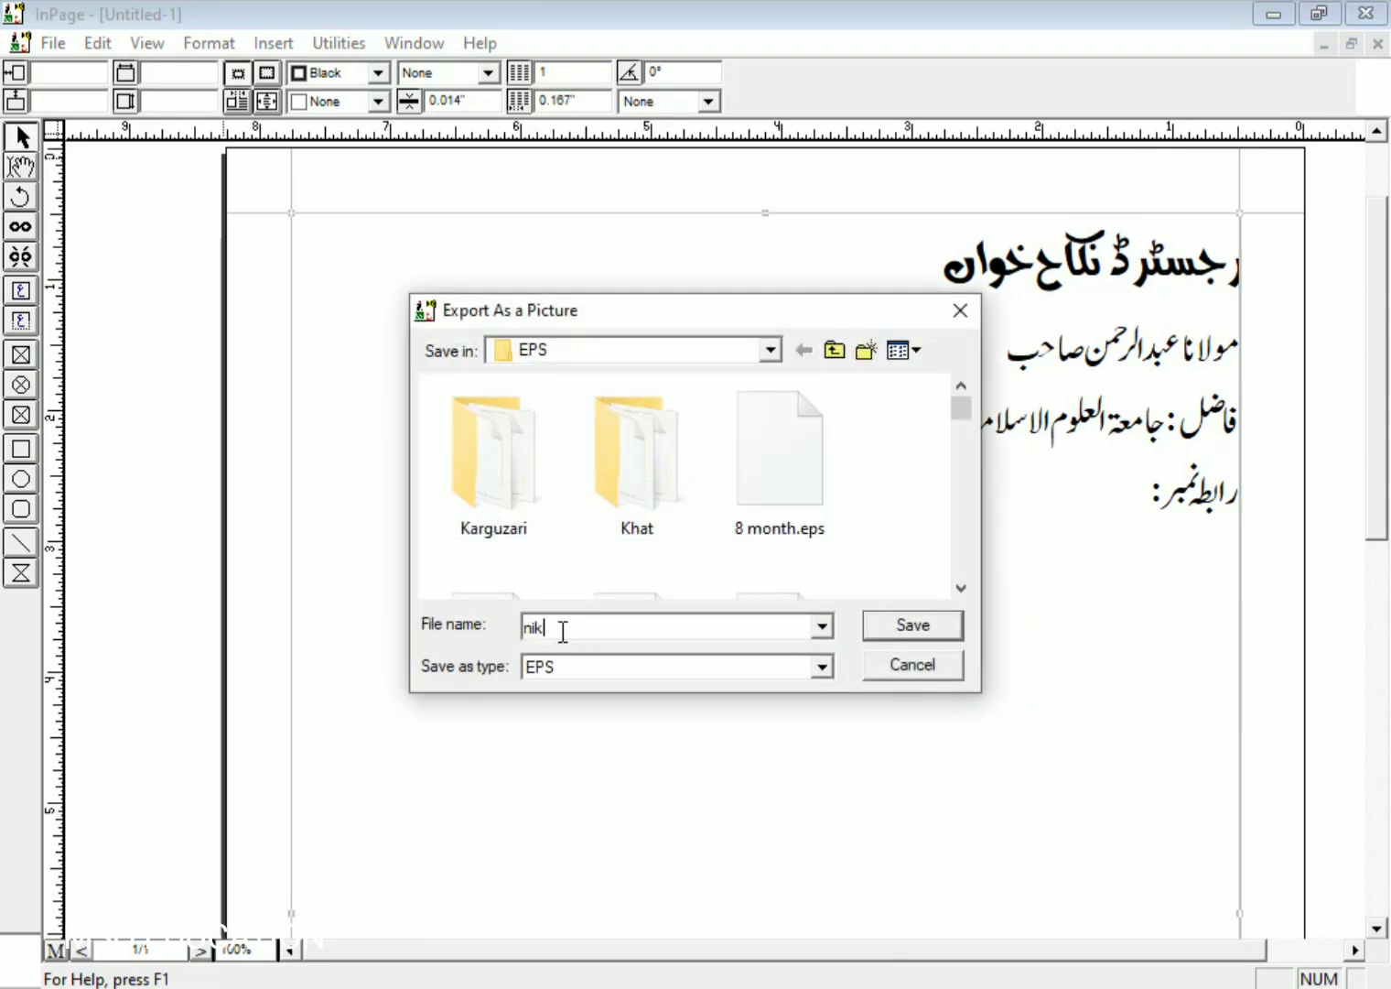
type("ah")
key("Return")
key("Return")
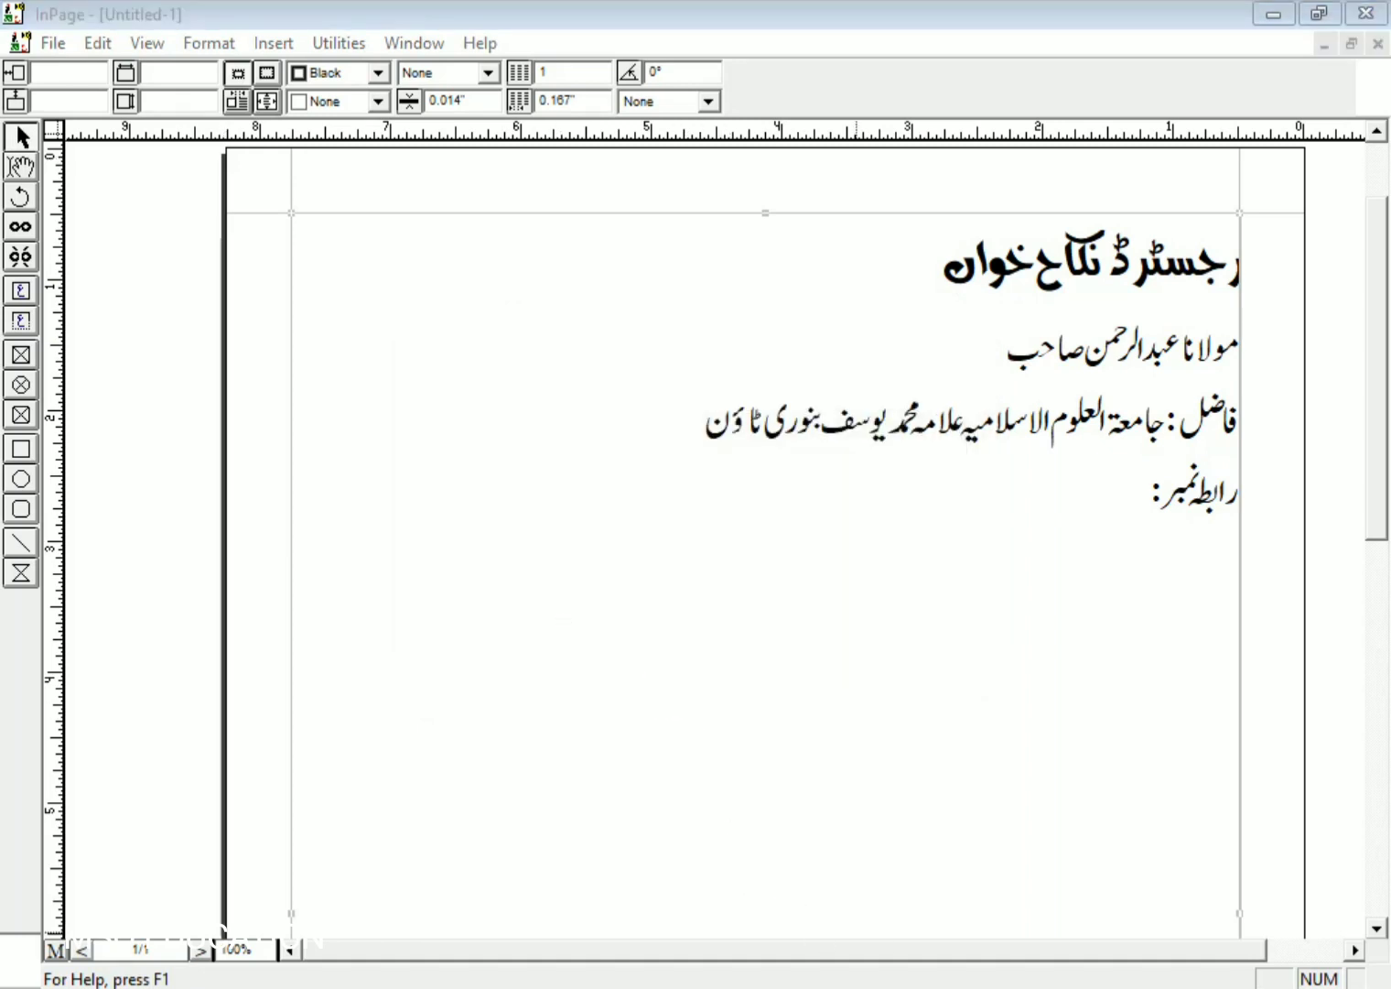
key("alt+Tab")
- Open nikah.eps in Photoshop, rasterizing it at 300 ppi
left_click(73, 17)
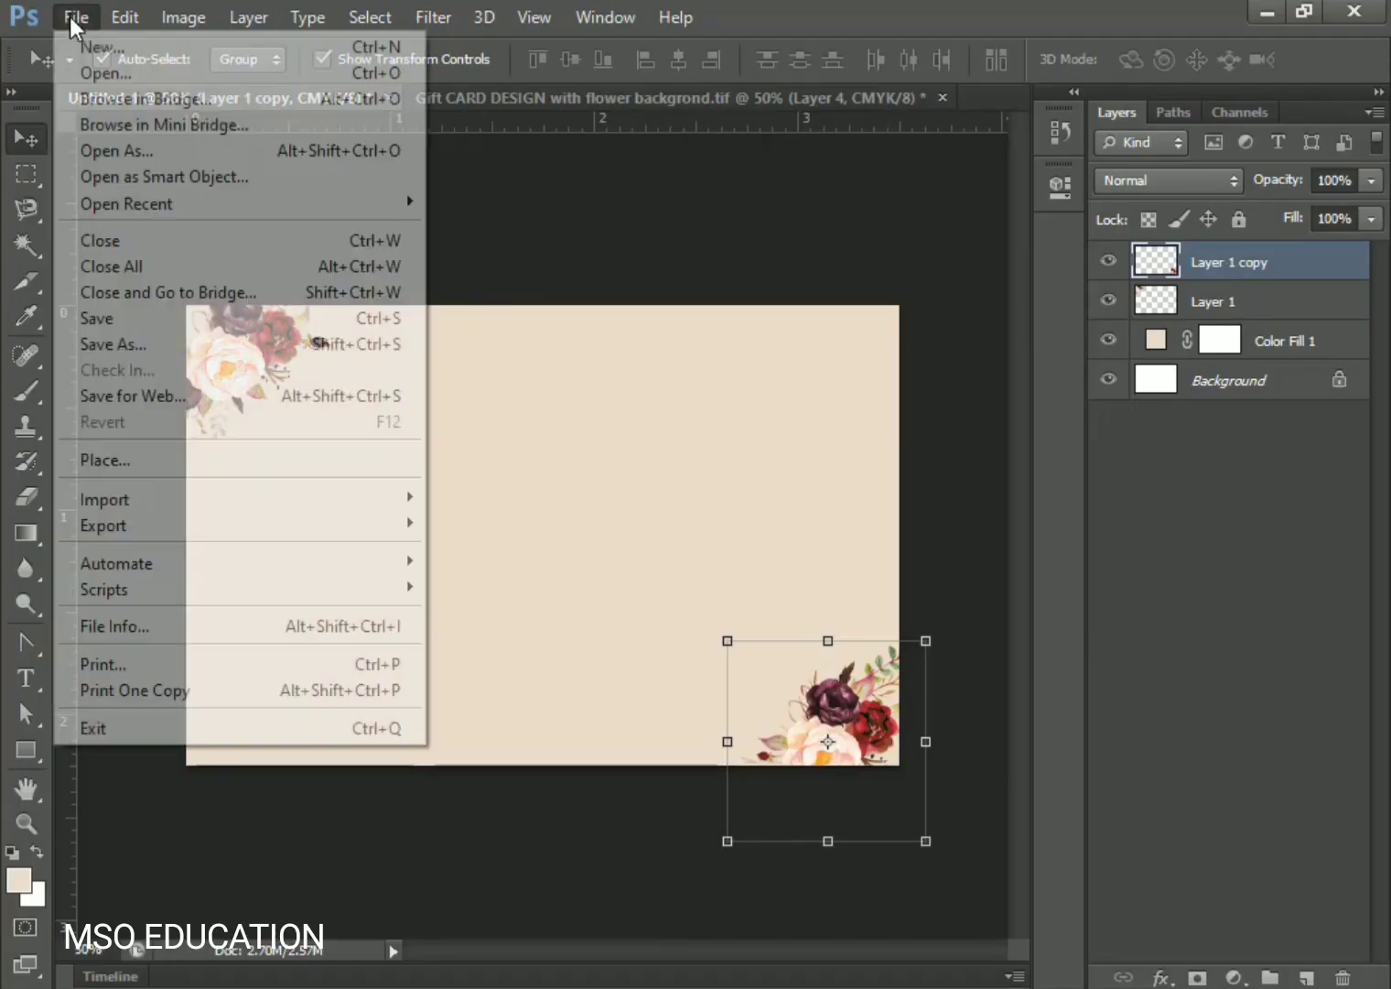
left_click(105, 81)
double_click(742, 303)
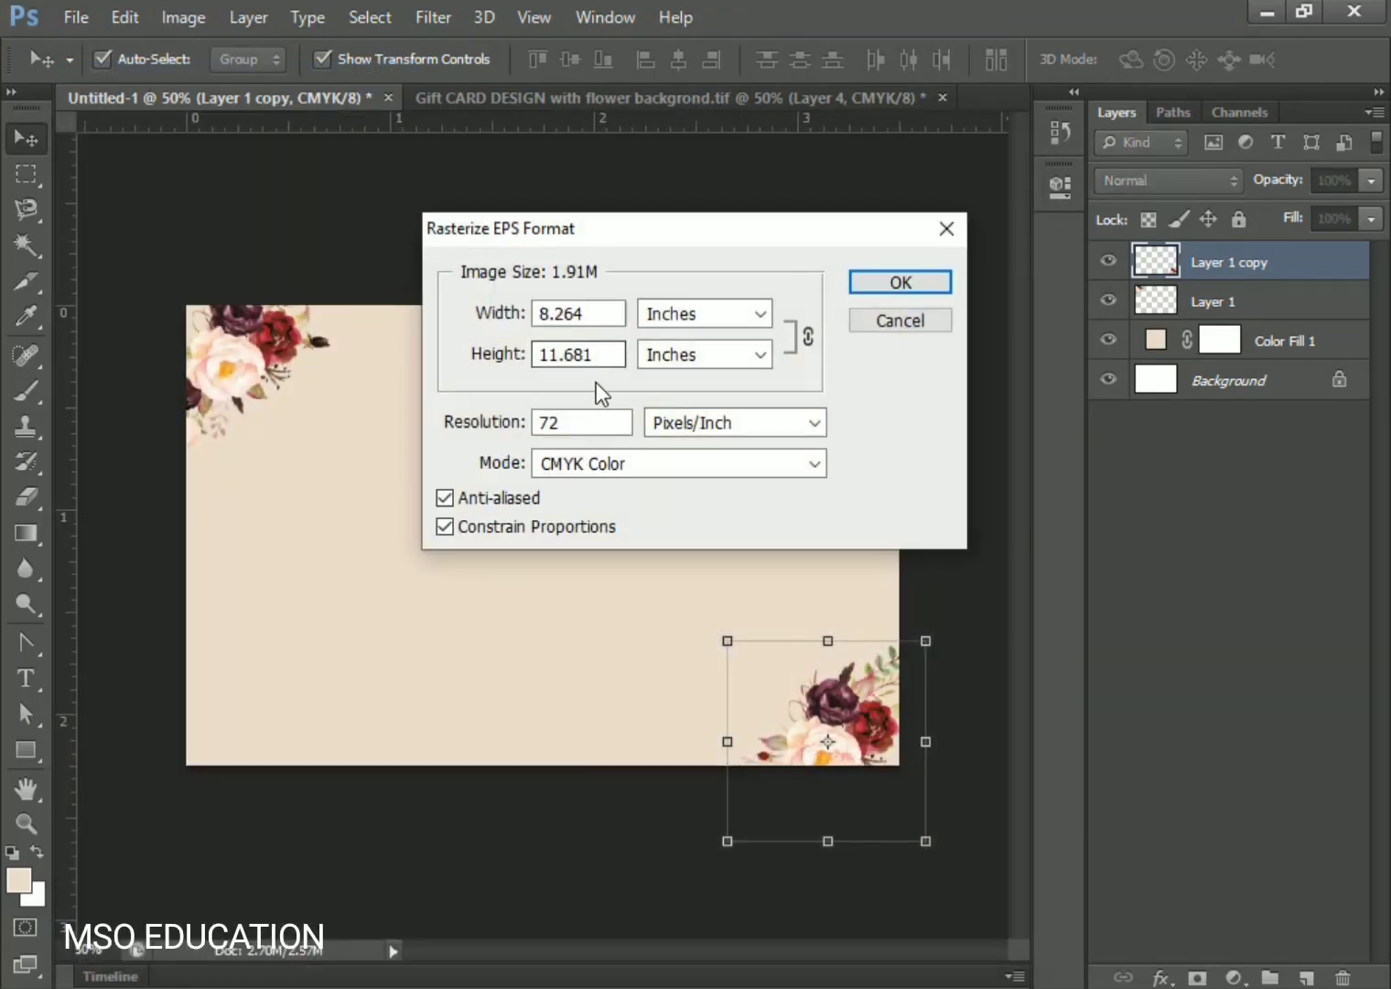
type("300")
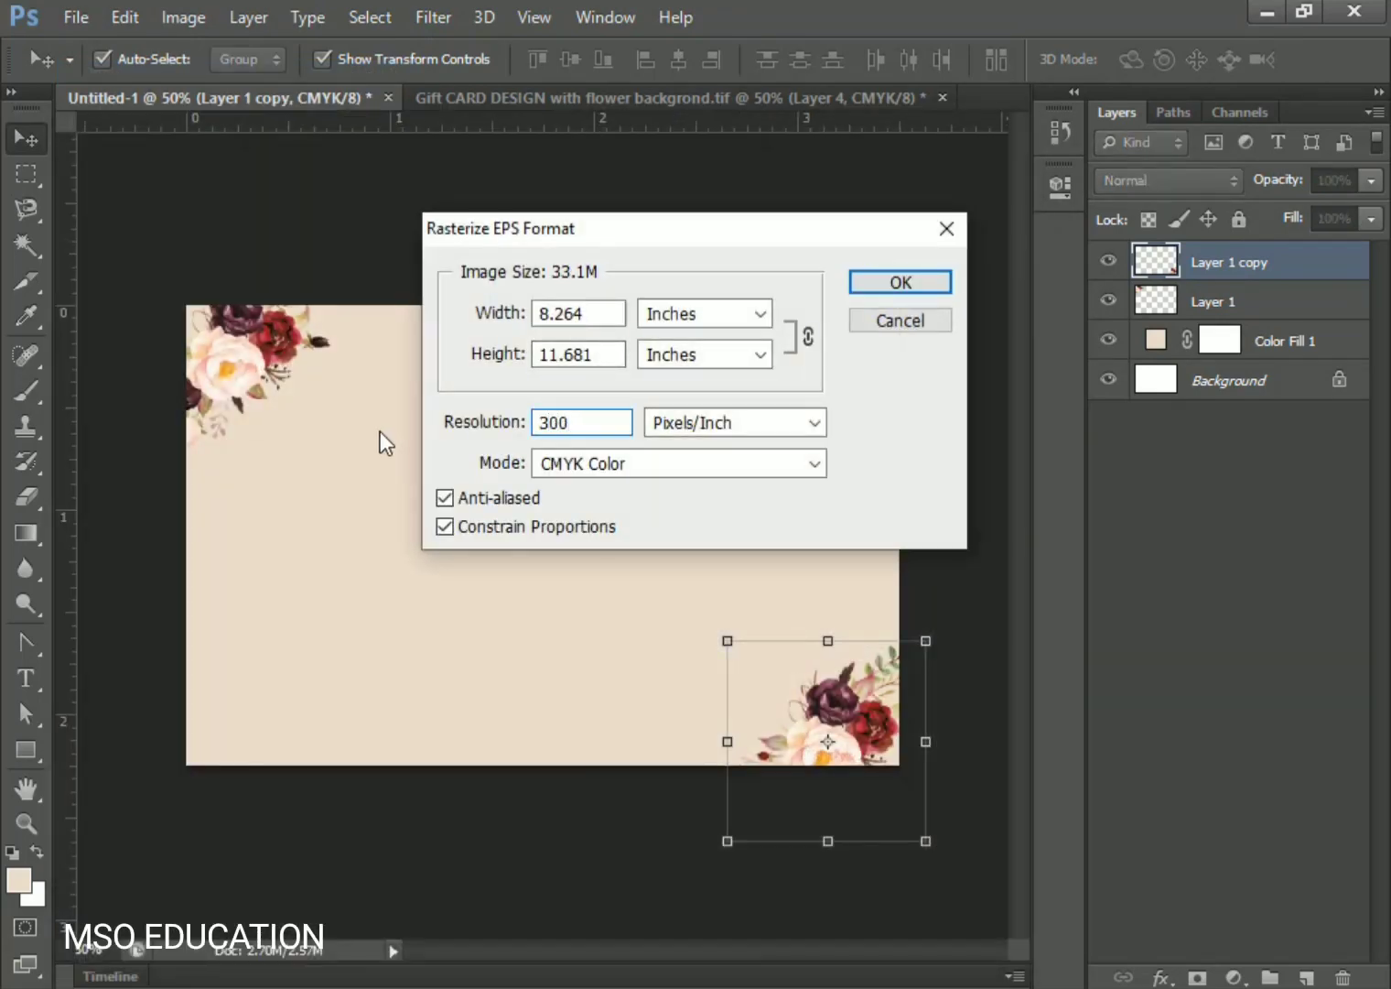
key("Return")
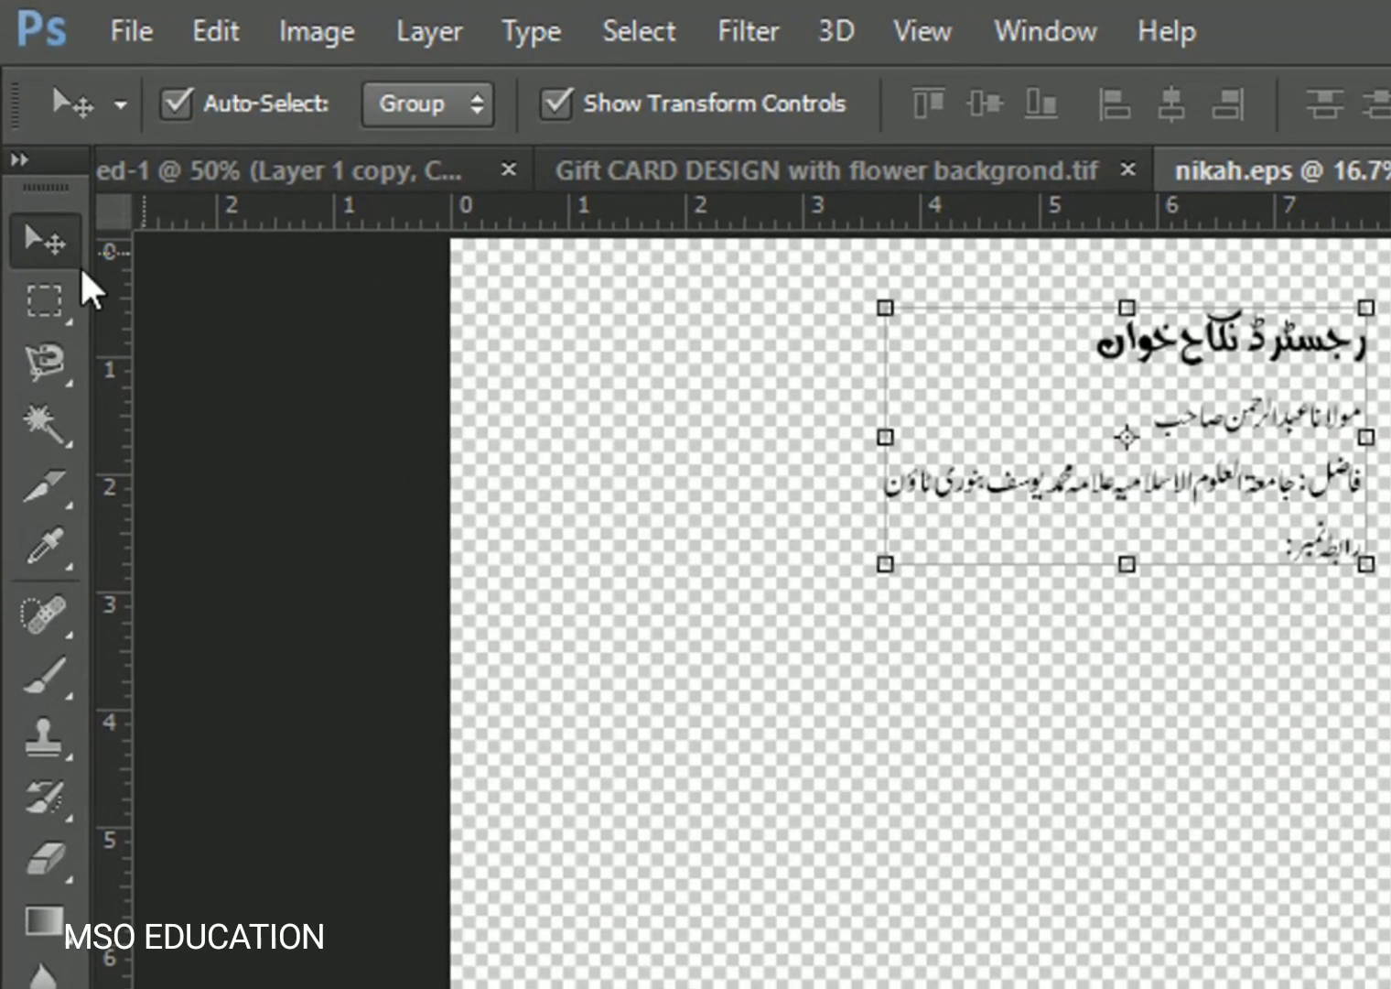
- Copy the Urdu heading onto the card, moving it up and scaling it slightly down
left_click(29, 309)
left_click_drag(1378, 272, 1023, 377)
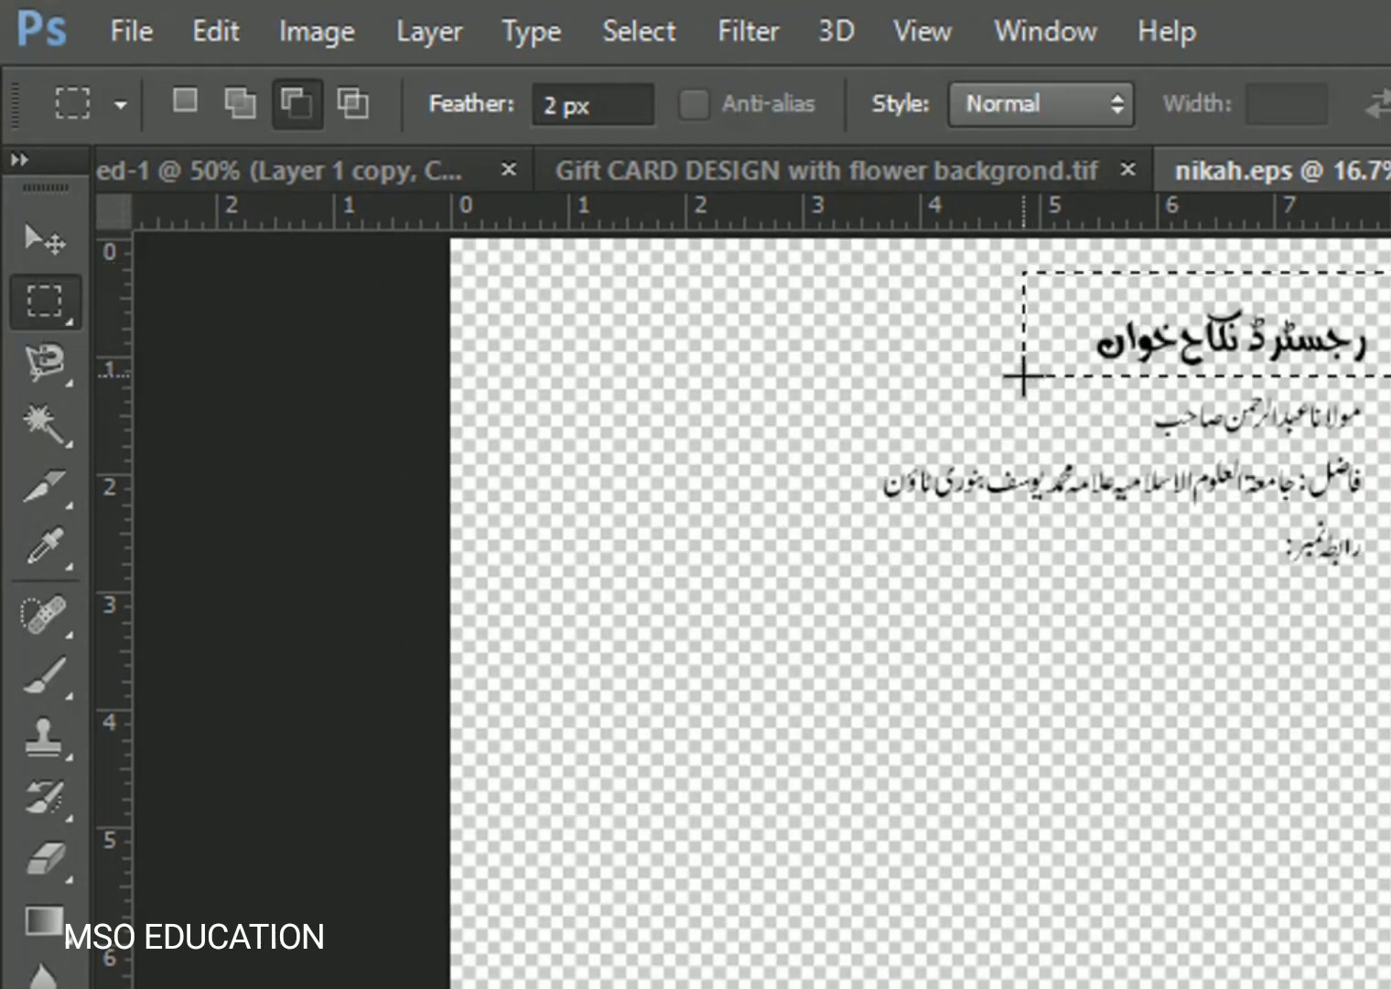
key("ctrl+shift+Tab")
key("ctrl+shift+Tab")
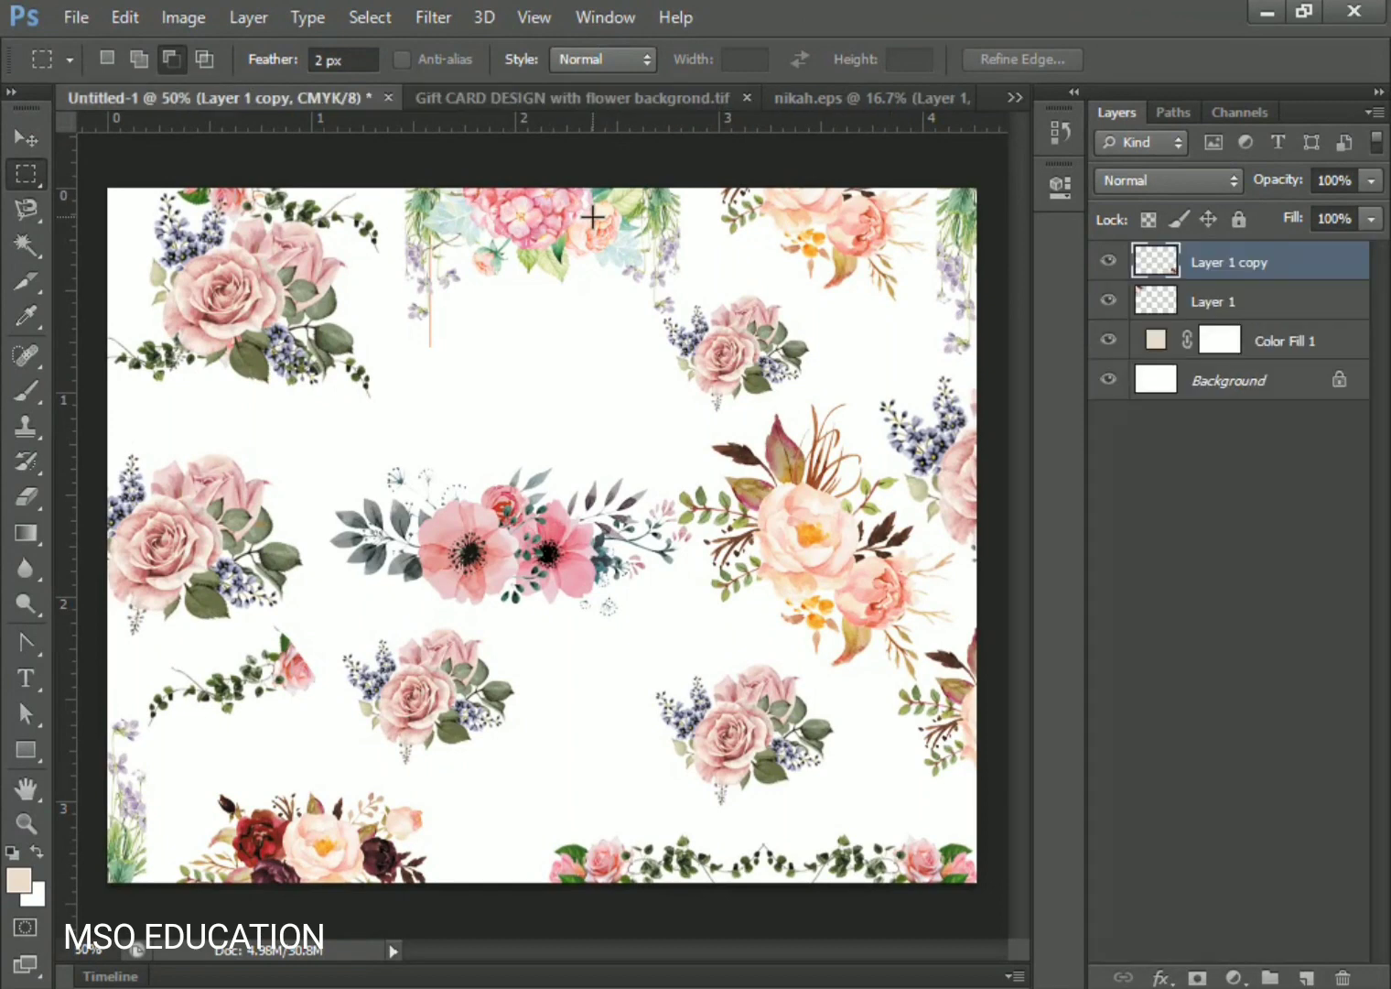
key("ctrl+v")
key("ctrl+t")
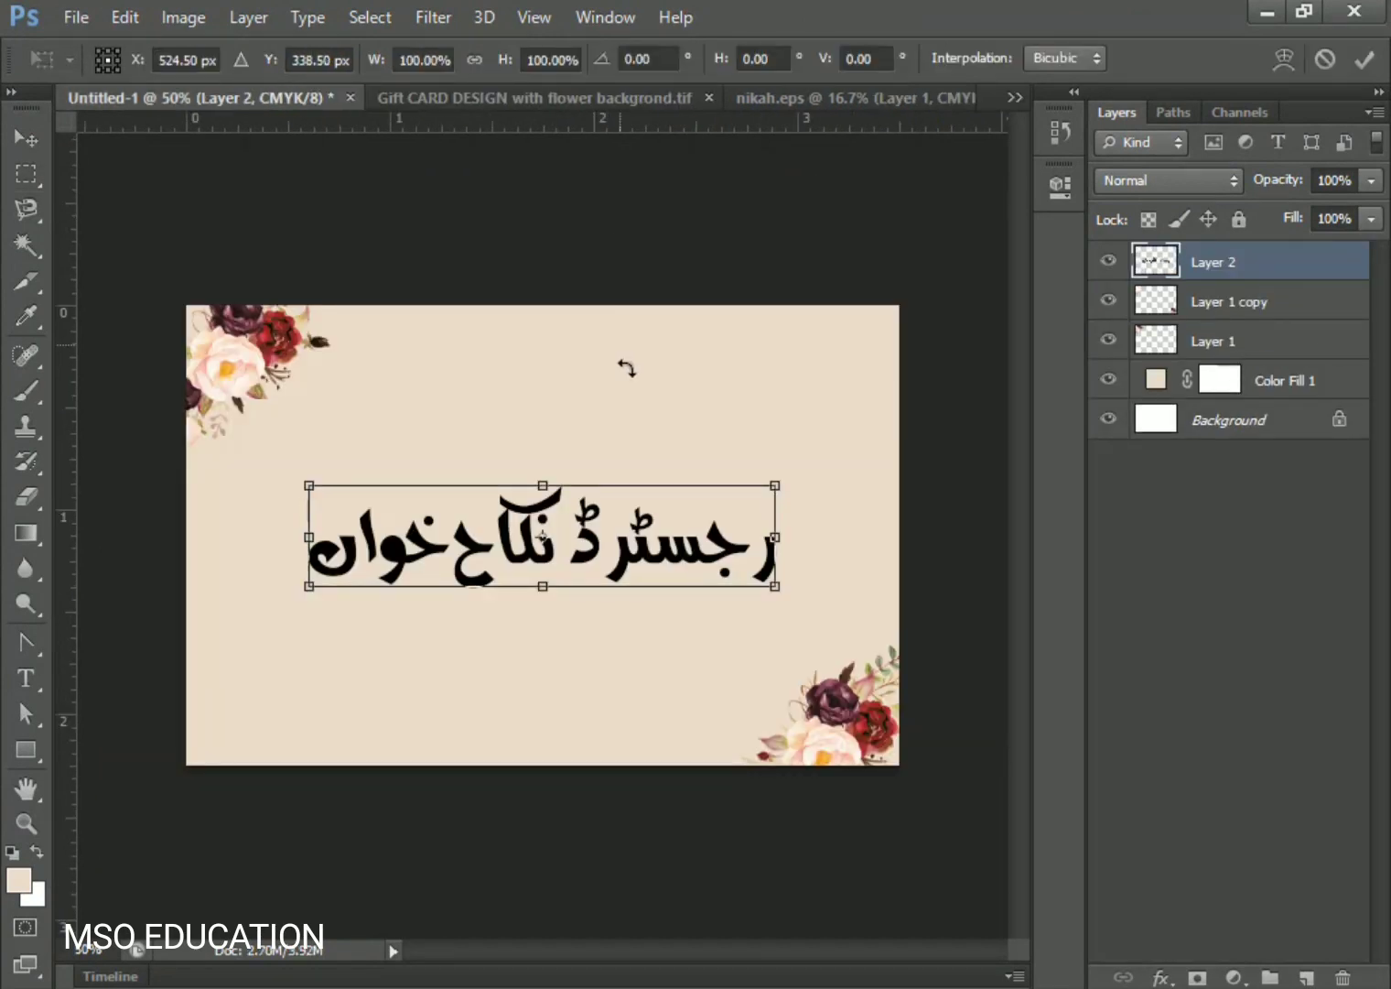
left_click_drag(648, 554, 670, 445)
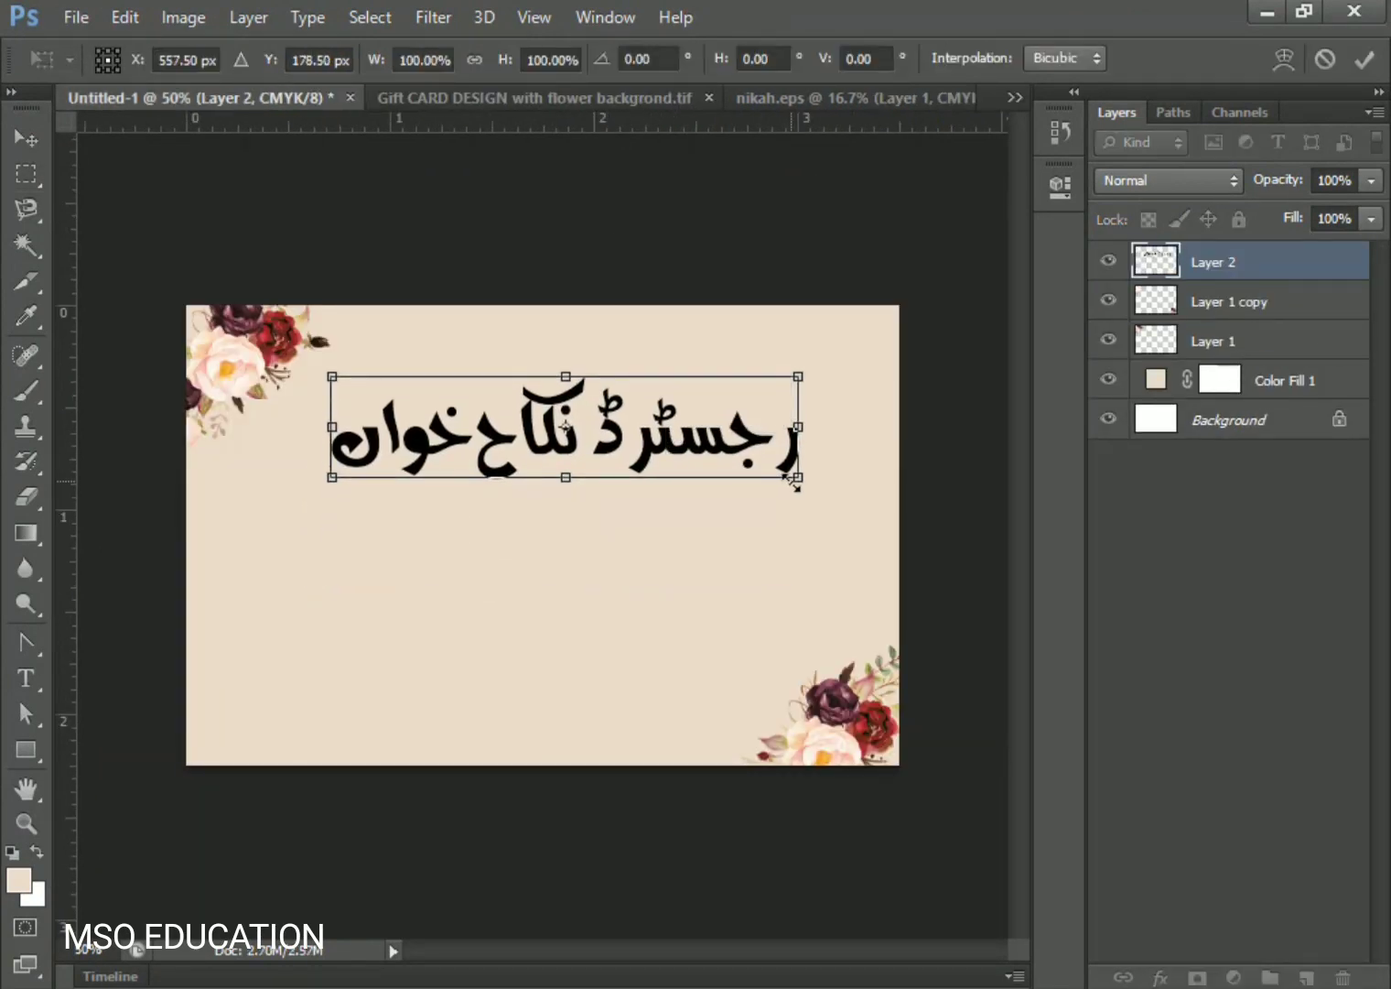
left_click_drag(798, 476, 777, 481)
key("Return")
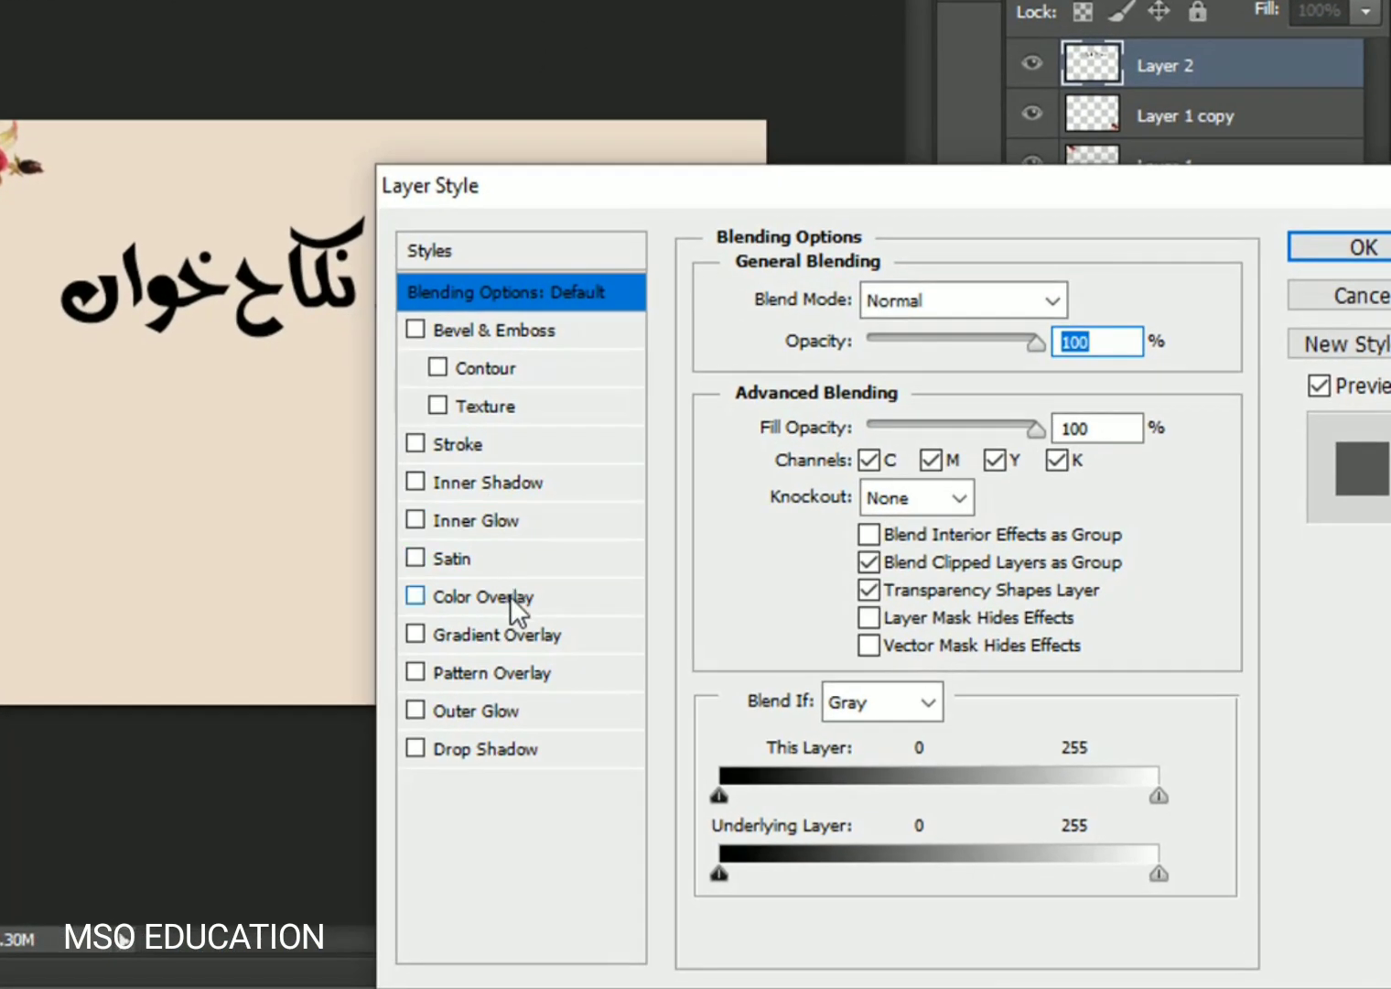
- Give the heading a Color Overlay of maroon 9d2333 sampled from the flower petals
left_click(647, 657)
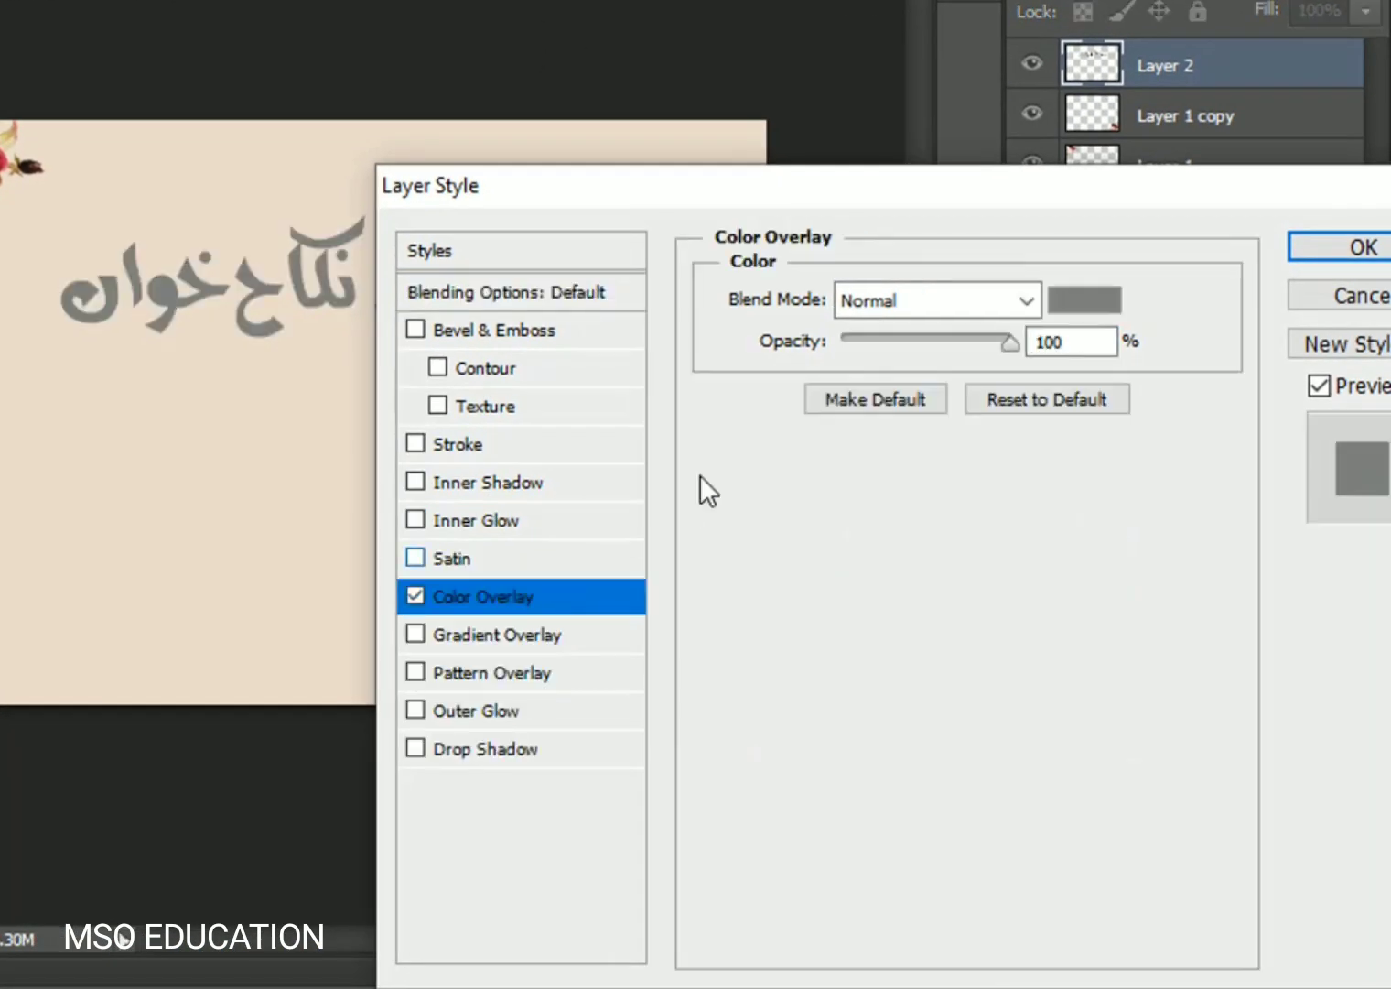
left_click(1053, 302)
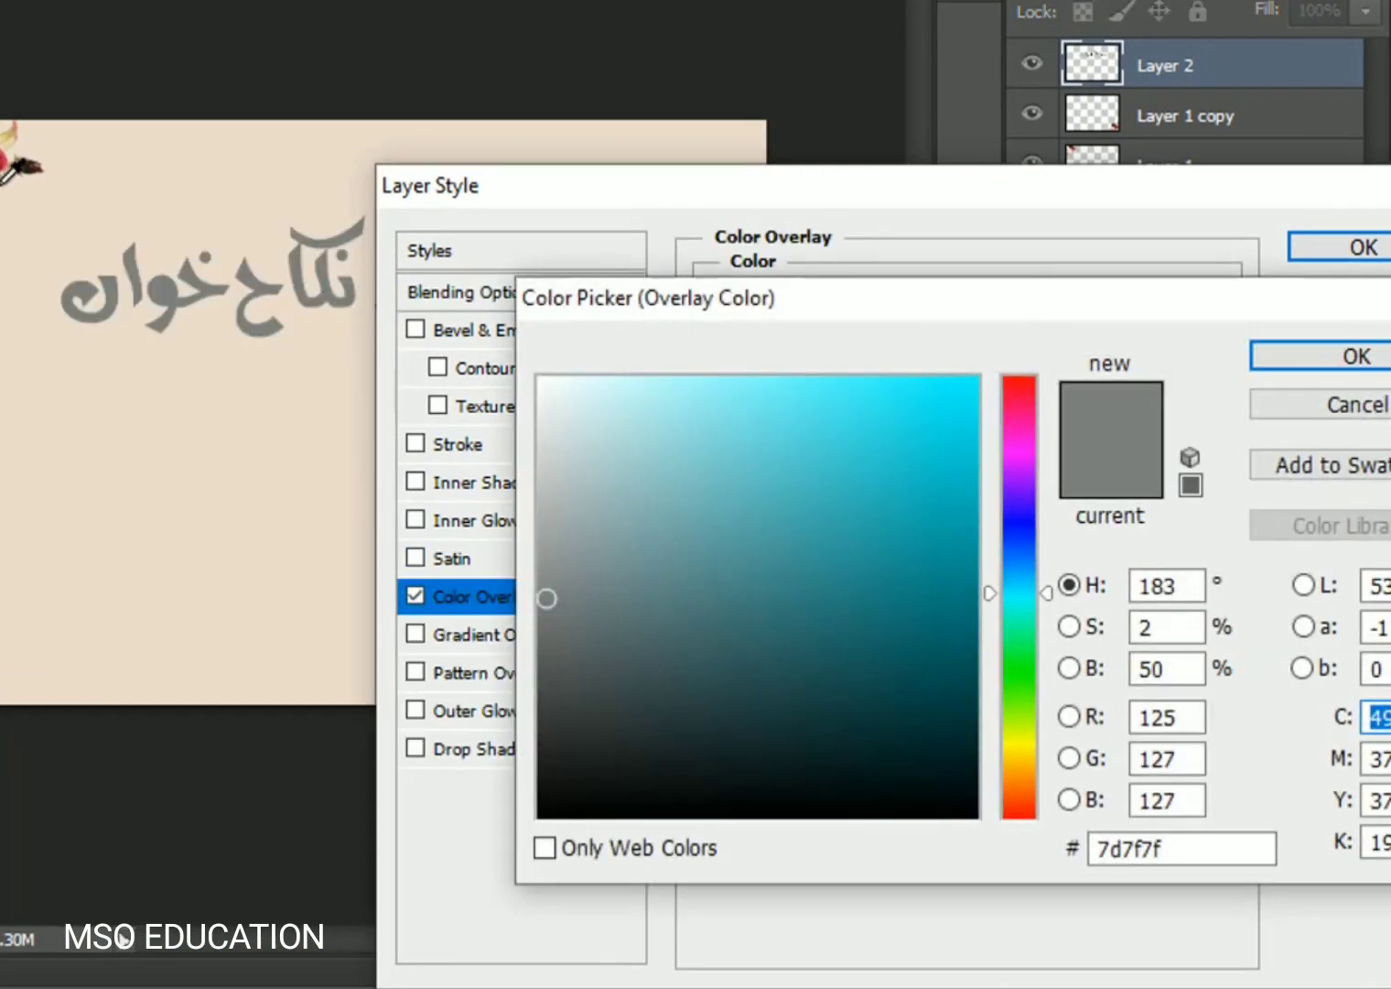
left_click(8, 167)
left_click(5, 146)
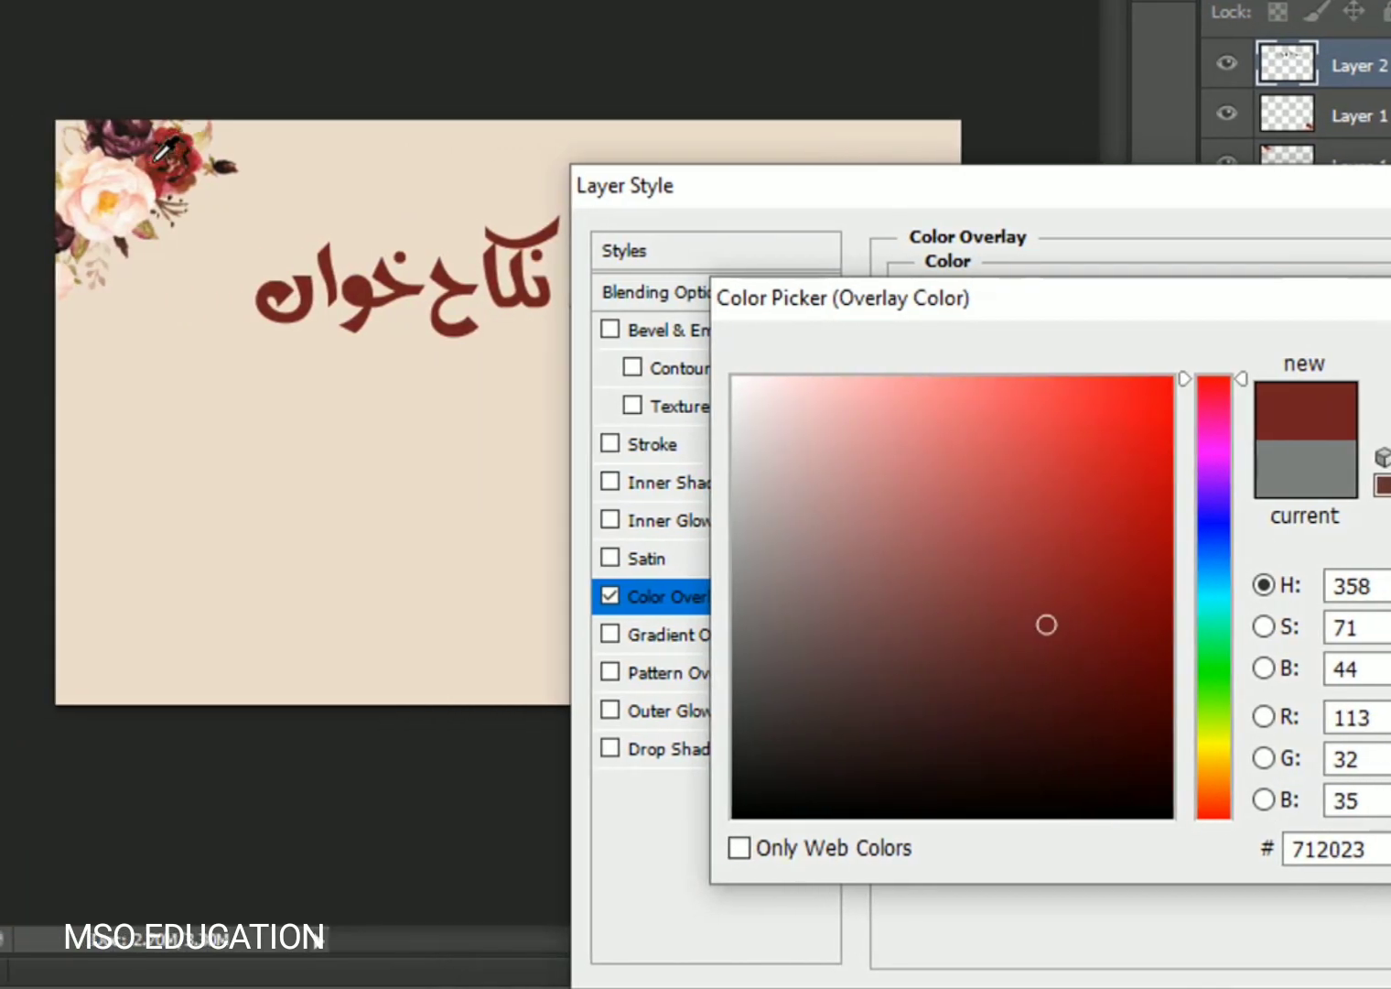
left_click(157, 159)
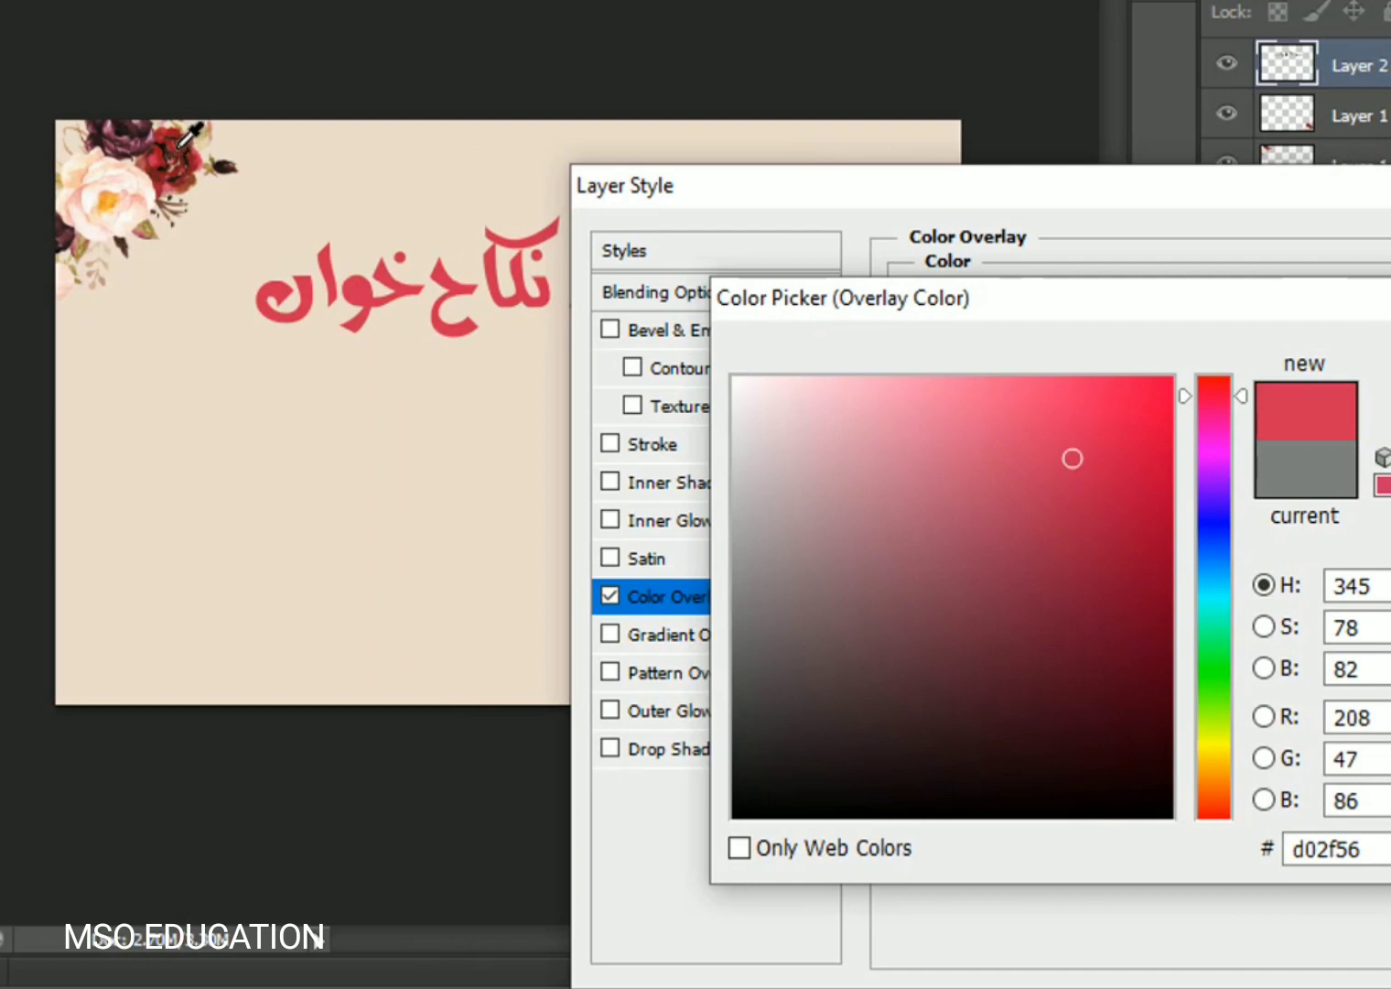
left_click(171, 144)
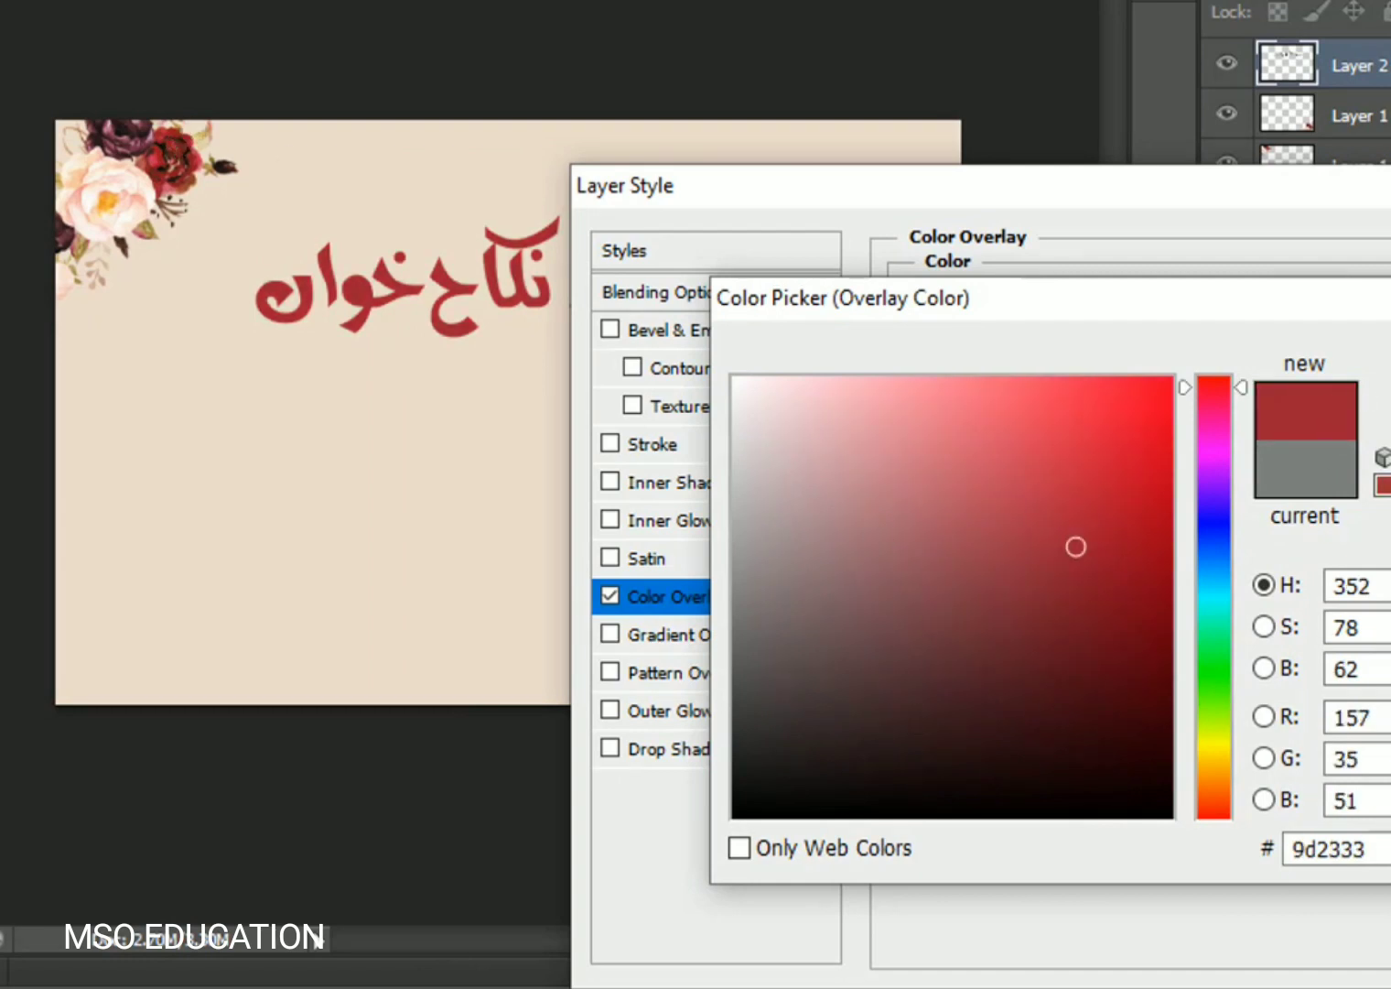
key("Return")
left_click(697, 441)
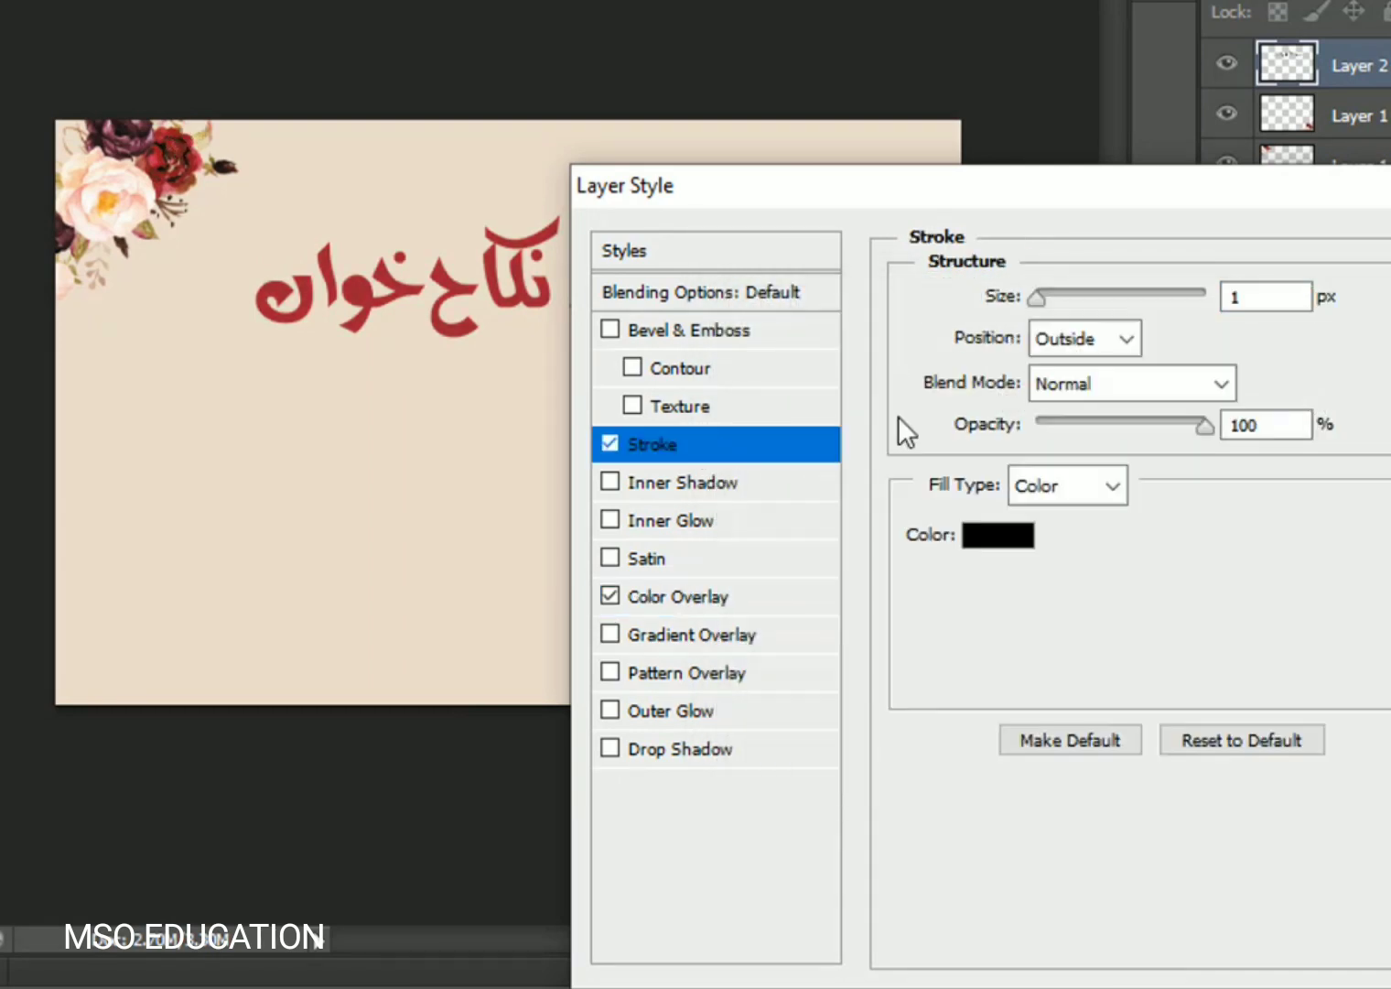
- Make the heading's outside stroke white (ffffff) and 5 px thick
left_click(1003, 540)
type("ffffff")
key("Return")
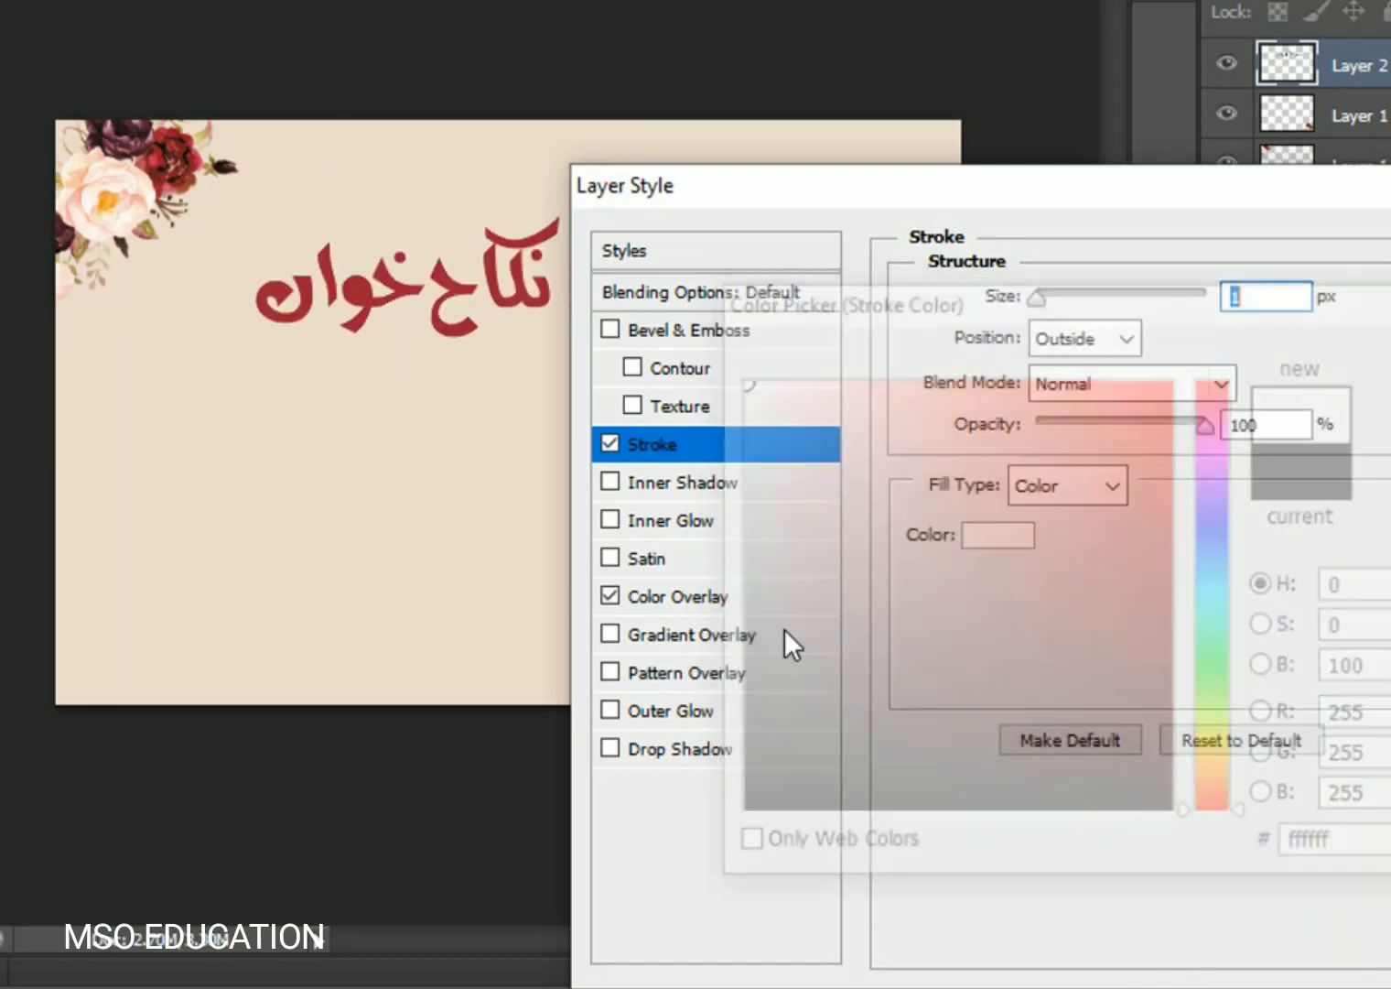
left_click(699, 747)
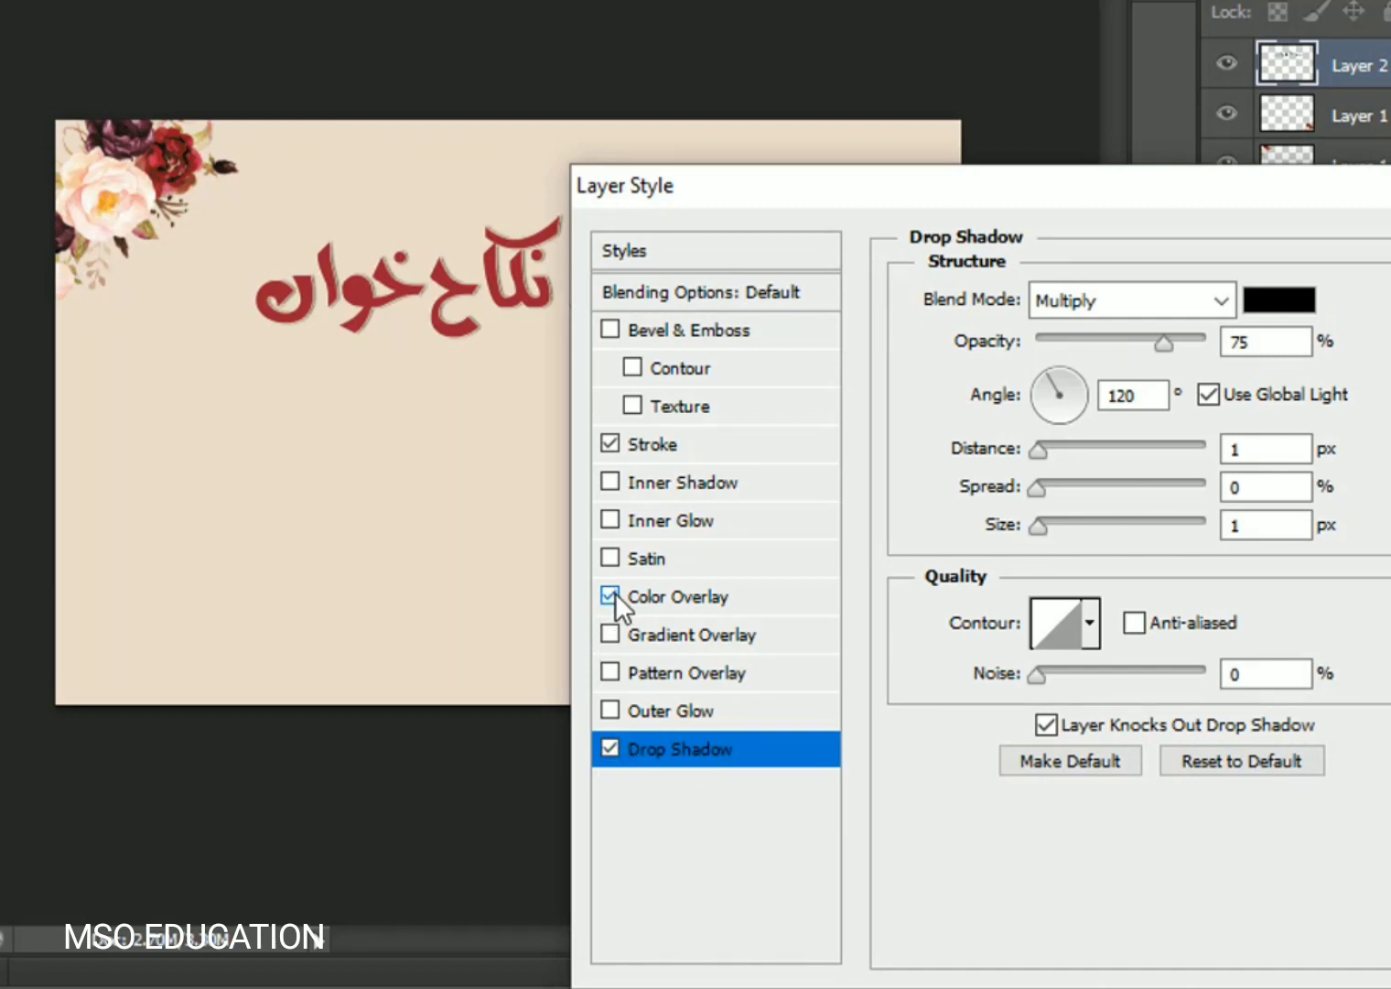
left_click(609, 747)
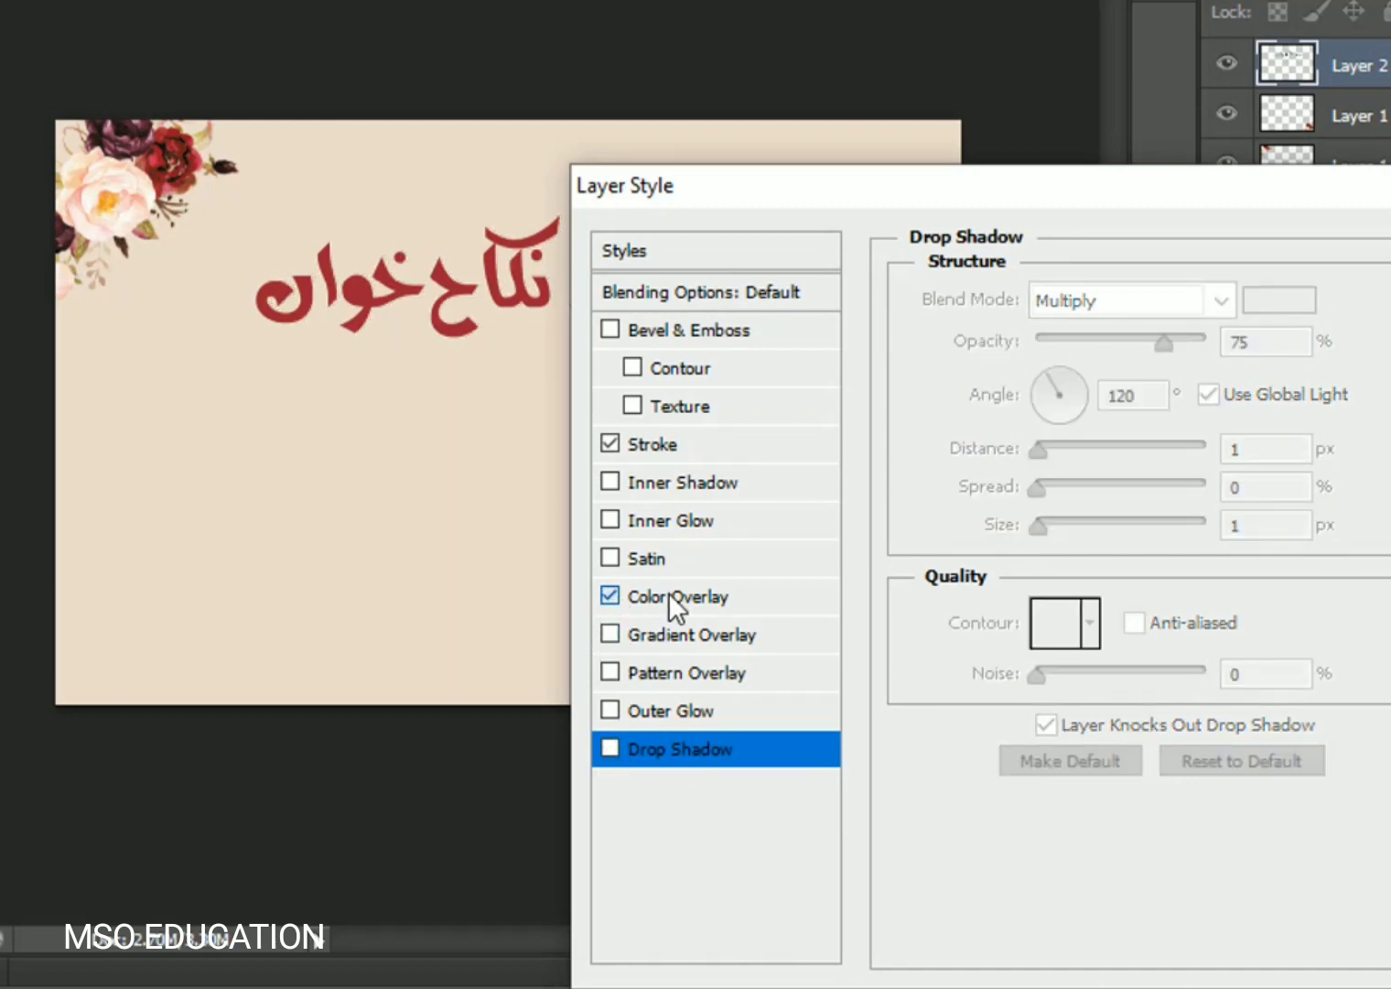
left_click(670, 595)
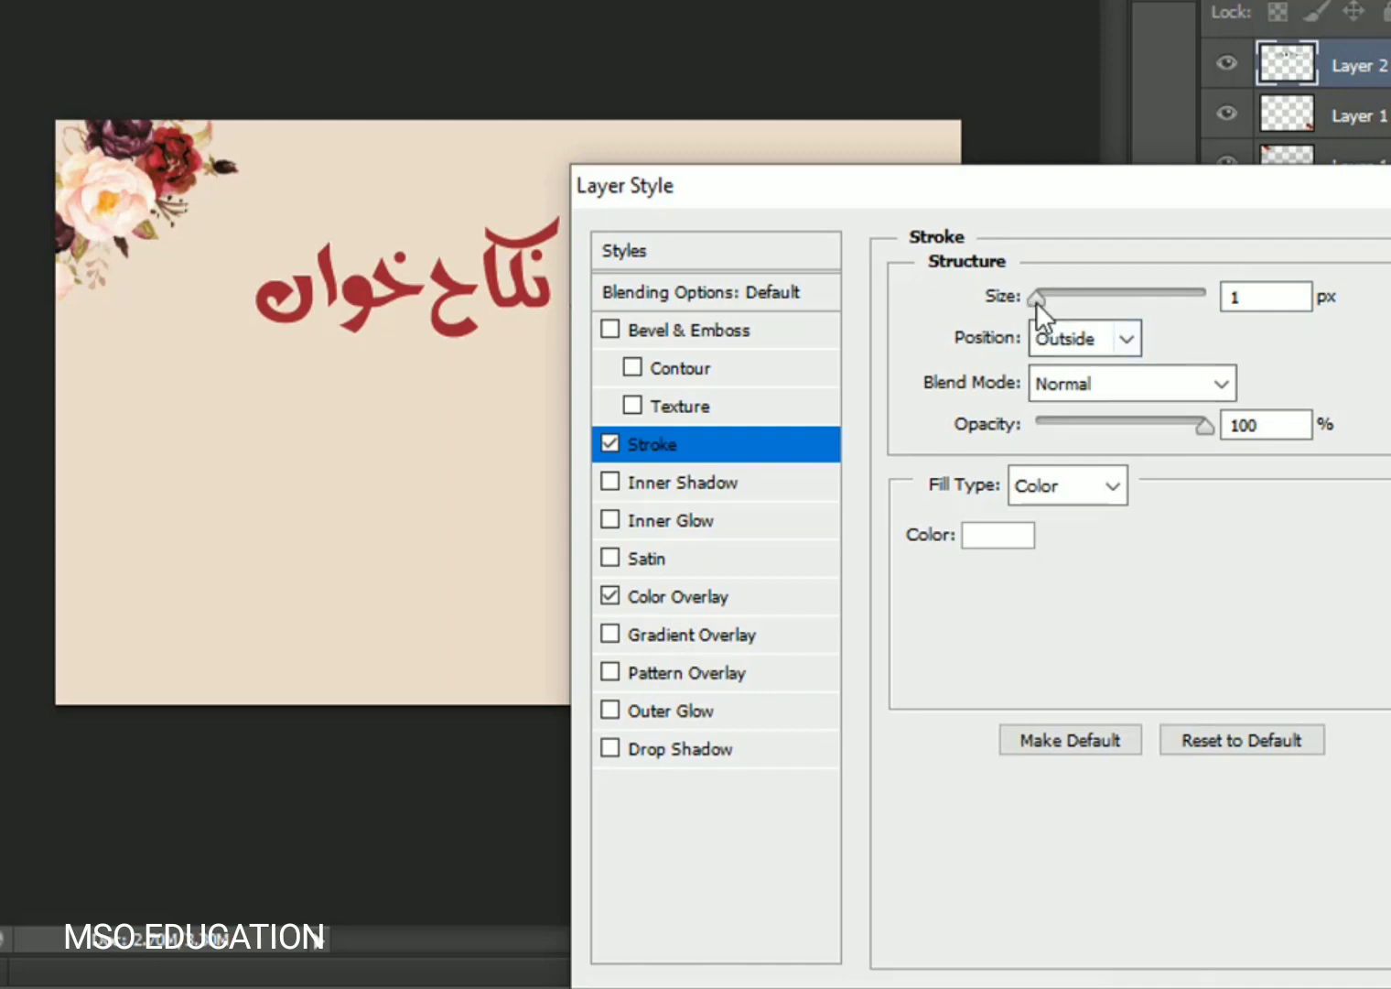
left_click_drag(1036, 301, 1044, 297)
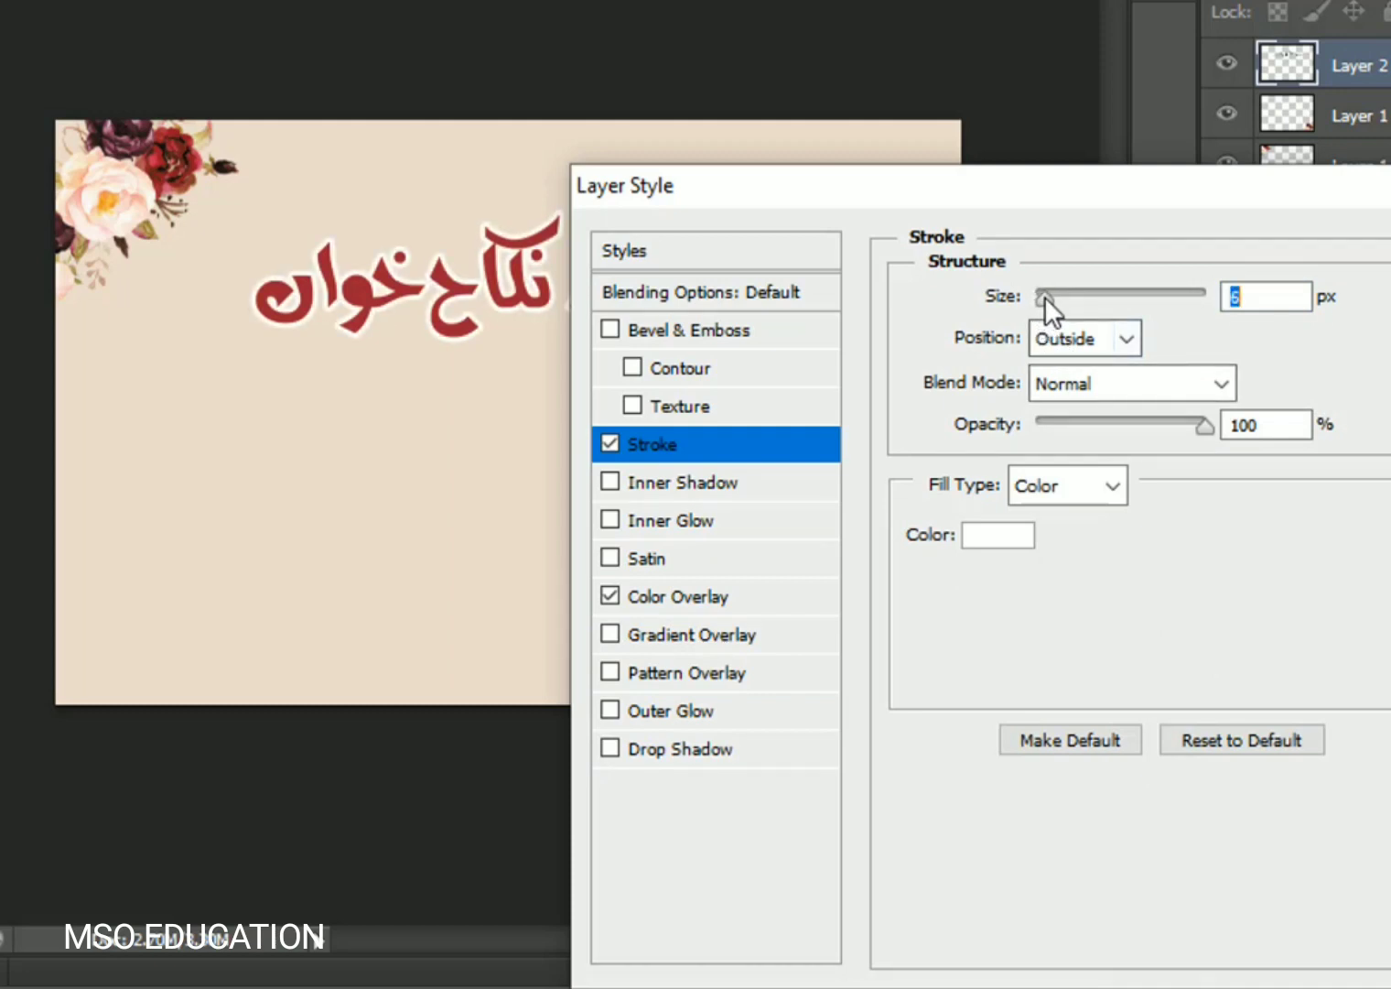
left_click_drag(1040, 199, 957, 493)
left_click_drag(946, 593, 944, 592)
left_click_drag(701, 471, 1000, 184)
- Add a 75% drop shadow with 11 px distance, 11% spread and 5 px size, then apply
left_click(920, 741)
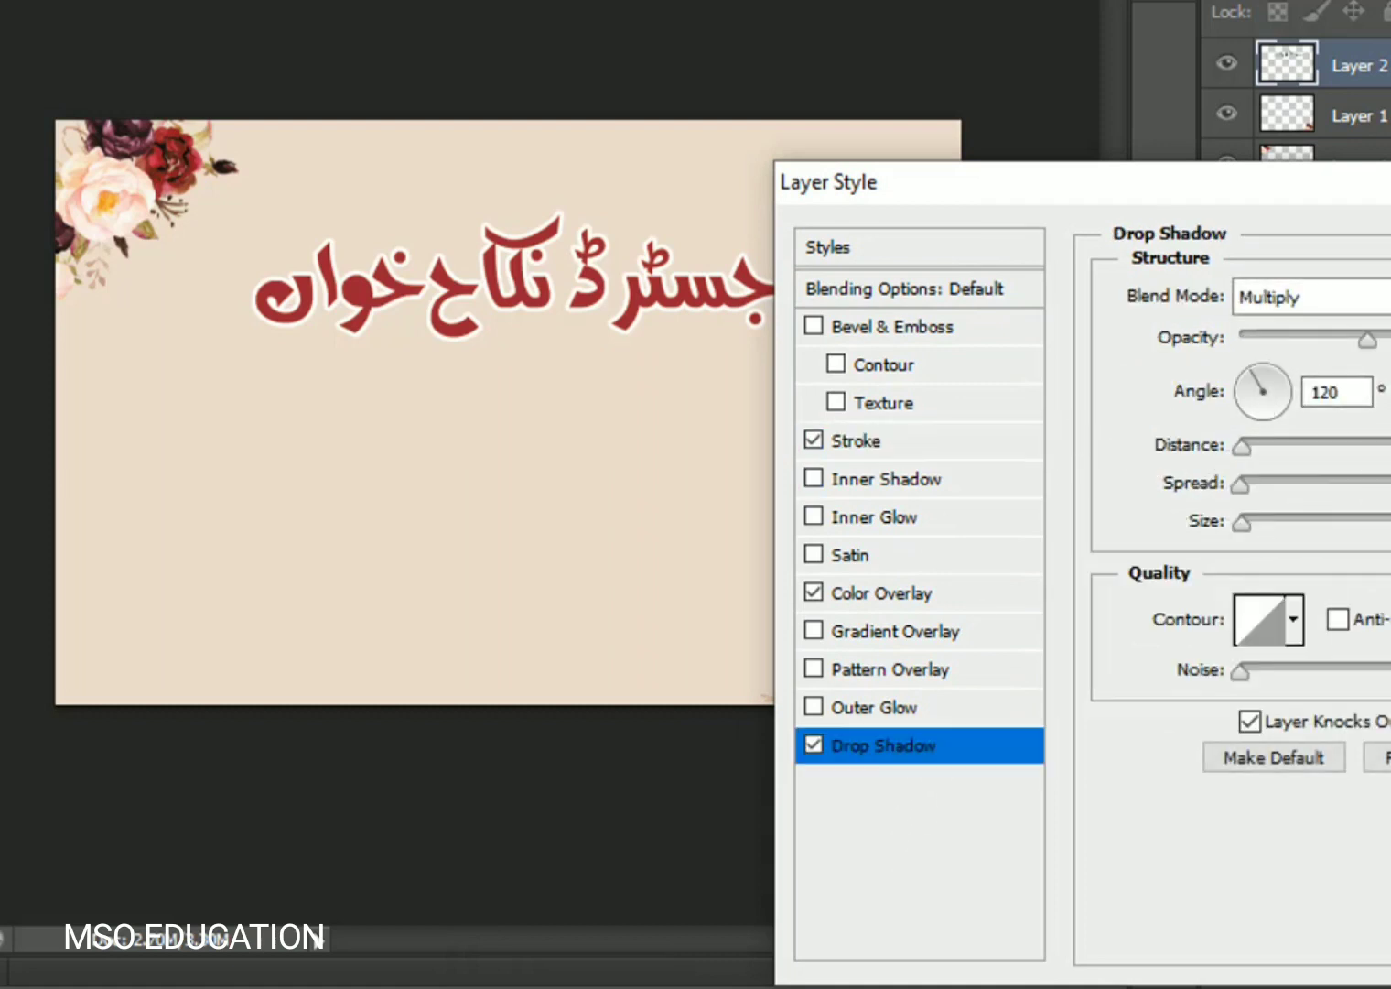
left_click_drag(1243, 524, 1264, 522)
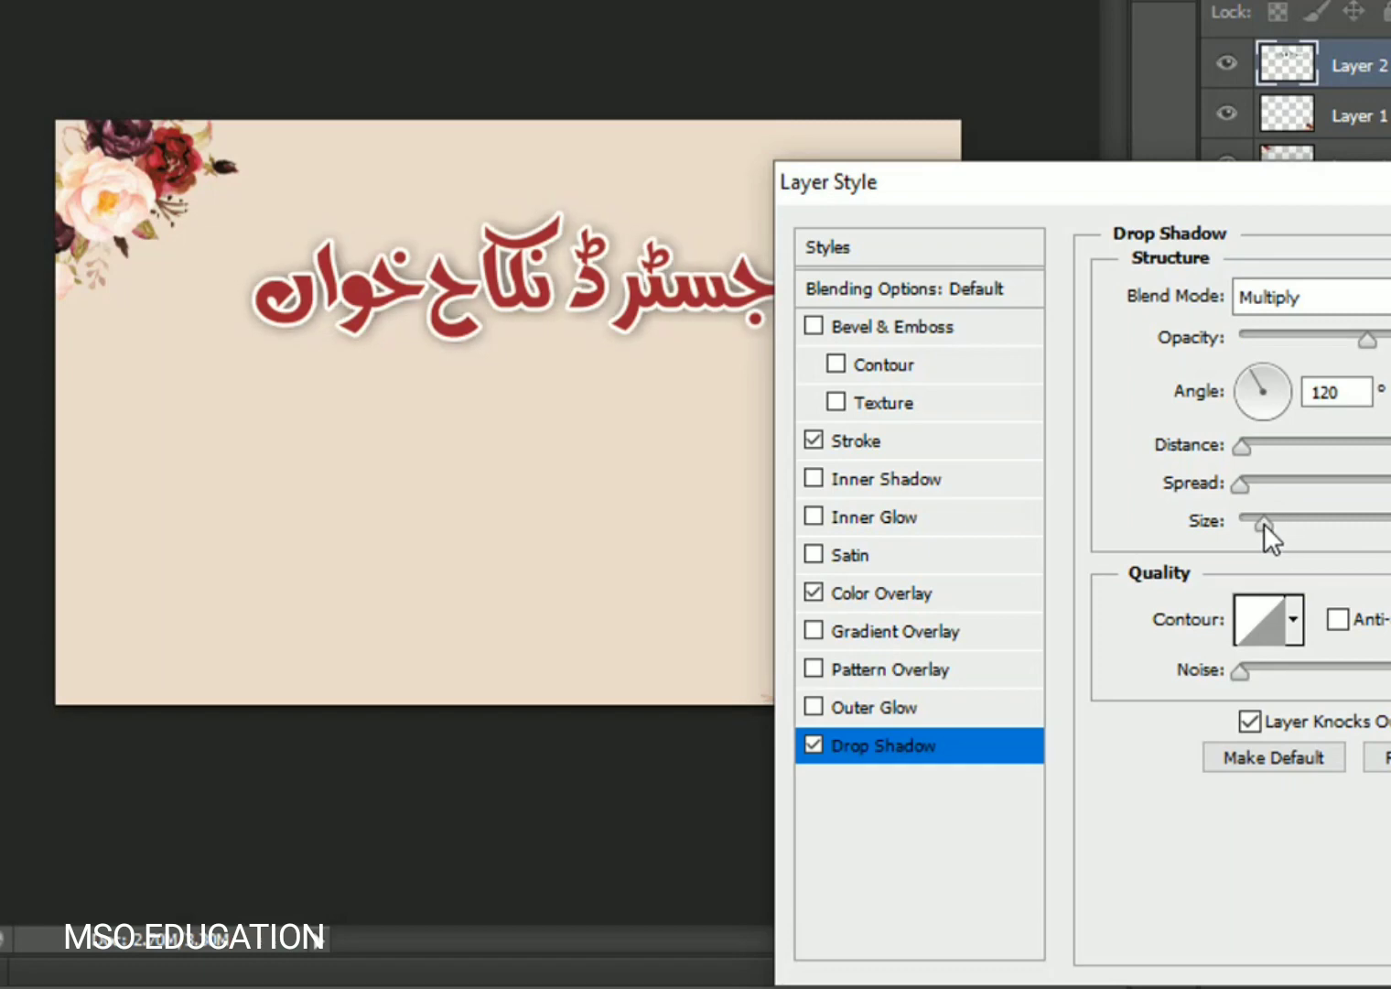
left_click_drag(1244, 442, 1235, 539)
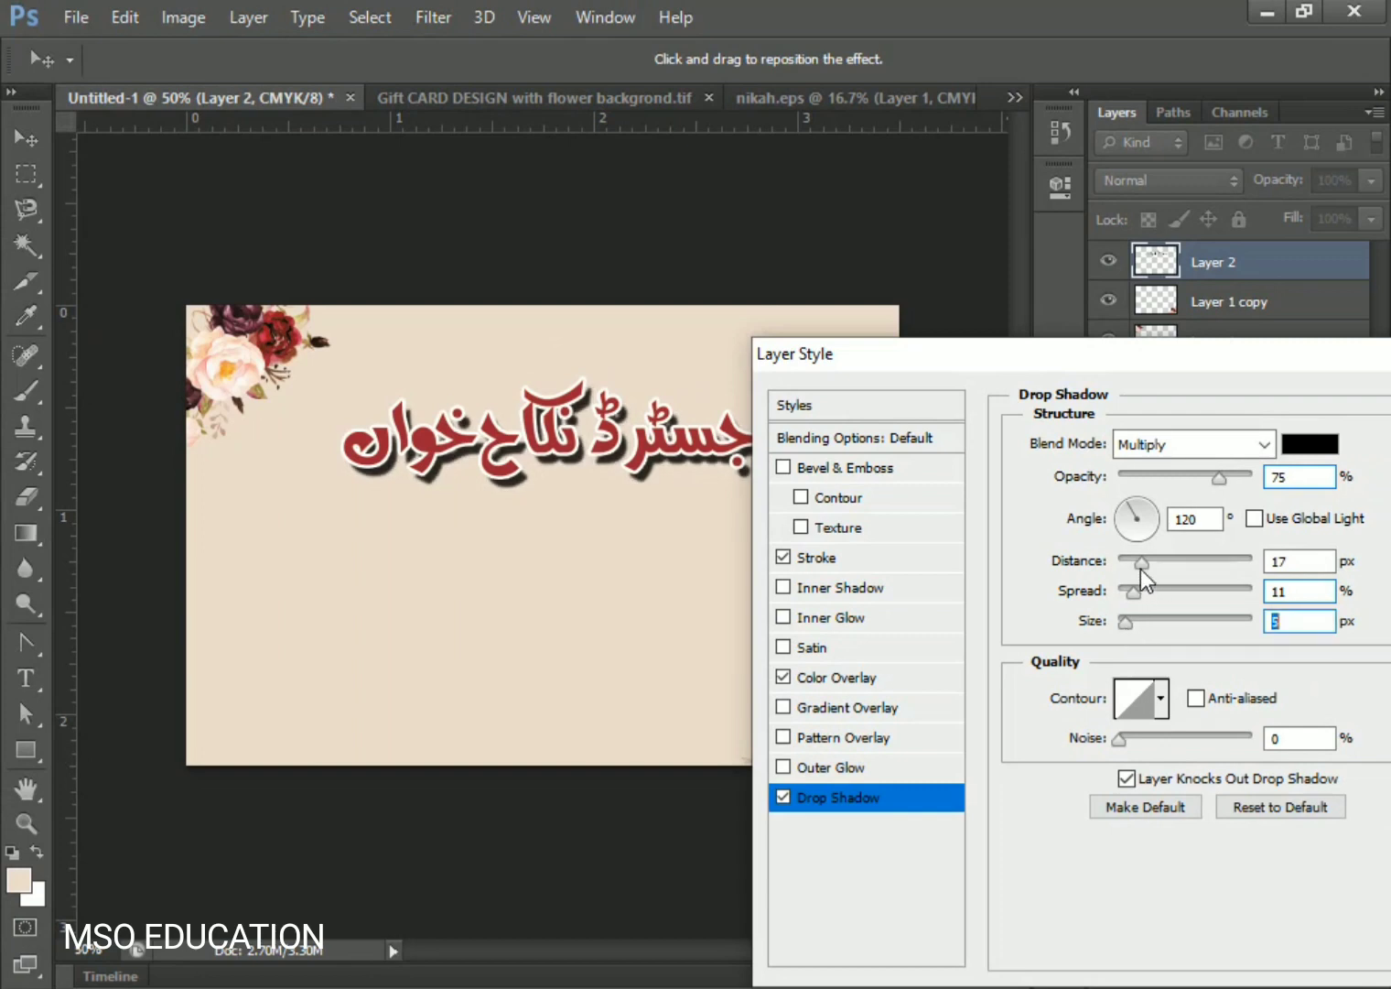
left_click_drag(1141, 564, 1133, 565)
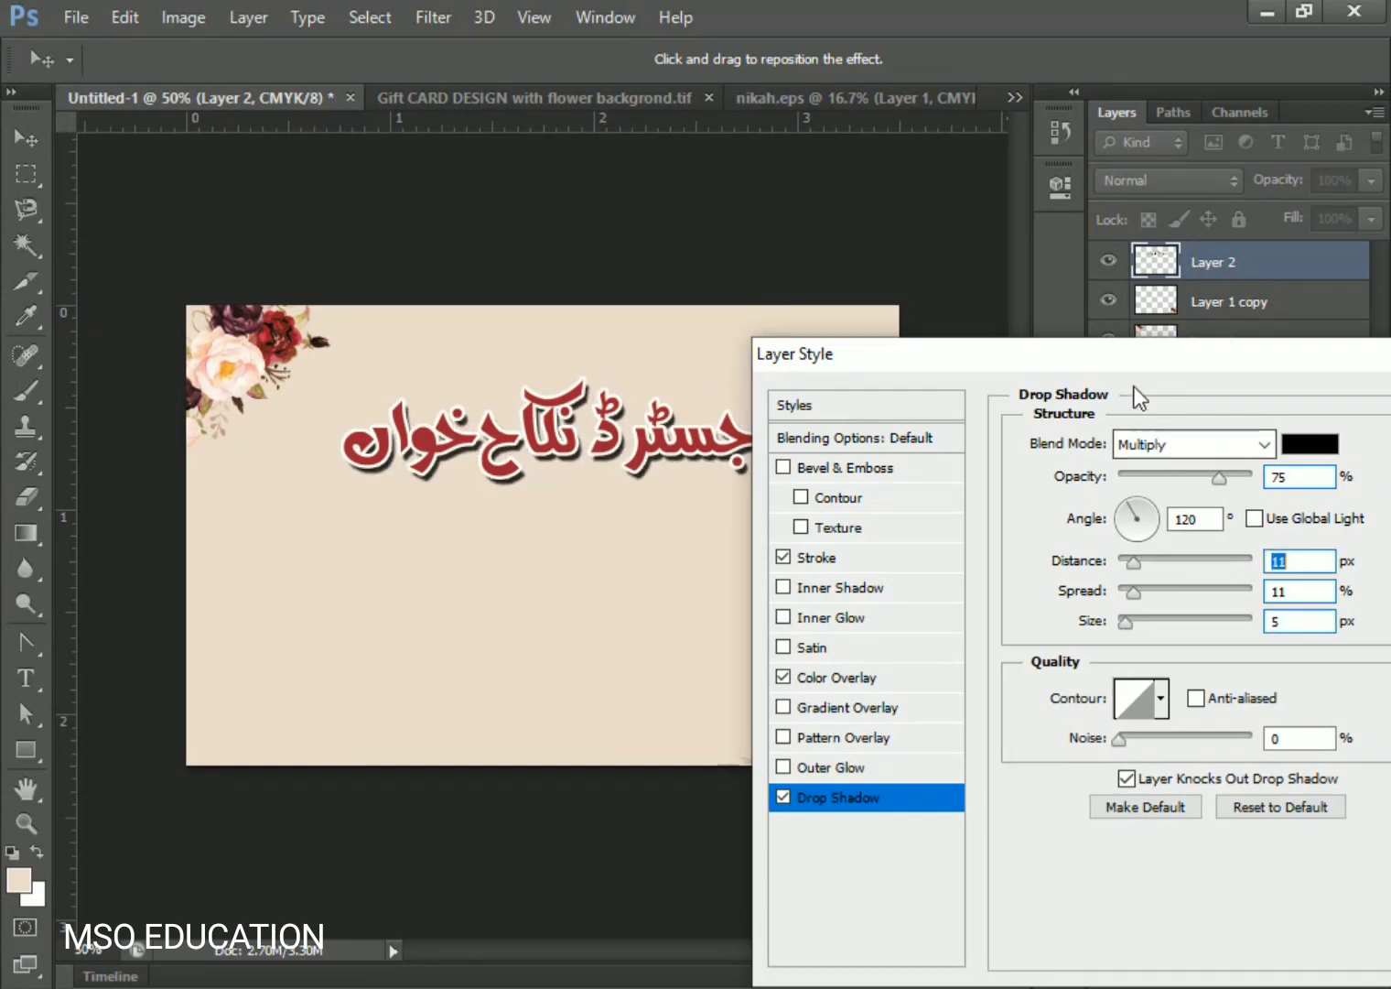
left_click_drag(1138, 353, 917, 503)
left_click(1278, 549)
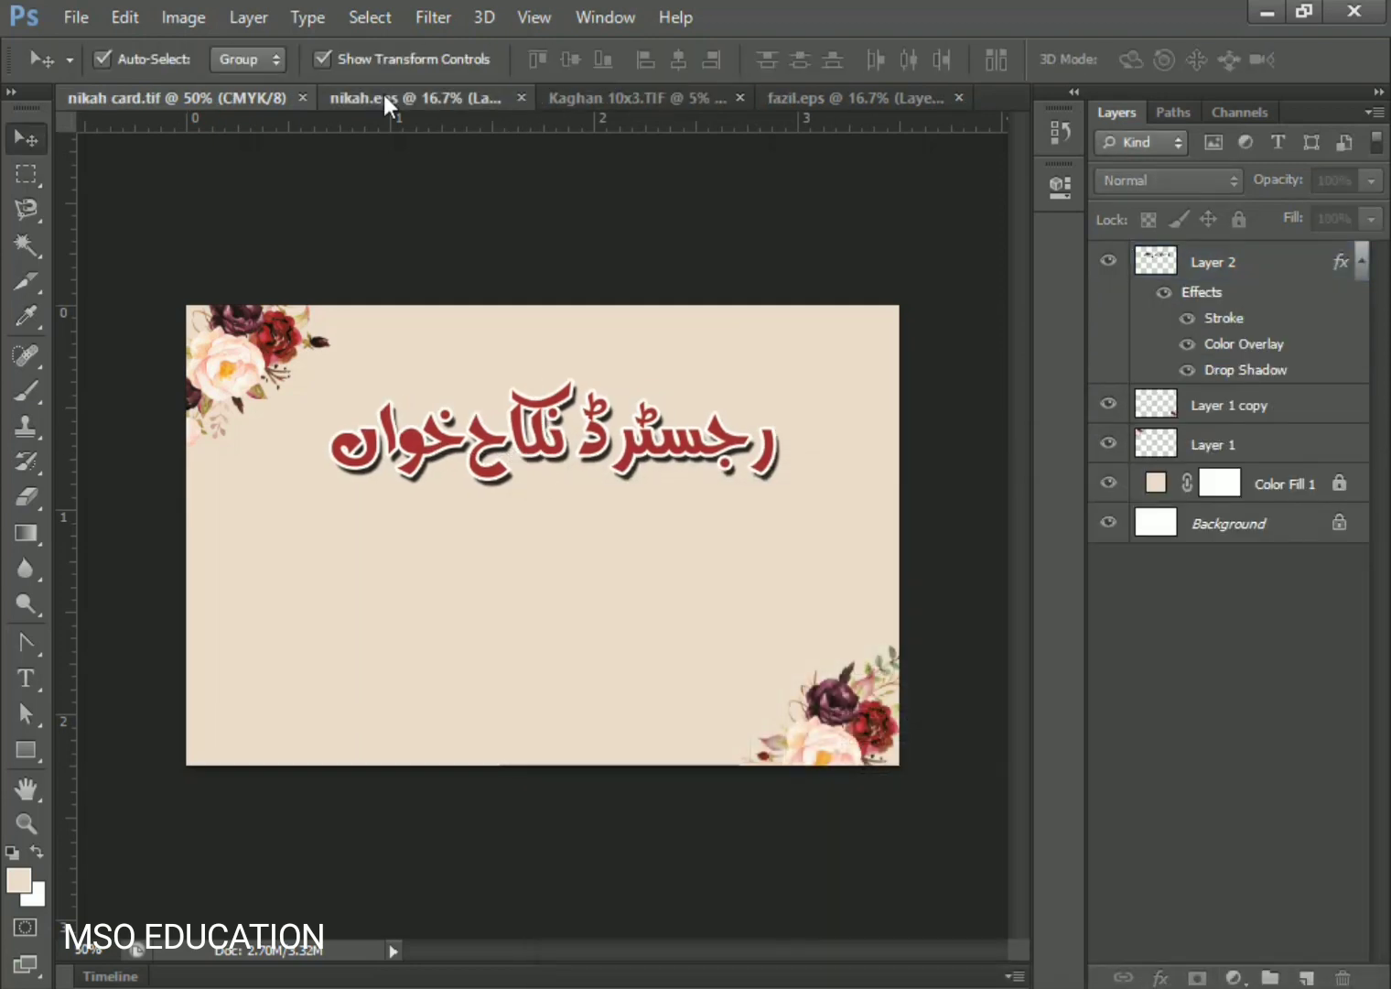
- In nikah.eps, put the first Urdu line with the name onto its own layer
left_click(384, 96)
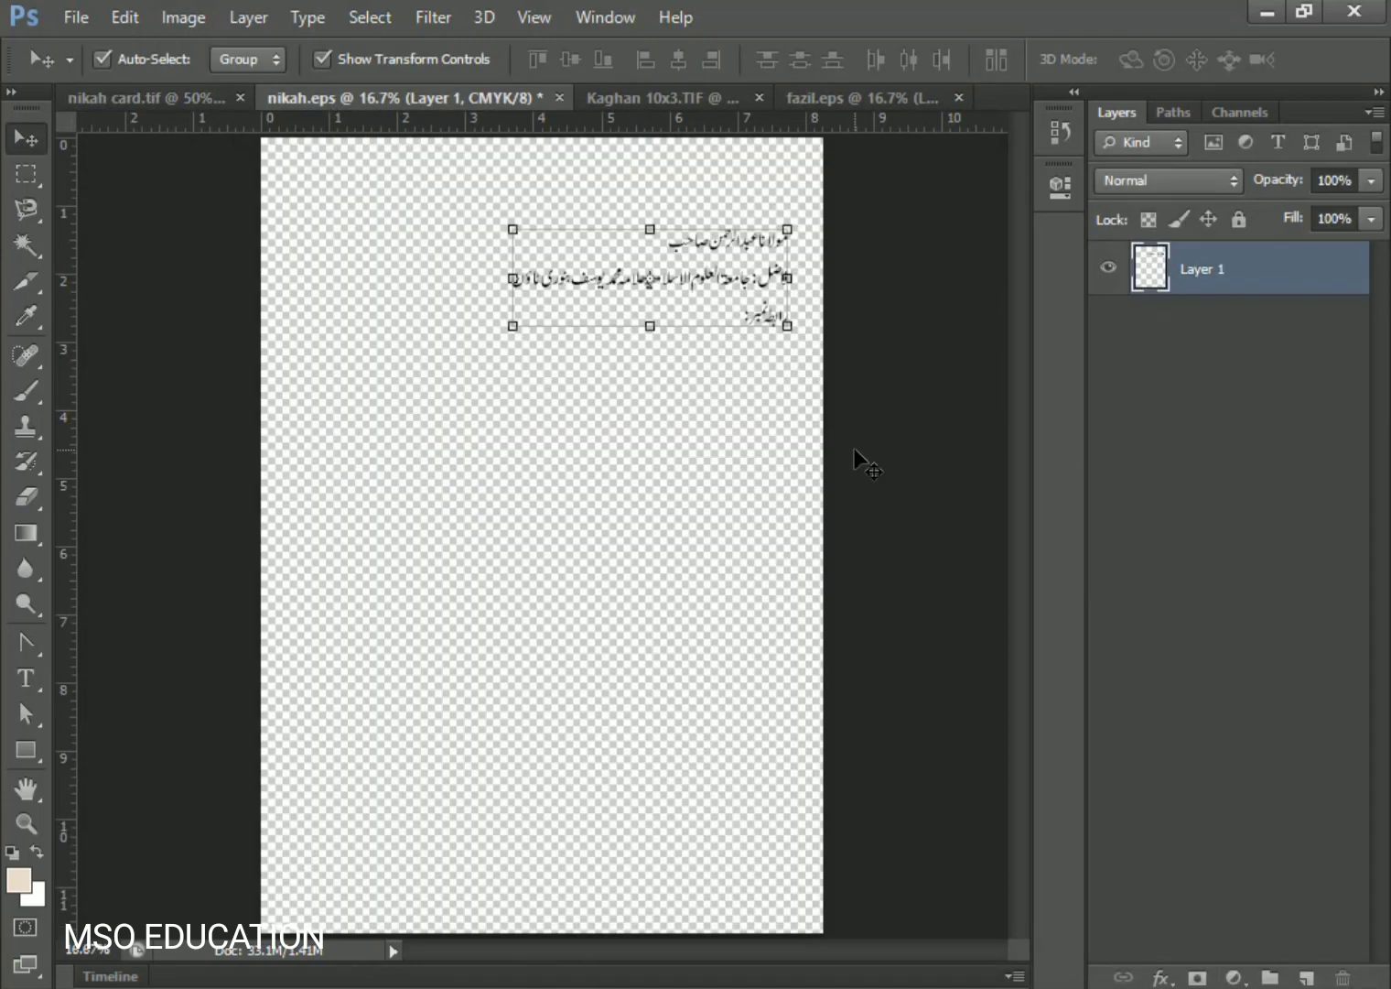
scroll(801, 342, "up", 3)
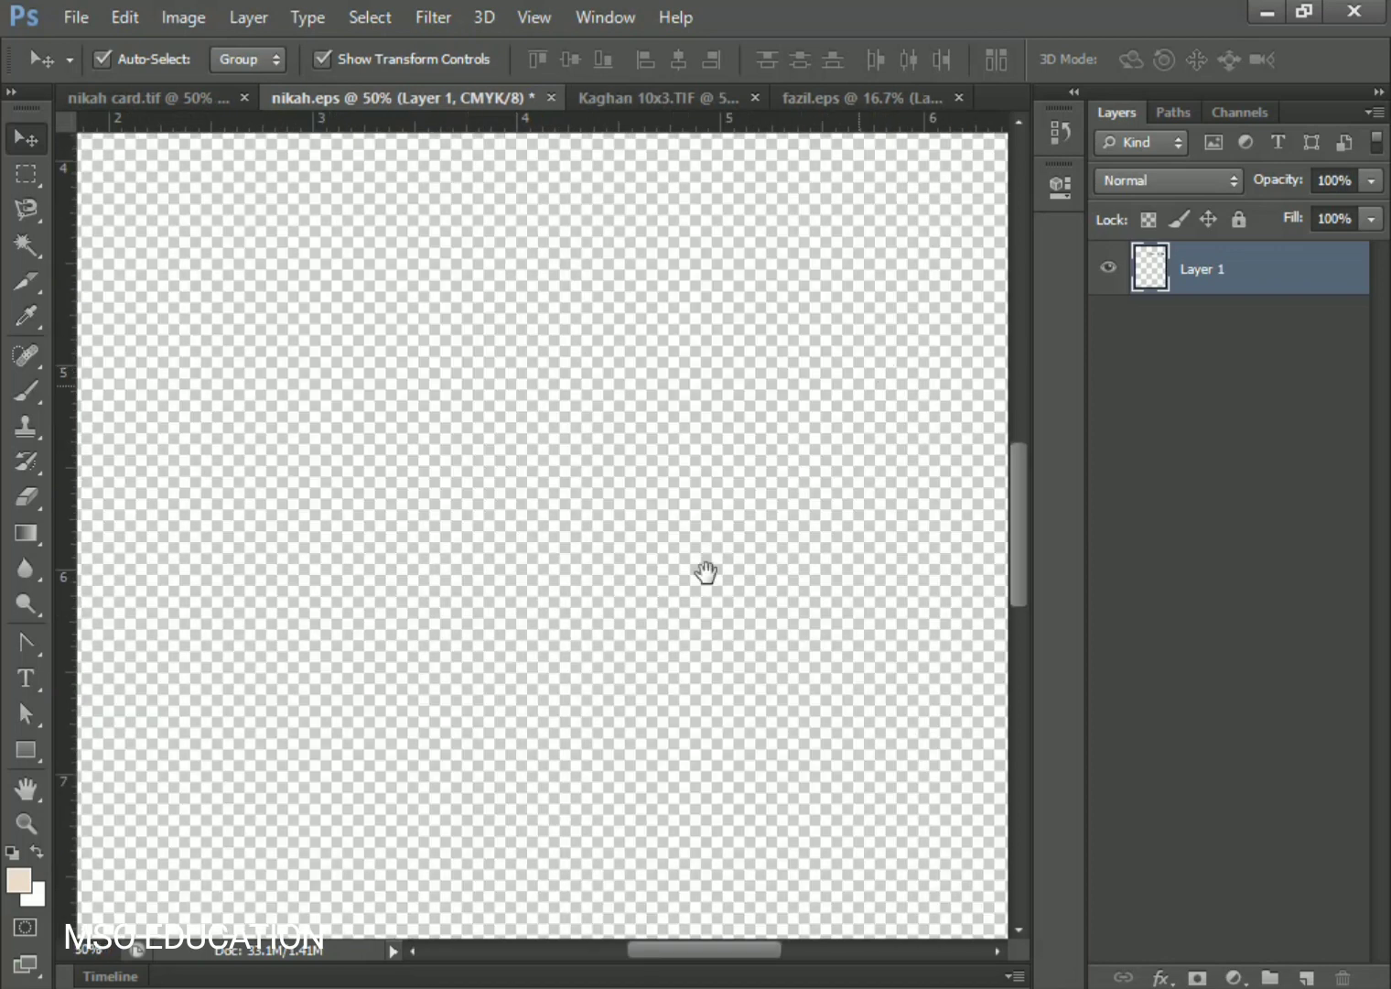
left_click_drag(705, 572, 395, 943)
left_click_drag(710, 414, 597, 762)
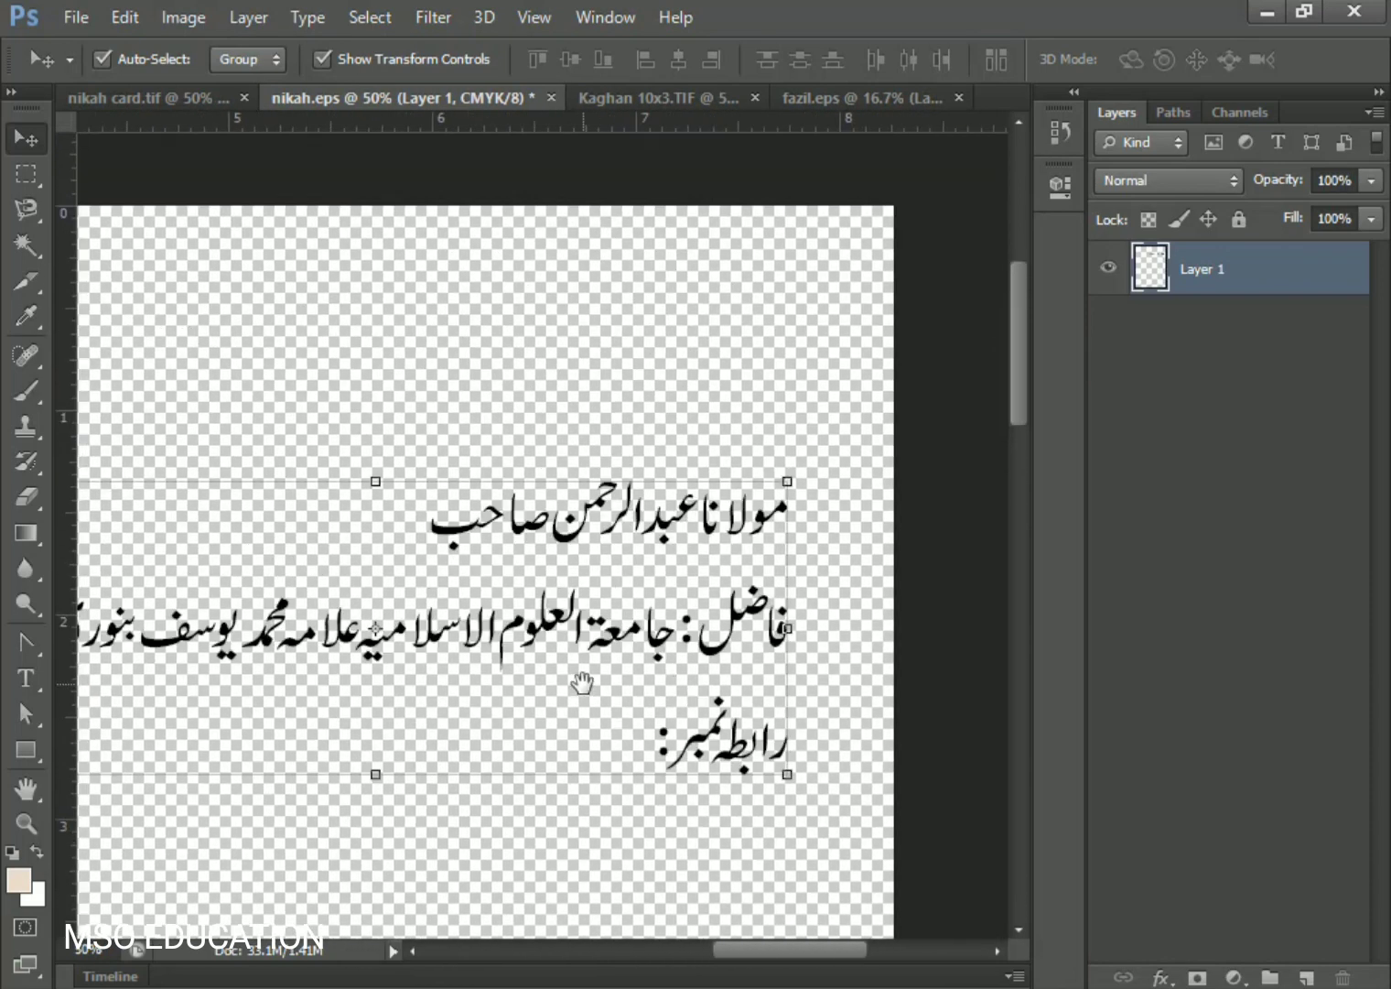
key("m")
left_click_drag(829, 440, 406, 571)
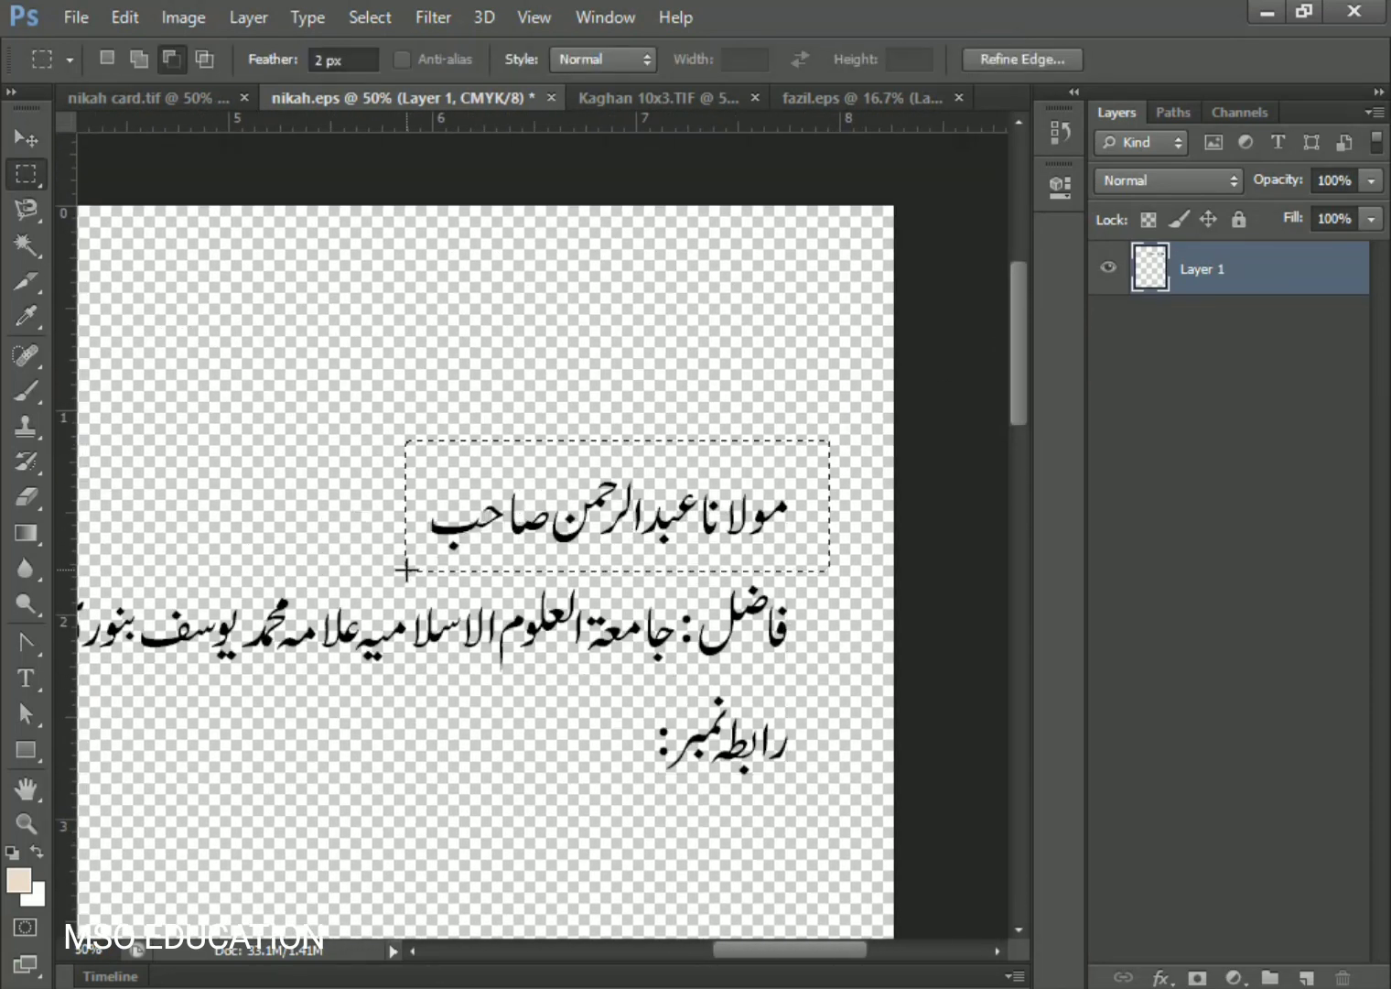
key("ctrl+x")
key("ctrl+v")
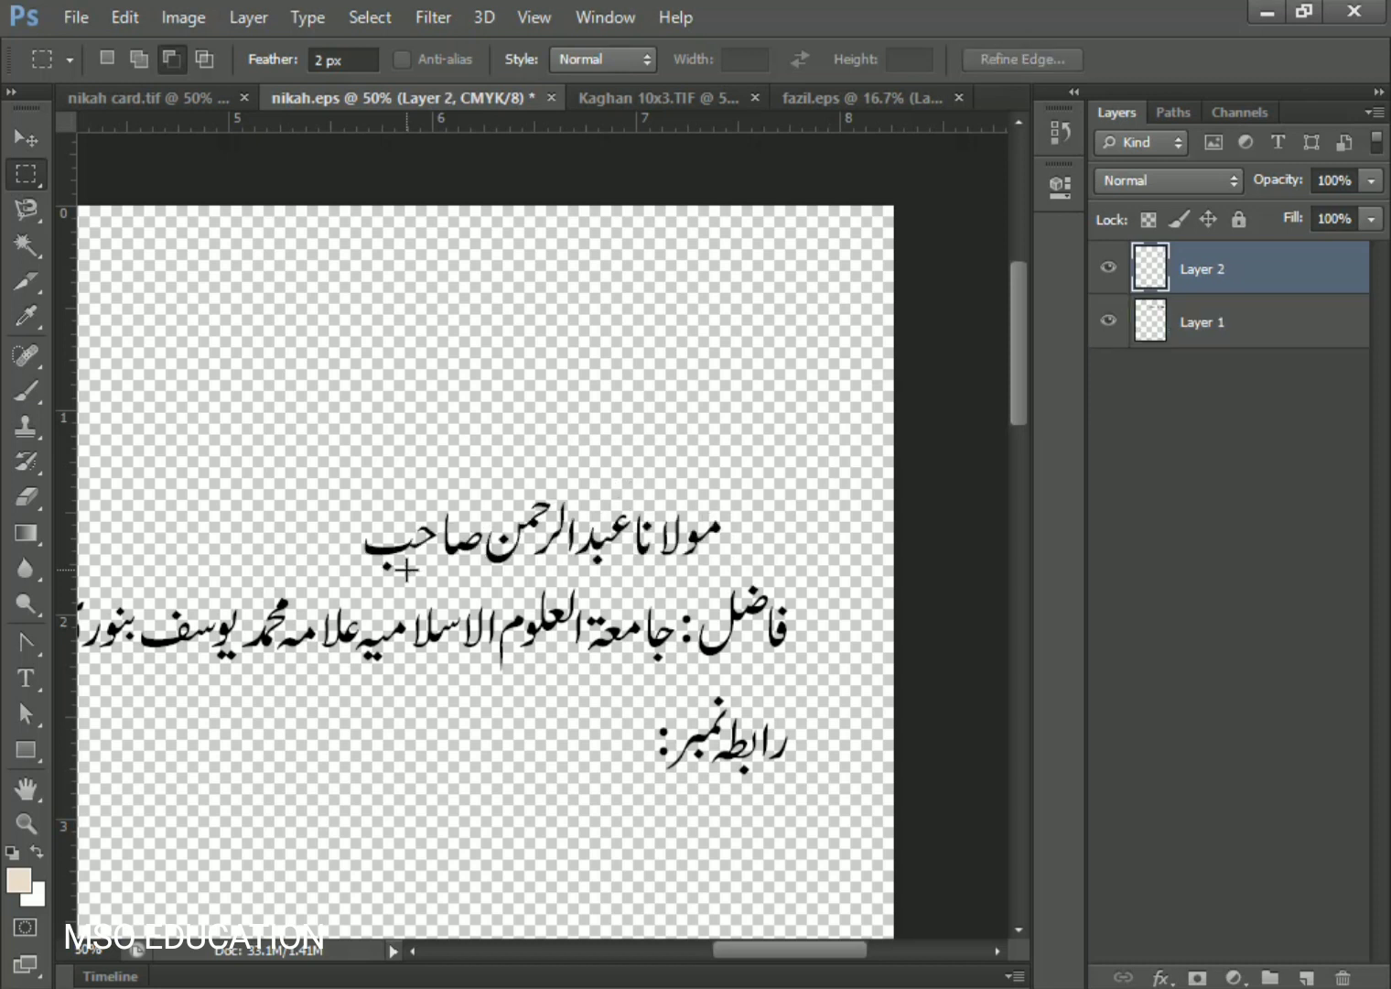
- Move the name line below the other lines and enlarge it to about double size
key("v")
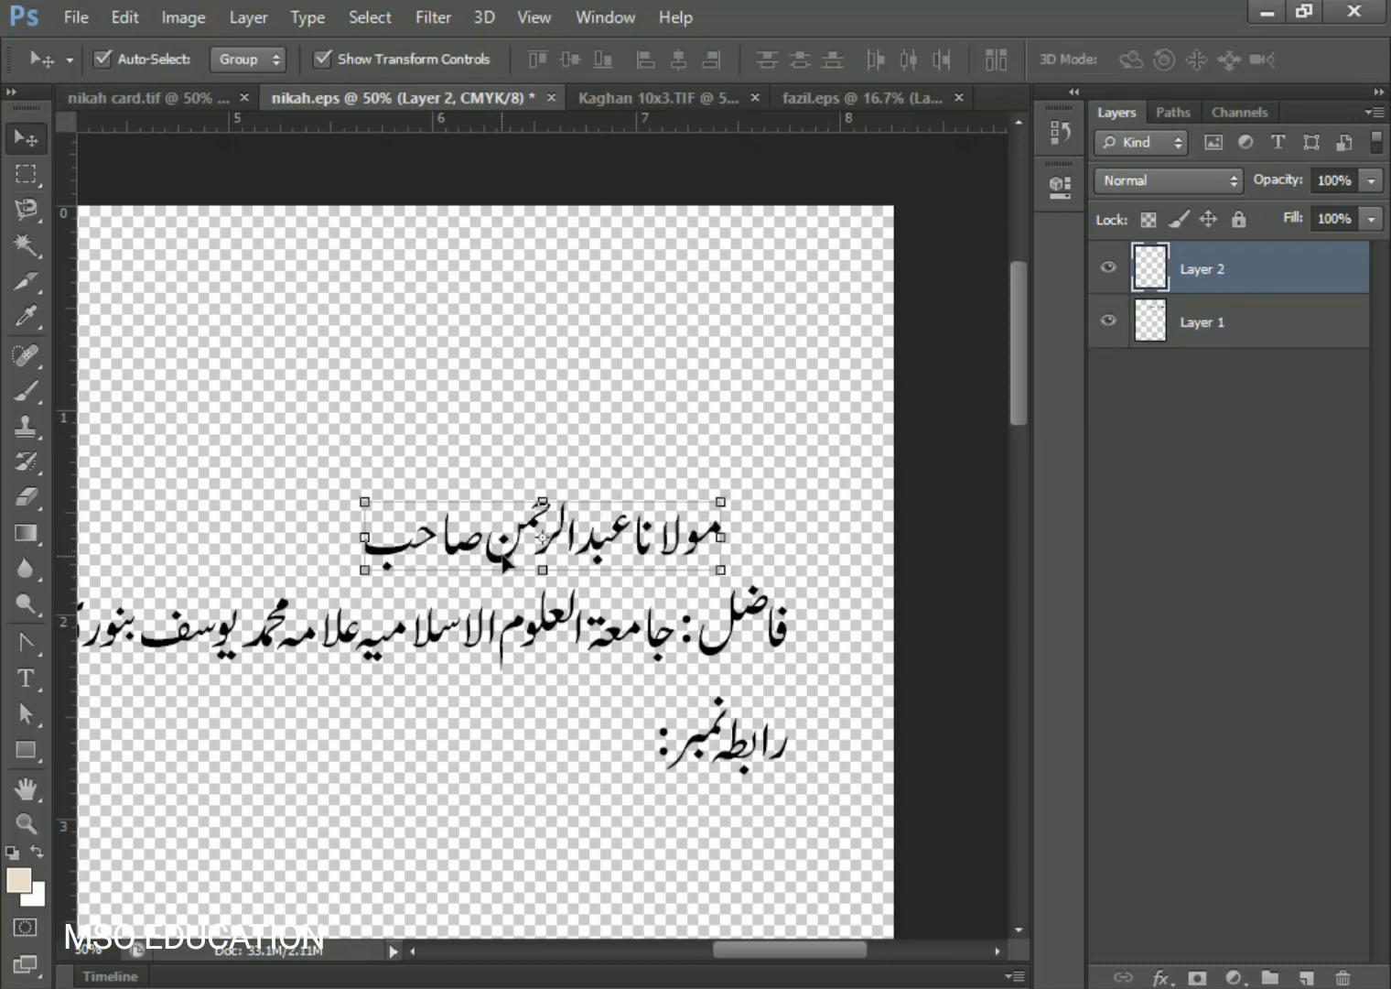
left_click_drag(502, 555, 262, 889)
key("space")
left_click_drag(538, 740, 785, 221)
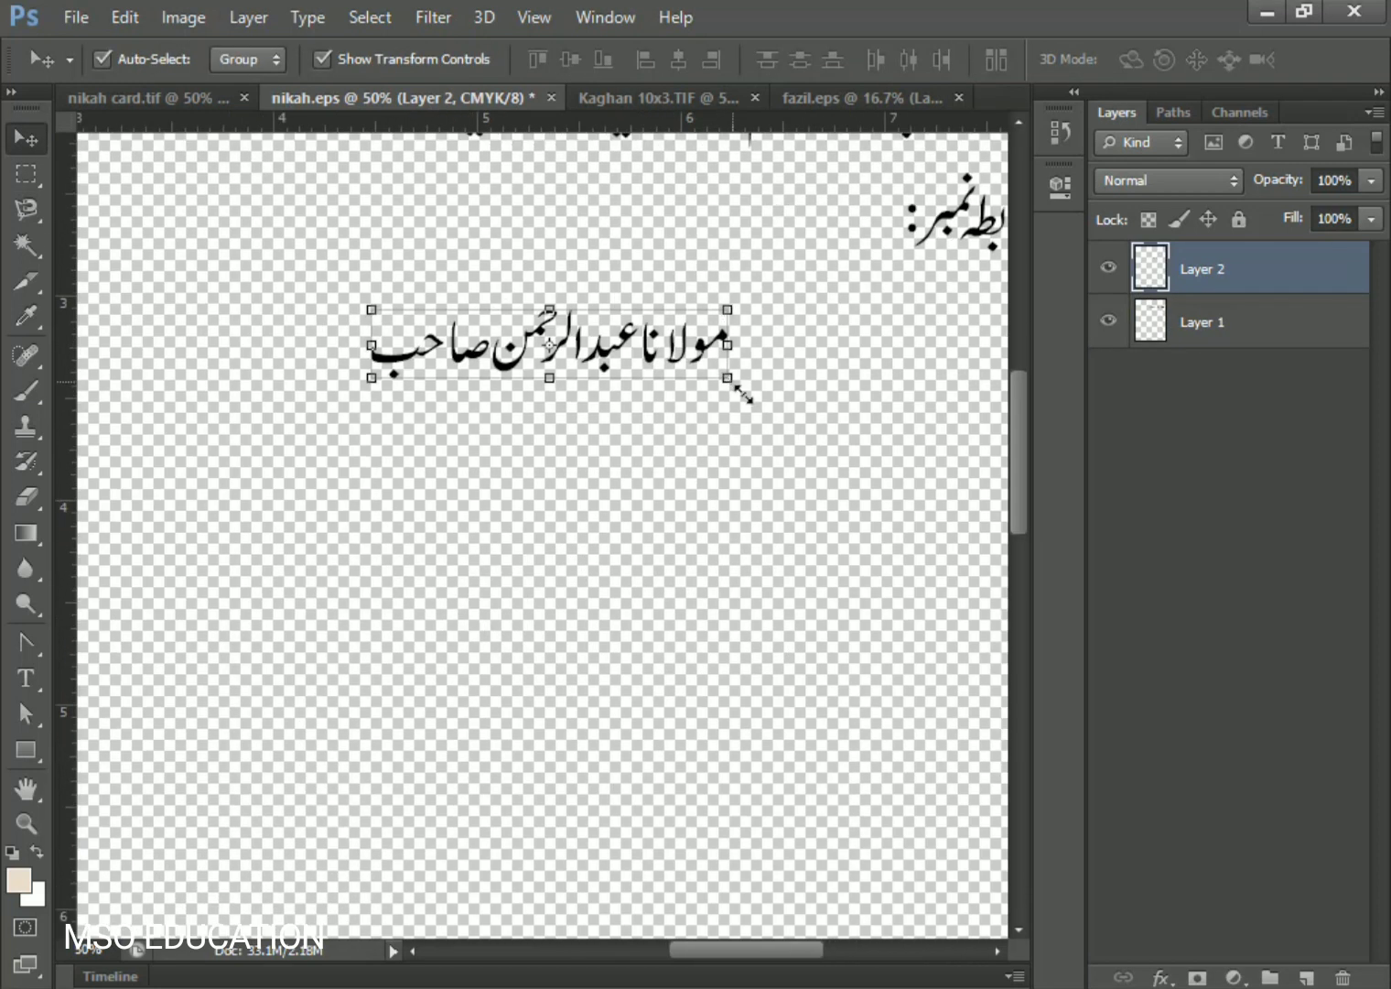
left_click_drag(743, 393, 930, 428)
left_click_drag(367, 420, 192, 445)
left_click_drag(549, 375, 506, 447)
key("Return")
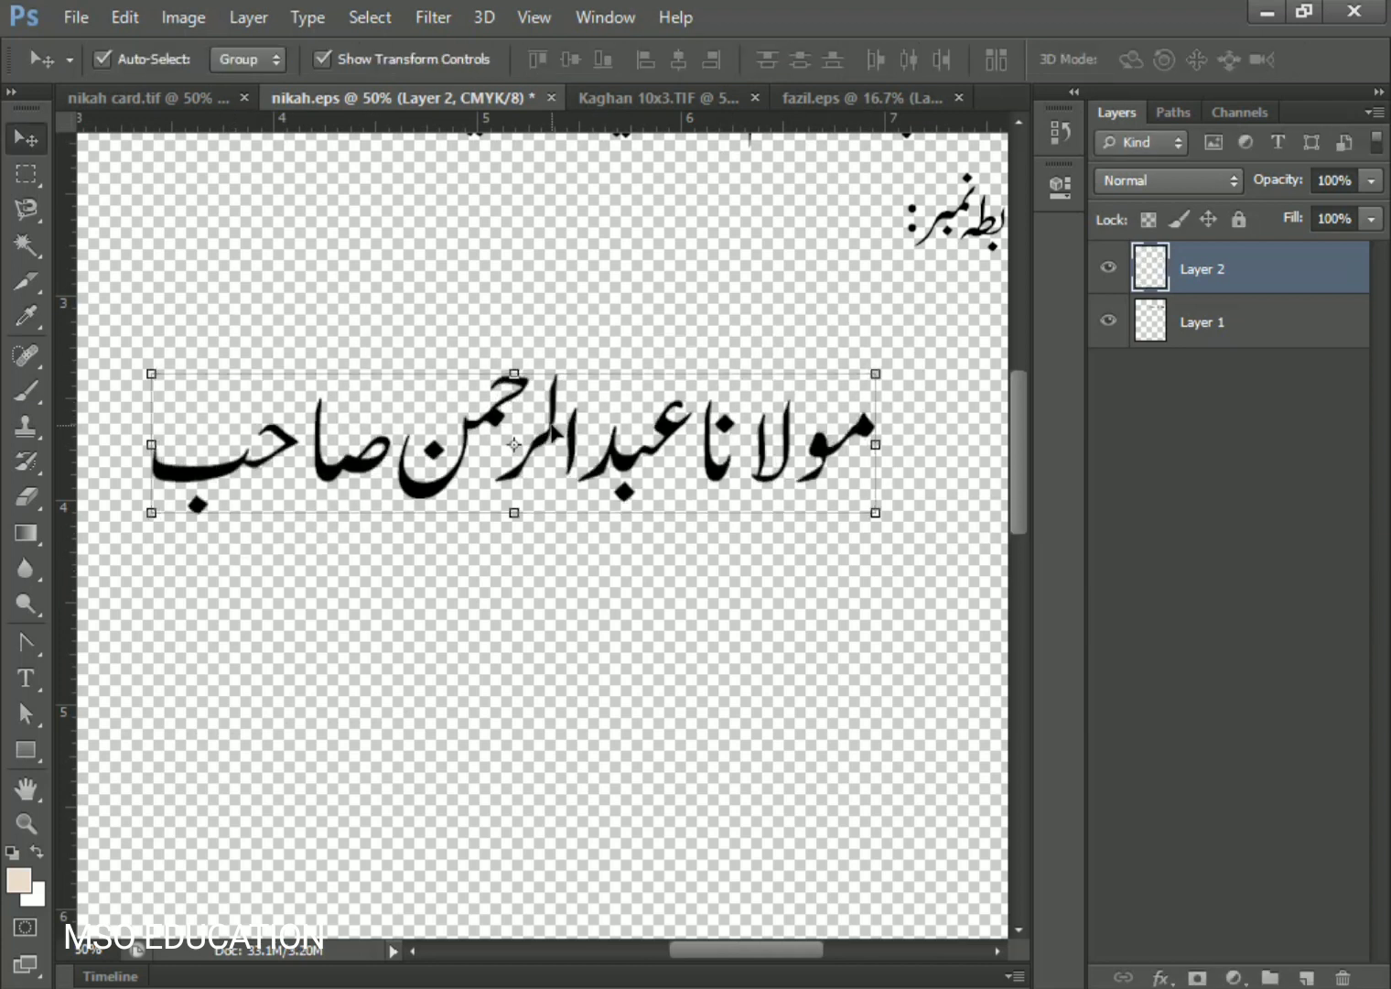
- Shrink the right honorific مولانا to about 57% and set it beside the name
left_click(24, 179)
left_click_drag(911, 377, 697, 529)
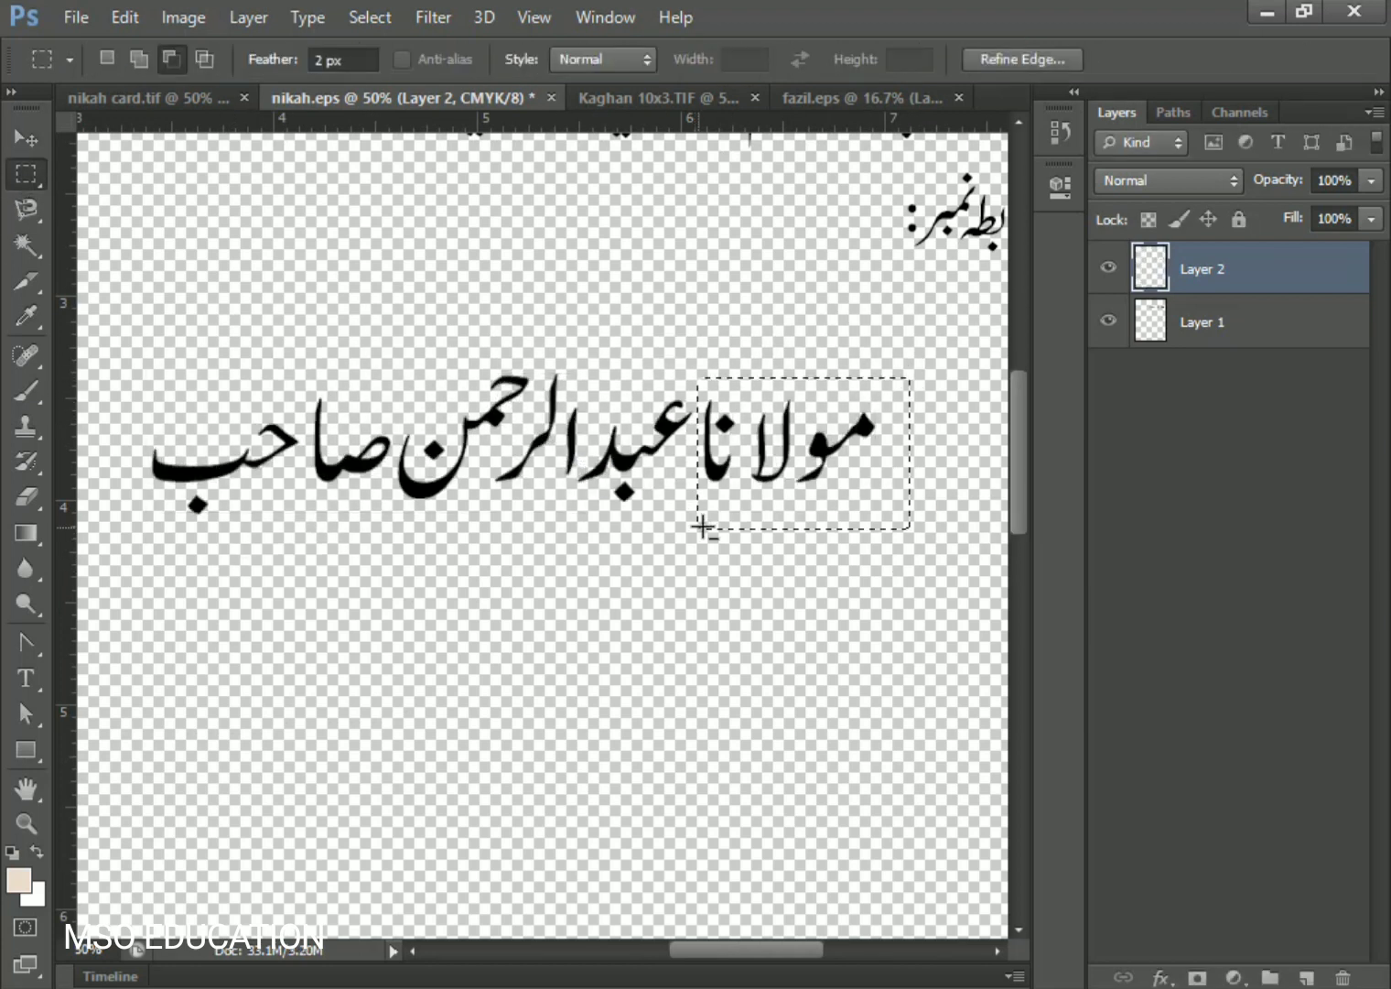
key("ctrl+t")
left_click_drag(698, 378, 790, 443)
left_click_drag(810, 488, 770, 467)
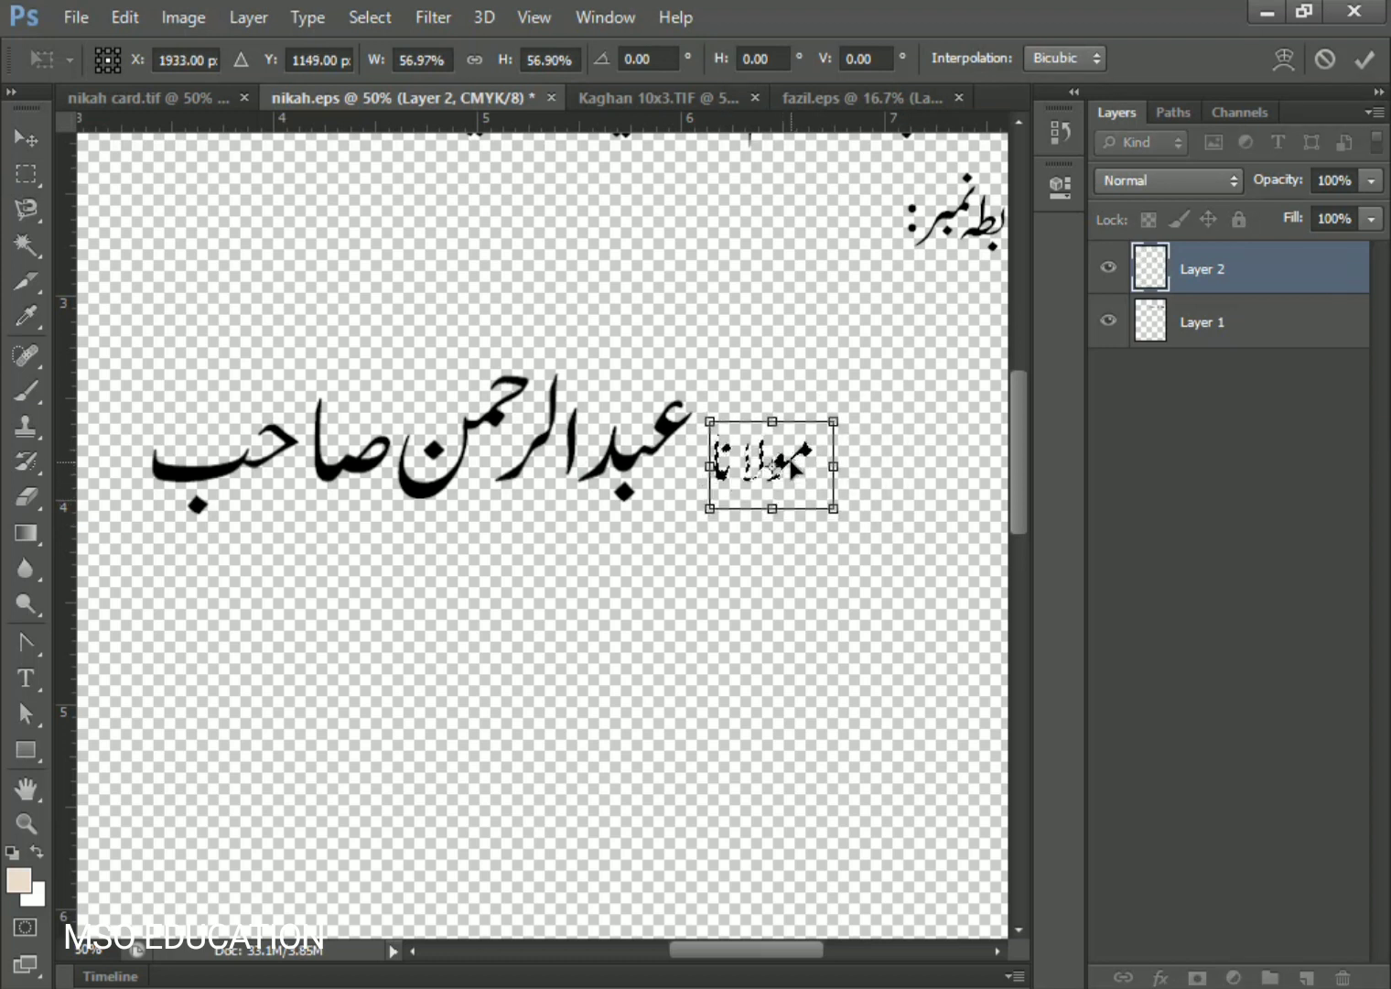
key("Return")
- Shrink the left honorific صاحب and move it beside the name
left_click_drag(91, 362, 400, 560)
key("ctrl+t")
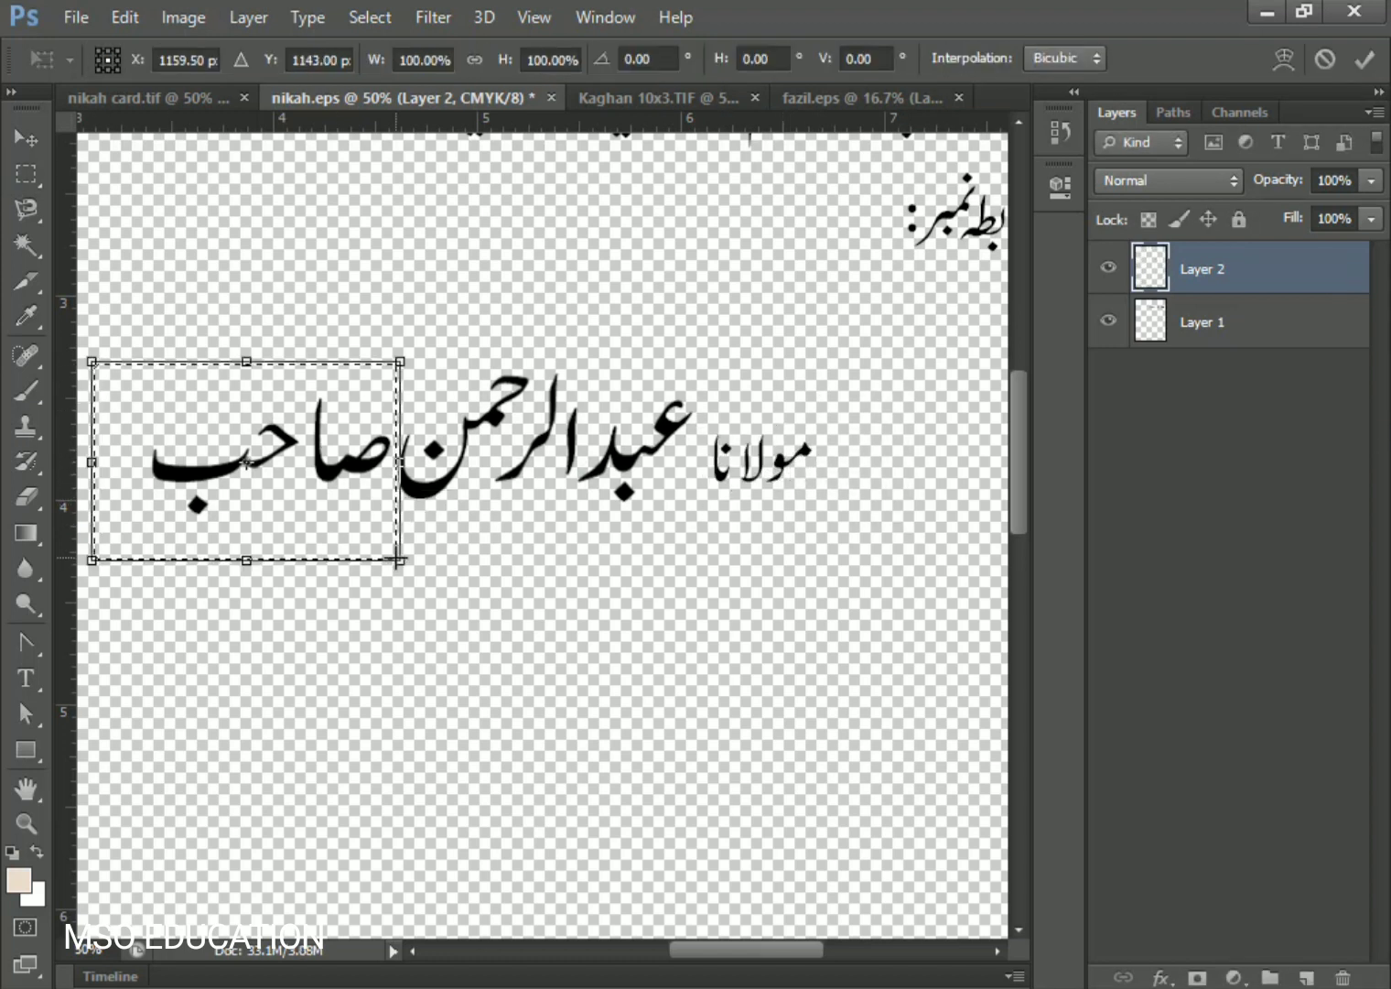
left_click_drag(84, 368, 261, 403)
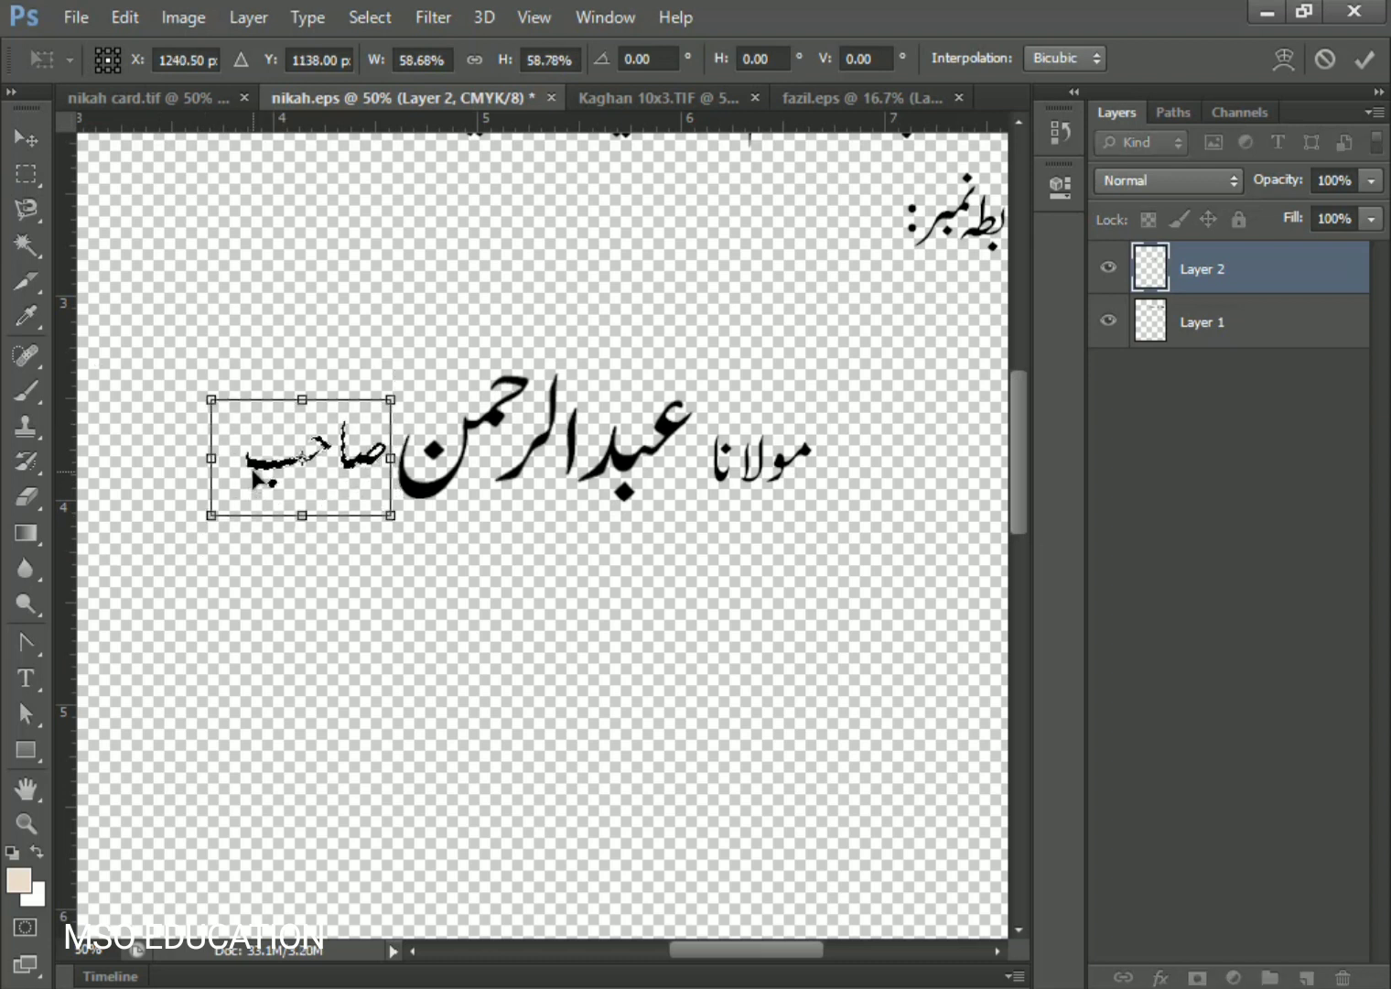
key("Return")
- Deselect and drag the finished name line onto the card
left_click_drag(852, 357, 702, 522)
key("v")
key("ctrl+d")
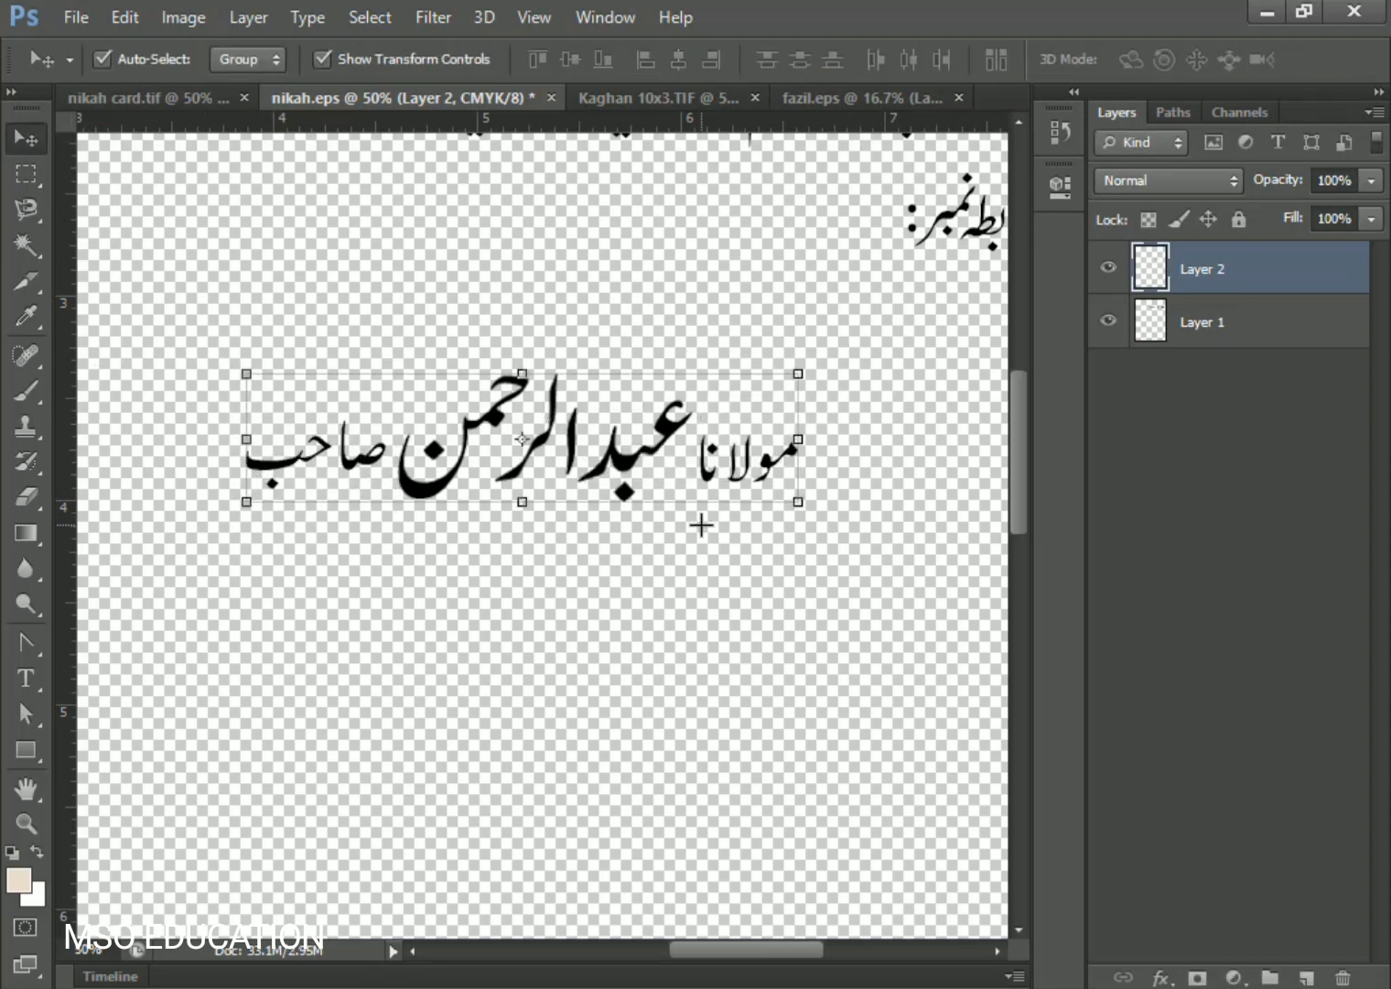
left_click_drag(522, 439, 586, 537)
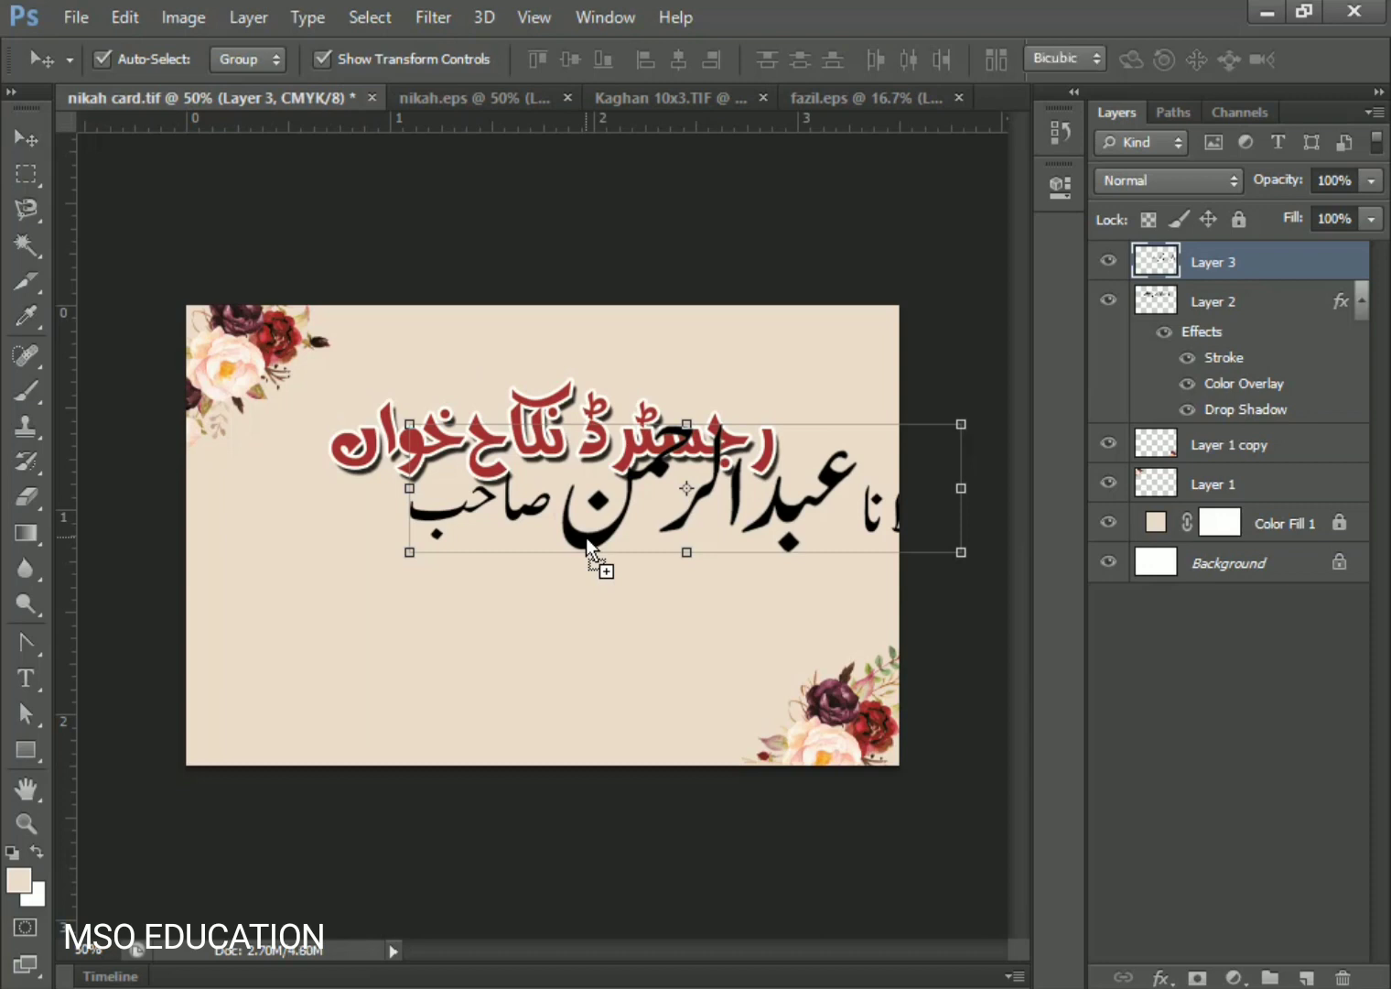
- Scale the name line down and place it beneath the maroon heading
key("ctrl+t")
left_click_drag(467, 540, 478, 585)
key("Return")
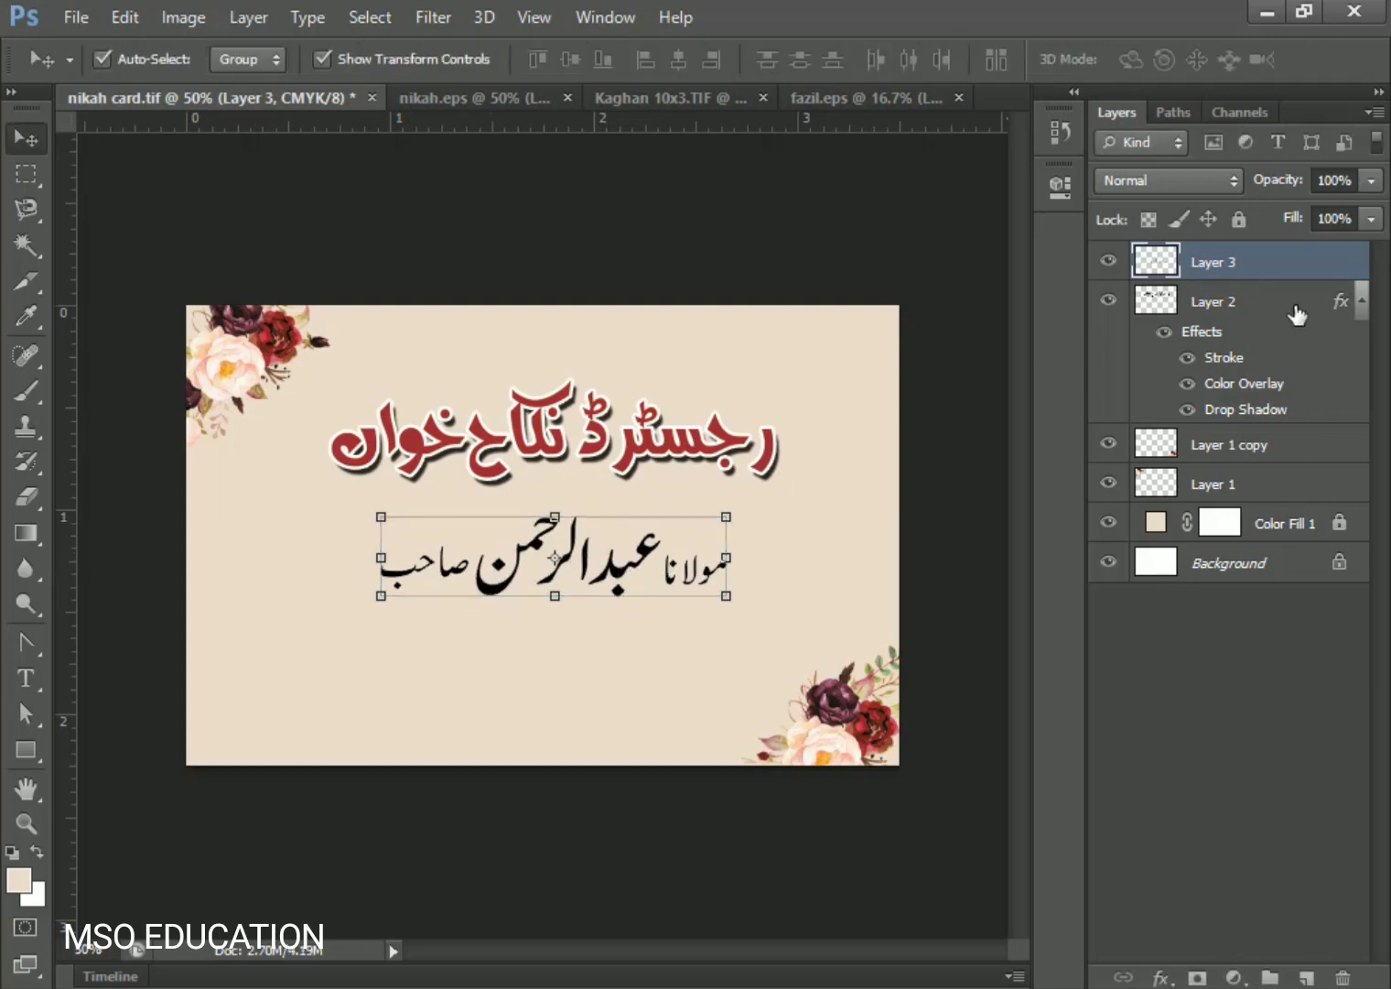
- Trace a Polygonal Lasso selection around the central name word
left_click(26, 177)
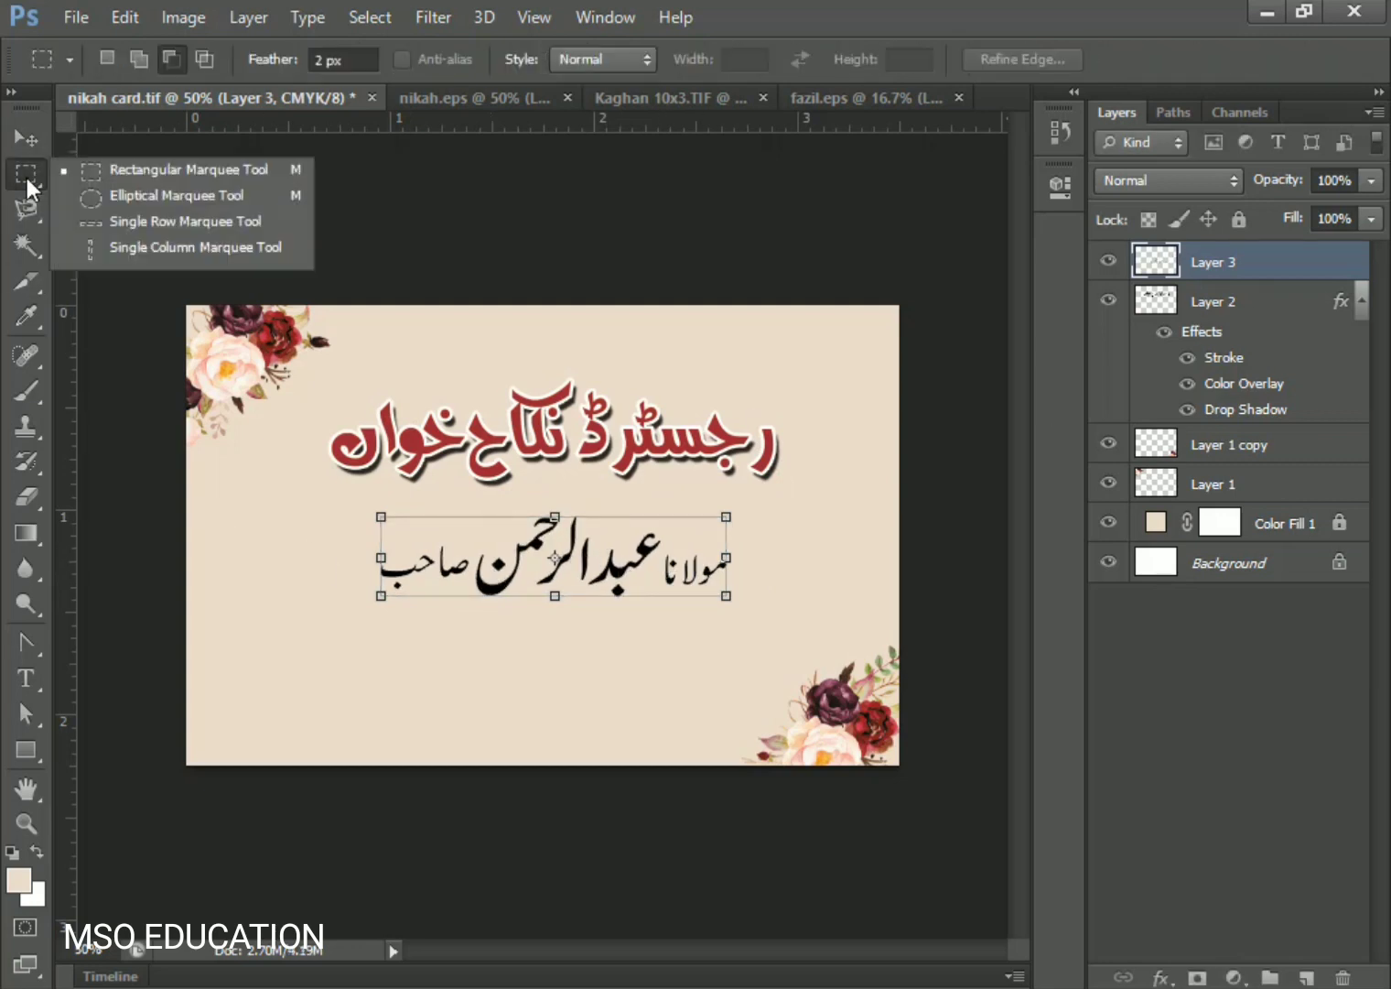
left_click(27, 148)
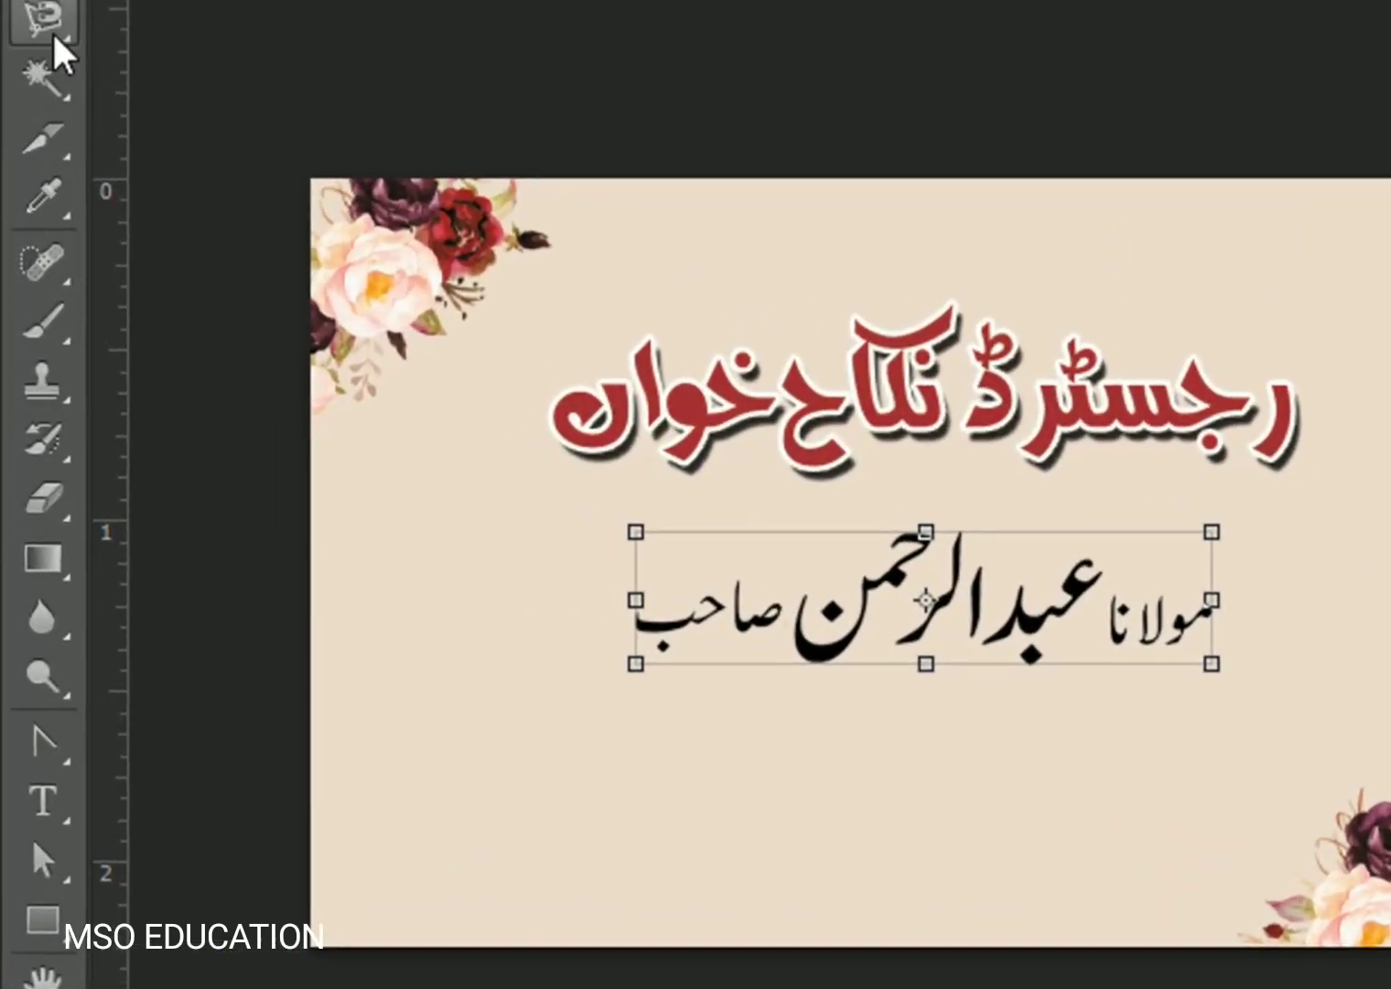
left_click(38, 201)
left_click(188, 55)
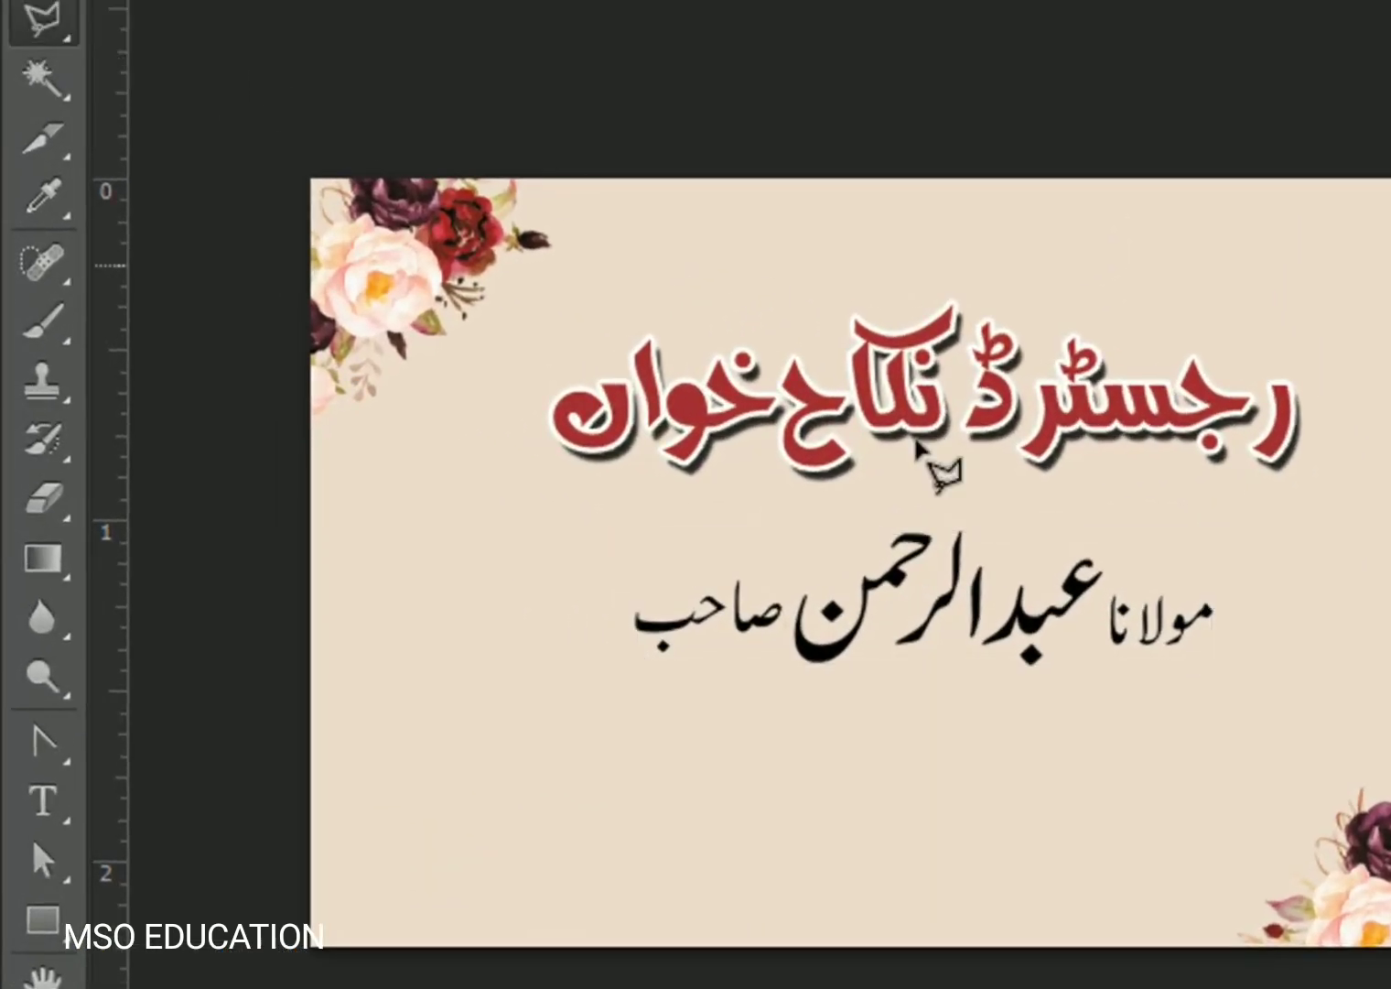
left_click(1083, 706)
left_click(1130, 542)
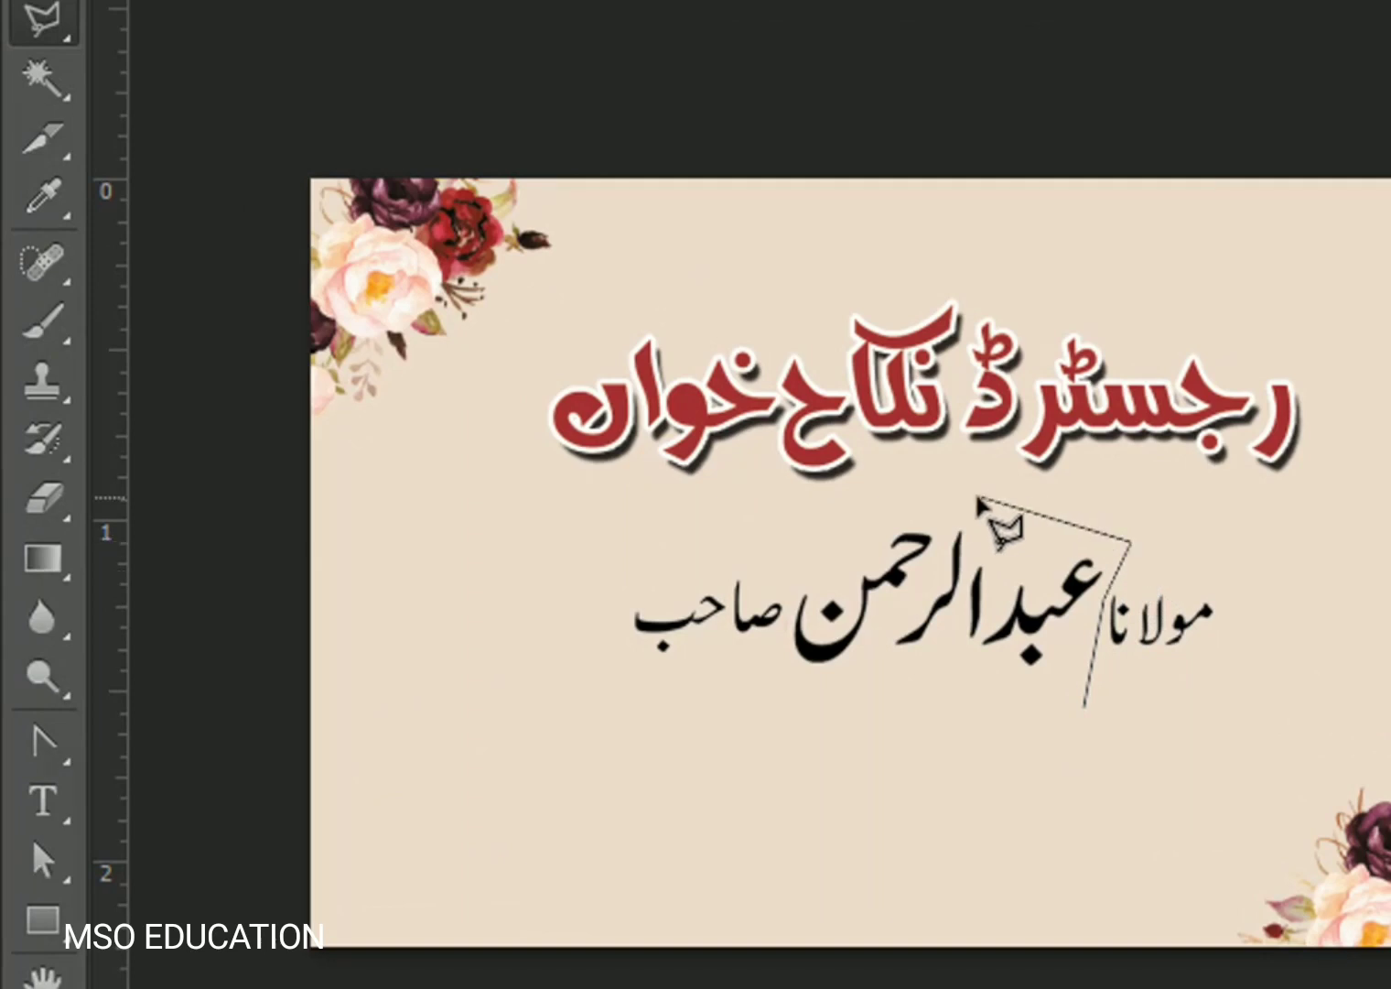
left_click(945, 497)
left_click(835, 512)
left_click(801, 604)
left_click(780, 700)
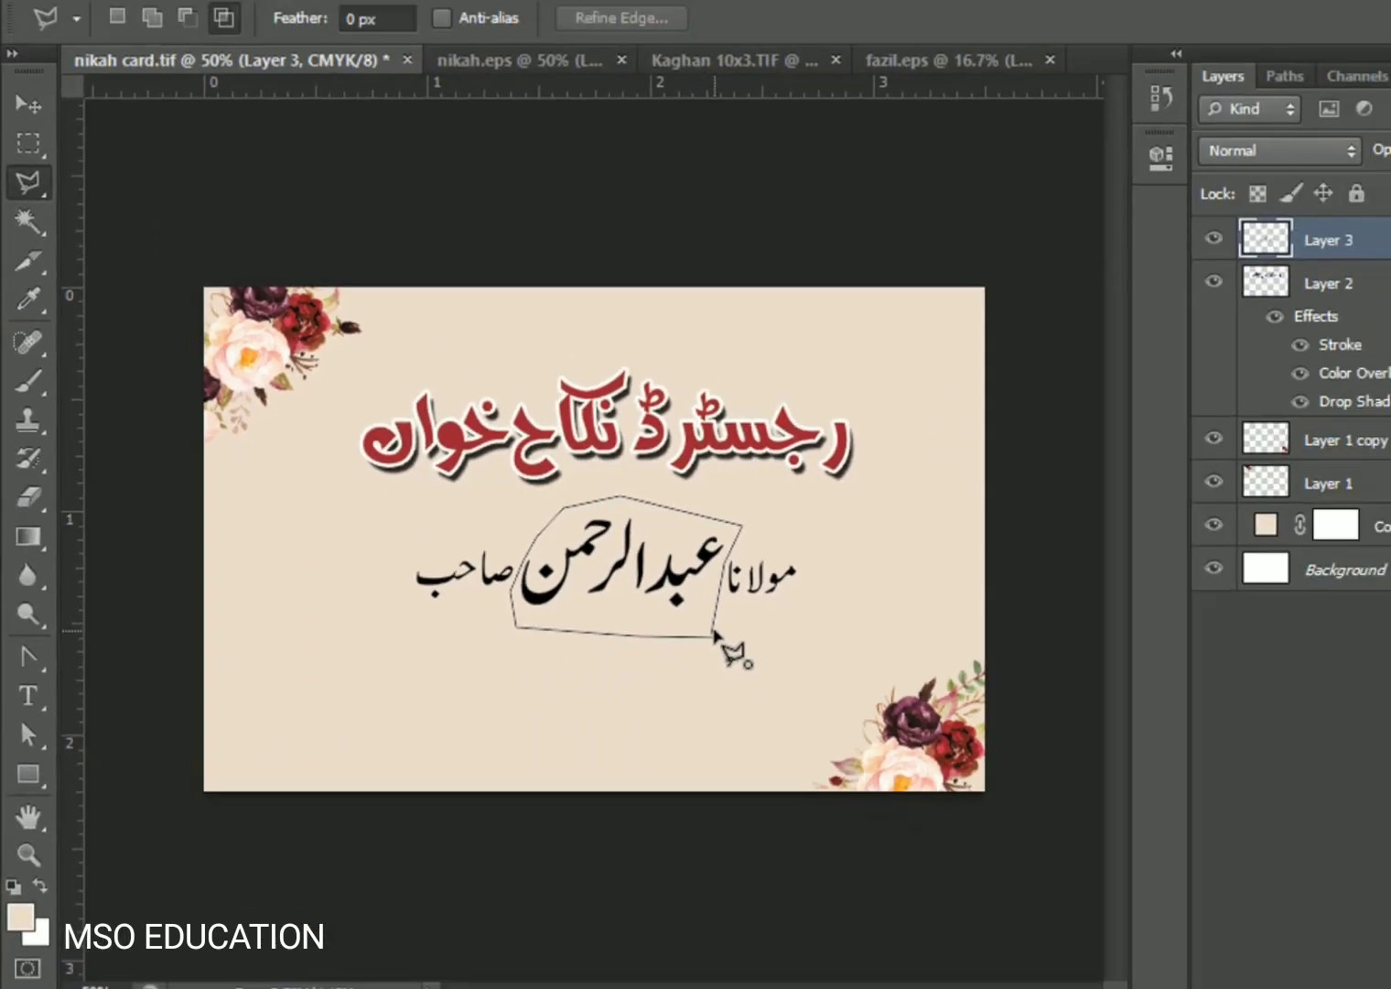
left_click(714, 631)
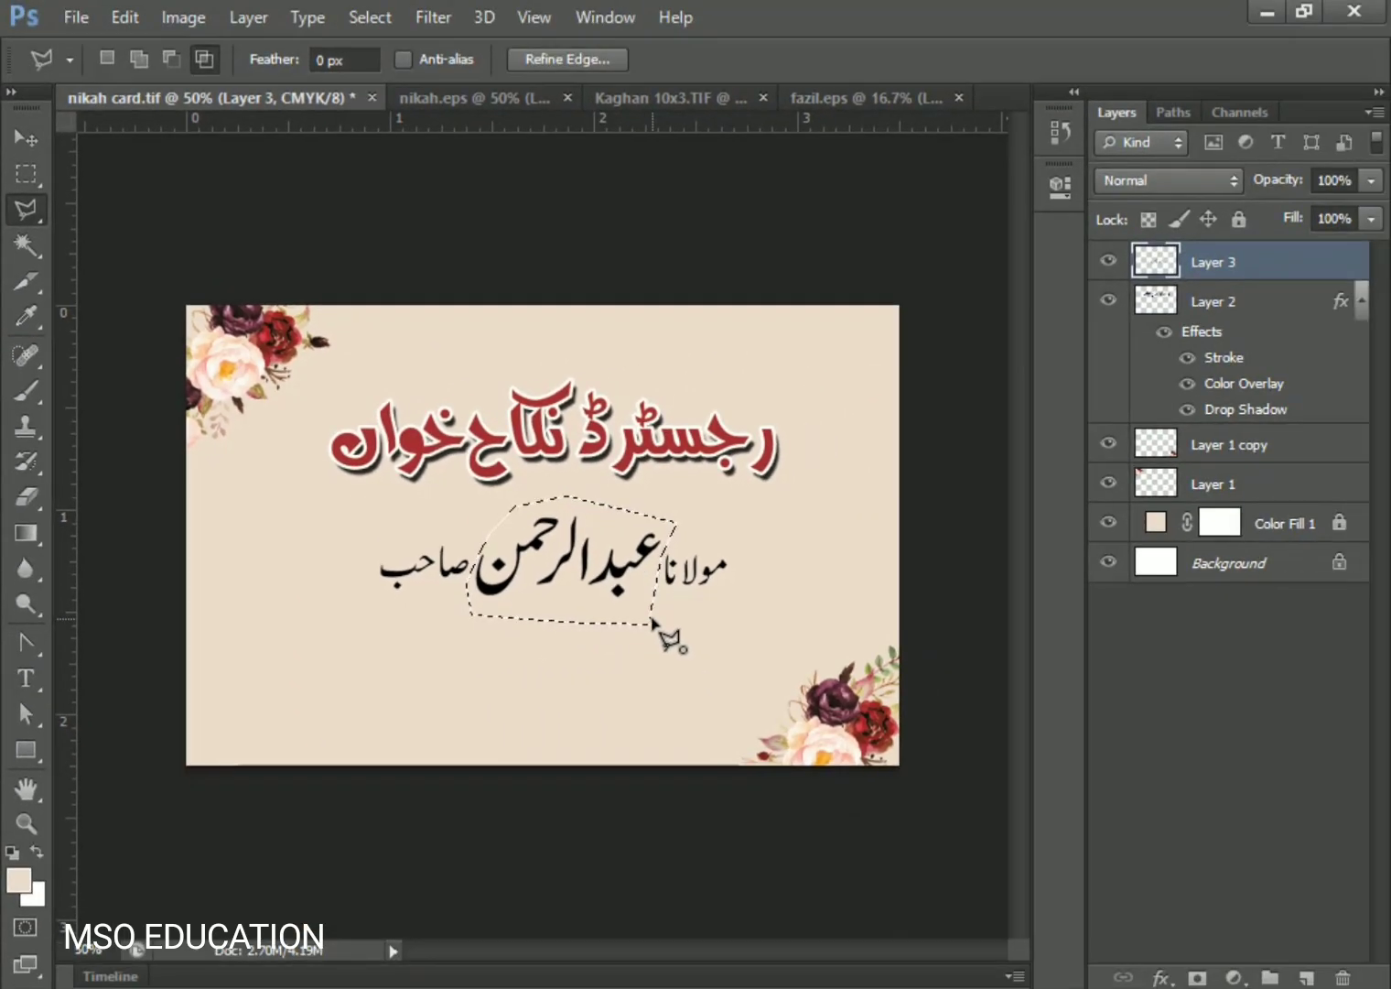
- Cut the name word onto its own layer and nudge it right and down into place
key("ctrl+x")
key("ctrl+v")
key("ctrl+t")
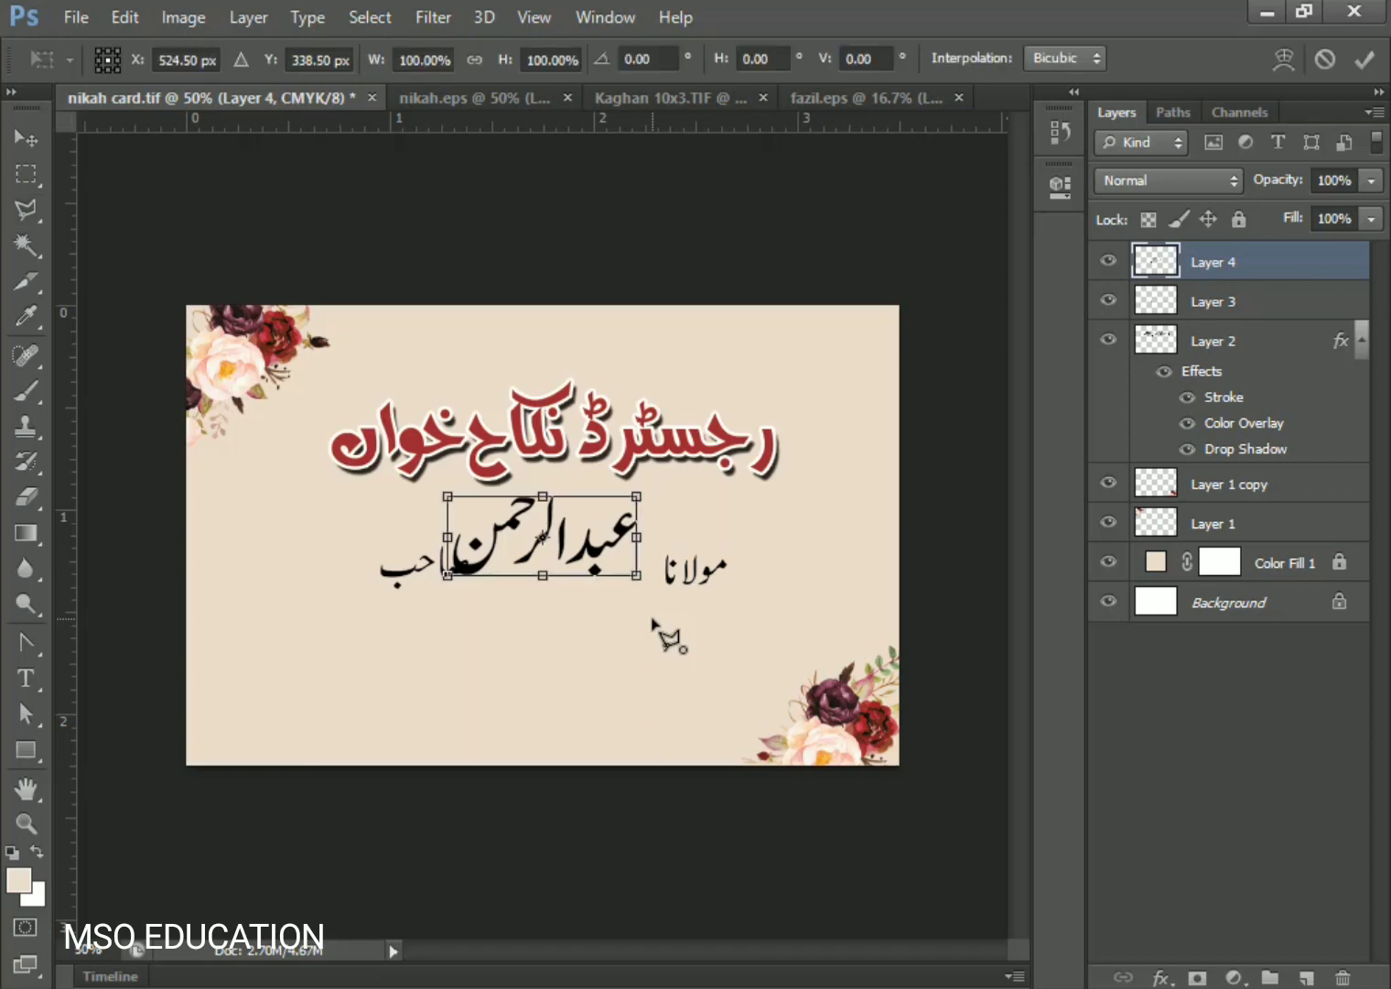
key("shift+Right")
key("shift+Right")
key("shift+Right")
key("shift+Right")
key("shift+Down")
key("shift+Down")
key("shift+Down")
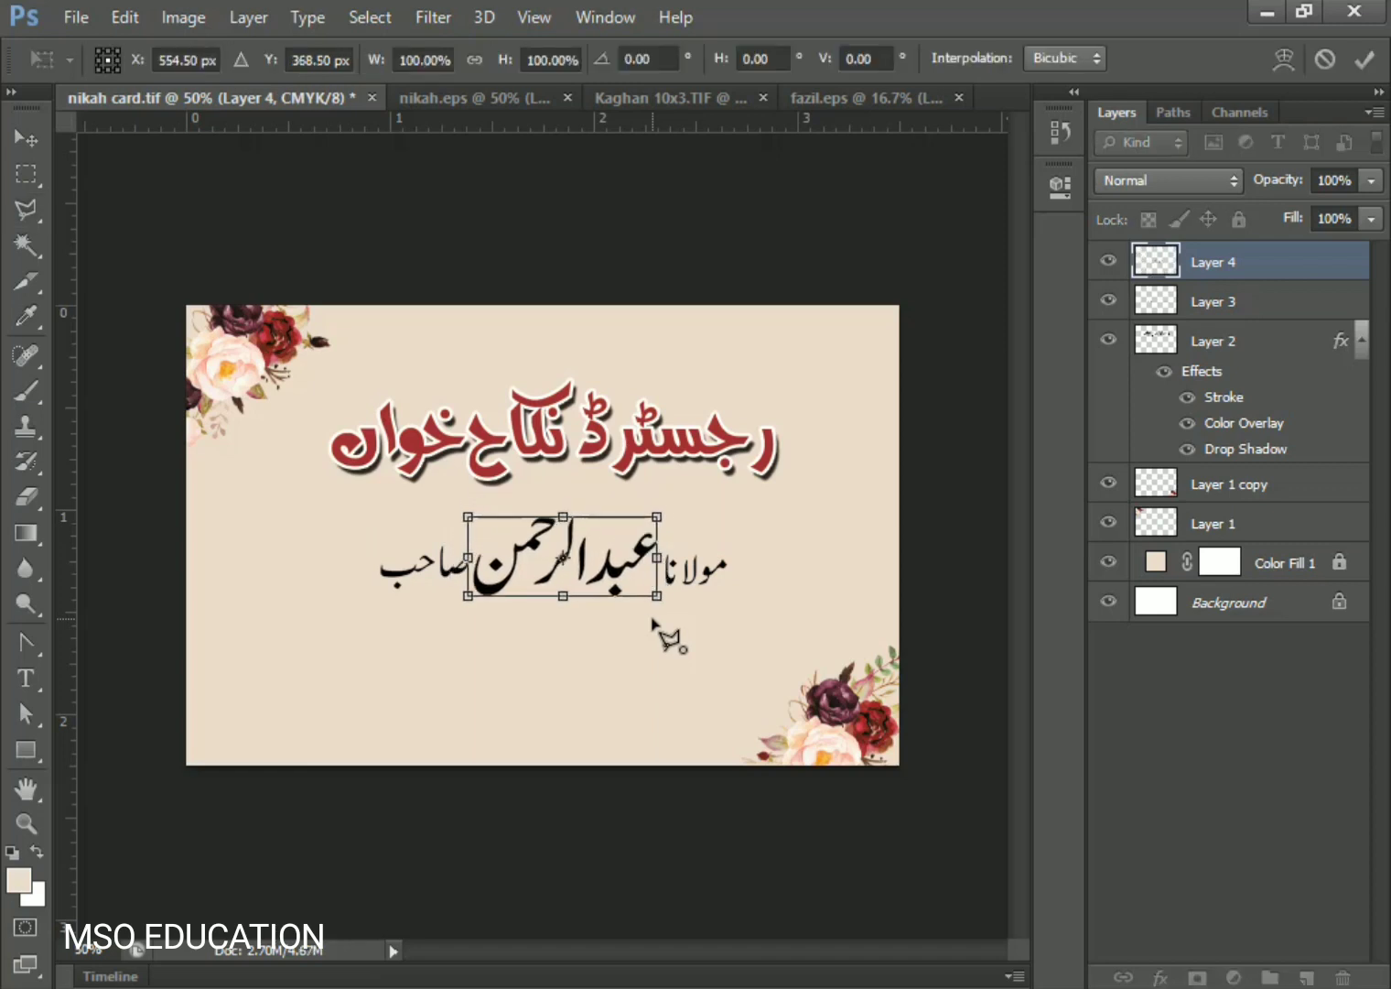
key("Return")
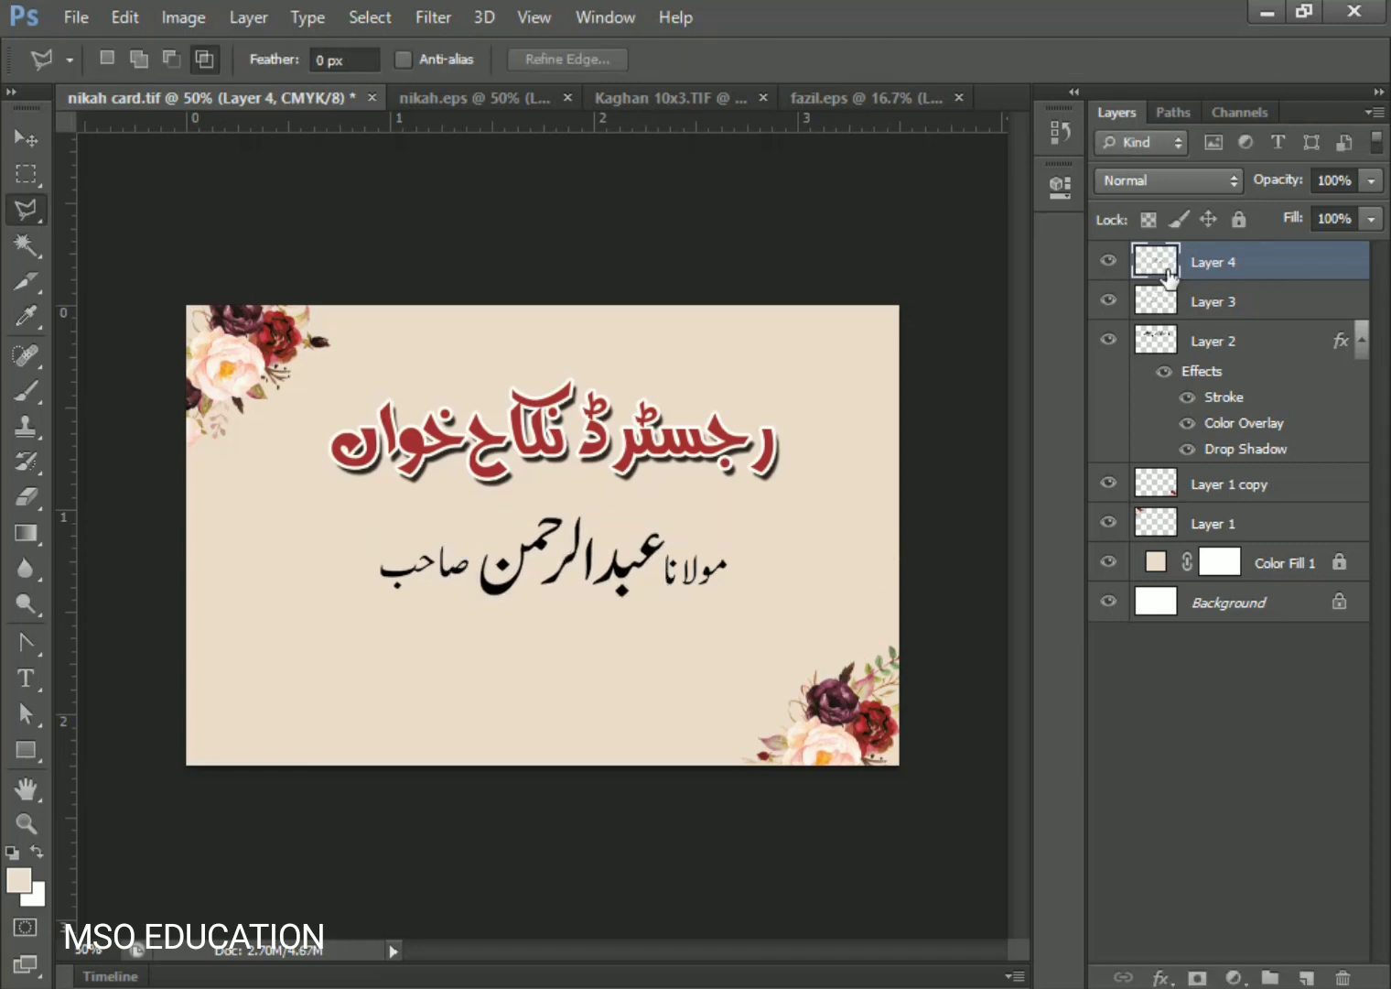
- Give the name word on Layer 4 a maroon colour overlay, darkened from the flowers' red
double_click(1165, 272)
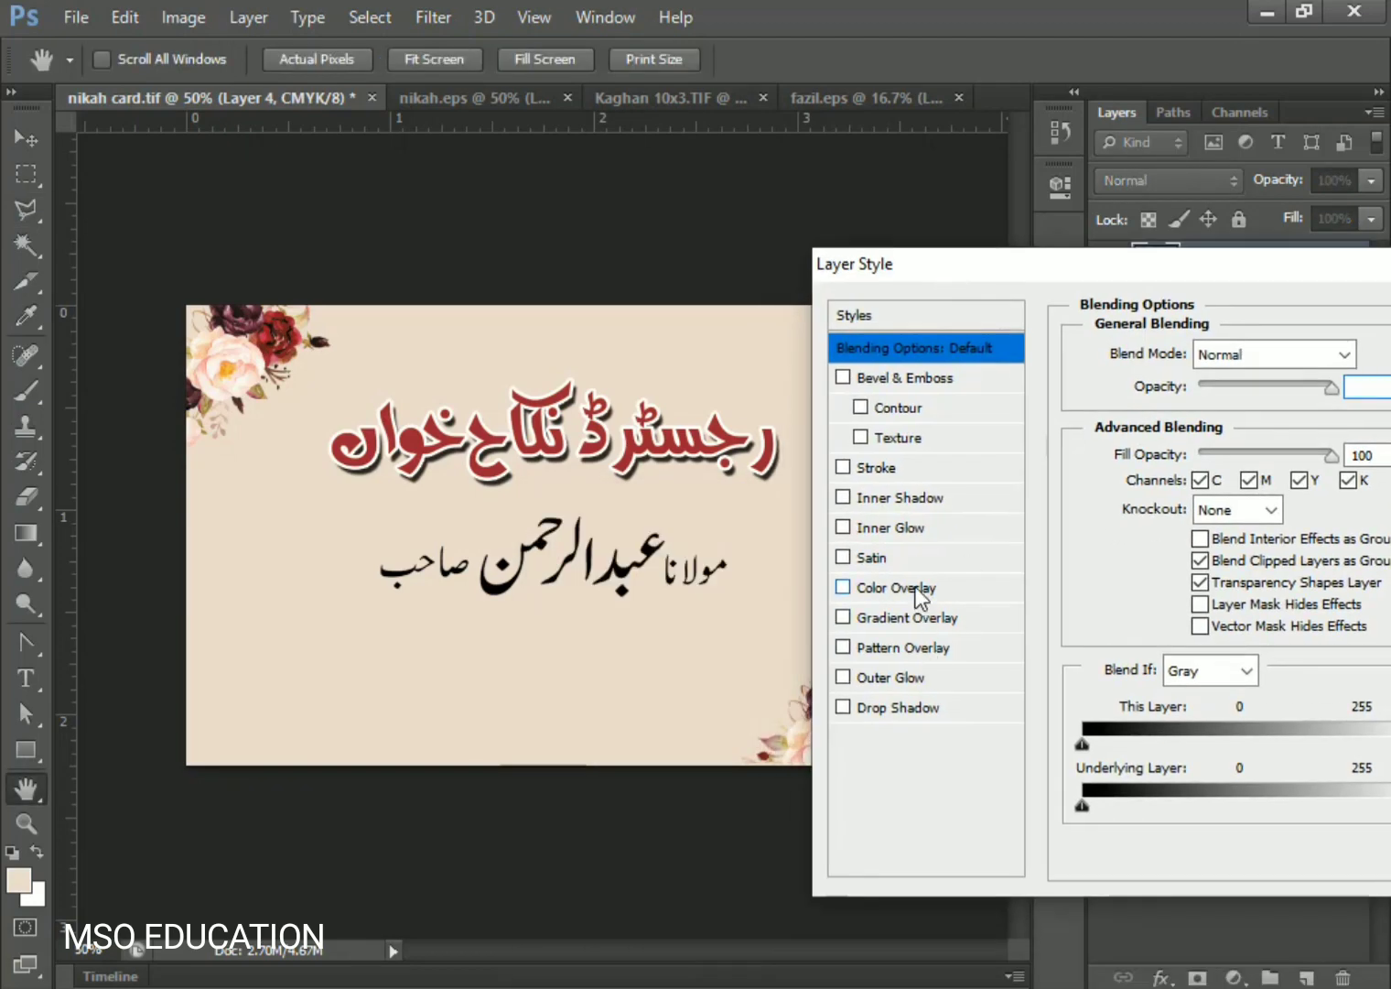
left_click(920, 586)
left_click(1373, 357)
left_click(287, 330)
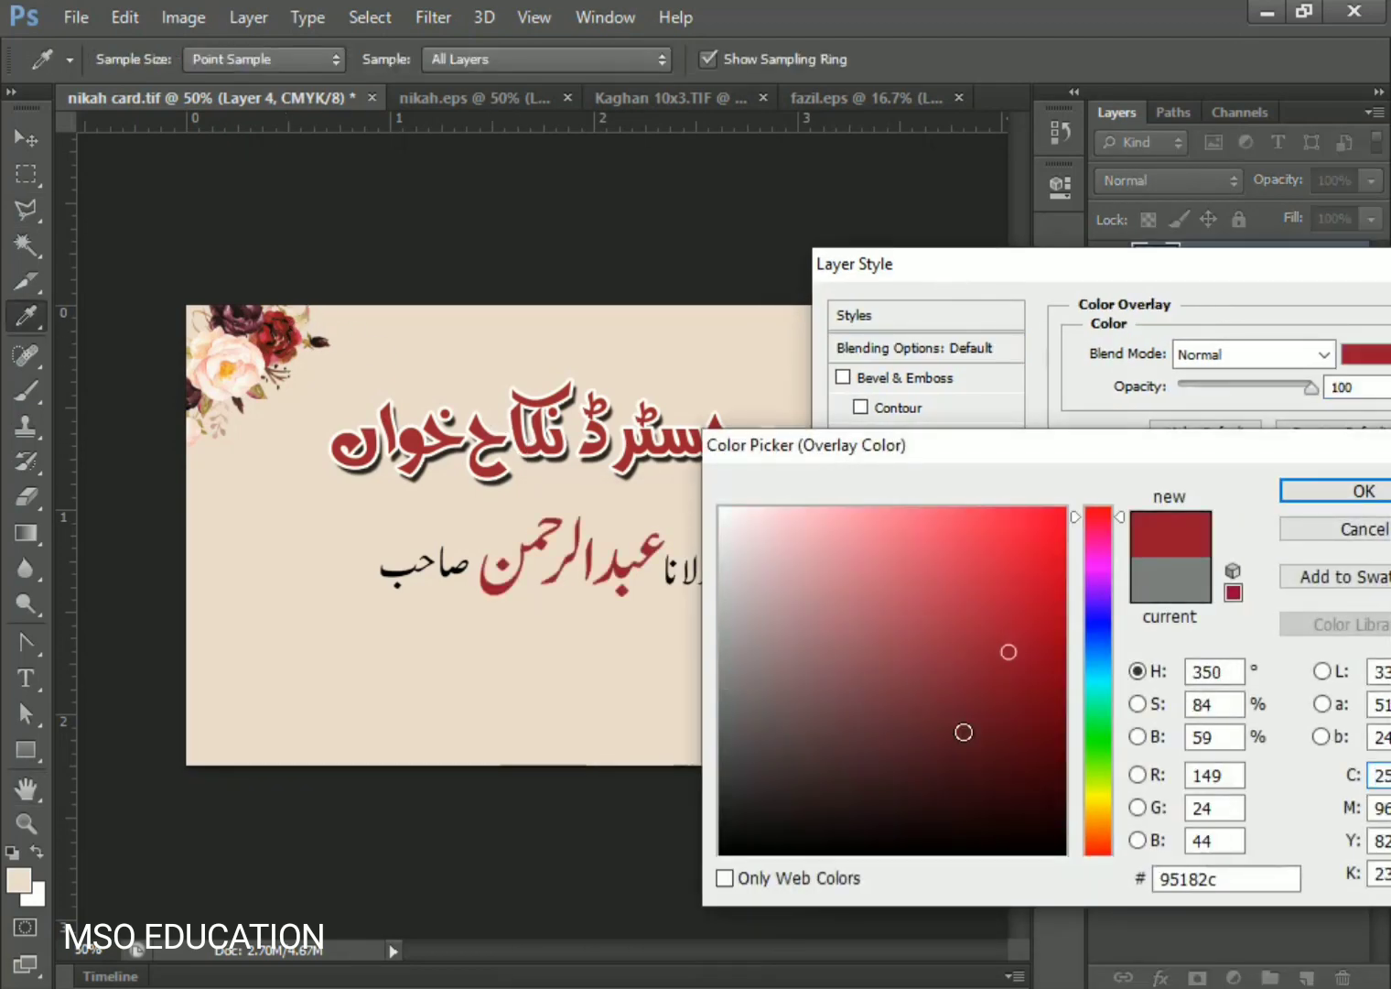
left_click(995, 706)
left_click(1359, 491)
left_click_drag(1217, 258, 1026, 320)
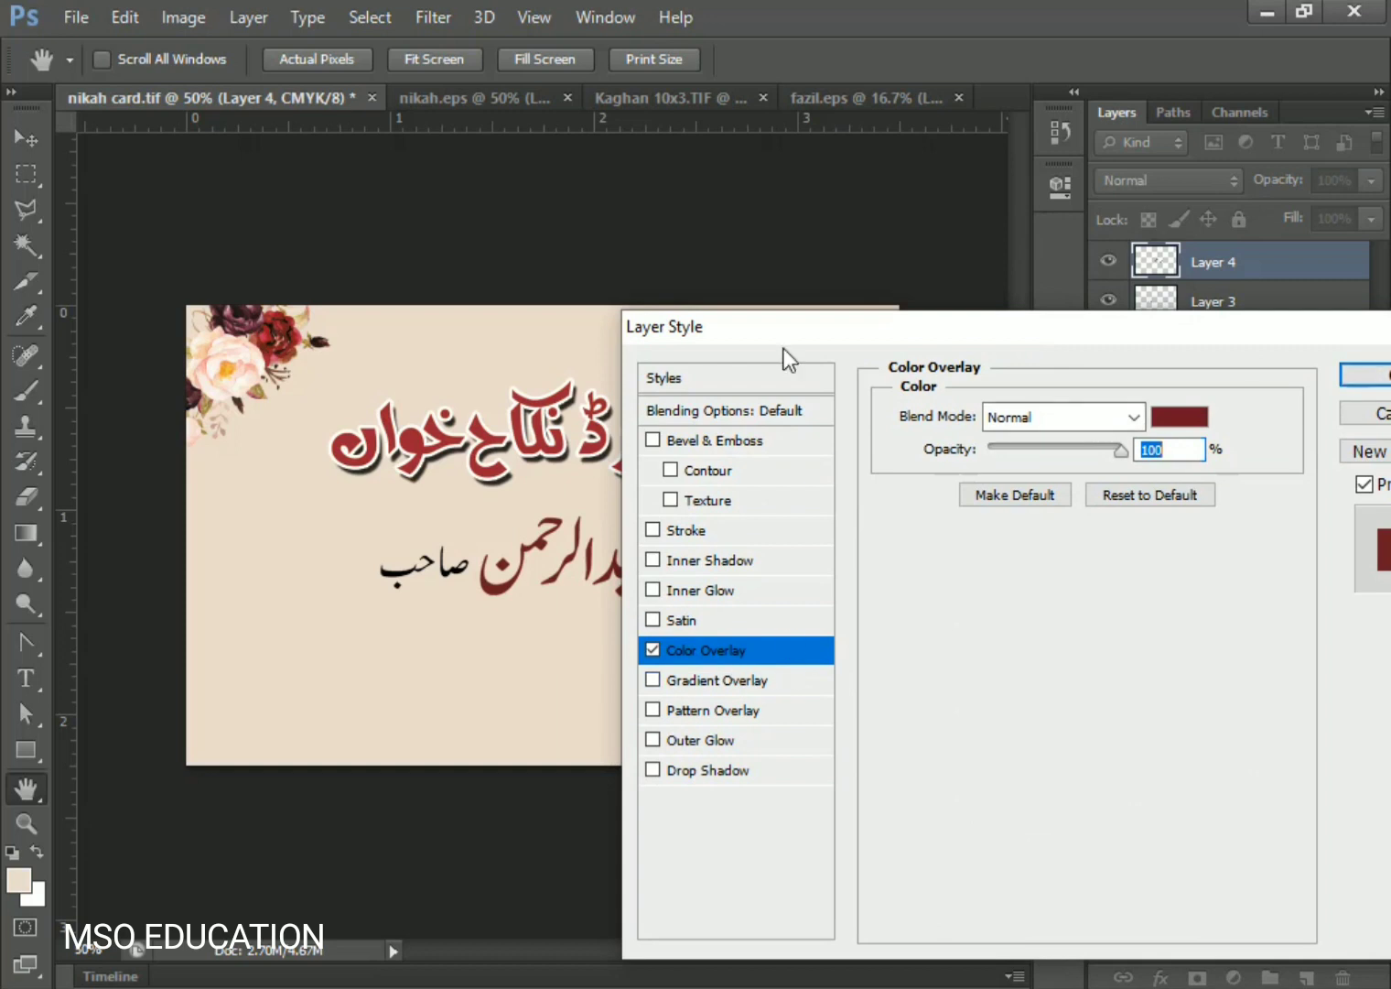
- Add a white 3 px stroke outline to the name word
left_click(700, 776)
left_click(650, 770)
left_click(729, 531)
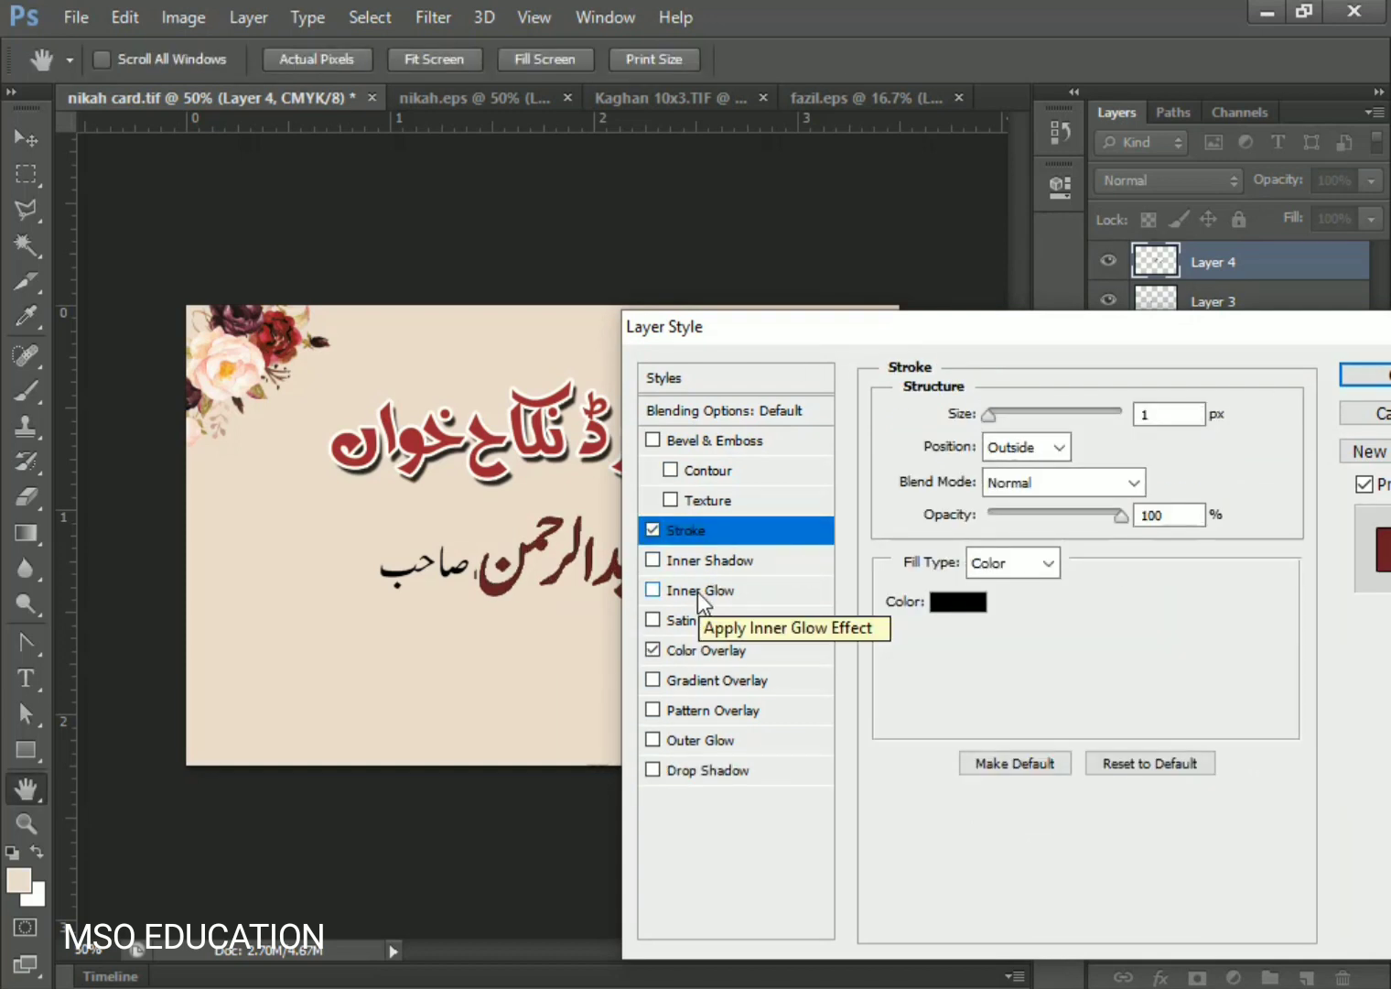
left_click(714, 774)
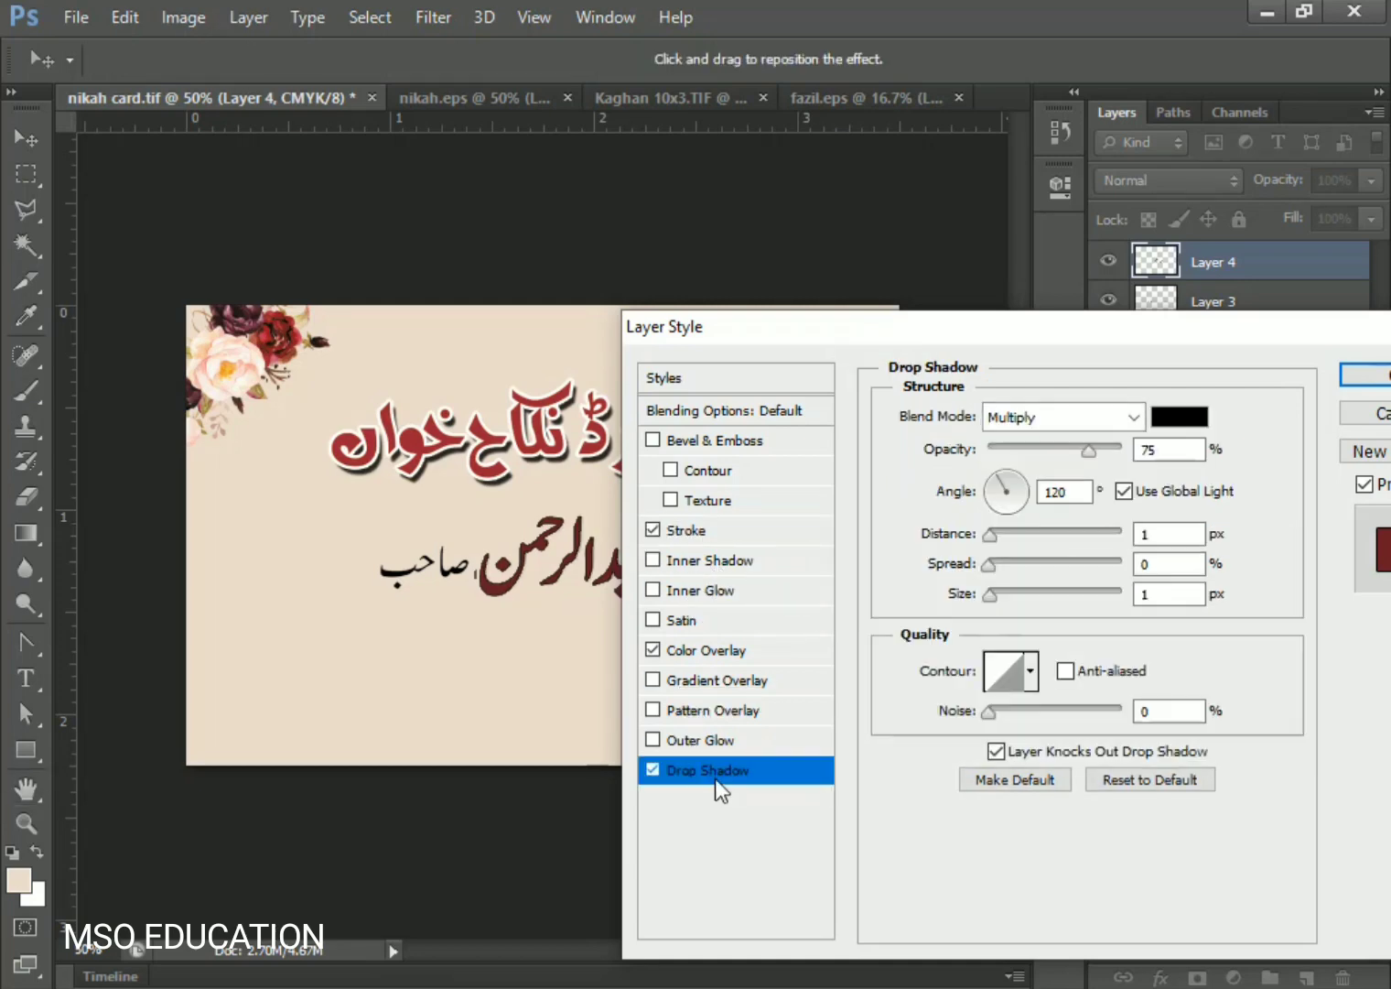
left_click(700, 739)
left_click(700, 531)
left_click(950, 606)
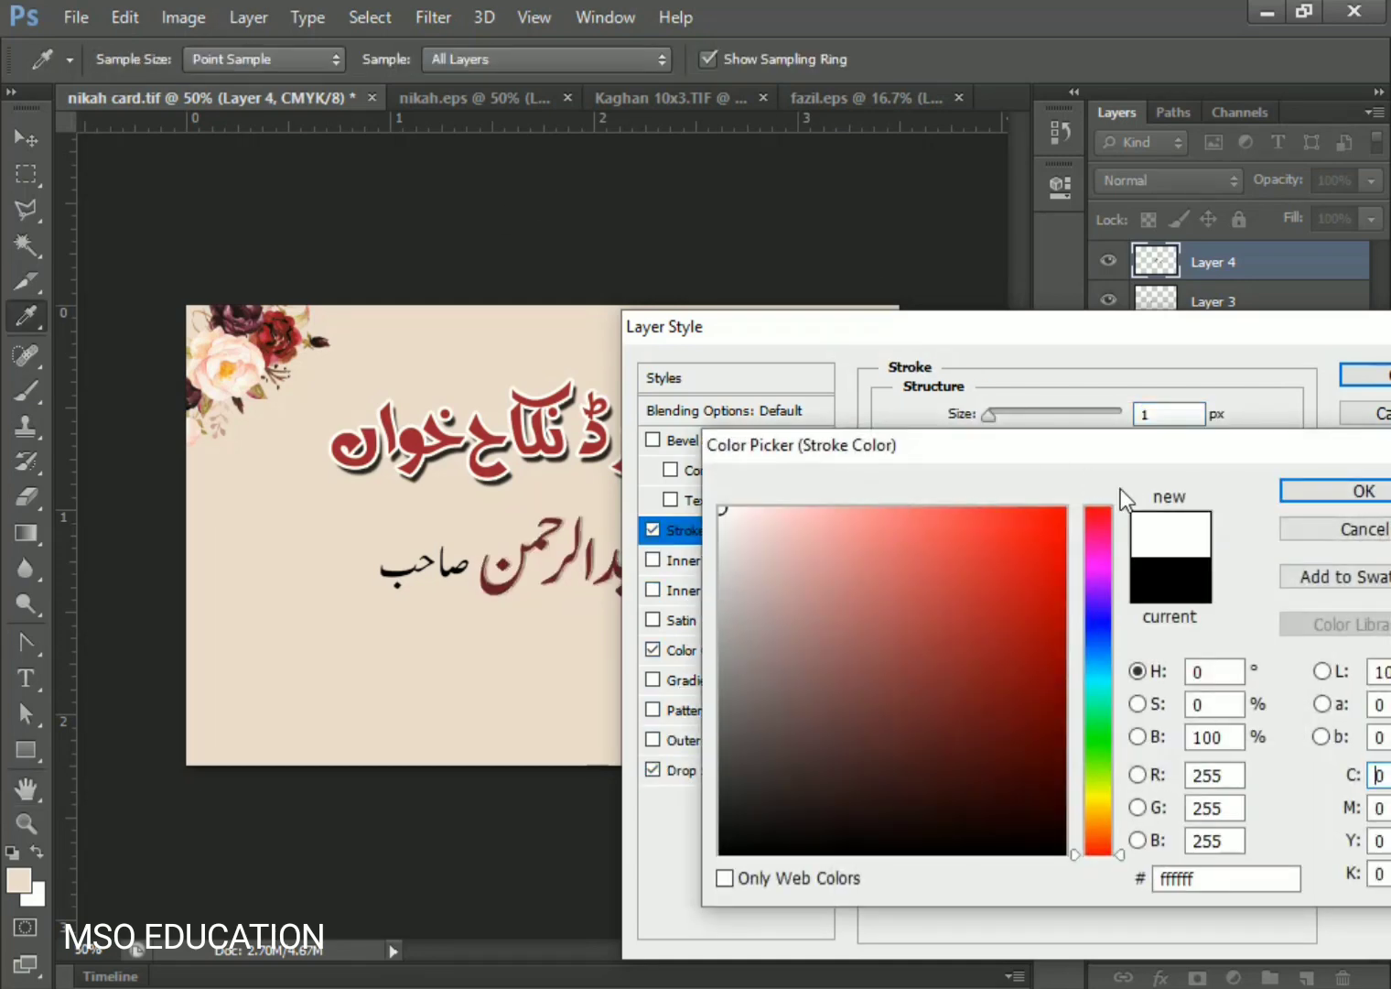
key("Return")
key("Up")
key("Up")
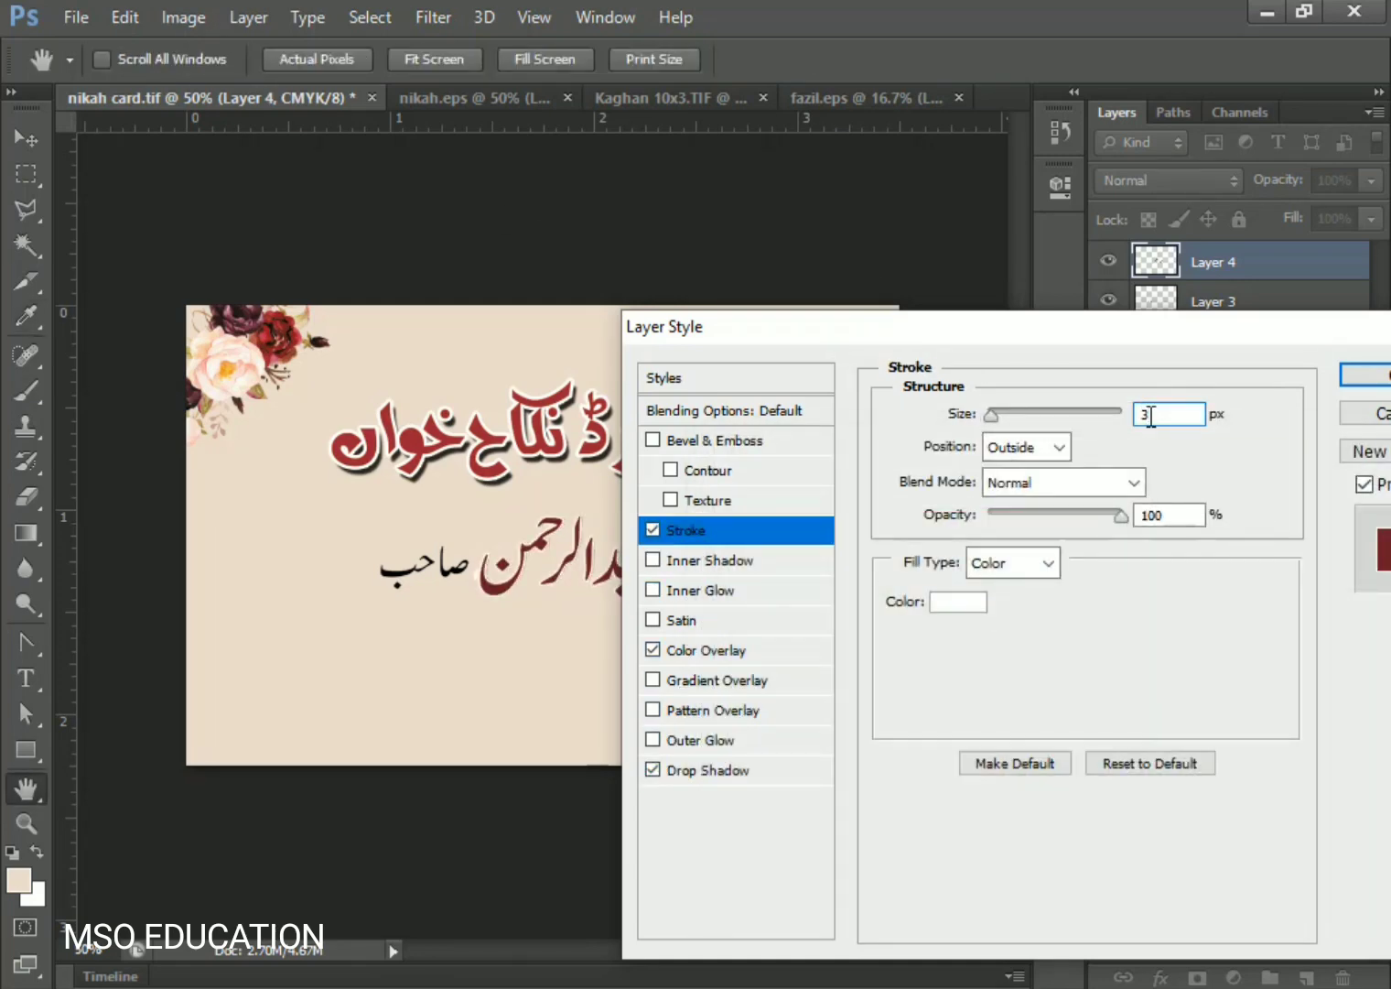
- Add a drop shadow without Use Global Light, size 7 px, distance 4 px, and apply the style
left_click(727, 770)
left_click(1126, 492)
mouse_move(991, 596)
left_mouse_down()
mouse_move(1011, 599)
mouse_move(998, 597)
left_mouse_up()
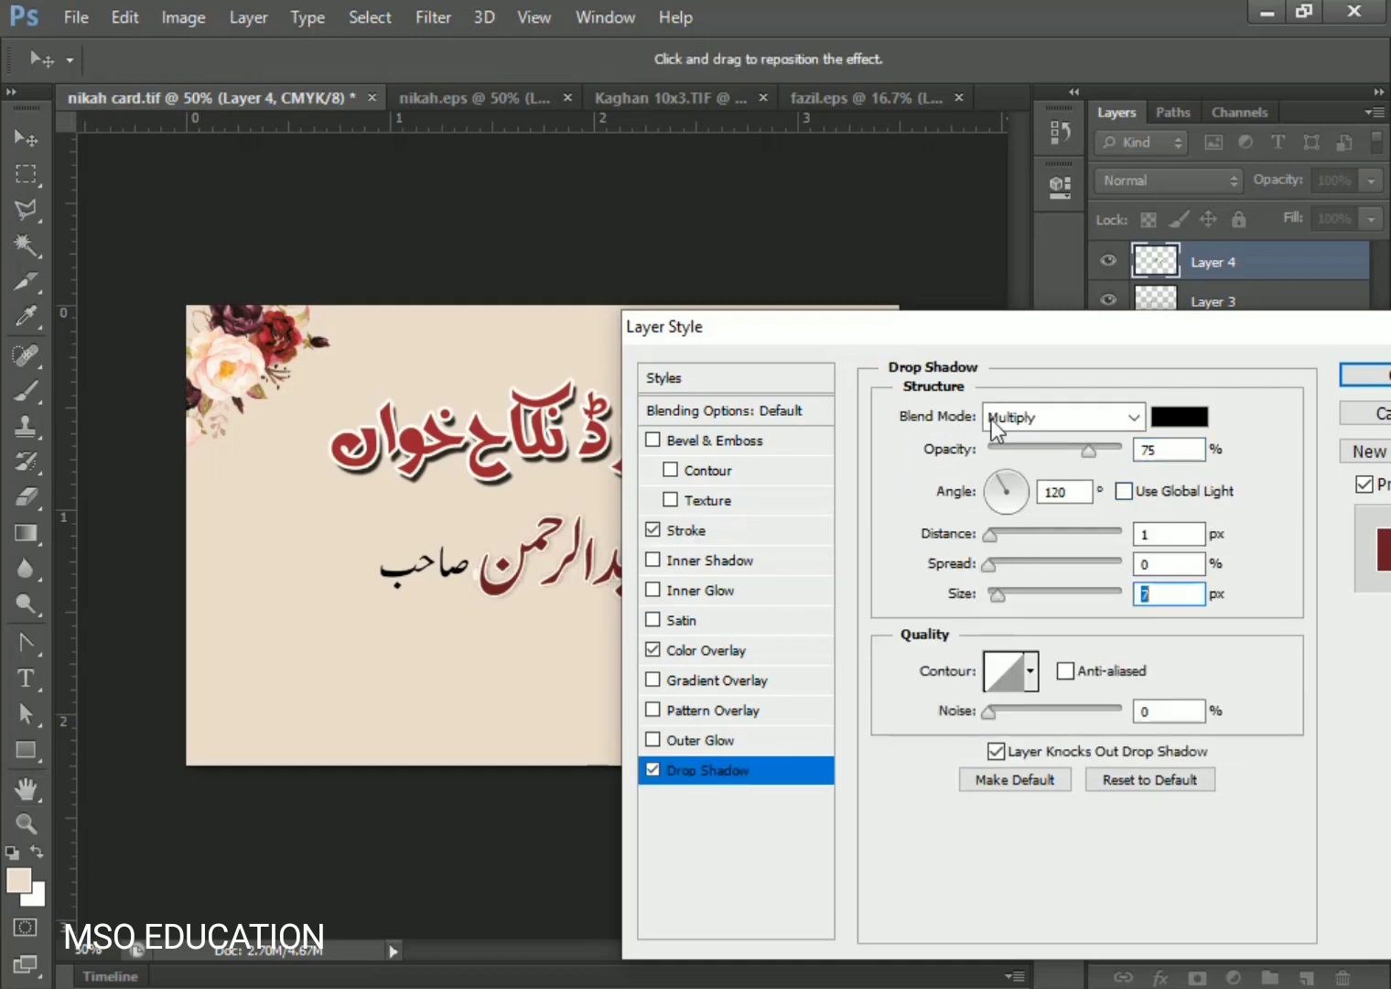
left_click_drag(992, 338, 1149, 240)
mouse_move(1147, 432)
left_mouse_down()
mouse_move(1171, 434)
mouse_move(1151, 426)
left_mouse_up()
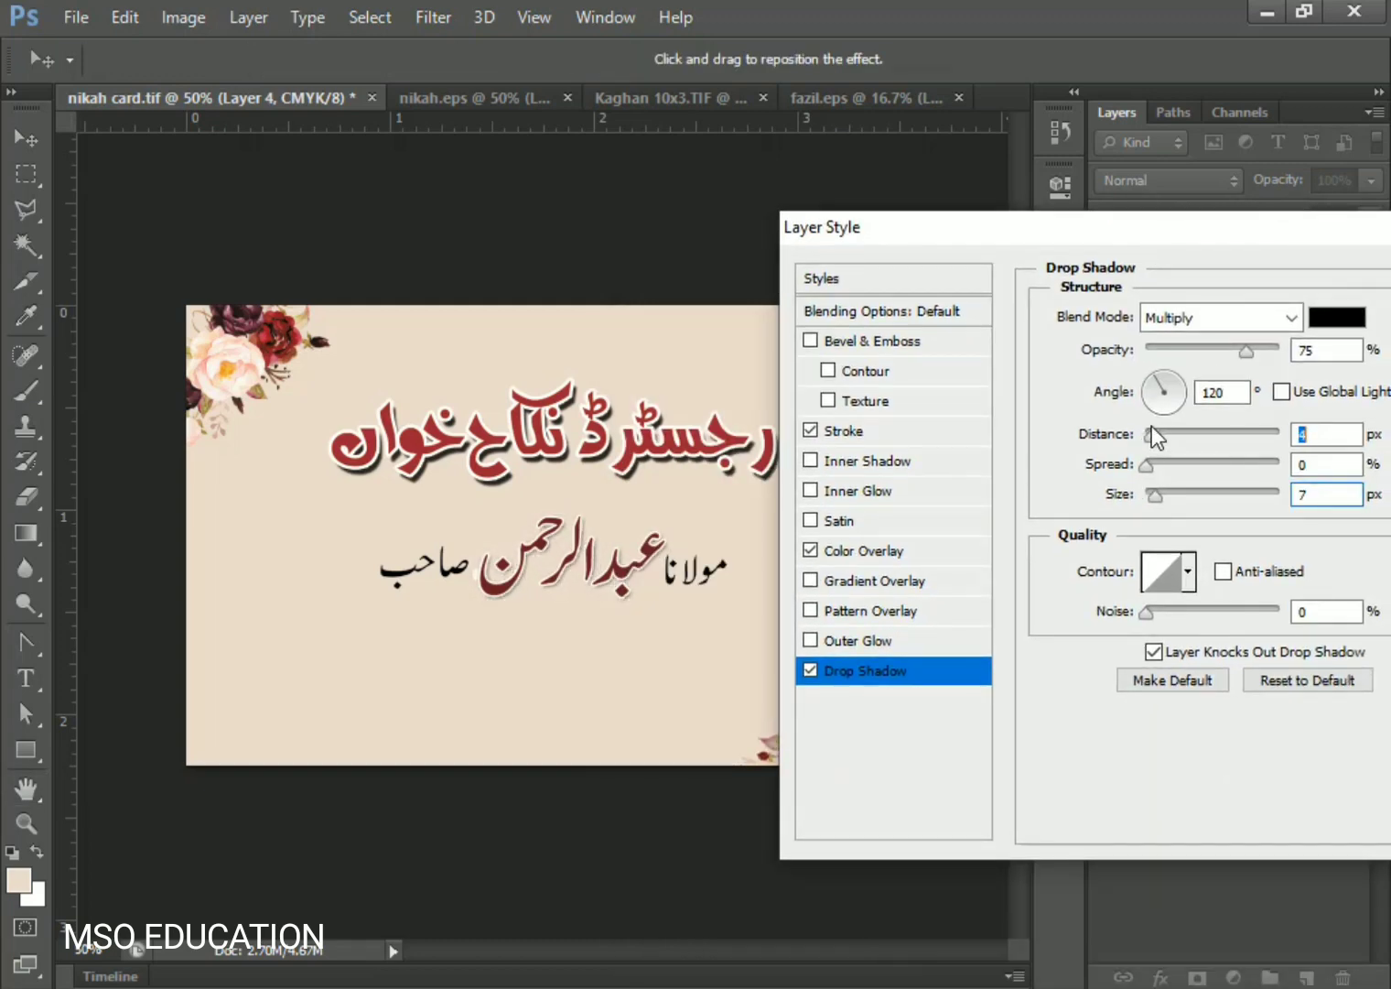
left_click_drag(1149, 239, 989, 312)
left_click(1368, 326)
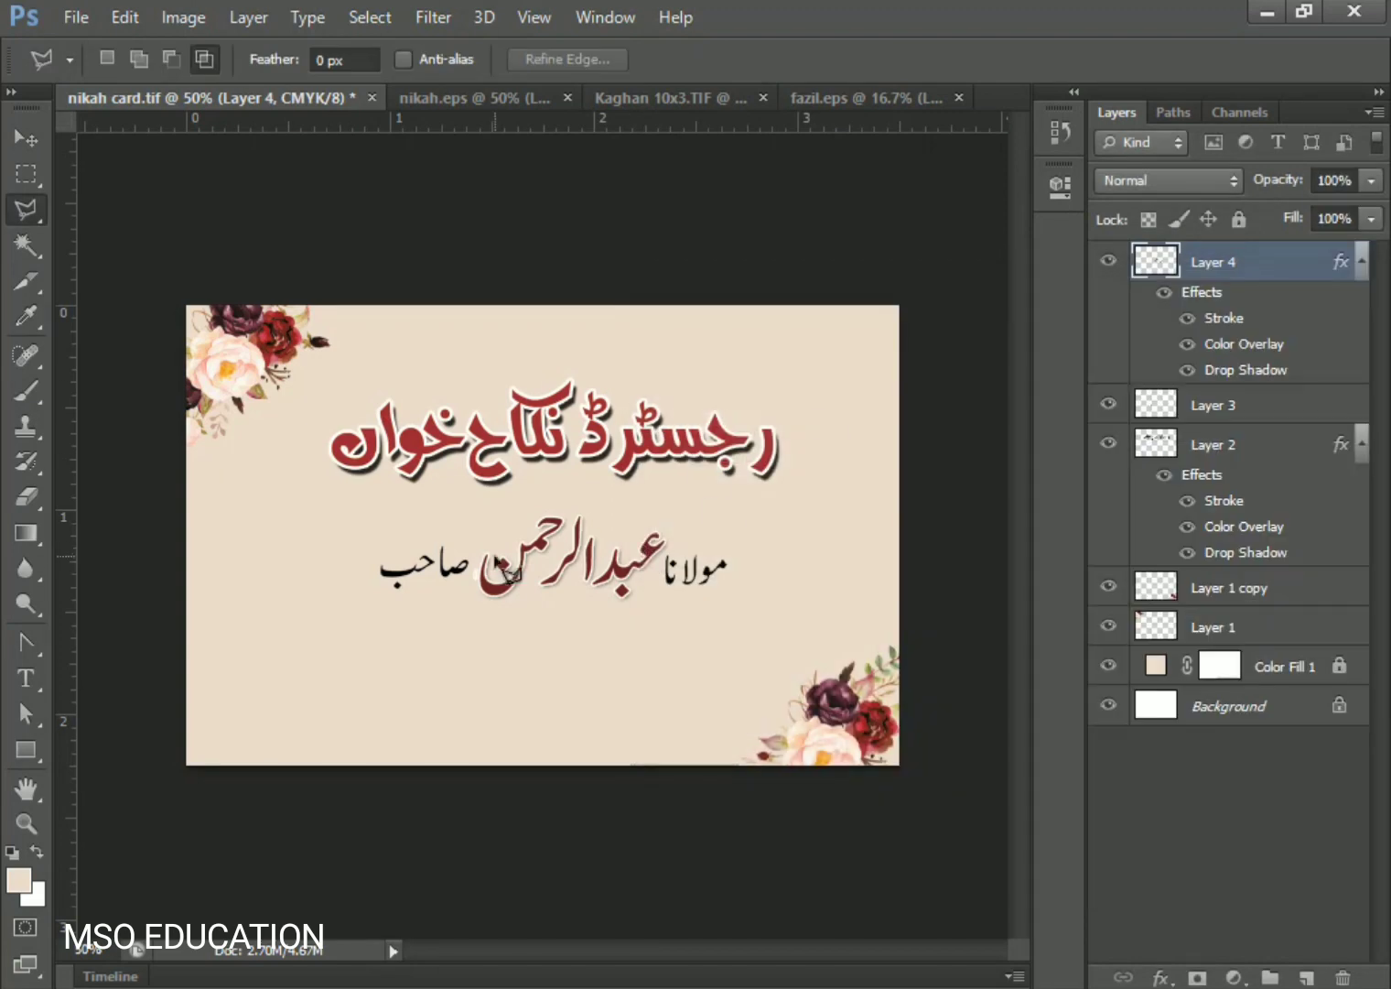
- Zoom in to 200% and erase the white speck beside the name, then return to 100%
key("ctrl+plus")
key("ctrl+plus")
key("ctrl+plus")
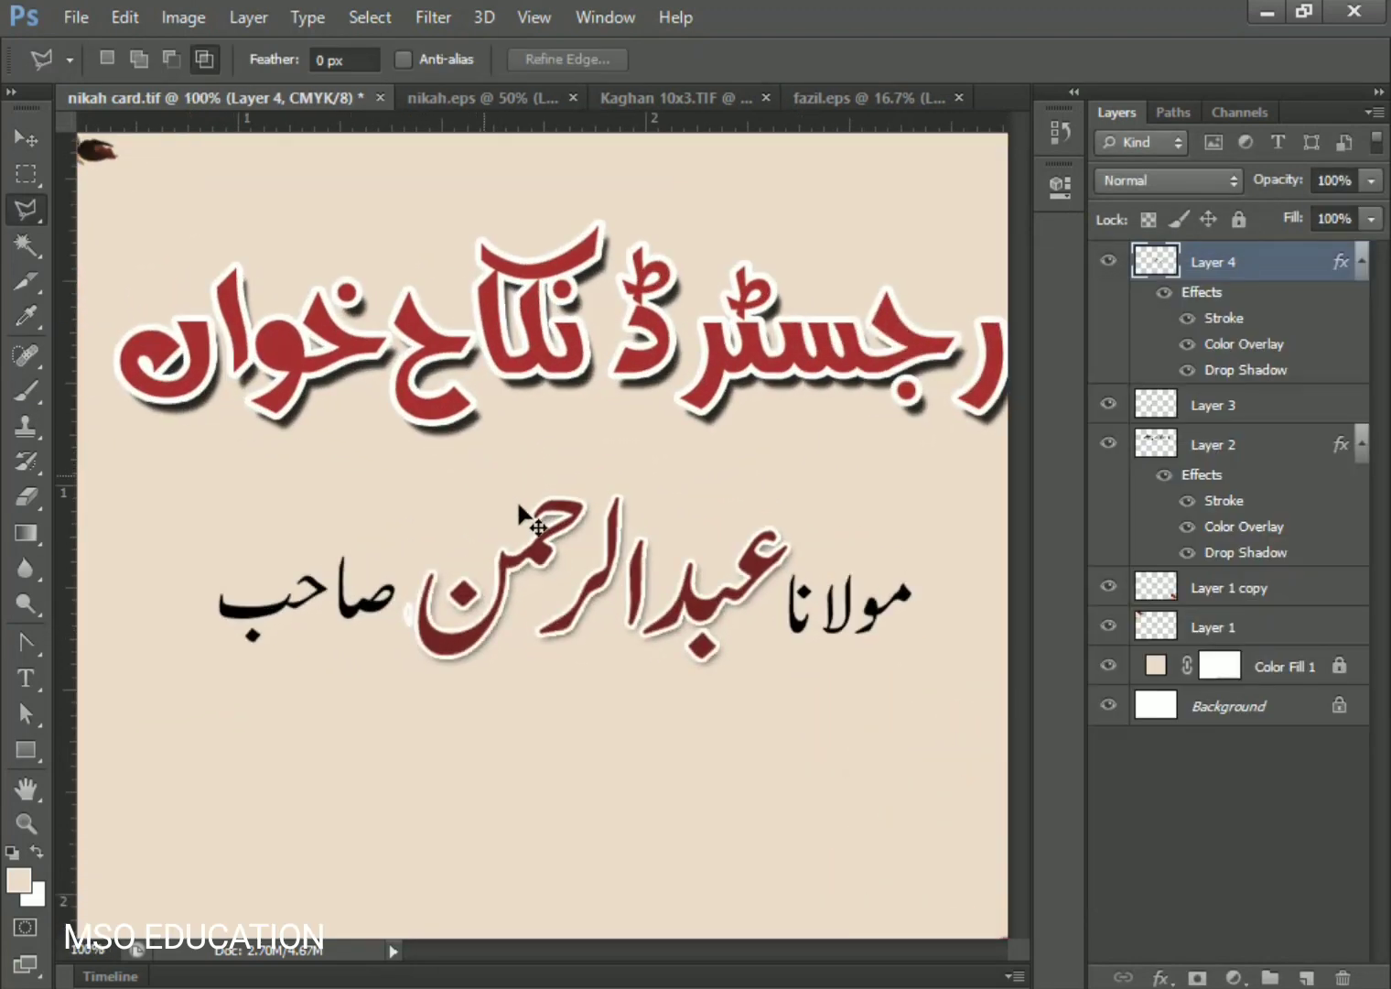
left_click_drag(523, 671, 584, 570)
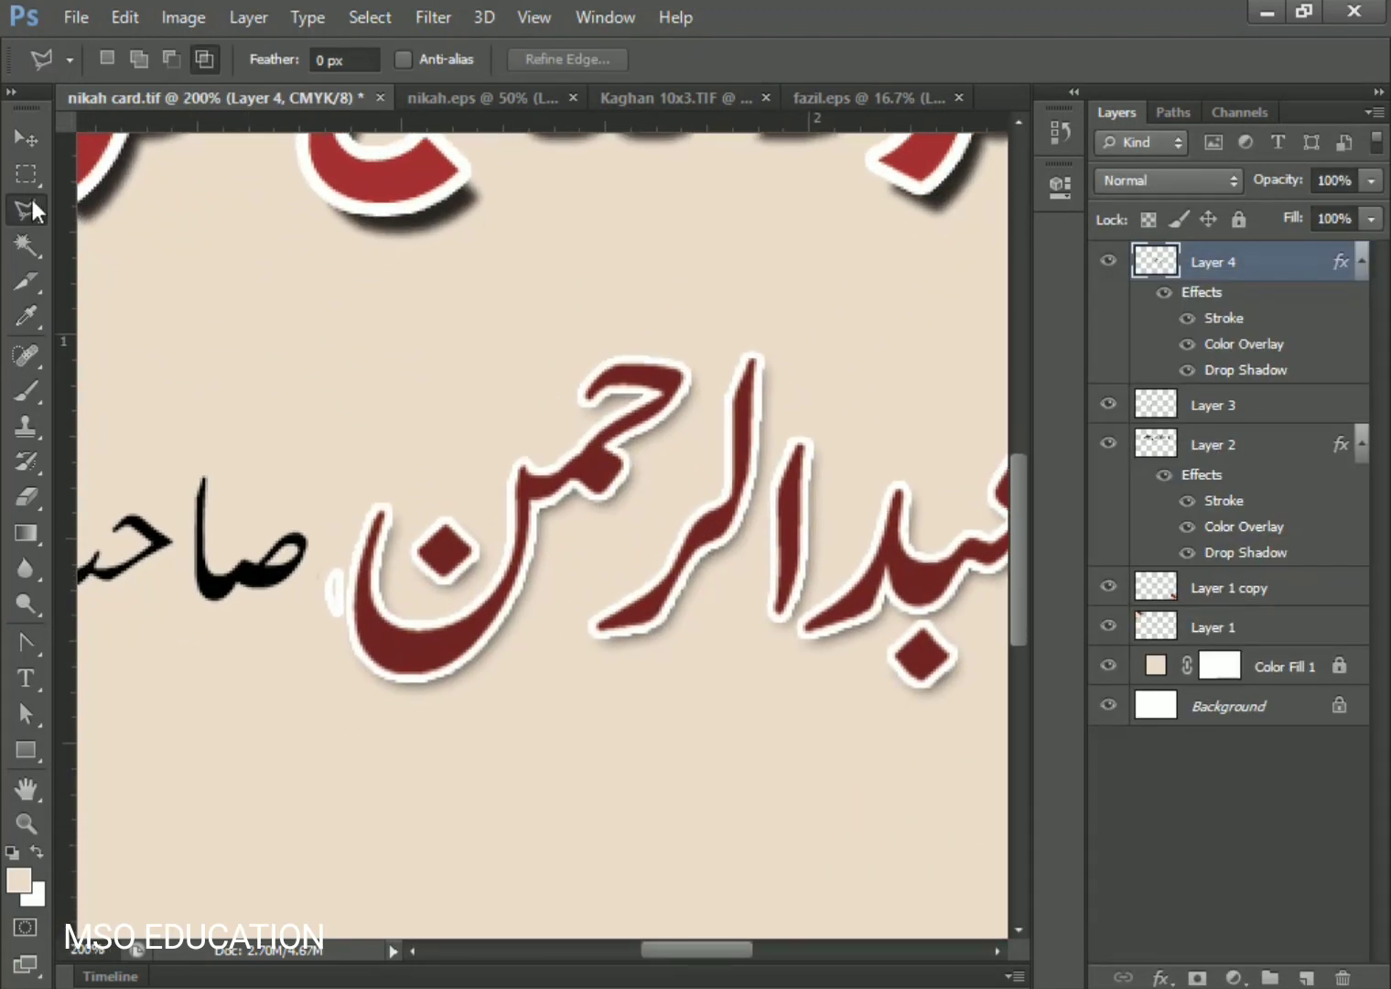
left_click(26, 496)
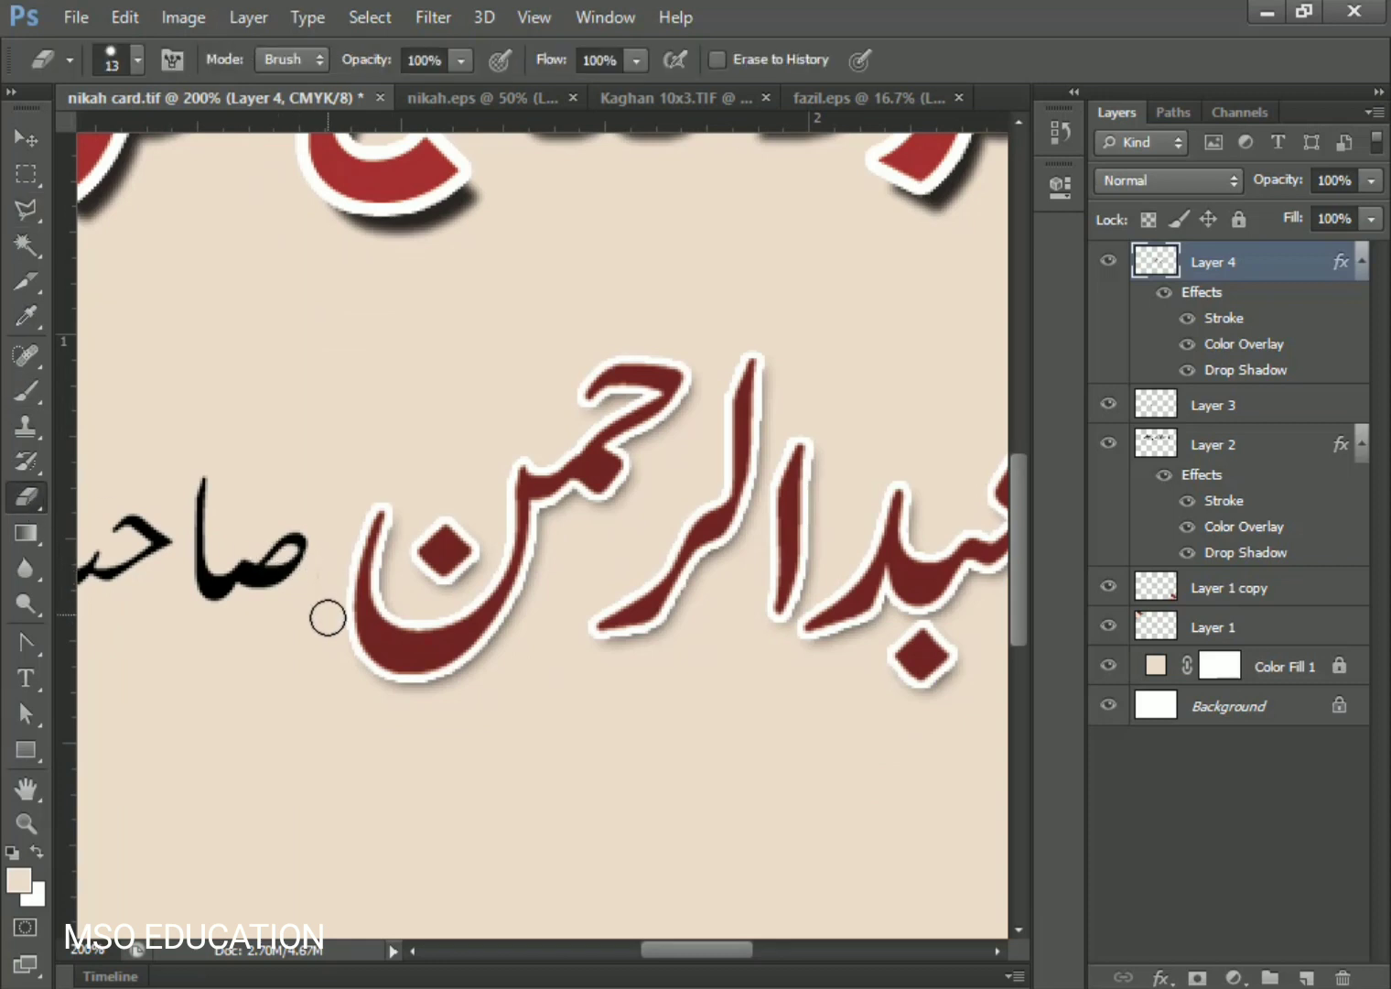
key("ctrl+minus")
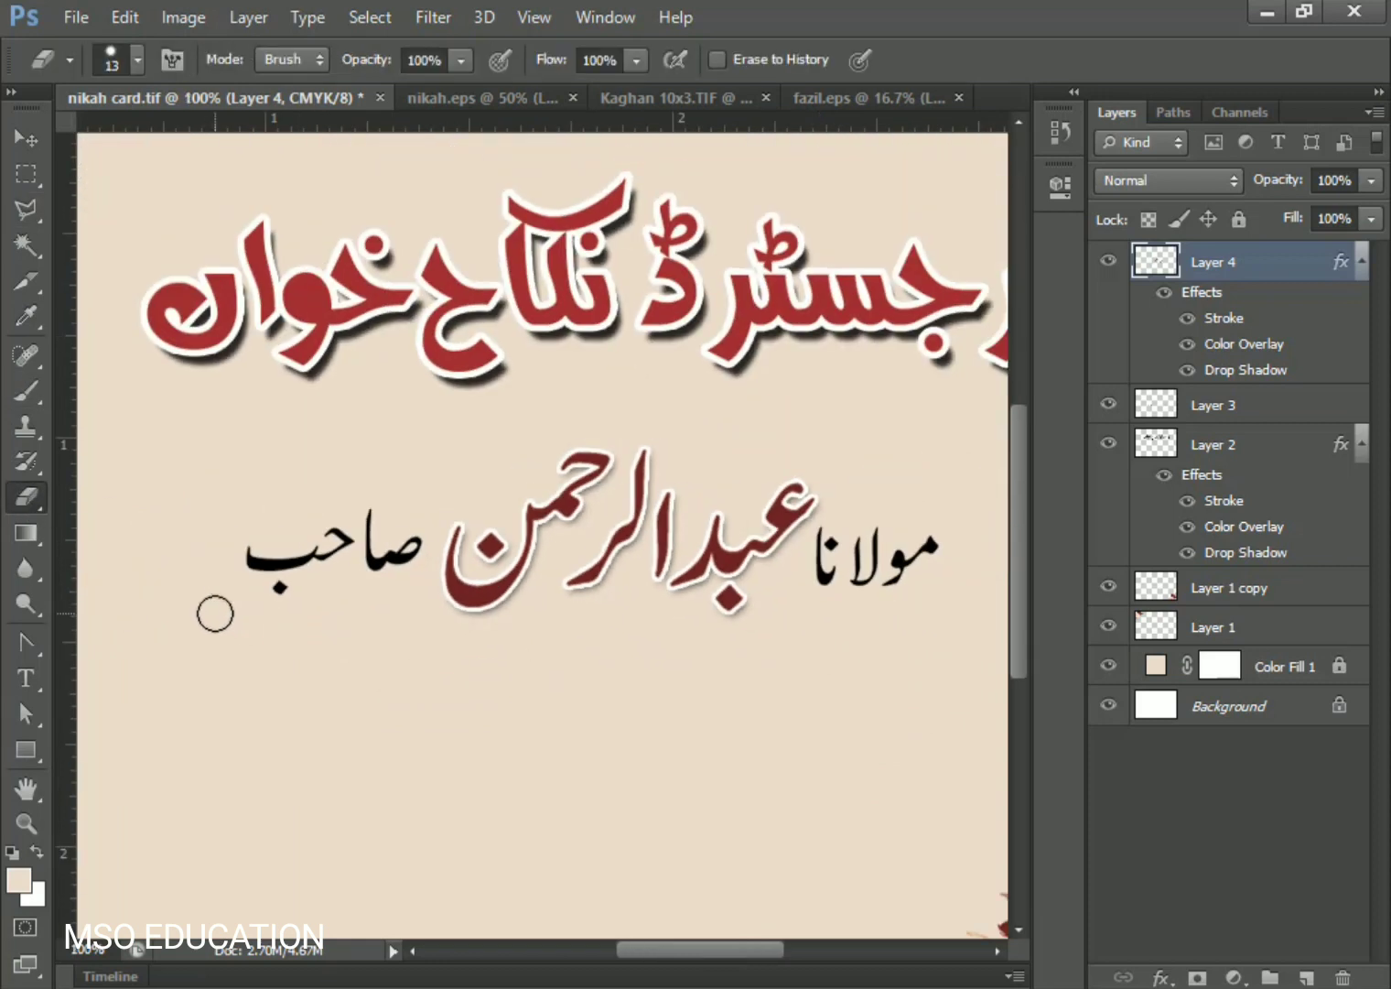
left_click(25, 137)
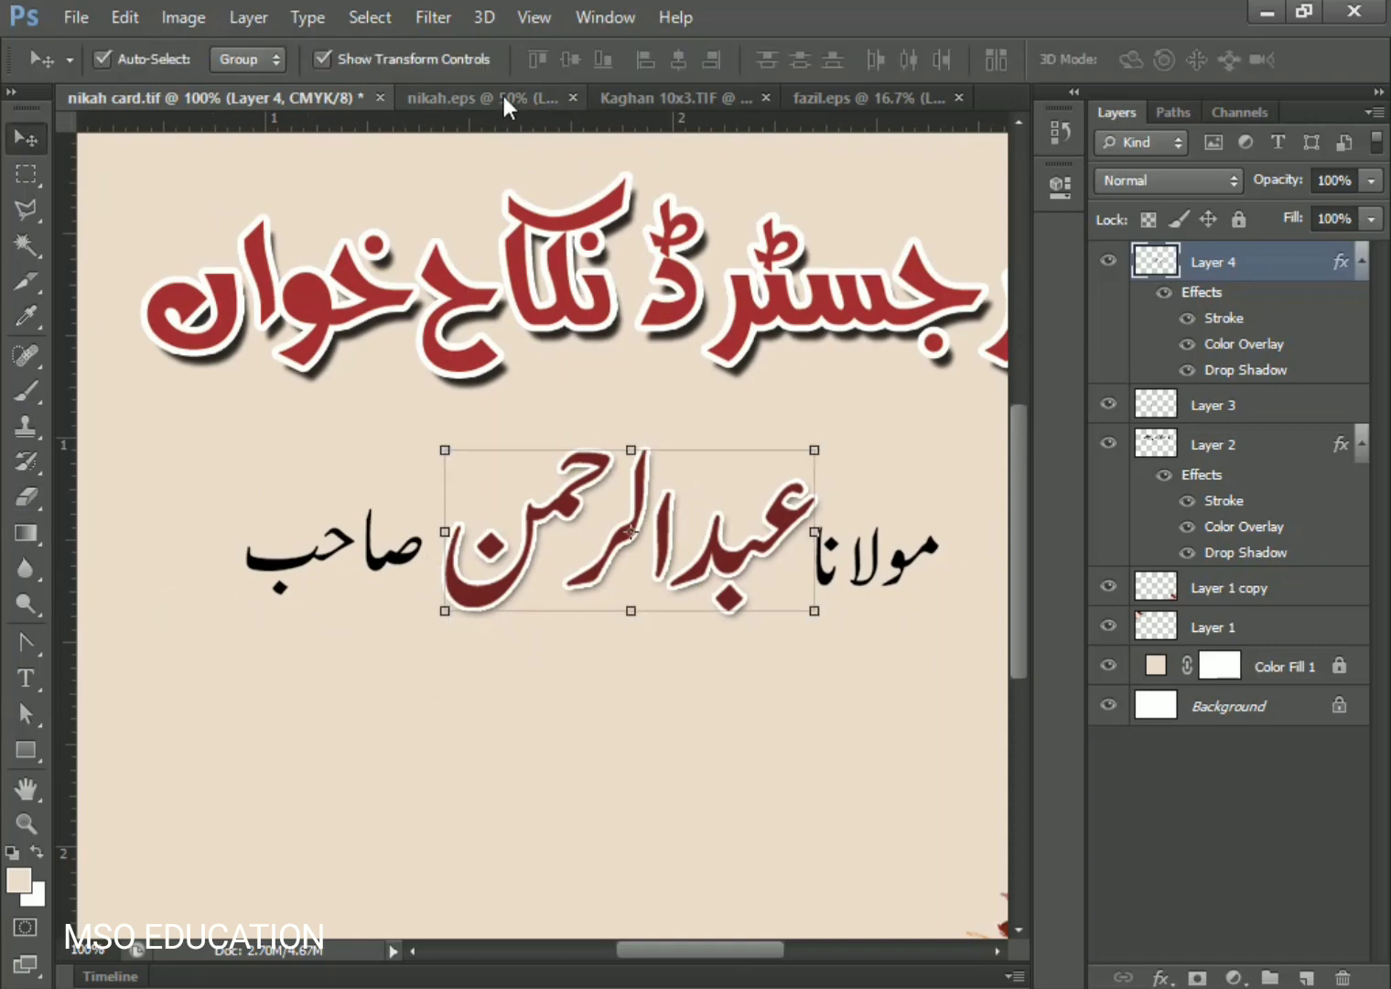
- Copy the top Urdu text line from fazil.eps with a rectangular selection
left_click(497, 98)
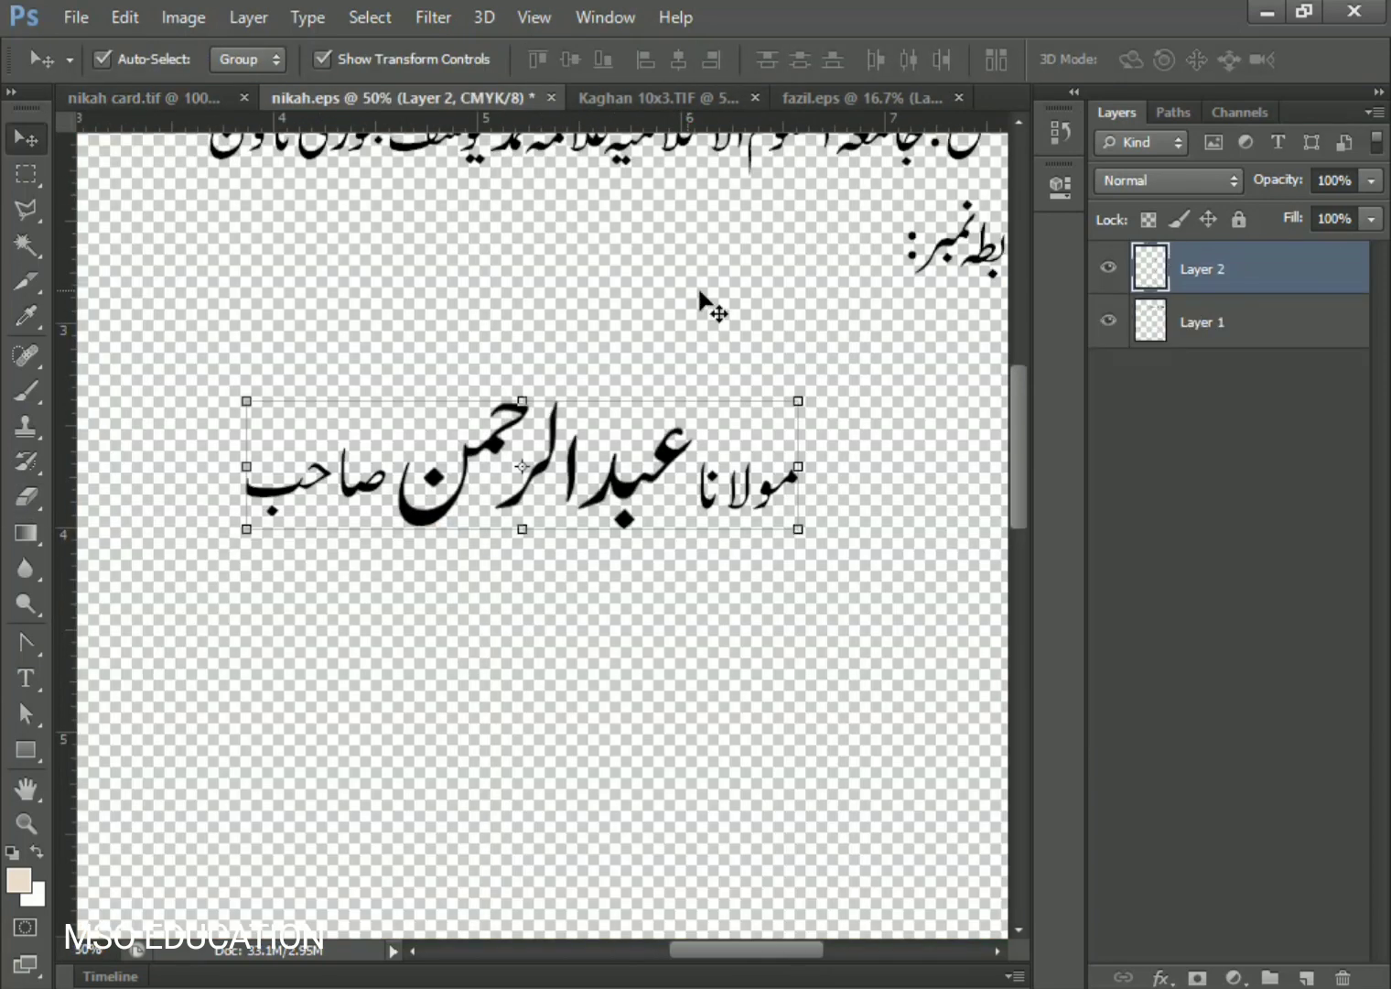
left_click(824, 100)
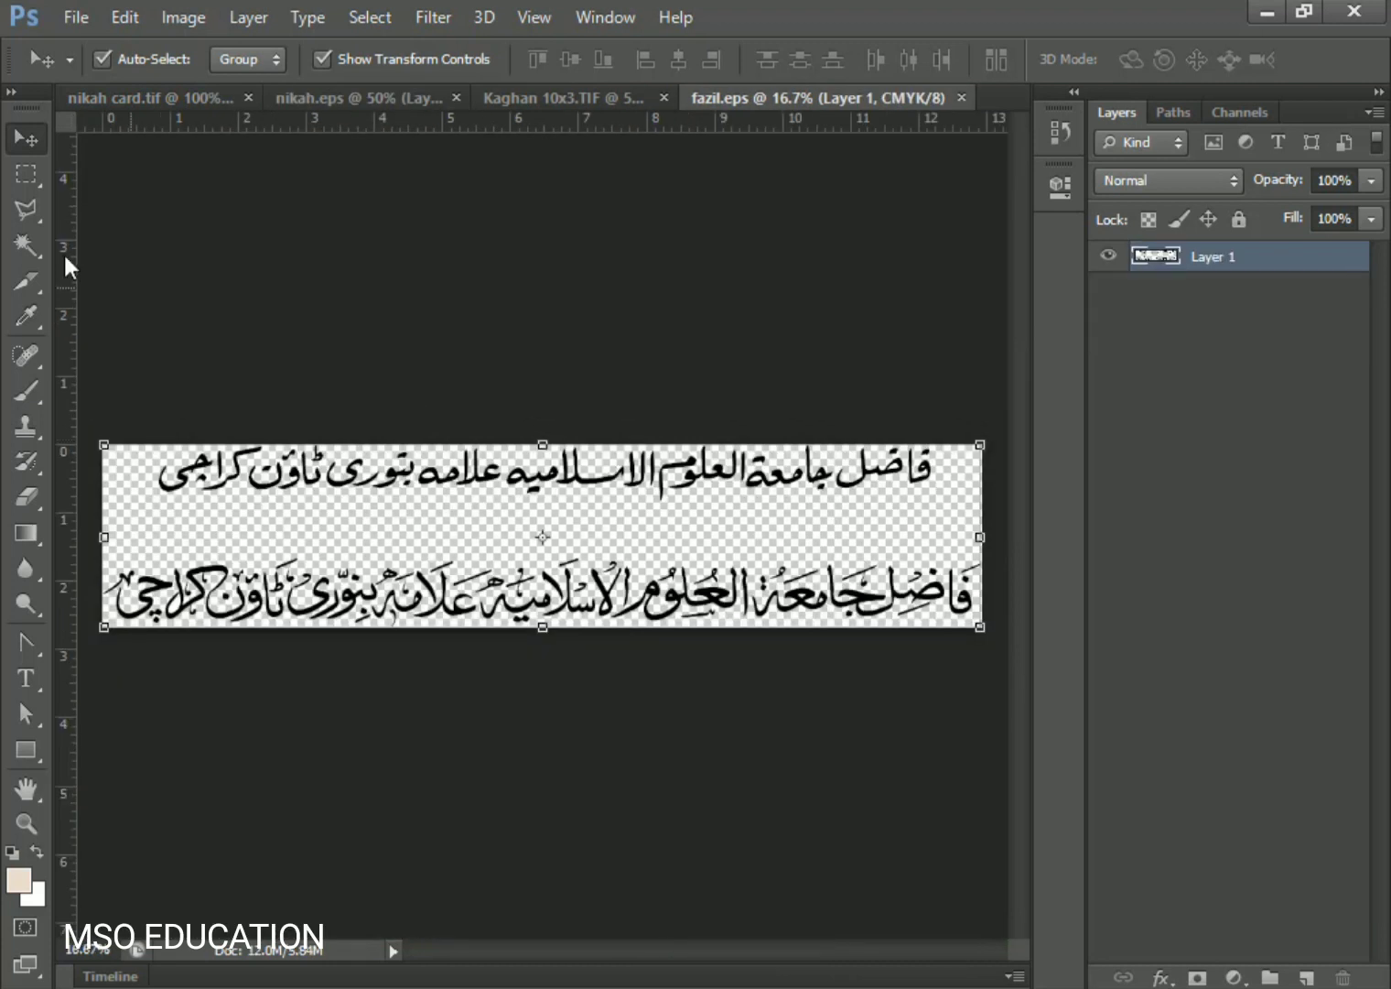
left_click(37, 176)
left_click_drag(981, 446, 131, 511)
key("ctrl+c")
- Paste the line into nikah card.tif and scale it to about 15%, centred under the name
key("ctrl+Tab")
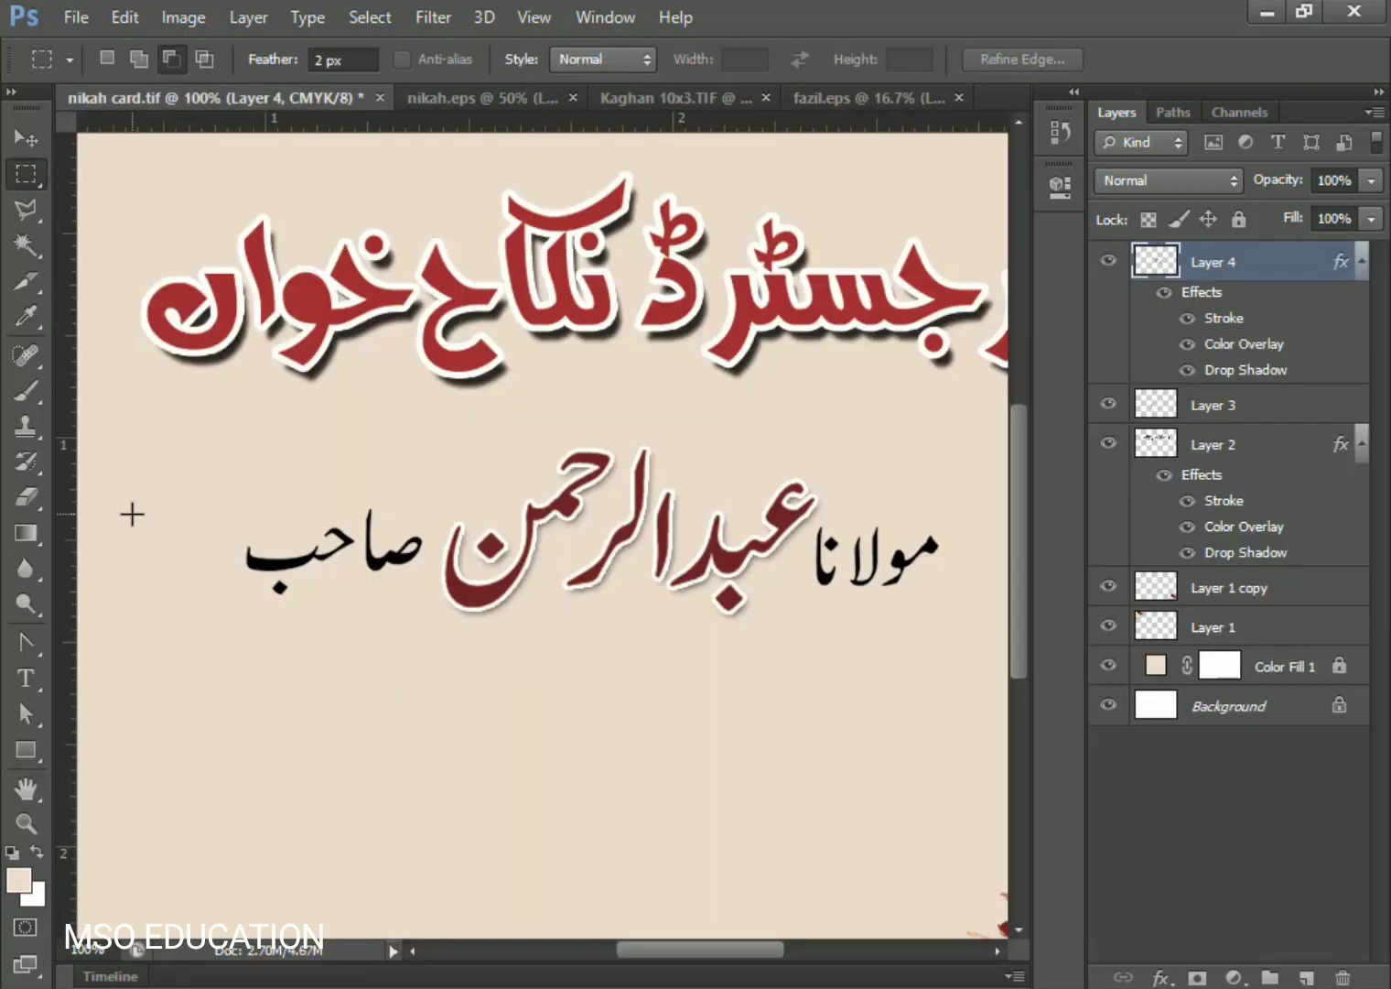
key("ctrl+v")
key("ctrl+t")
key("ctrl+minus")
key("ctrl+minus")
key("ctrl+minus")
left_click_drag(302, 494, 867, 691)
left_click_drag(959, 553, 377, 617)
left_click_drag(780, 638, 569, 642)
left_click_drag(486, 596, 586, 597)
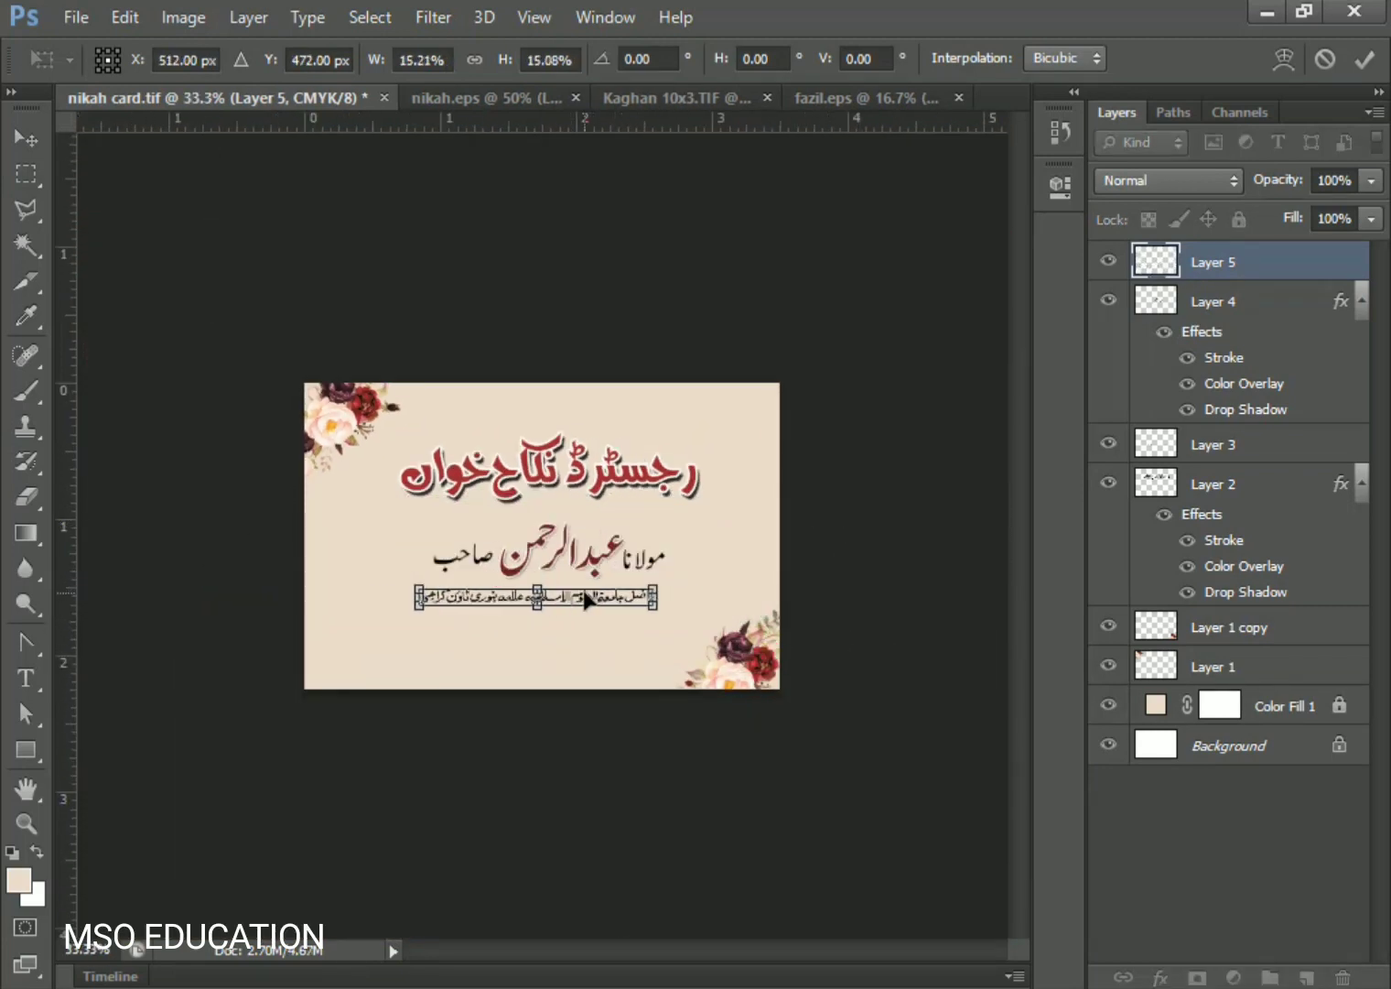
key("Return")
- Nudge the subtitle line up slightly beneath the name line
key("ctrl+plus")
key("v")
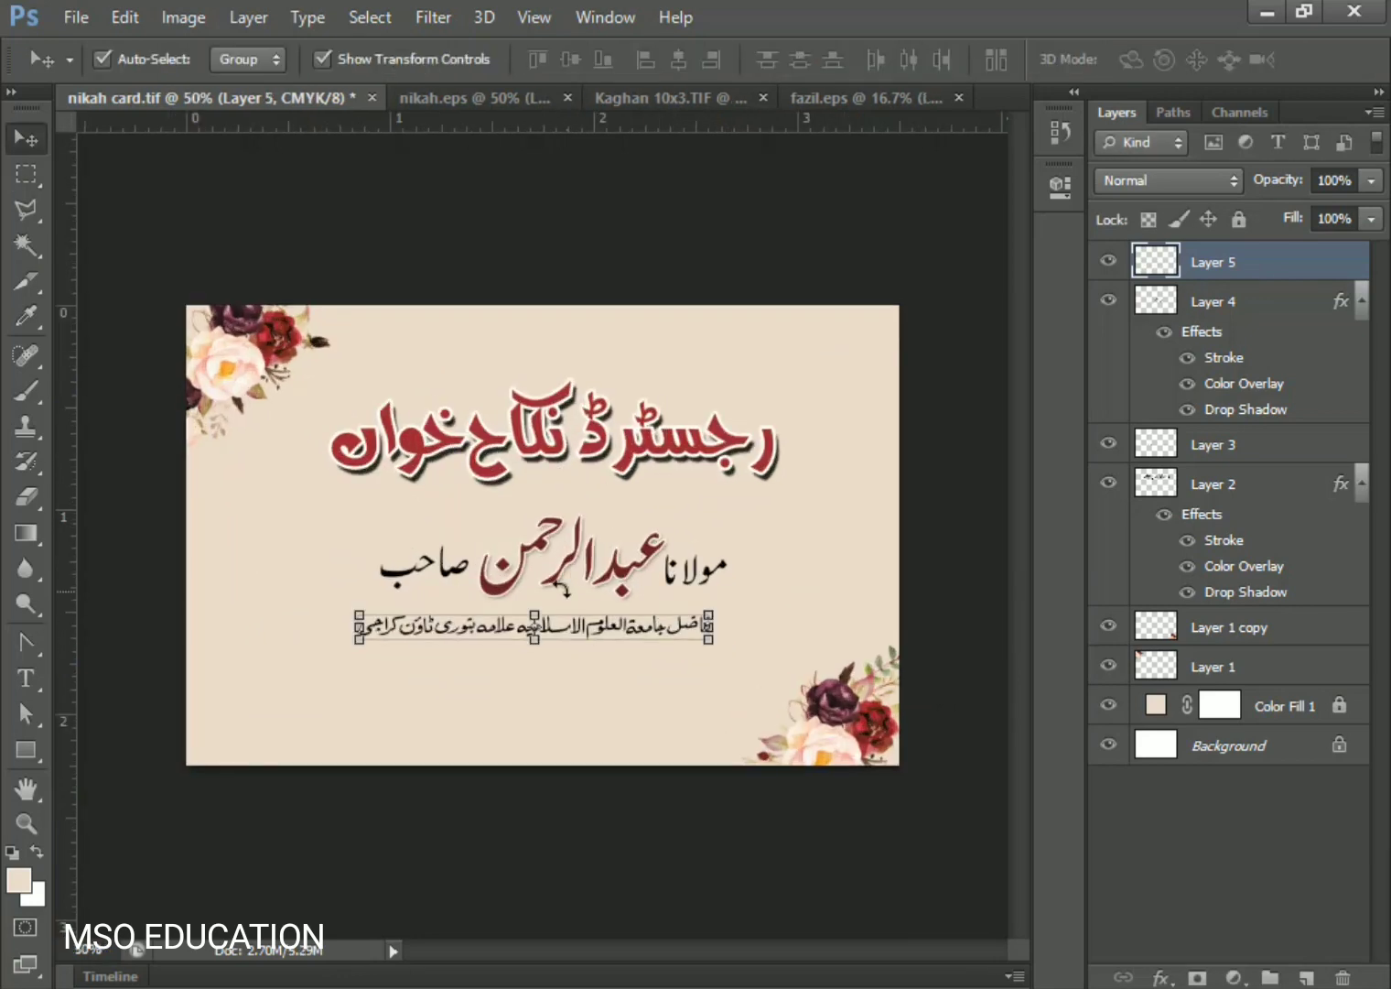
left_click(1204, 311, "shift")
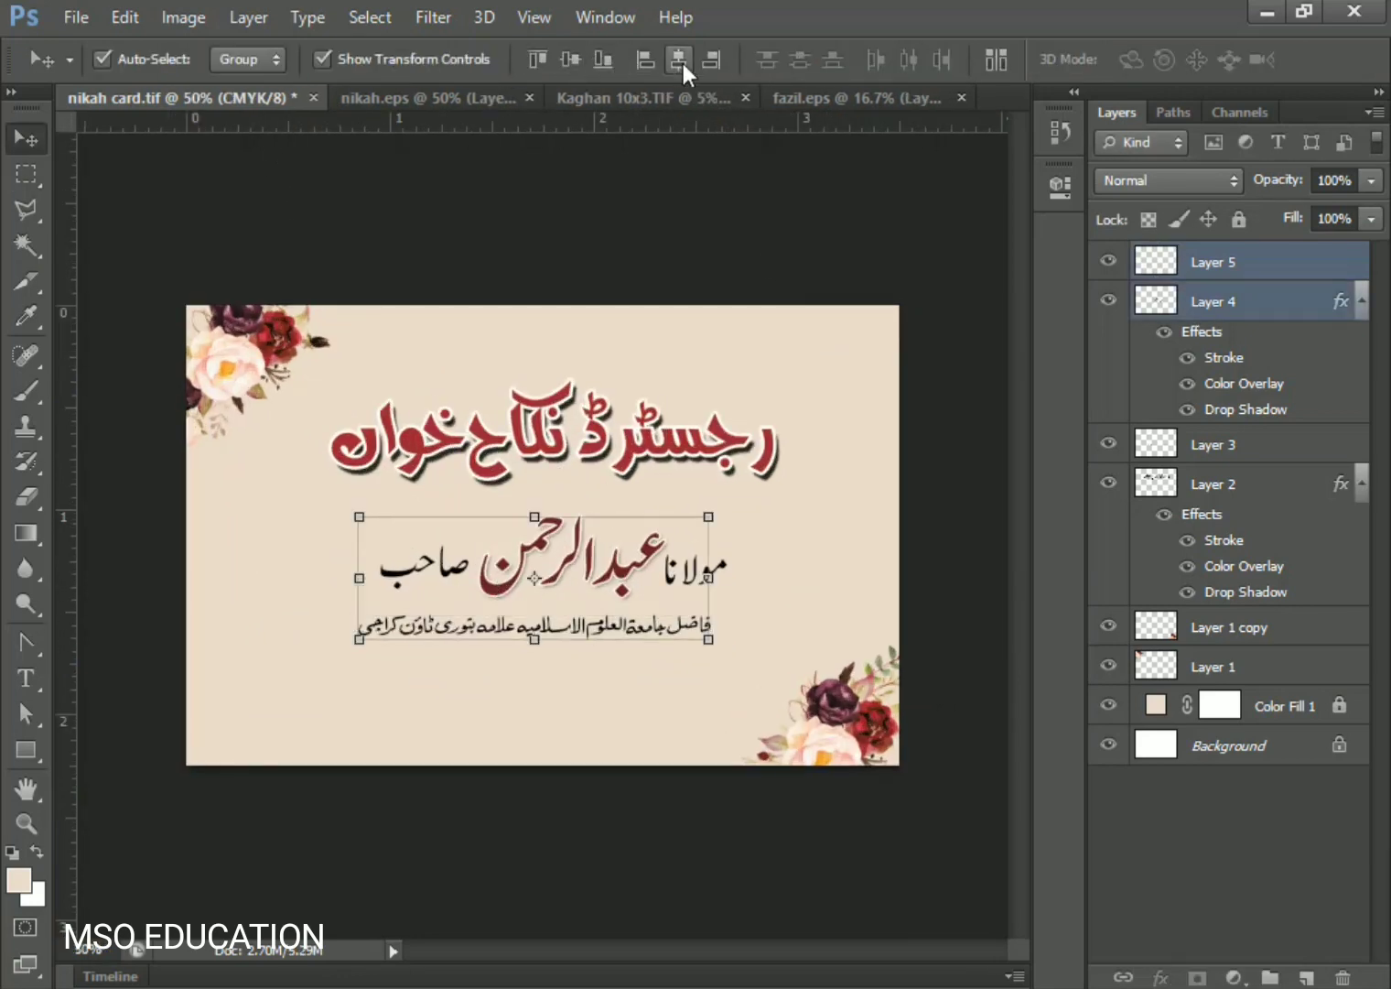
left_click(728, 645)
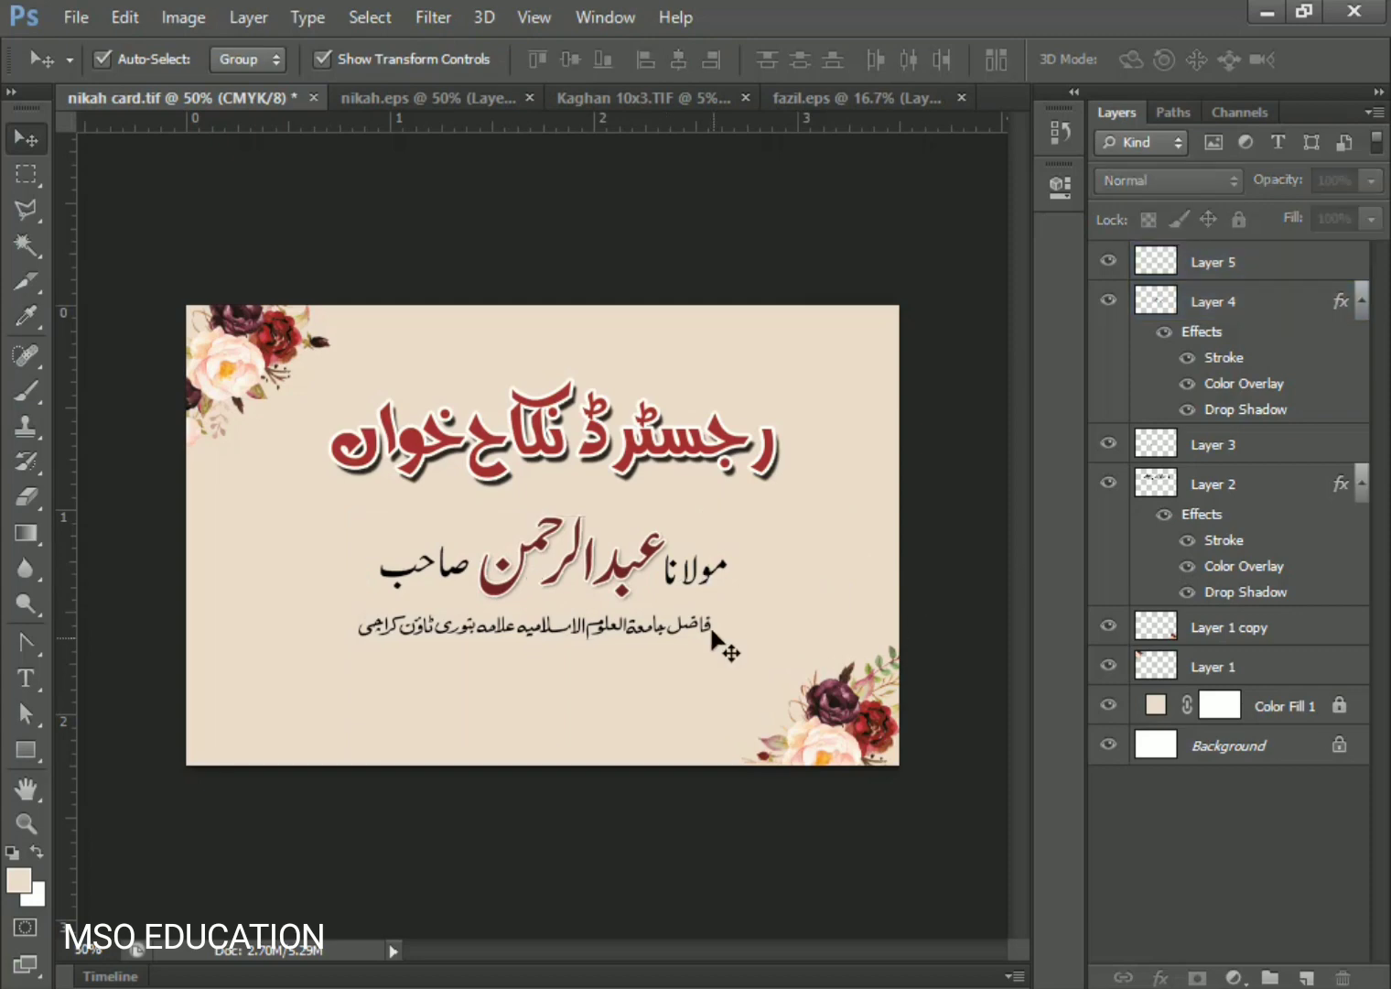
left_click(691, 631)
key("Up")
key("Up")
key("Up")
key("Up")
key("Up")
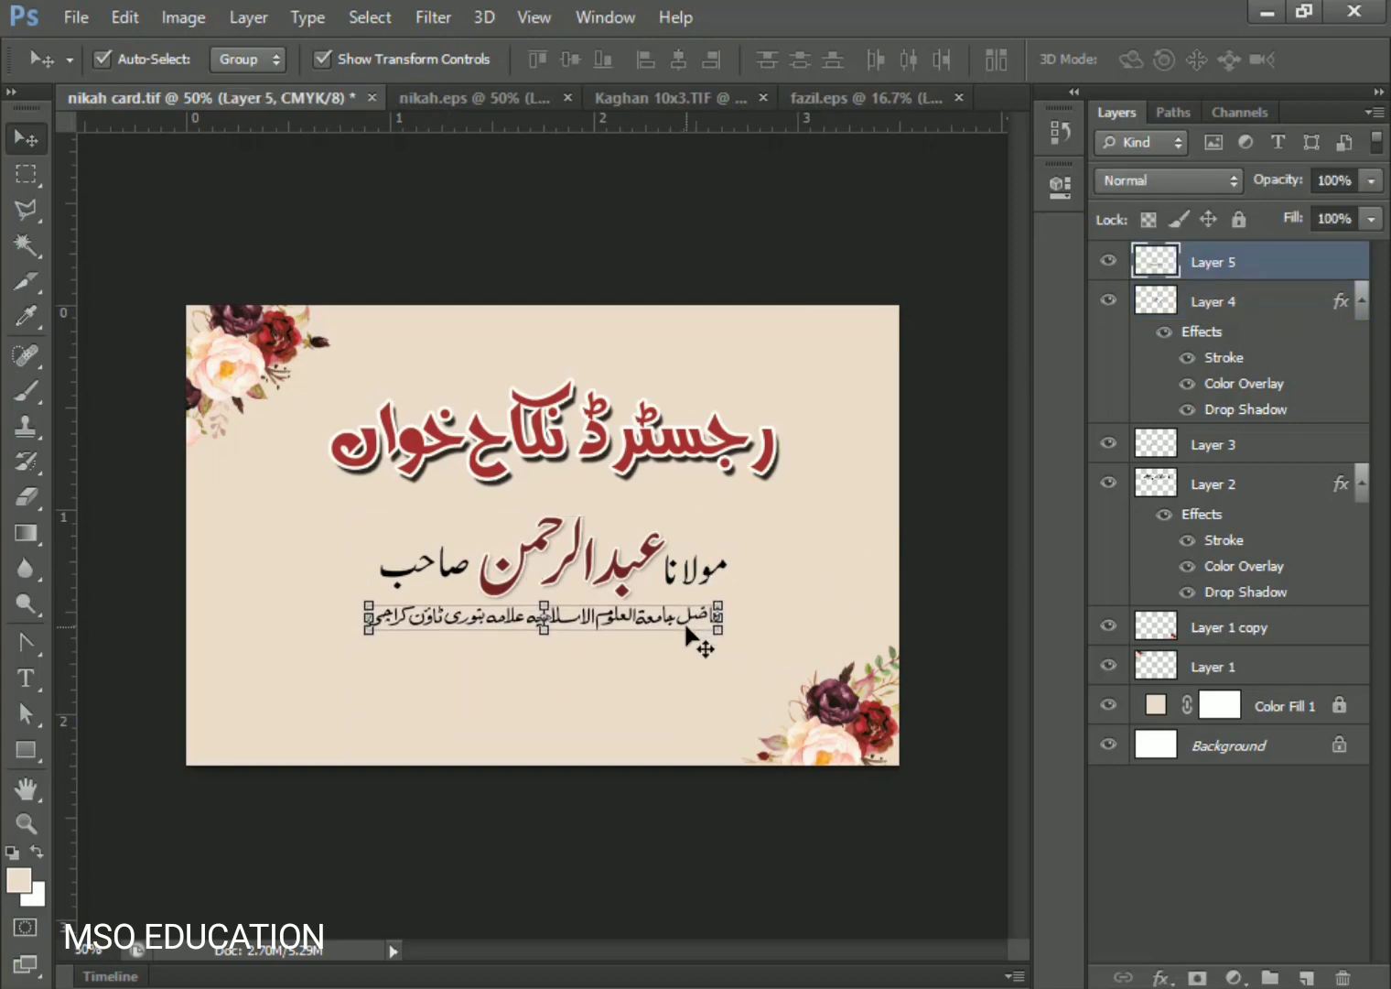
key("ctrl+plus")
key("ctrl+plus")
- Zoom to 400% and Magic Wand-select the holes inside the ة and م letters
left_click_drag(898, 670, 931, 662)
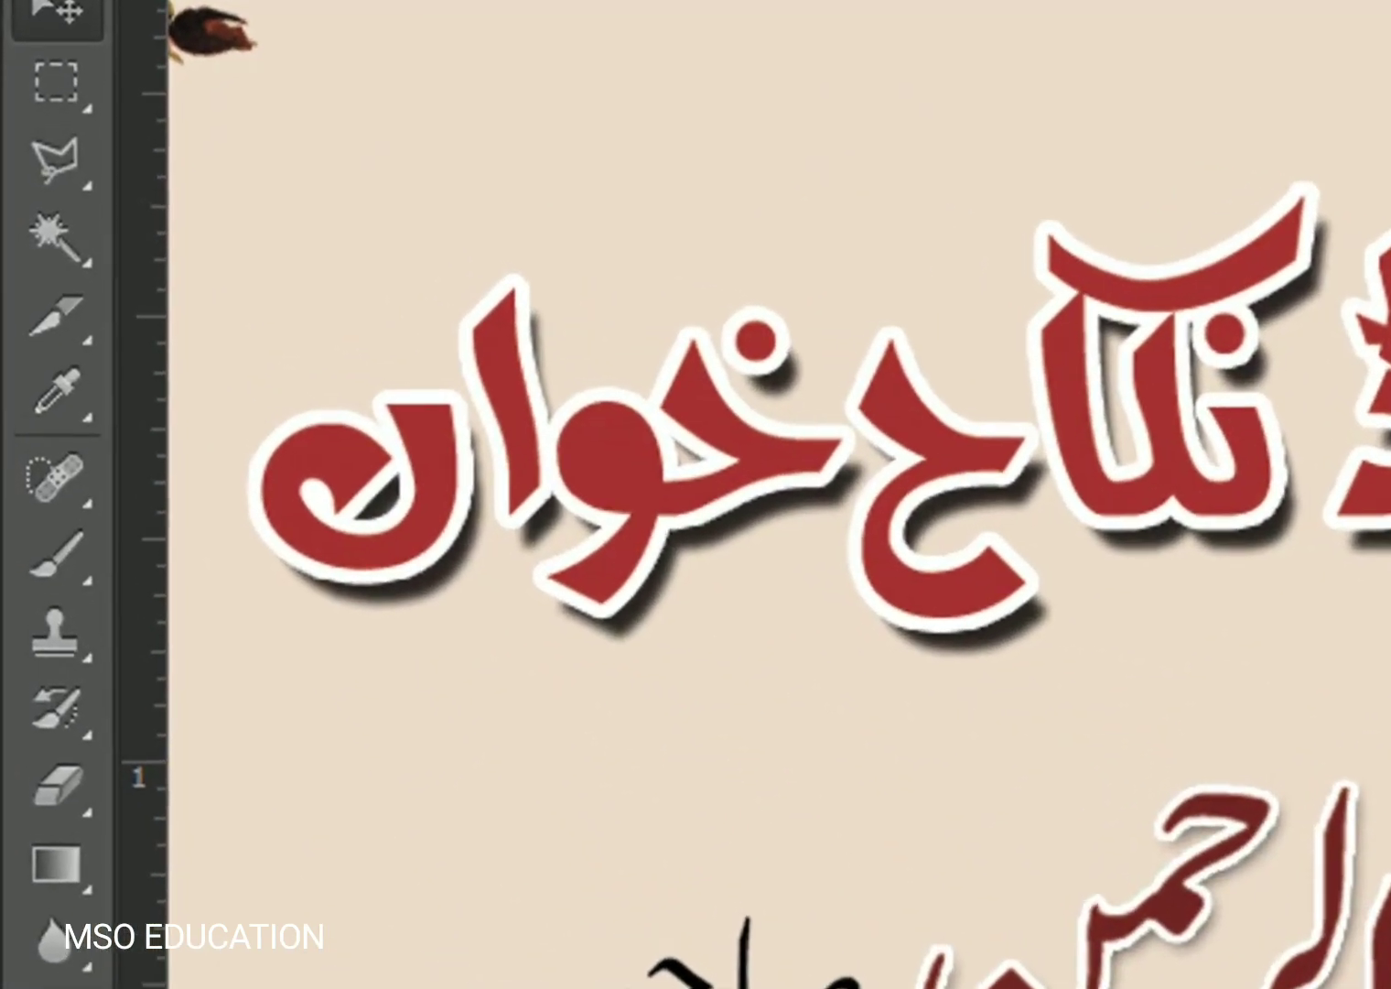
key("ctrl+plus")
key("ctrl+plus")
key("ctrl+plus")
left_click(47, 245)
left_click_drag(1199, 769, 1344, 88)
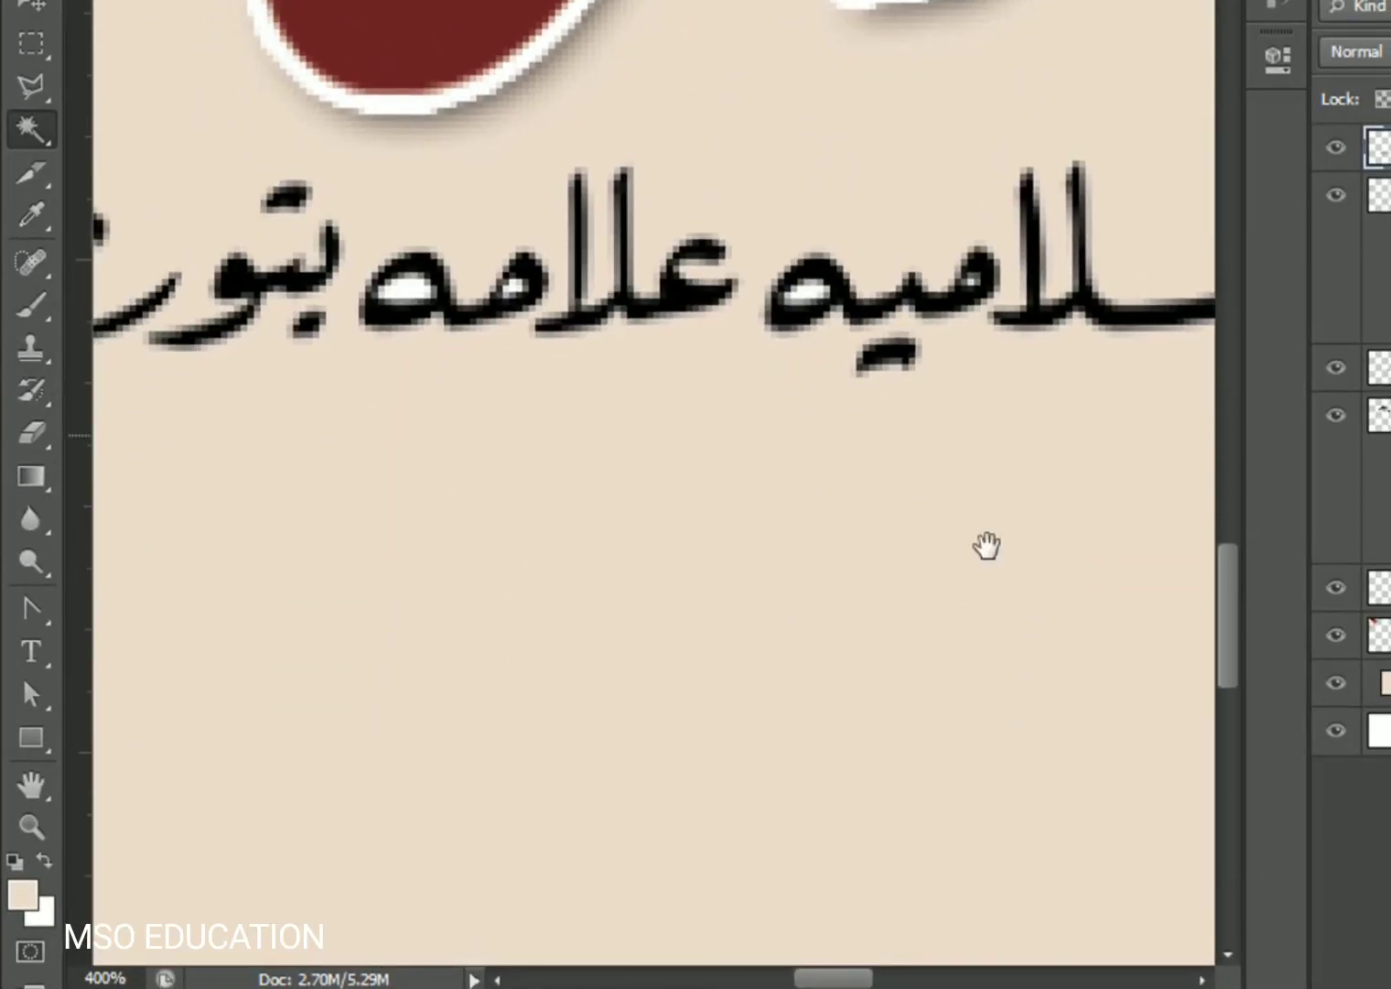
left_click_drag(987, 547, 1243, 665)
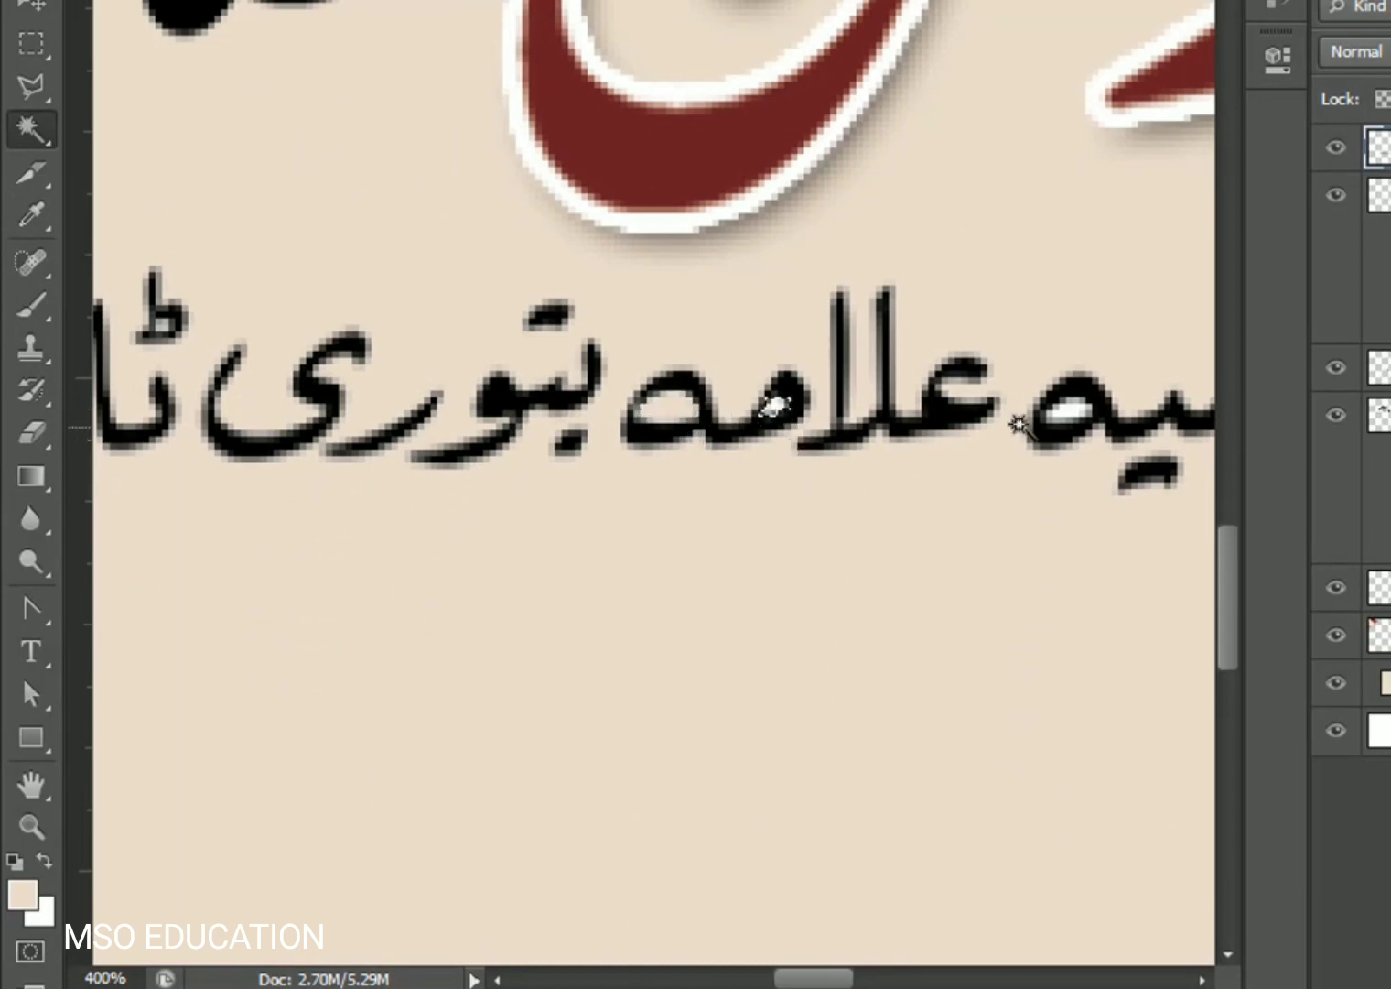
left_click_drag(536, 563, 1066, 559)
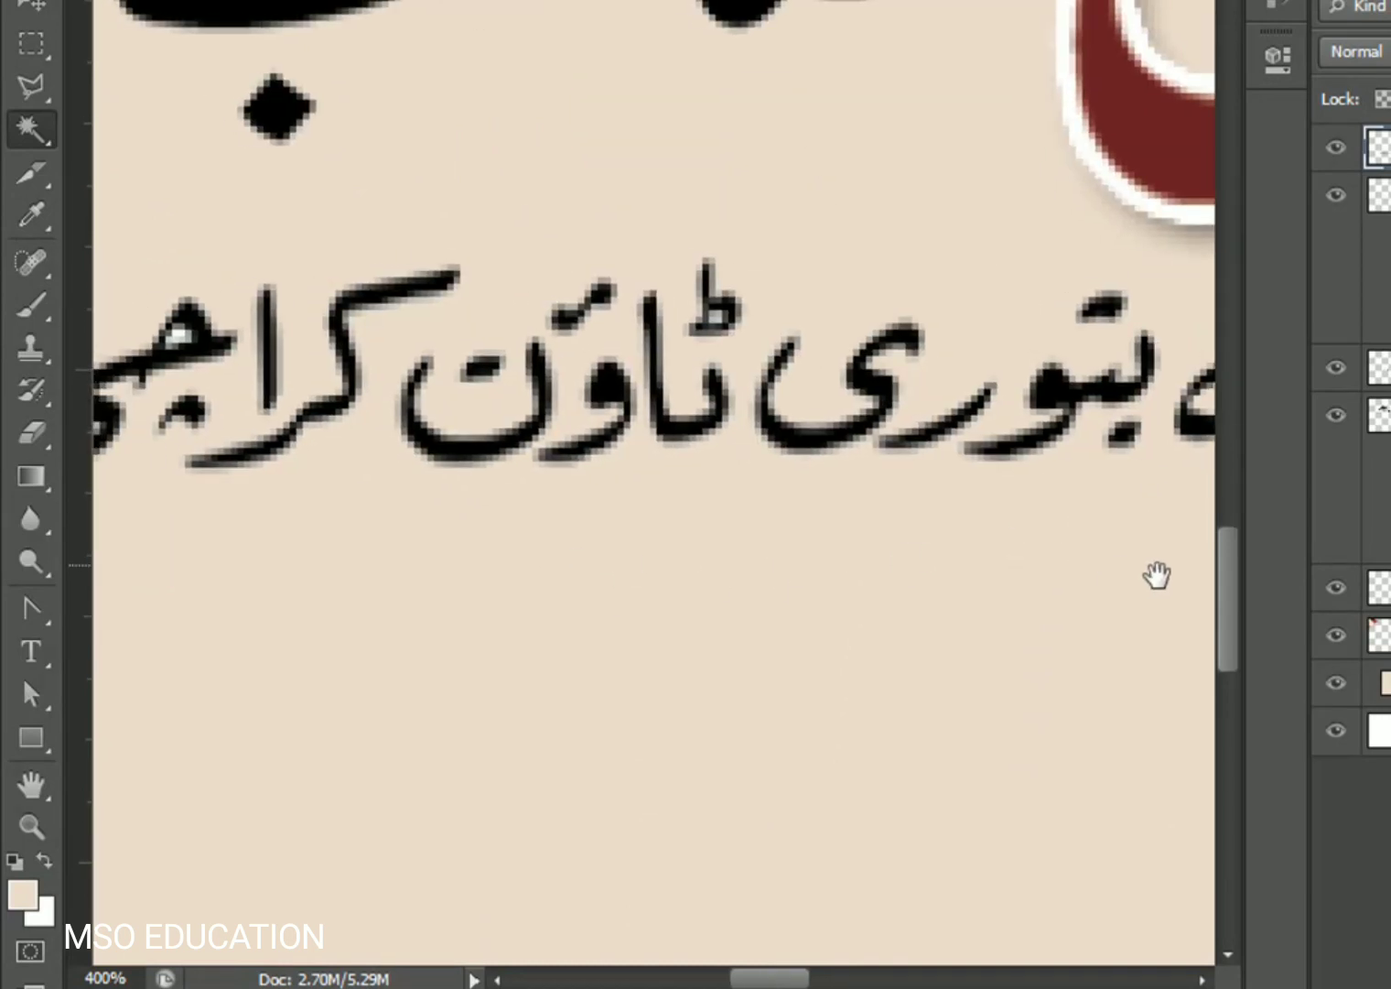
left_click_drag(1155, 575, 824, 612)
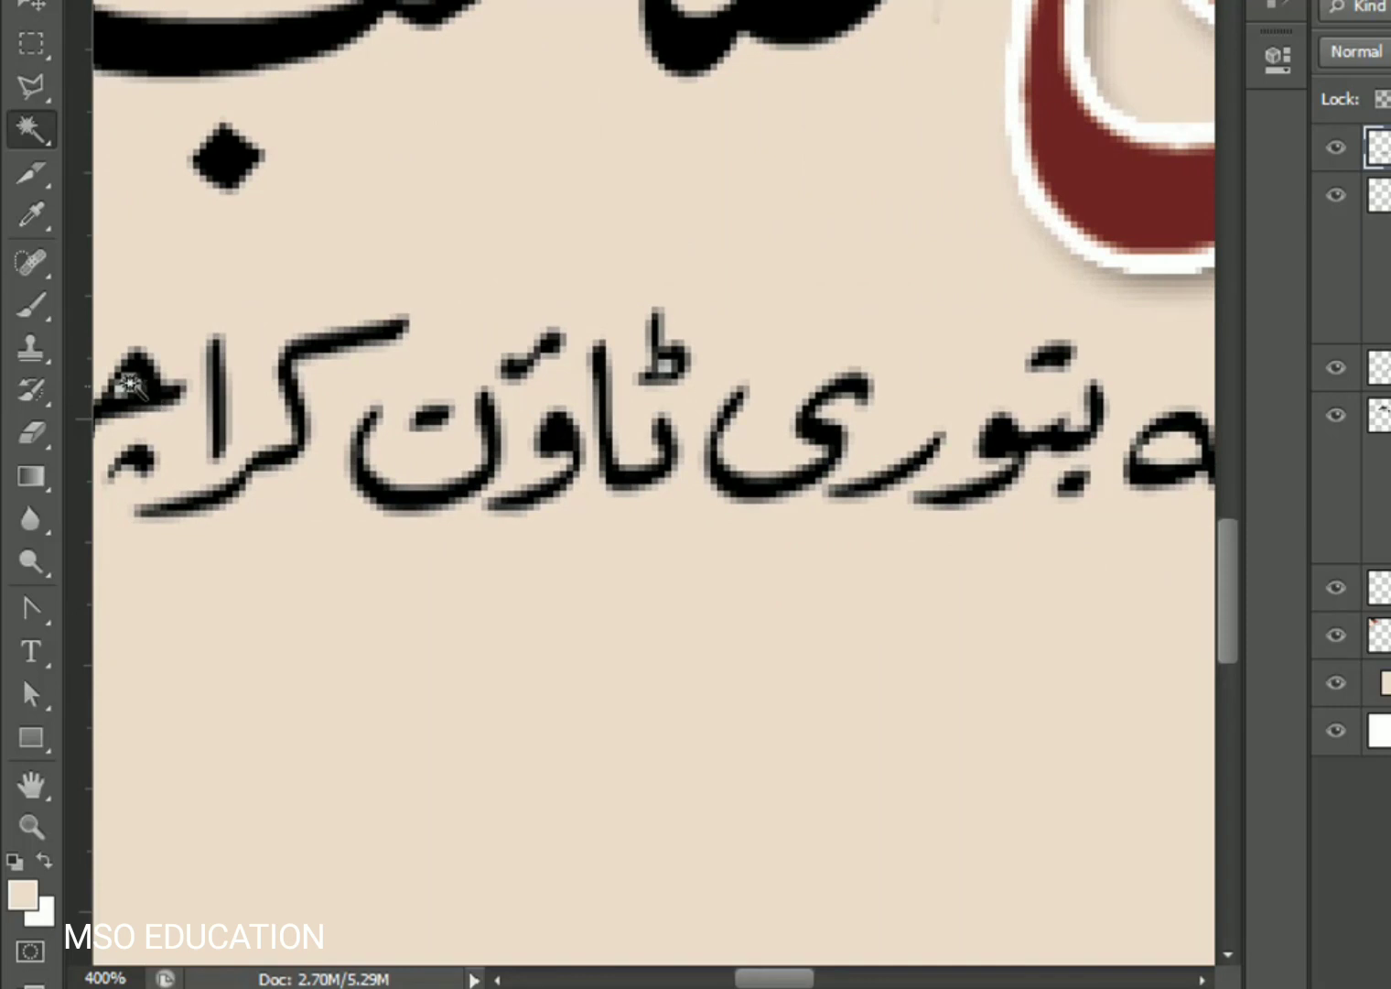
left_click_drag(382, 528, 164, 568)
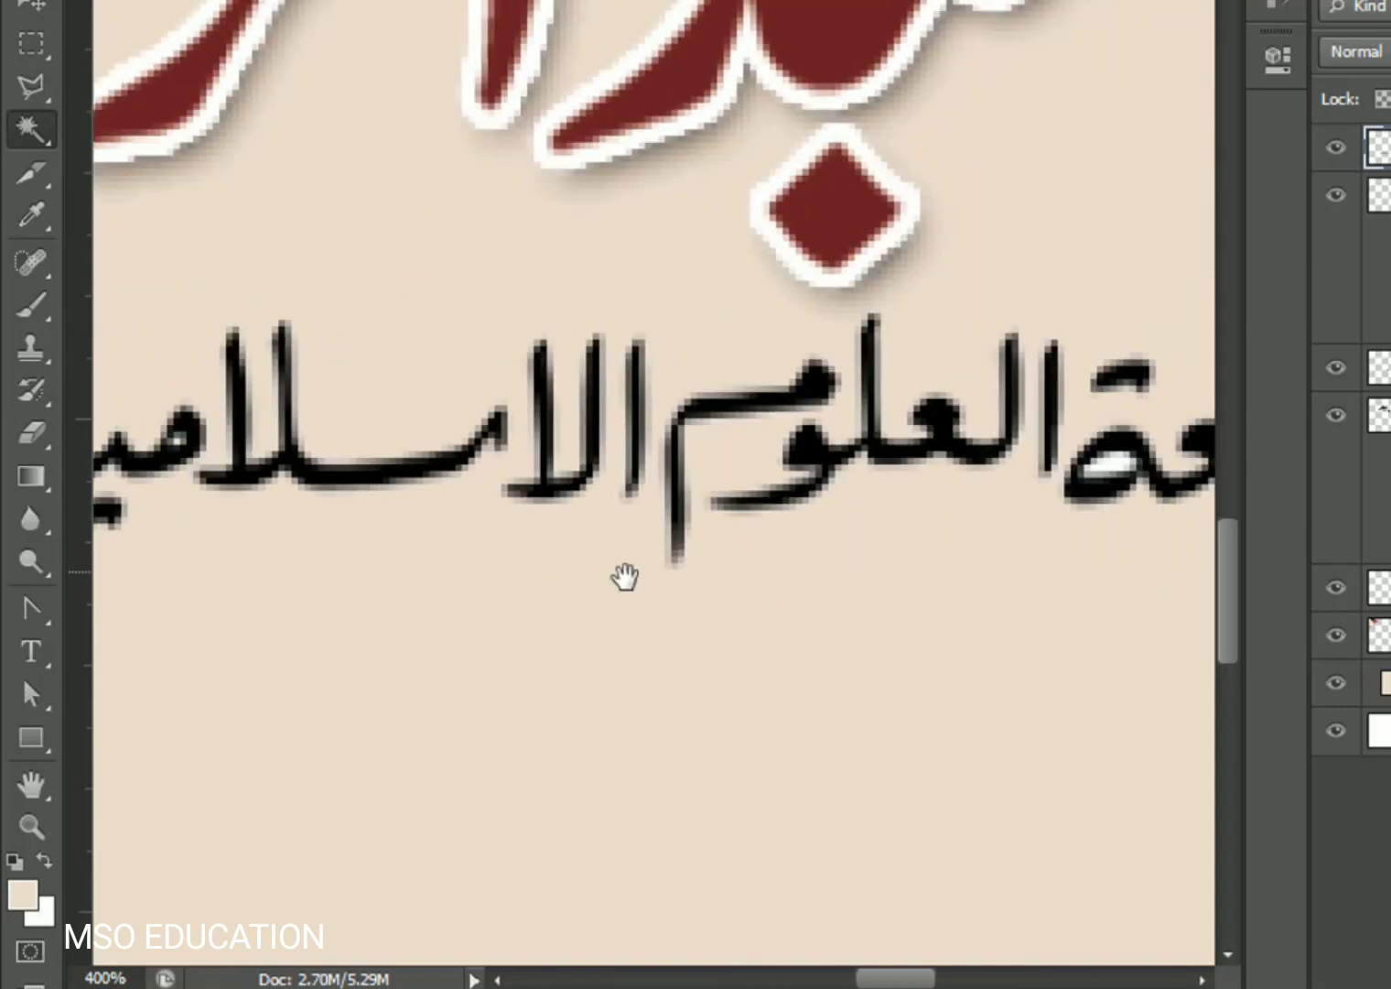
left_click_drag(624, 575, 573, 563)
left_click(792, 467)
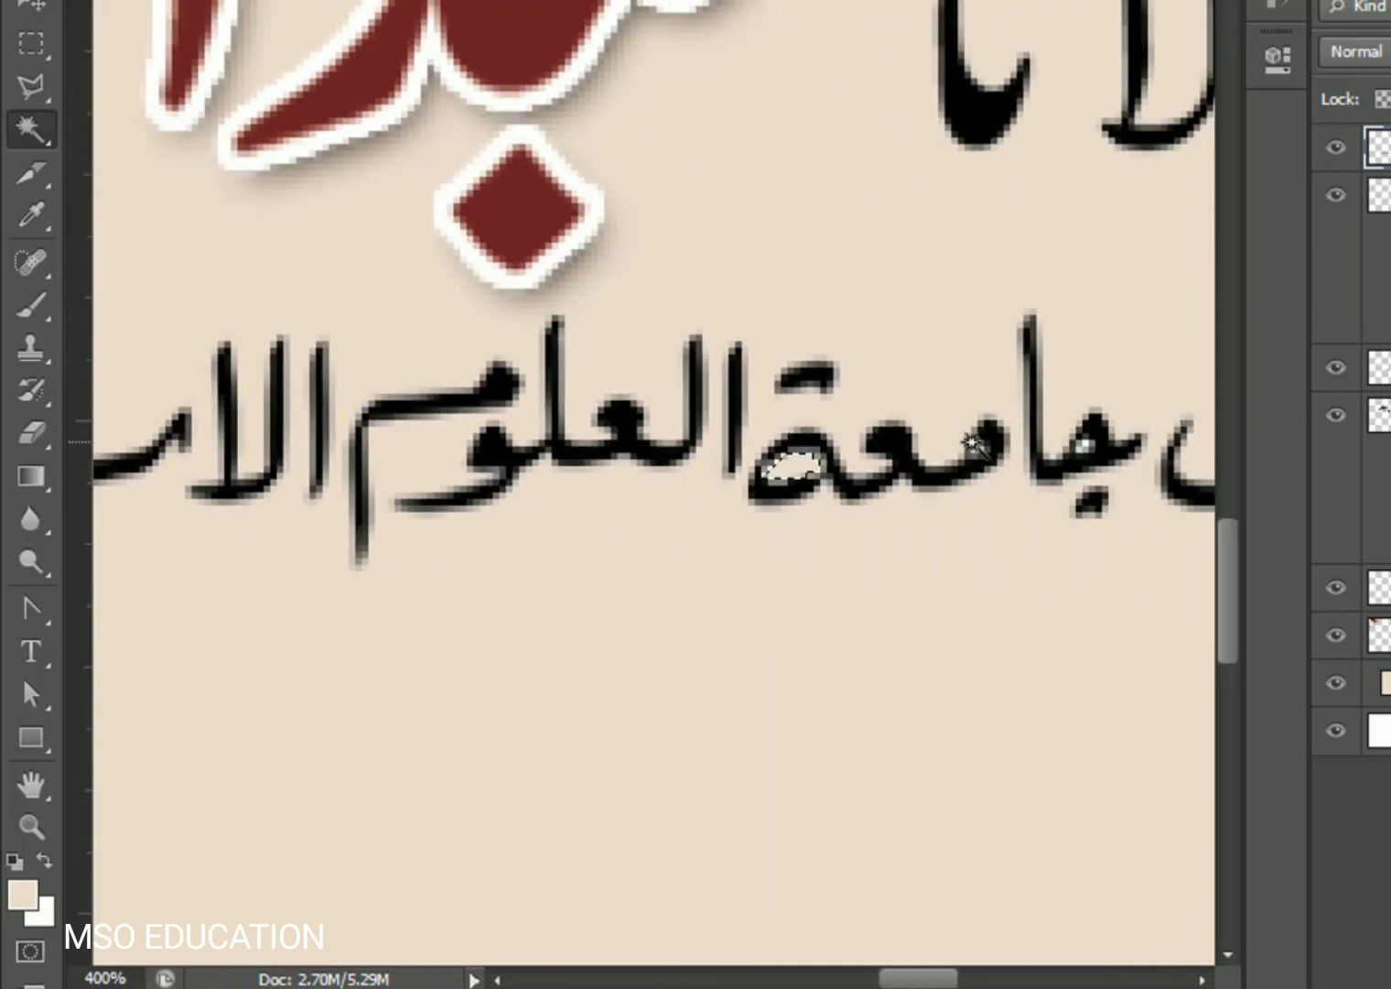
left_click(977, 448, "shift")
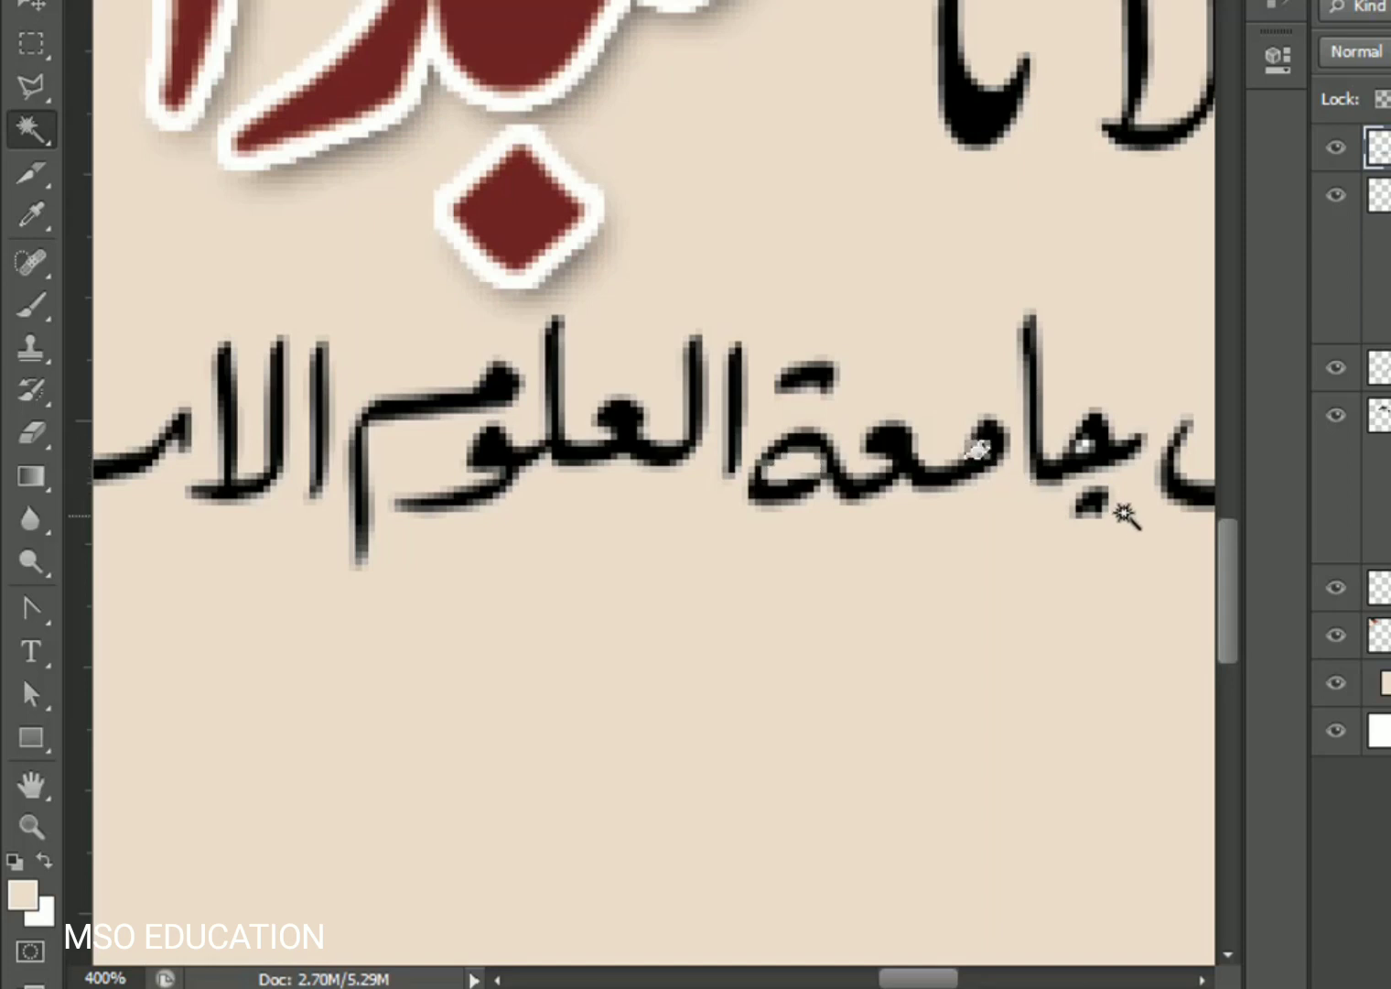
- Add the ق hole to the selection, fill the holes with the background colour, then fit the card on screen
left_click_drag(1124, 512, 624, 482)
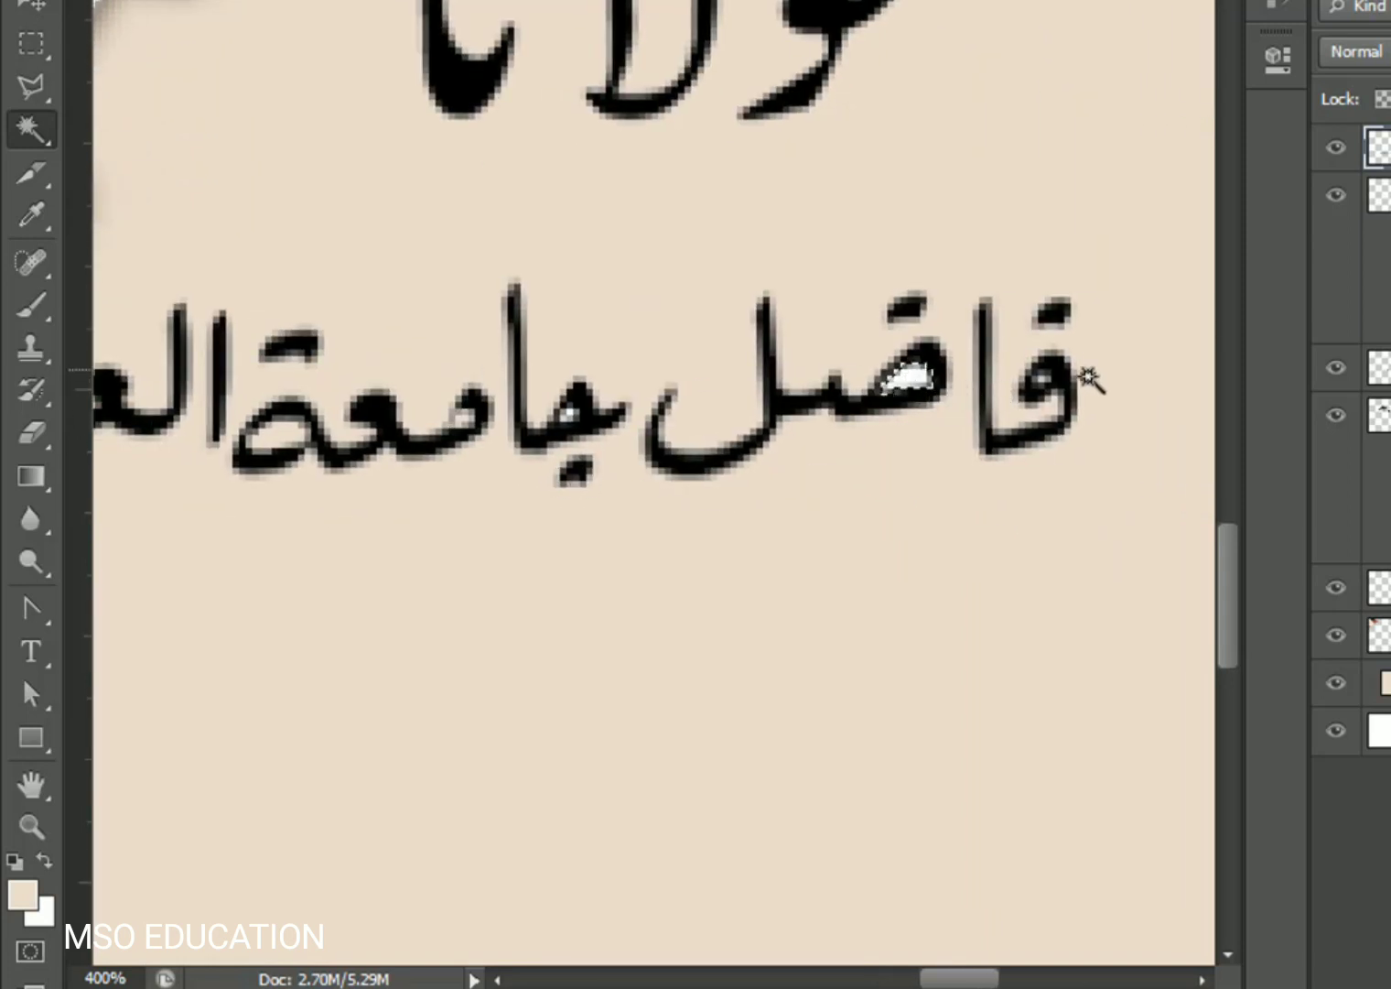
left_click(1039, 379, "shift")
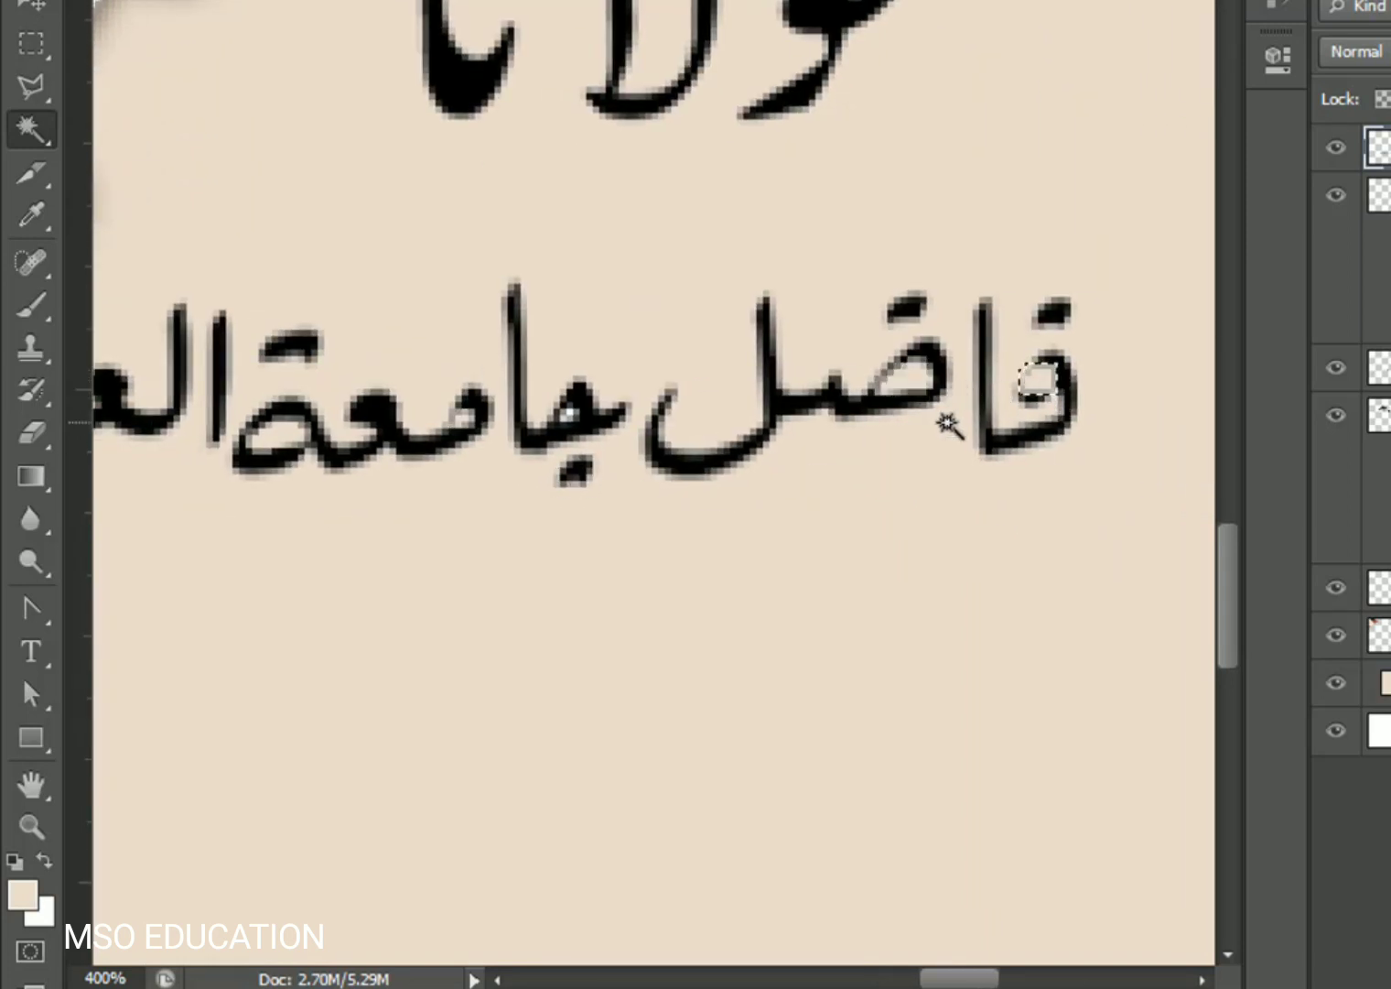
key("ctrl+plus")
key("ctrl+plus")
key("ctrl+plus")
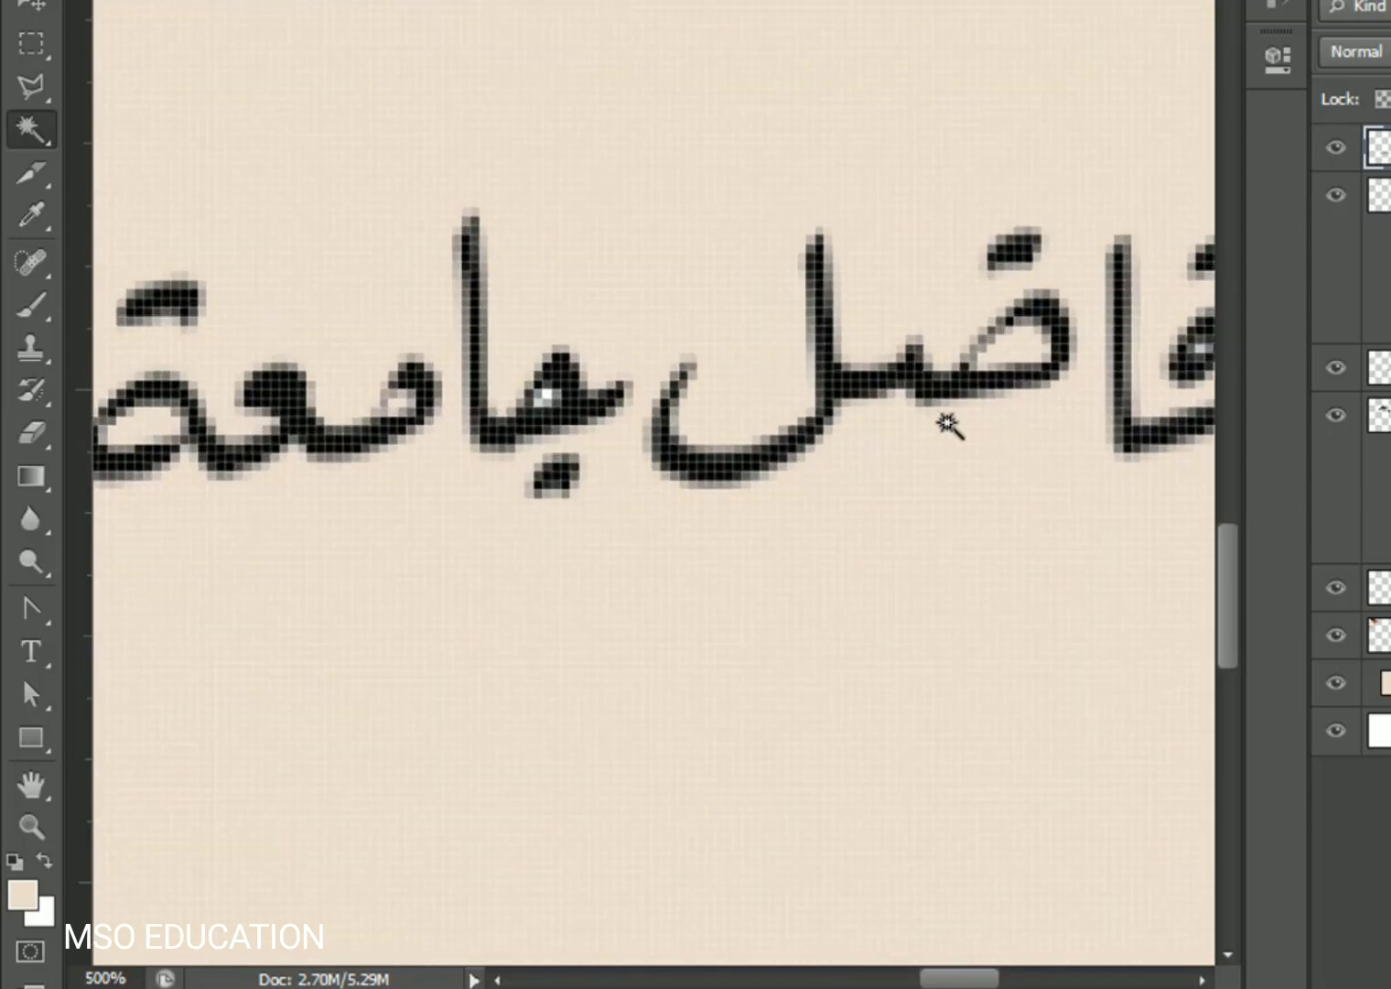
left_click_drag(1089, 426, 643, 422)
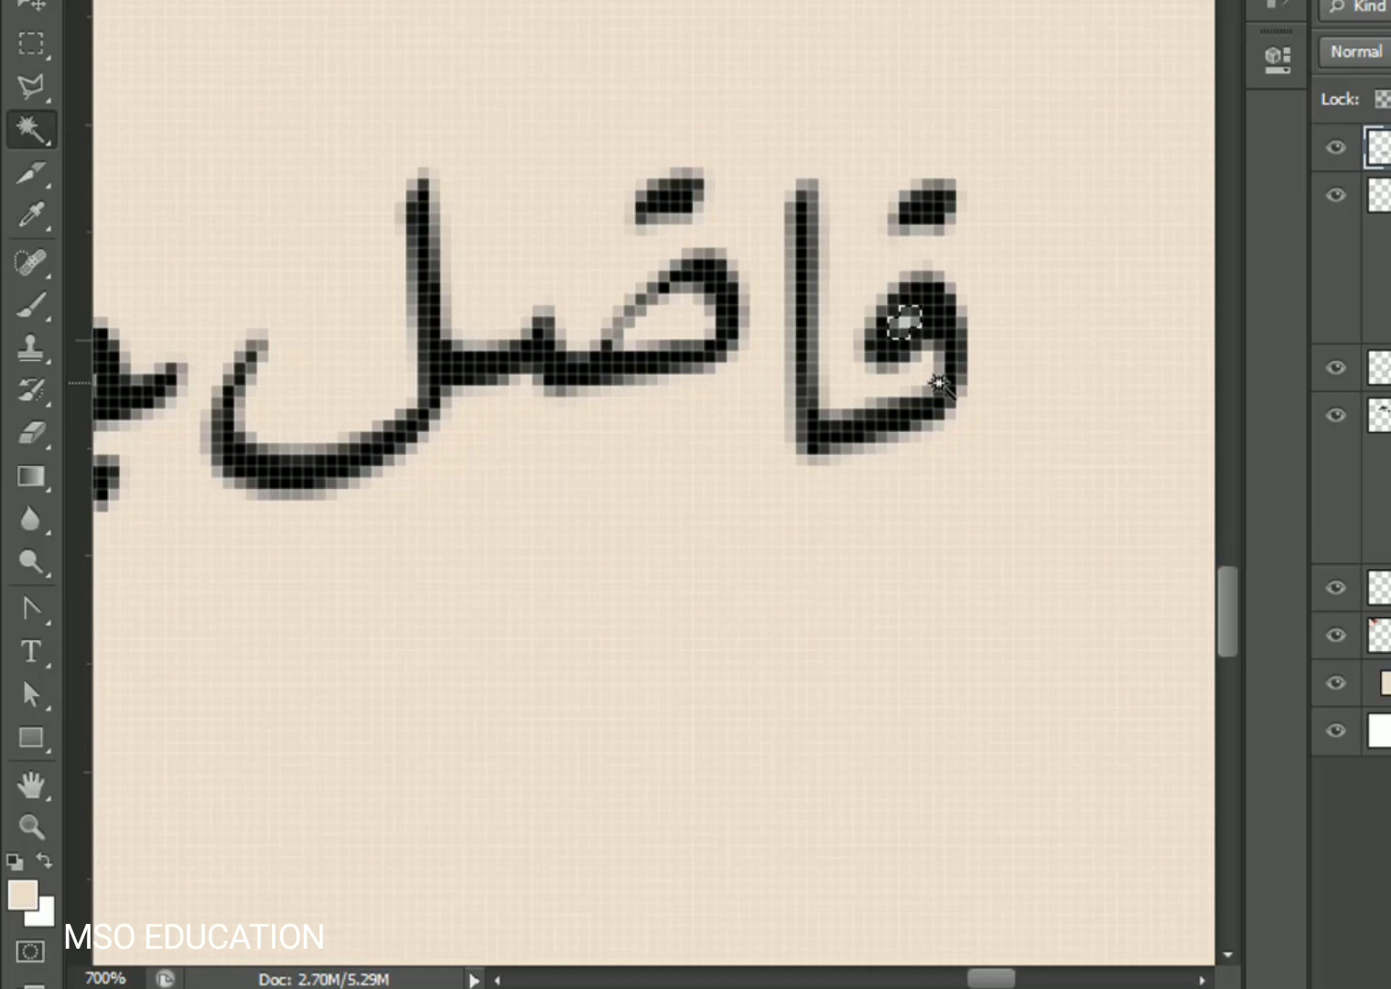
key("Delete")
left_click_drag(279, 536, 1086, 494)
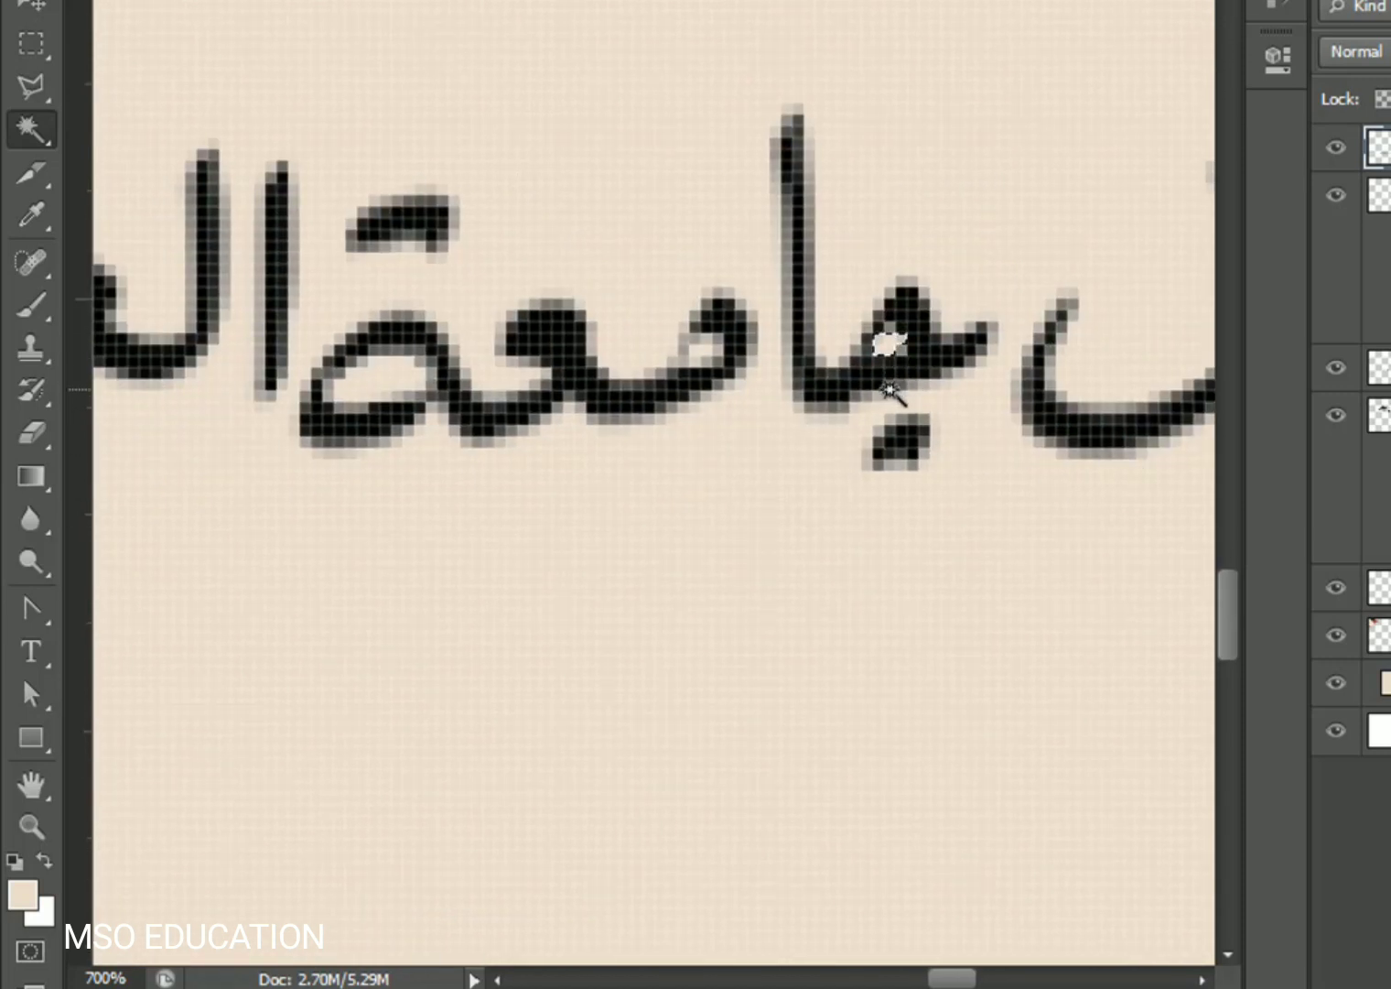
key("ctrl+0")
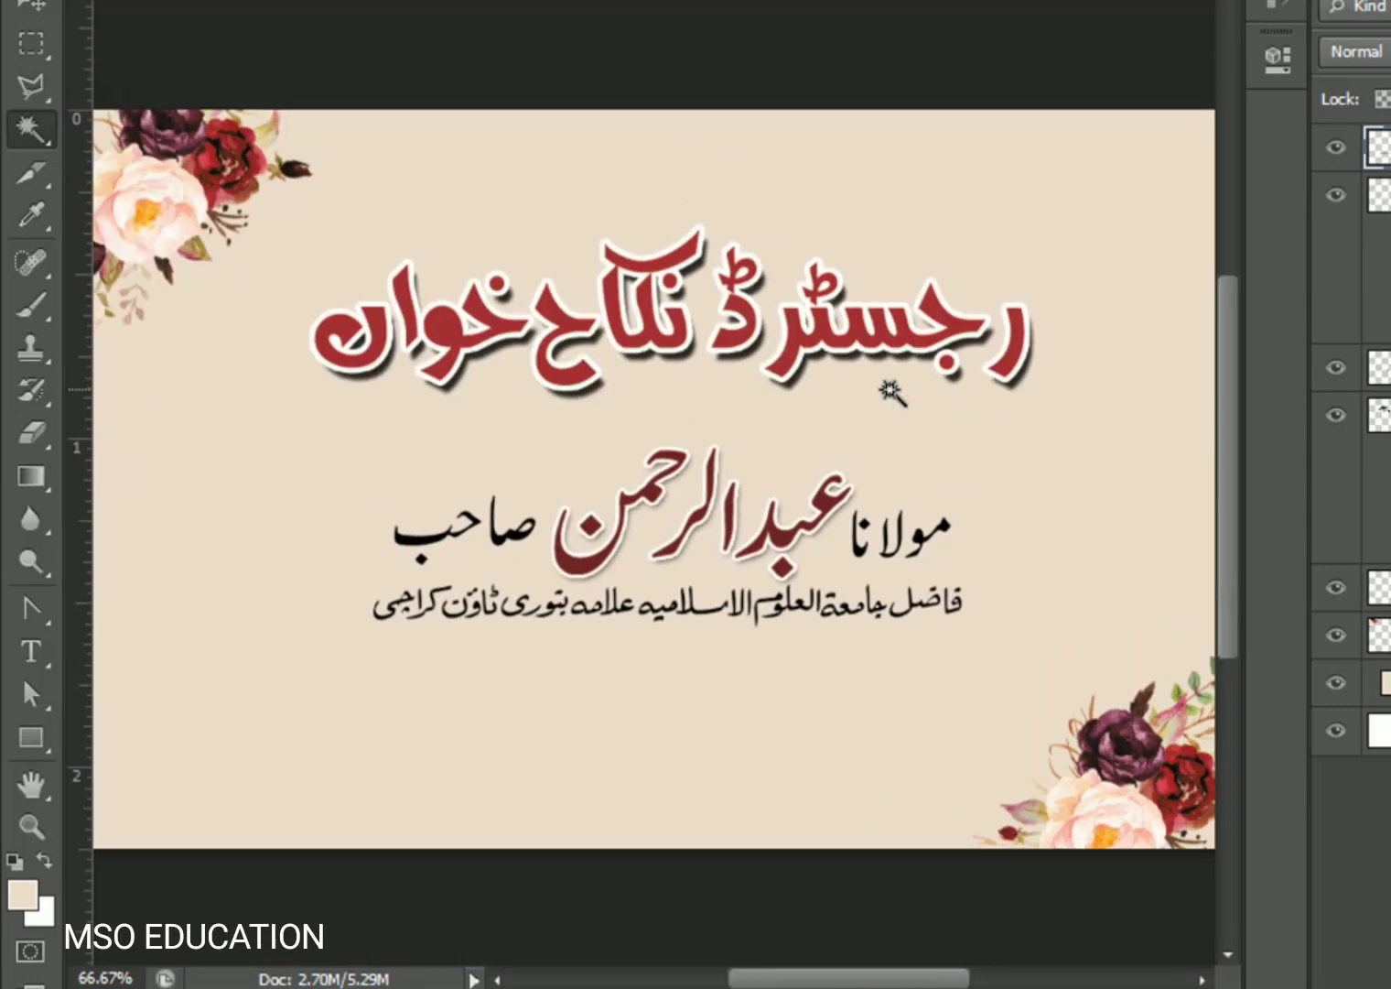
left_click(36, 5)
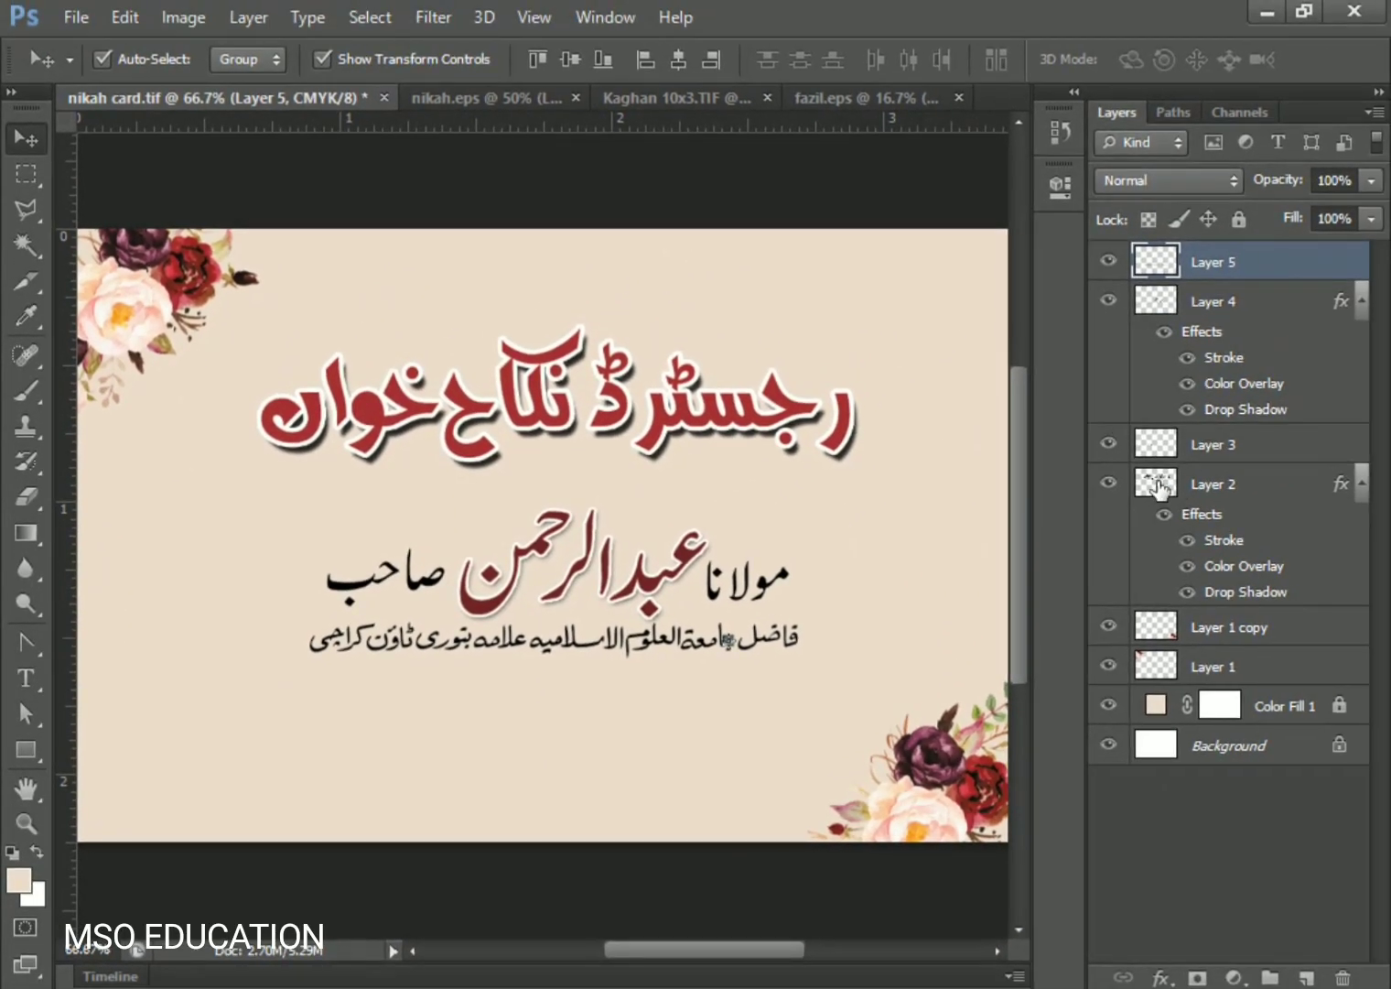
- Scale the name and subtitle layers together to about 122%
left_click(1110, 484)
left_click(1108, 483)
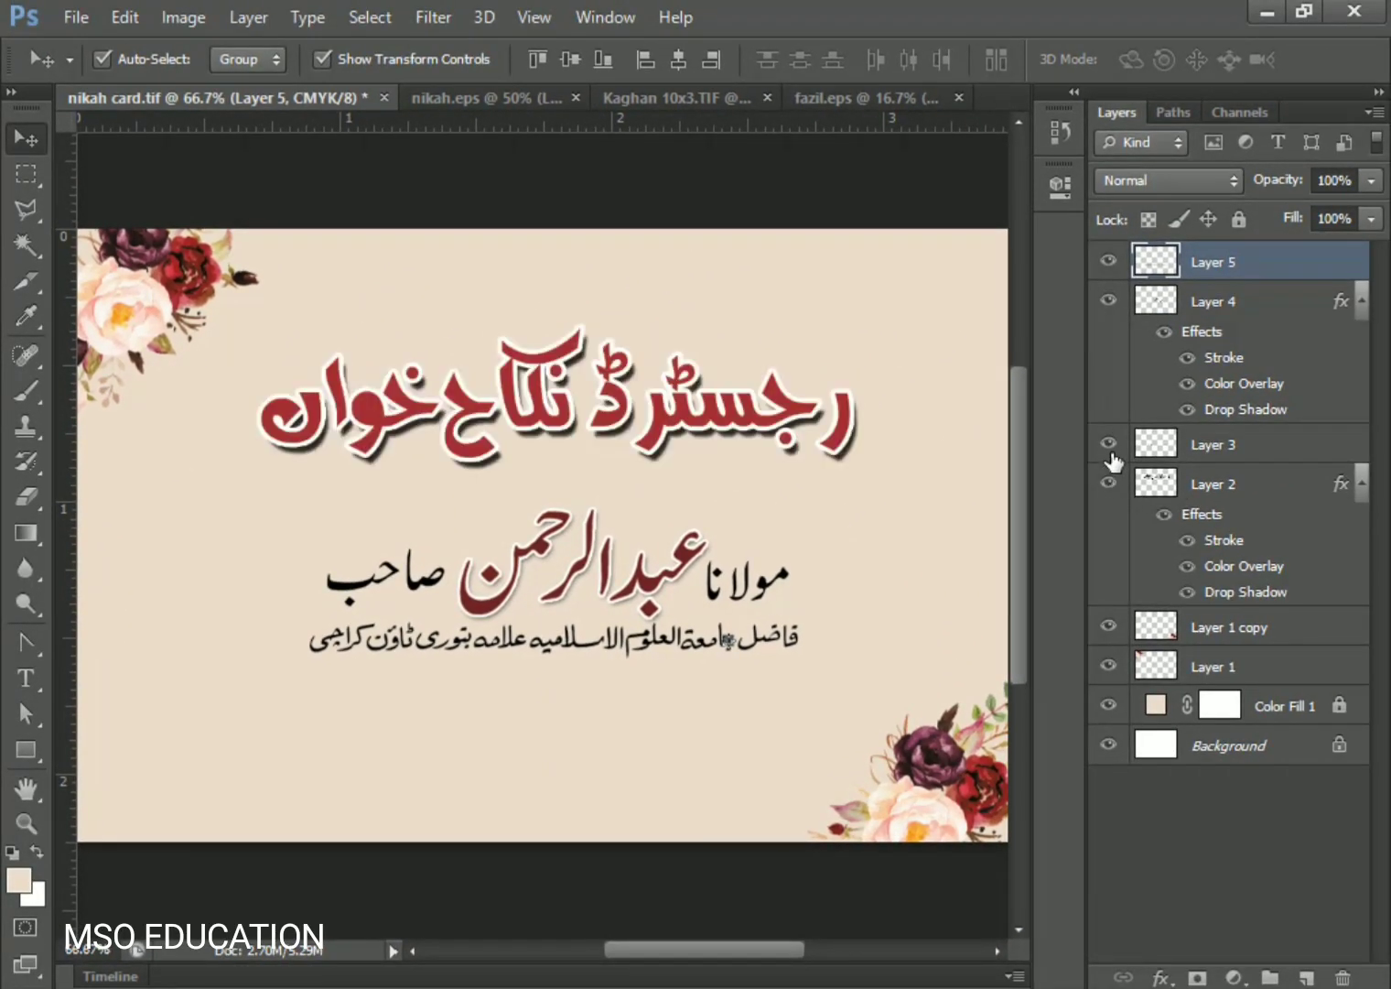
left_click(1220, 447, "shift")
key("ctrl+t")
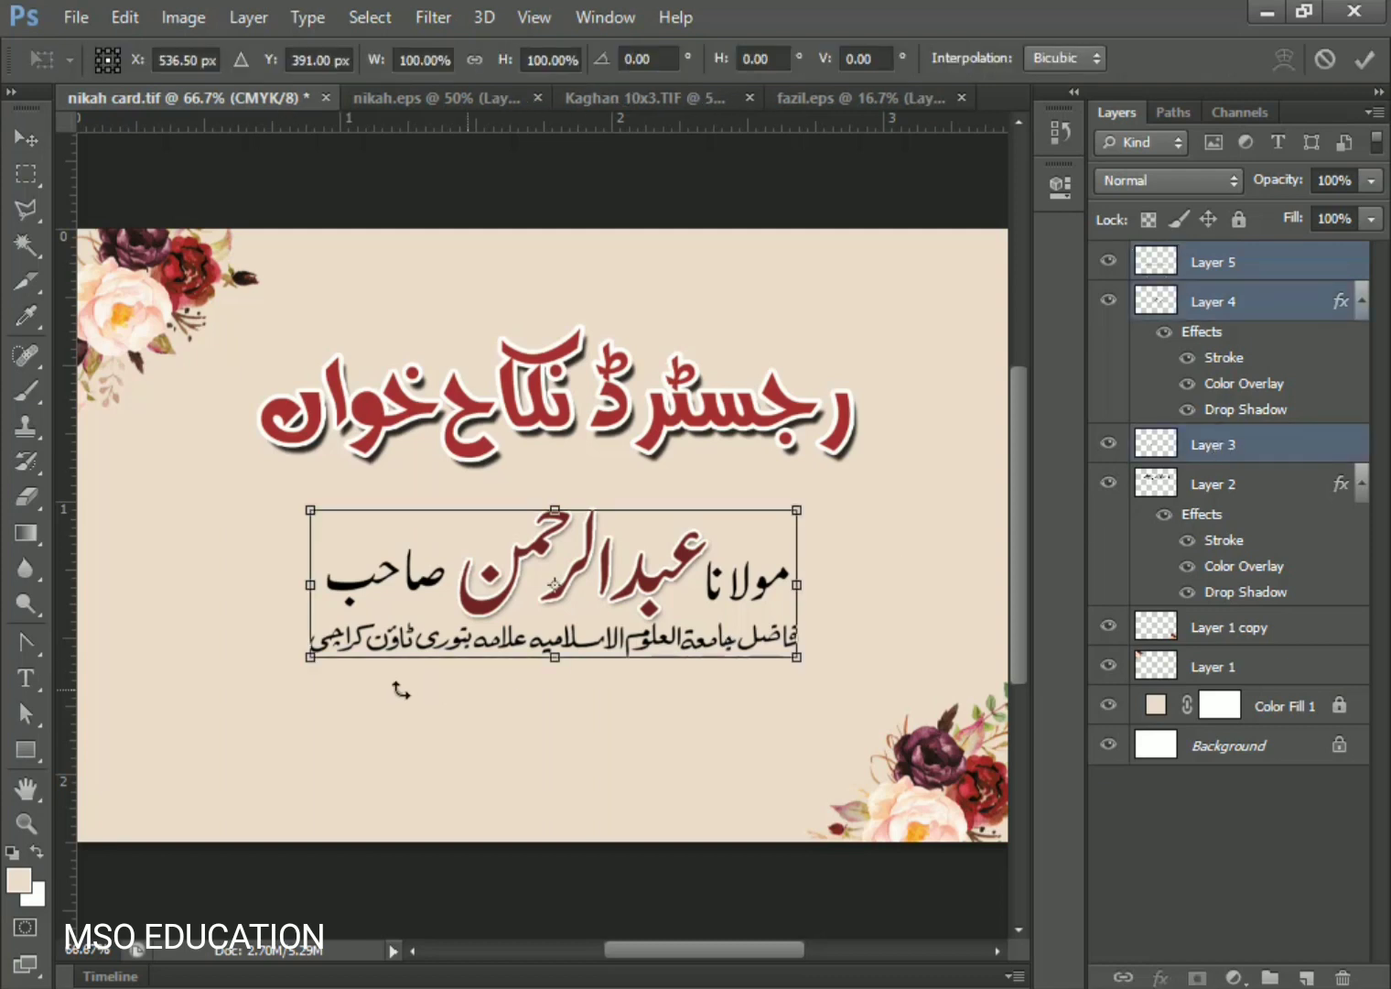
left_click_drag(311, 510, 252, 491)
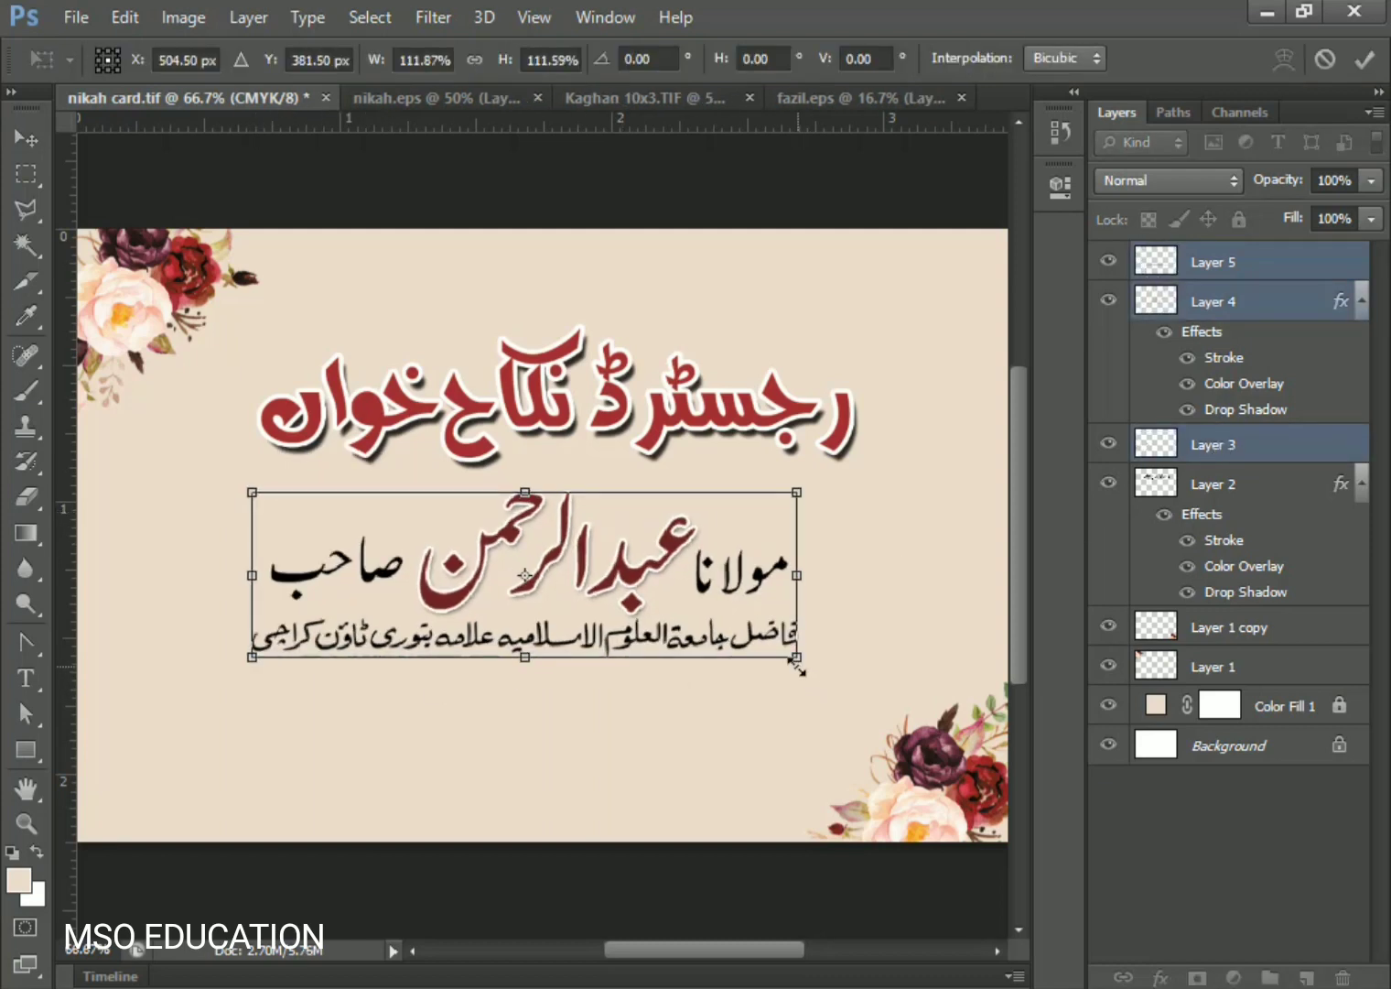
left_click_drag(853, 674, 849, 673)
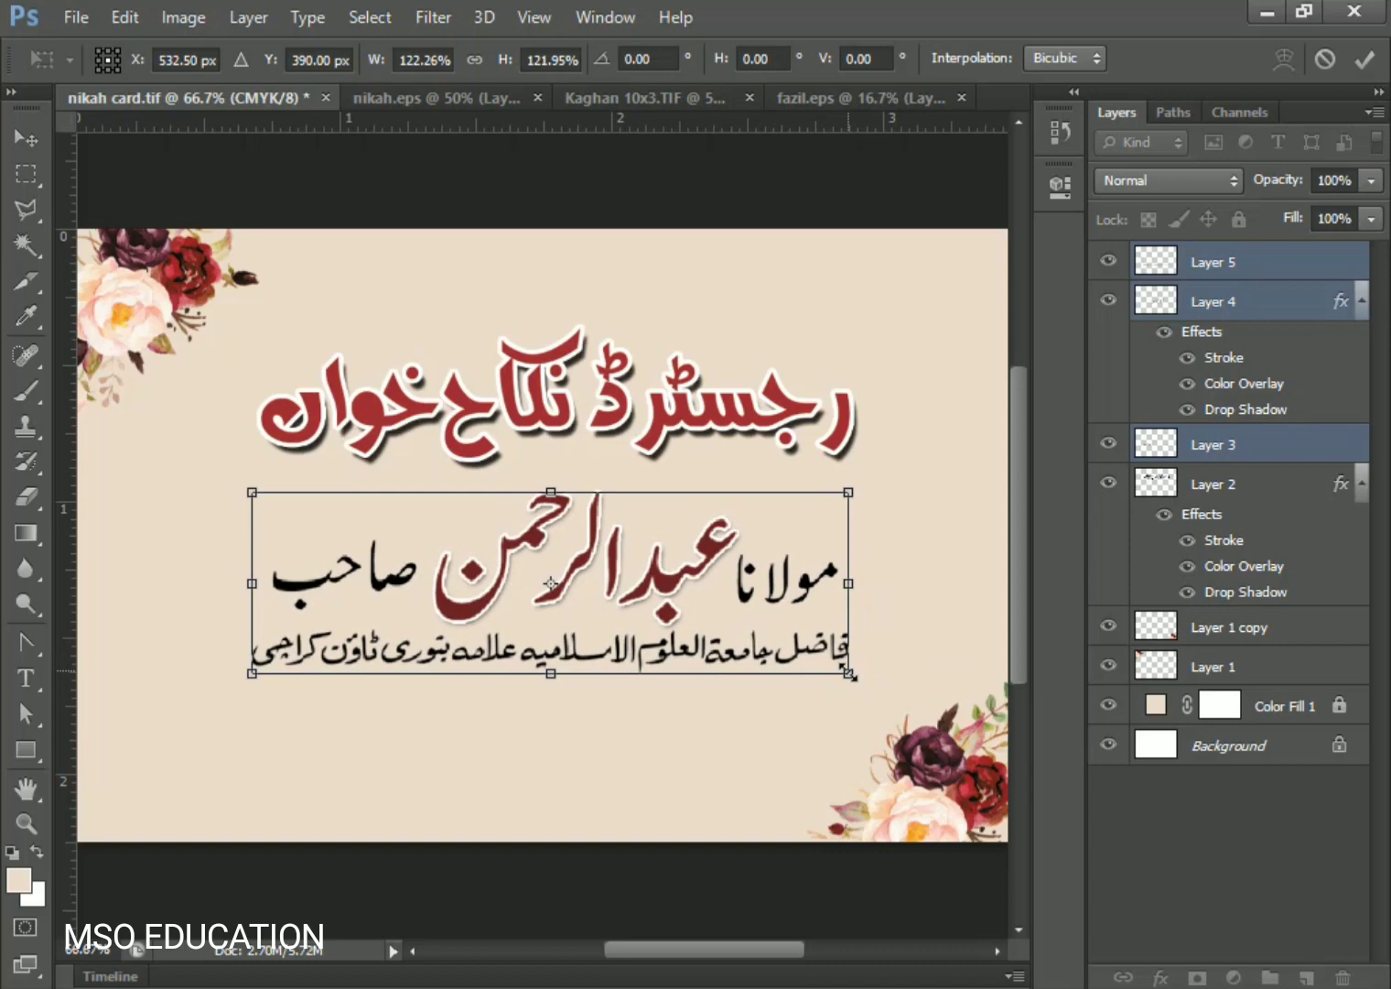
key("Return")
- Paste the 'رابطہ نمبر:' label from nikah.eps, shrink it to about 49% and place it near the bottom
left_click(669, 425)
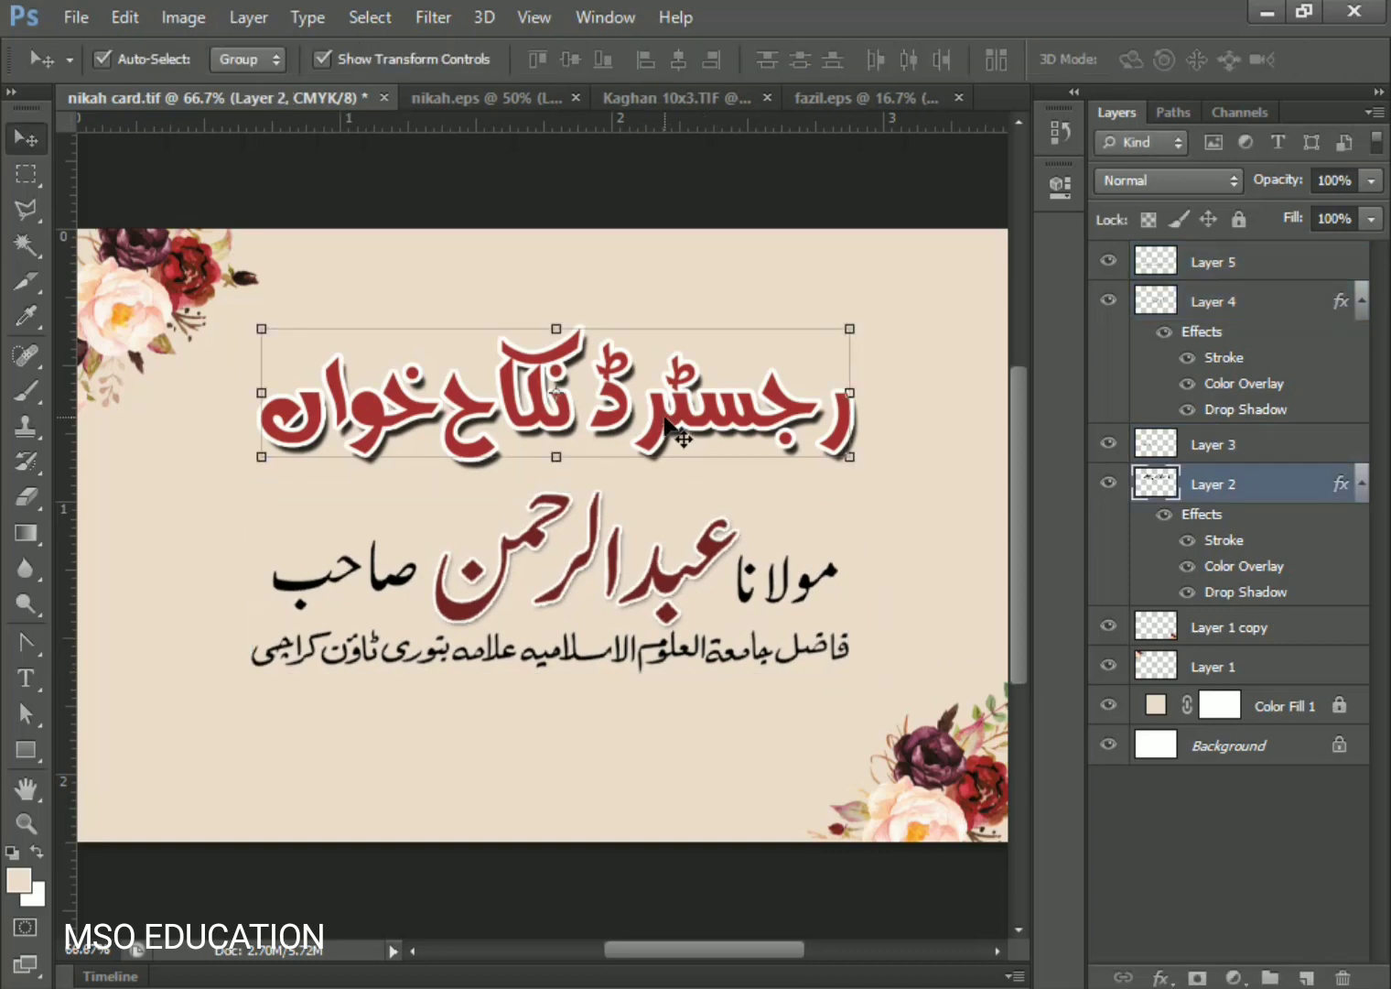
key("ctrl+t")
left_click_drag(851, 328, 932, 254)
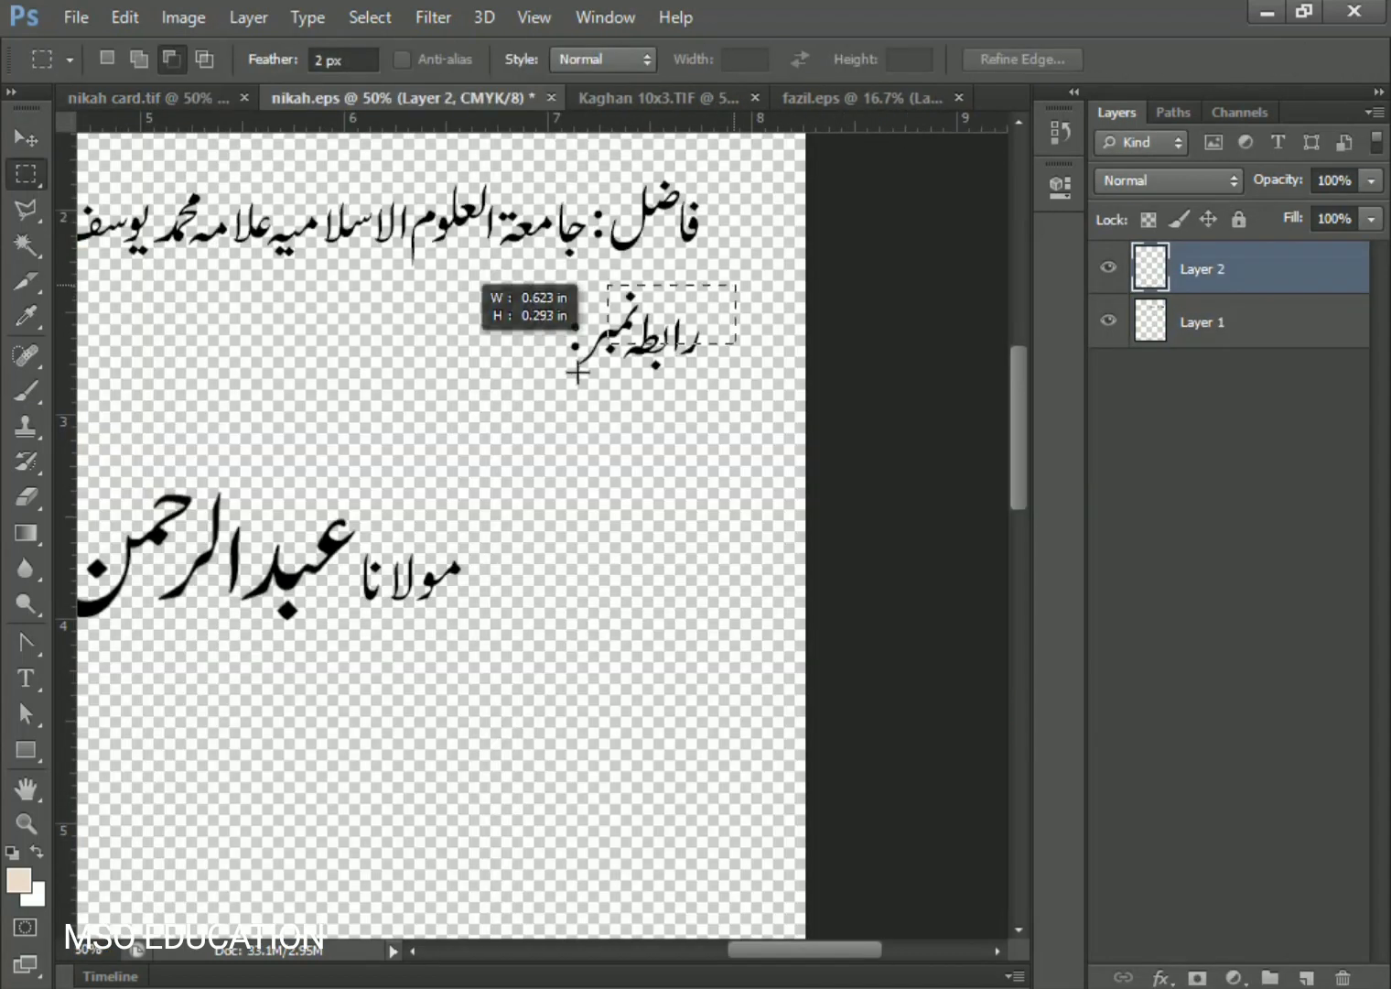
left_click(1190, 319)
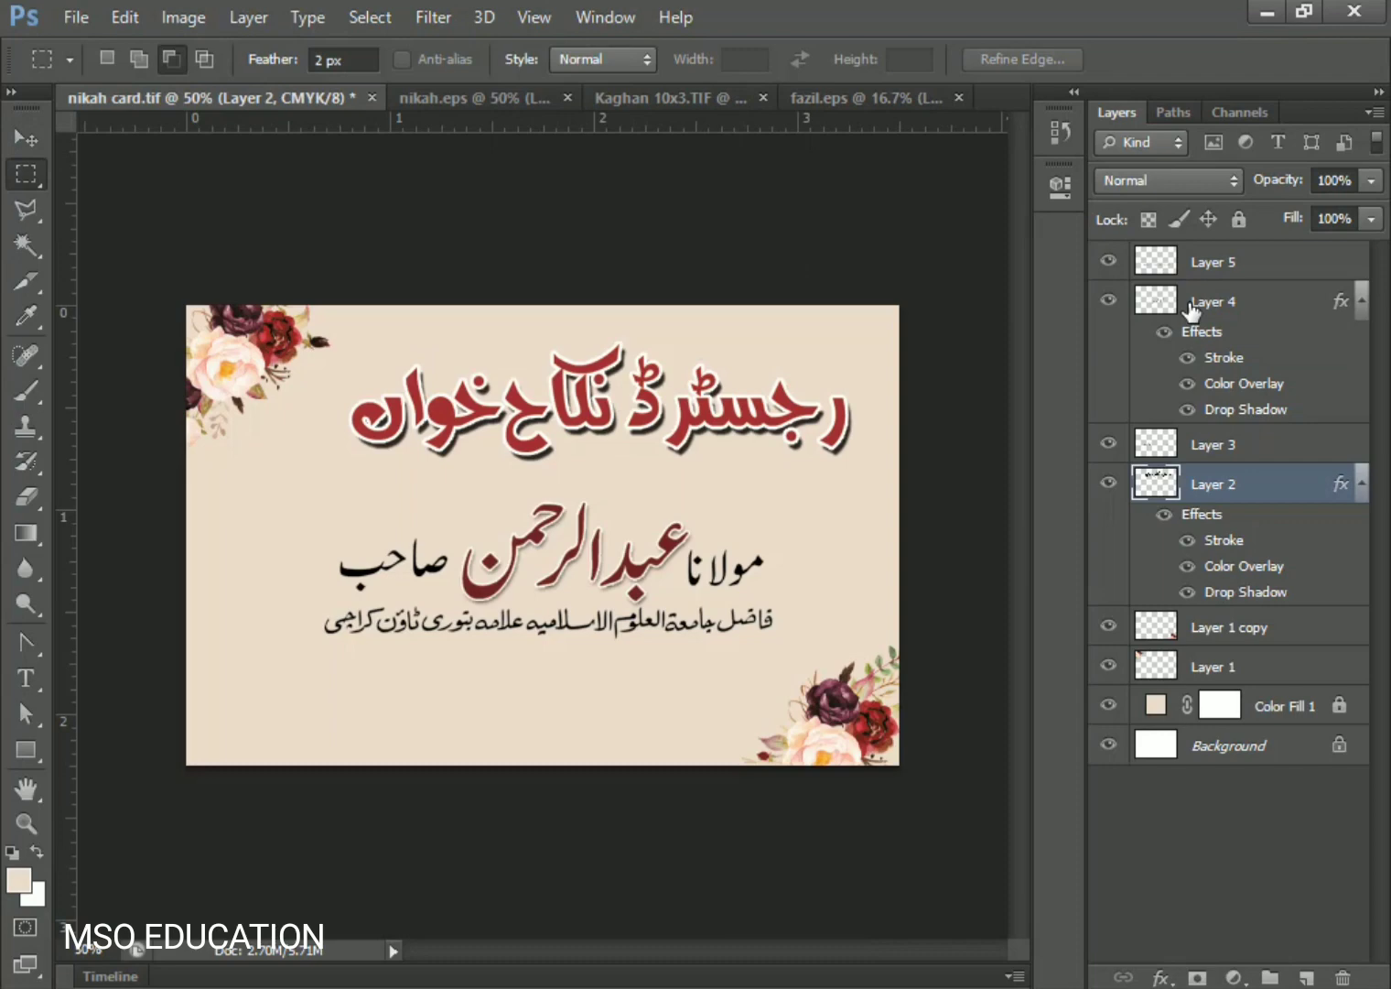
key("ctrl+v")
key("ctrl+t")
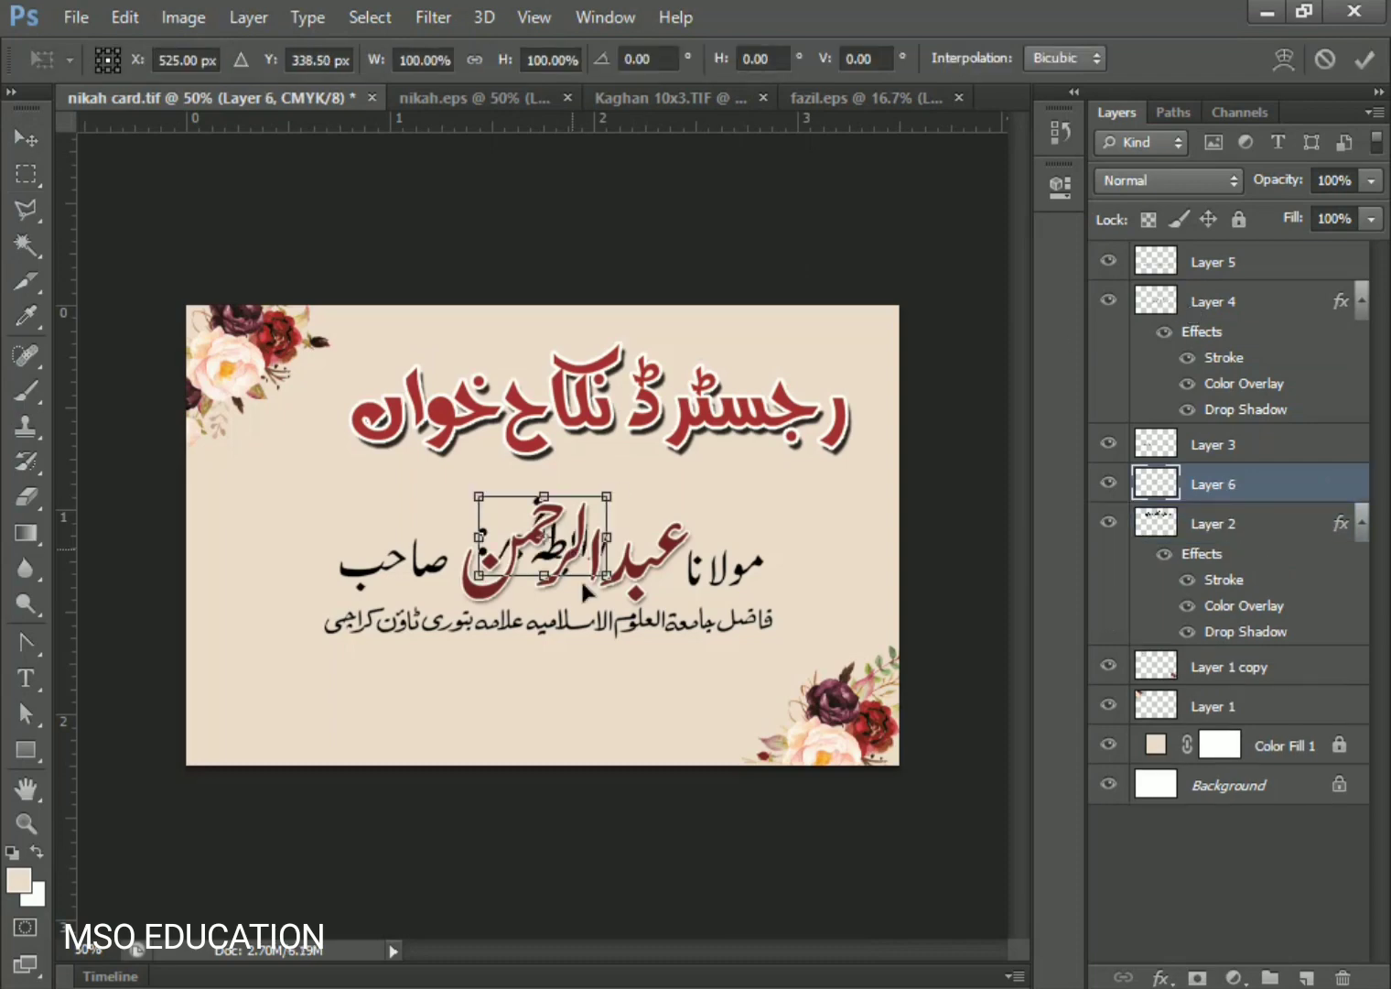
left_click_drag(583, 586, 580, 745)
left_click_drag(595, 671, 622, 712)
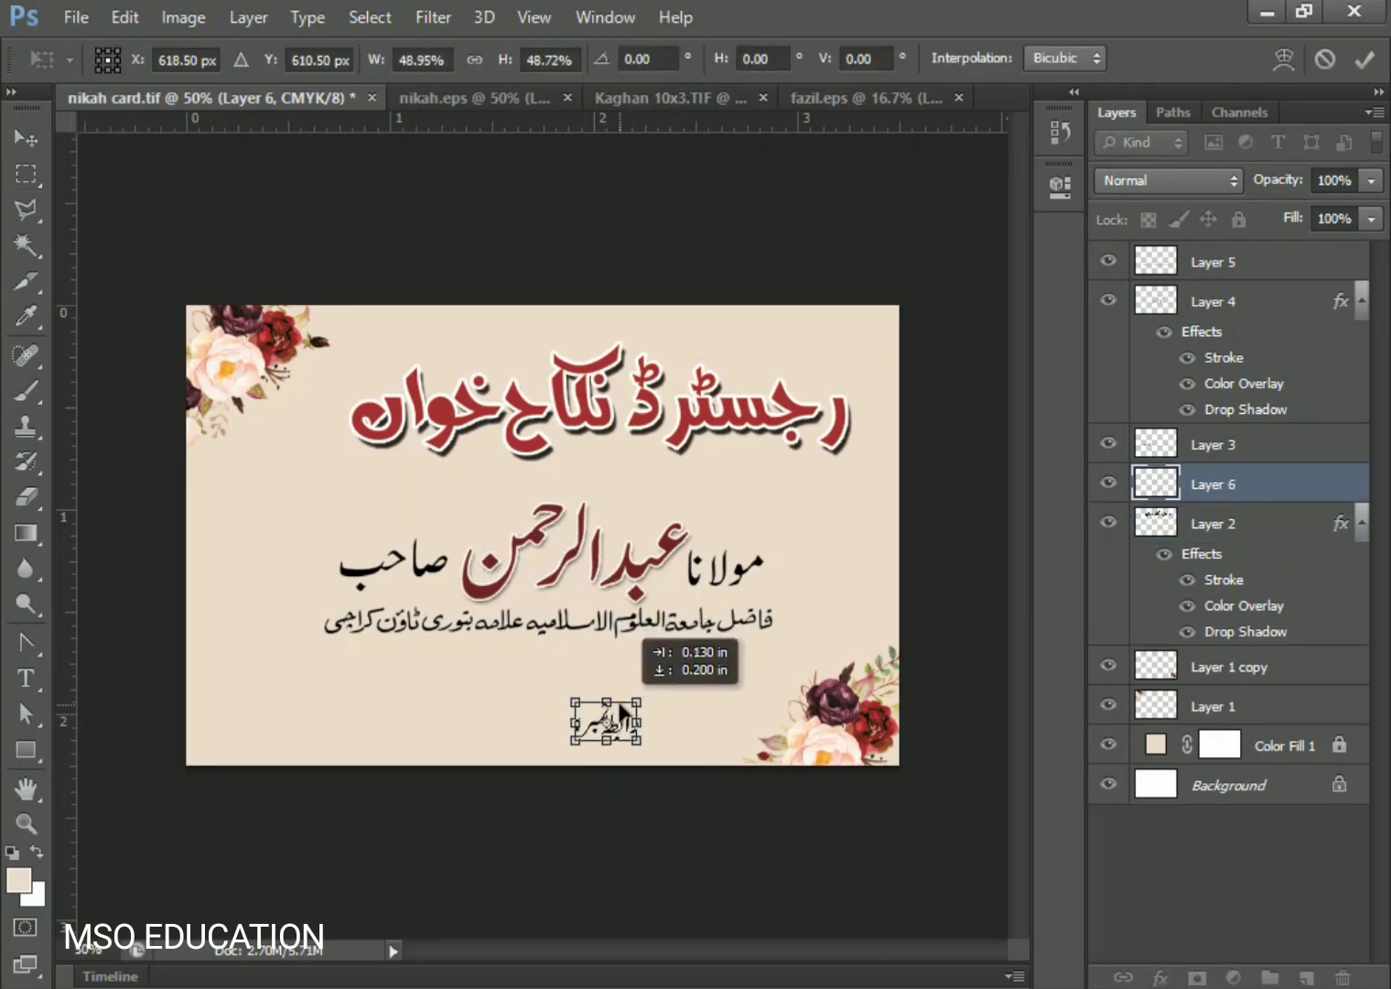
key("Return")
key("ctrl+plus")
key("ctrl+plus")
- Set the Rounded Rectangle tool's radius to 50 px and add a new layer below the label
scroll(637, 813, "down", 3)
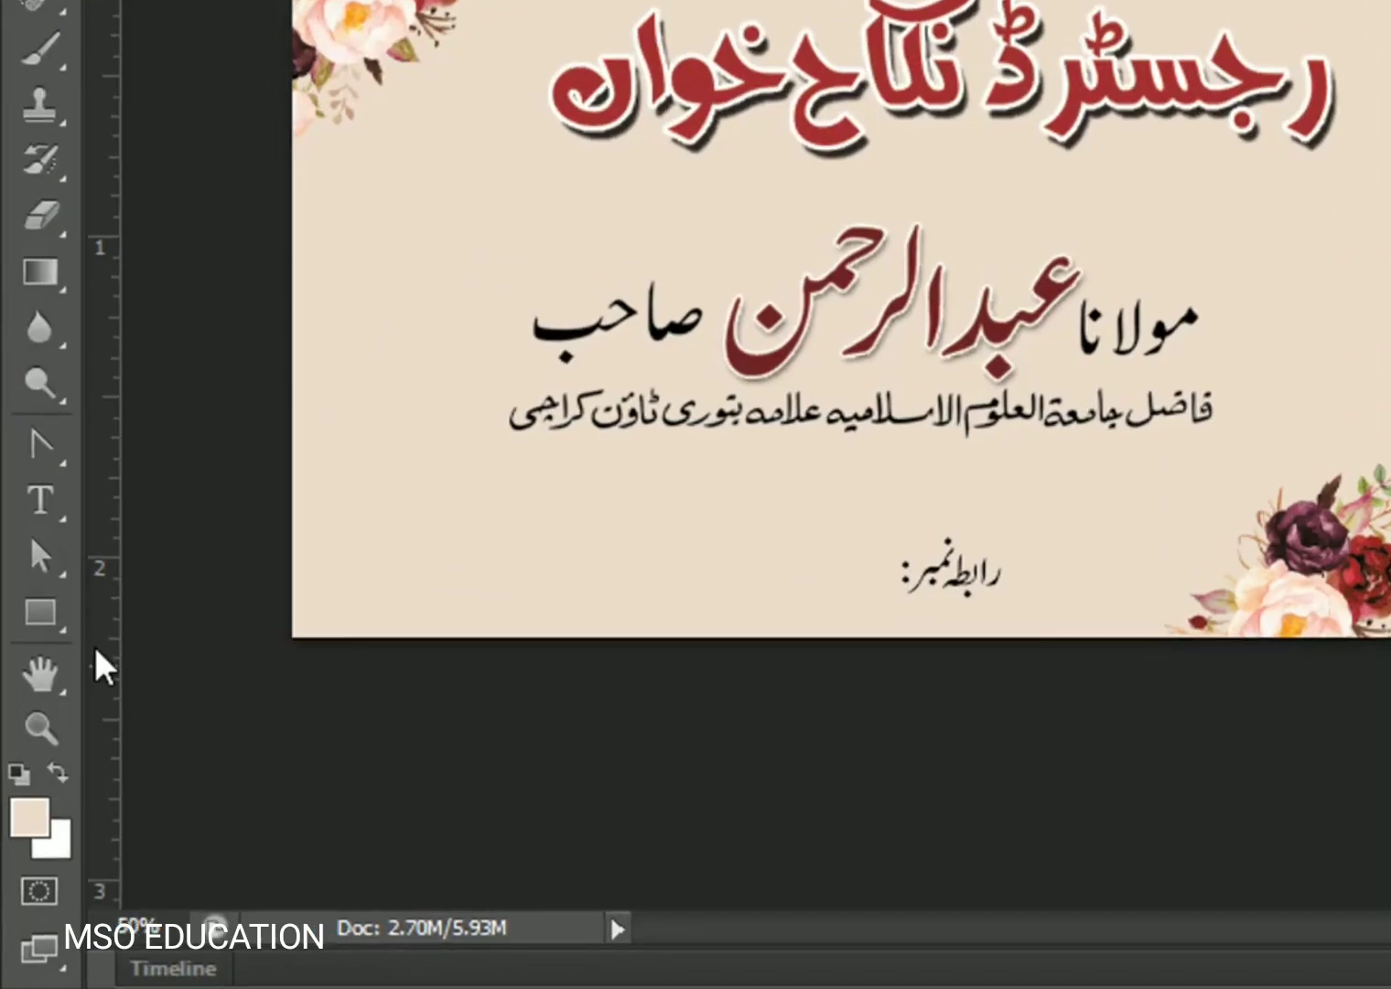
right_click(42, 622)
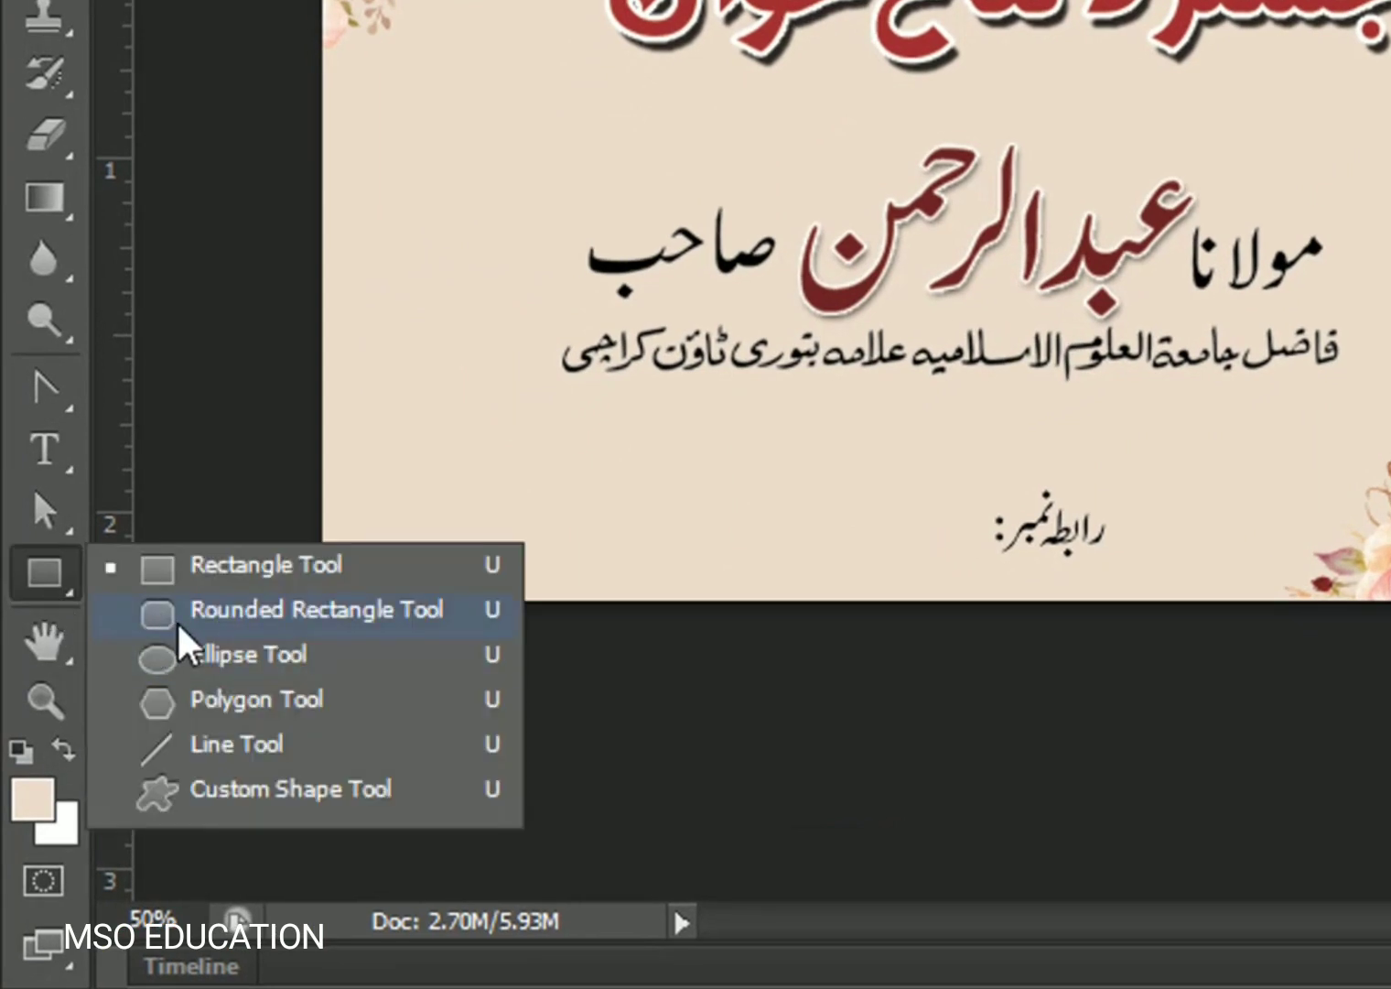
left_click(178, 611)
left_click_drag(380, 472, 1184, 572)
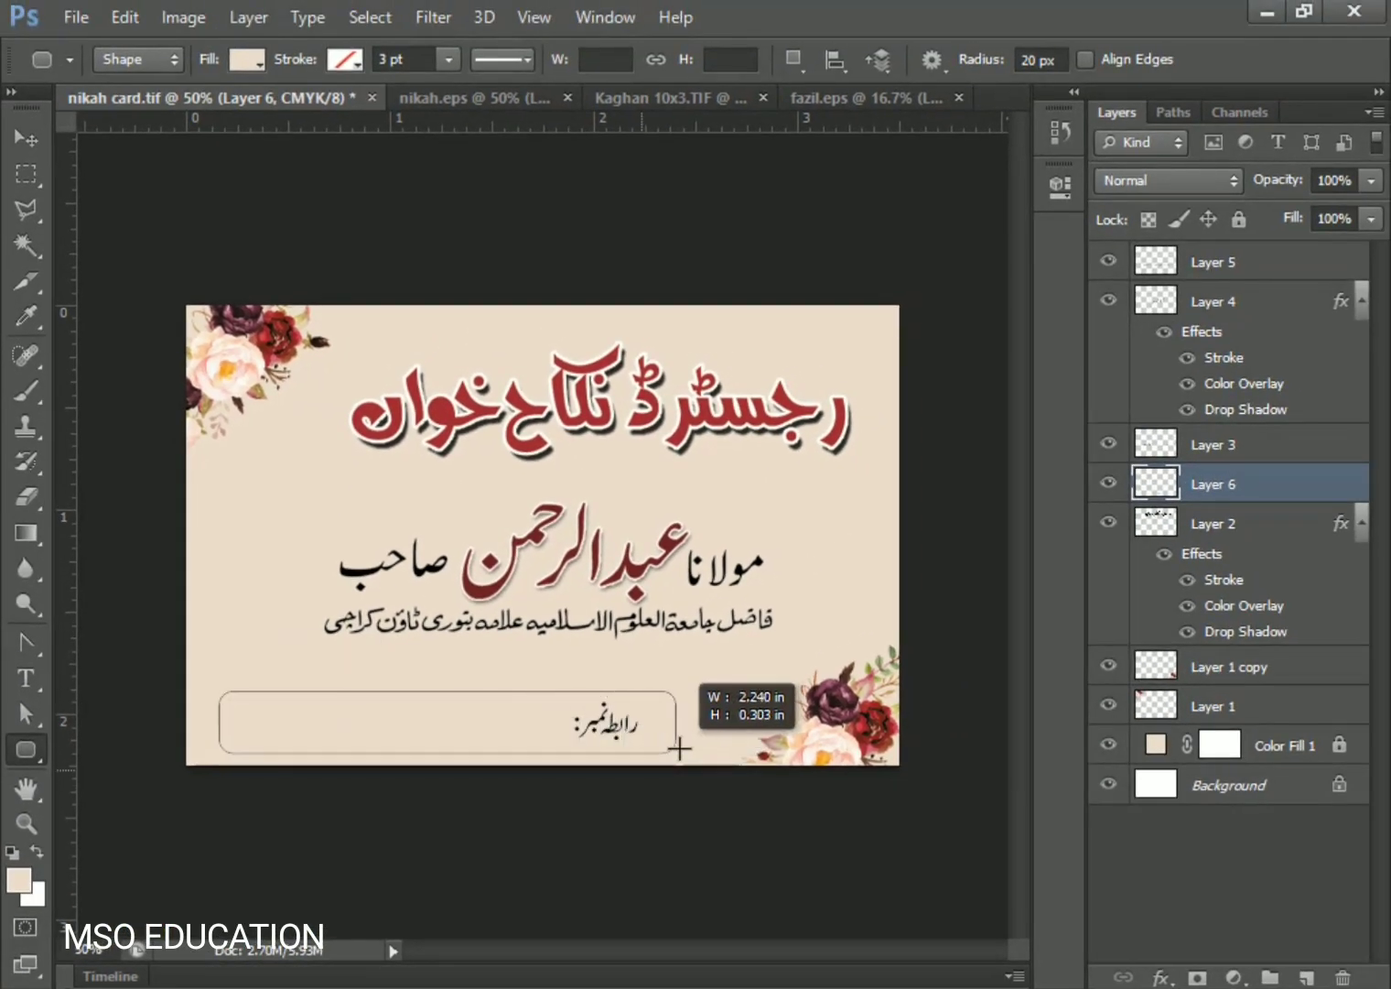
left_click_drag(679, 749, 677, 746)
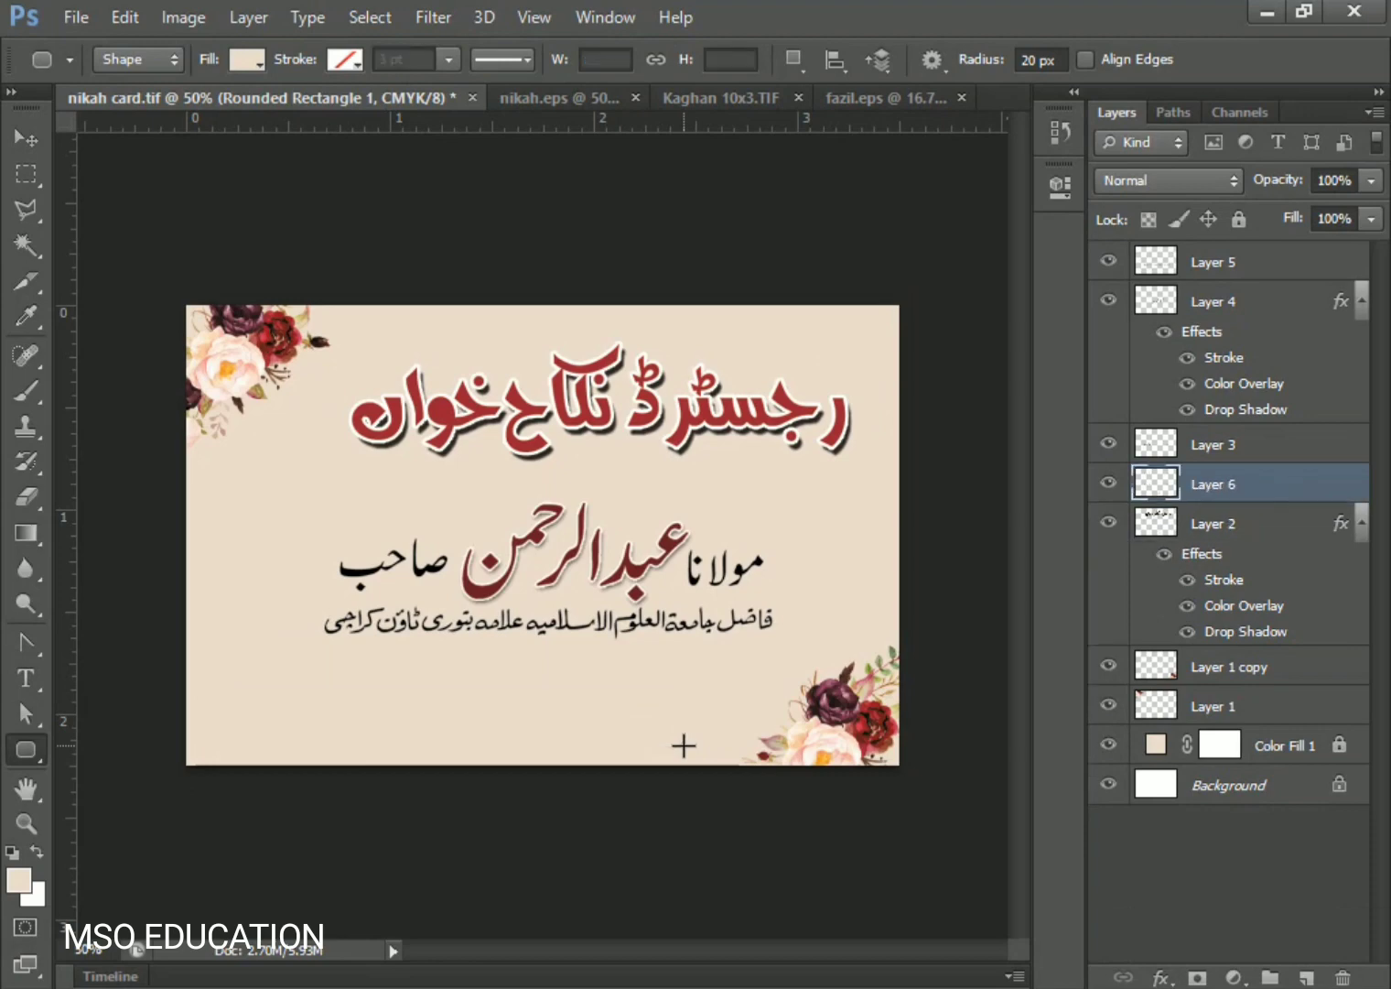
key("ctrl+z")
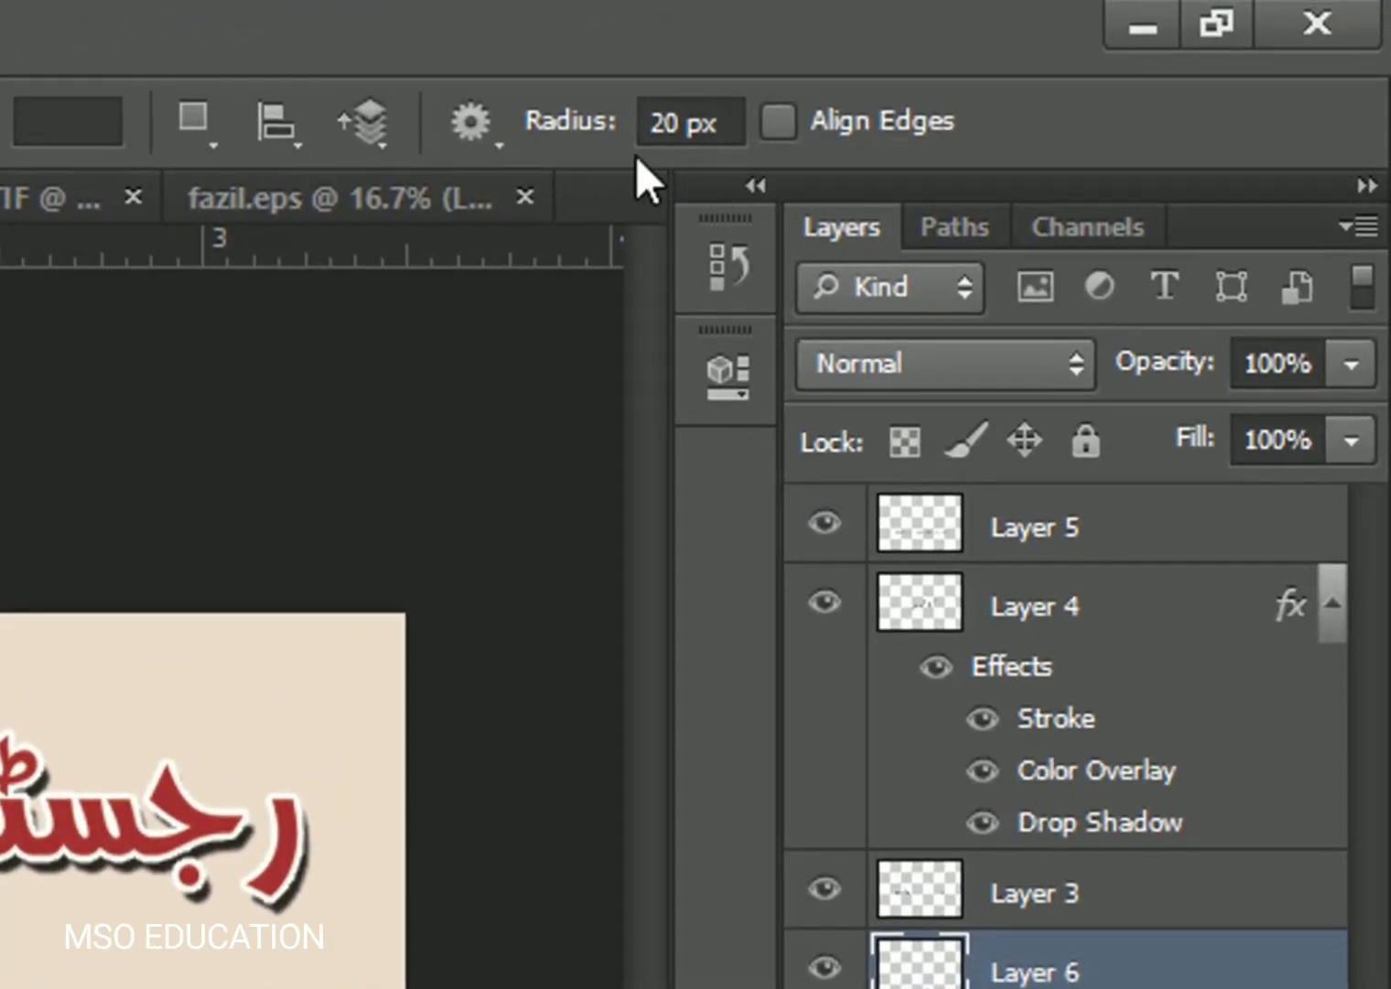
left_click_drag(682, 123, 644, 123)
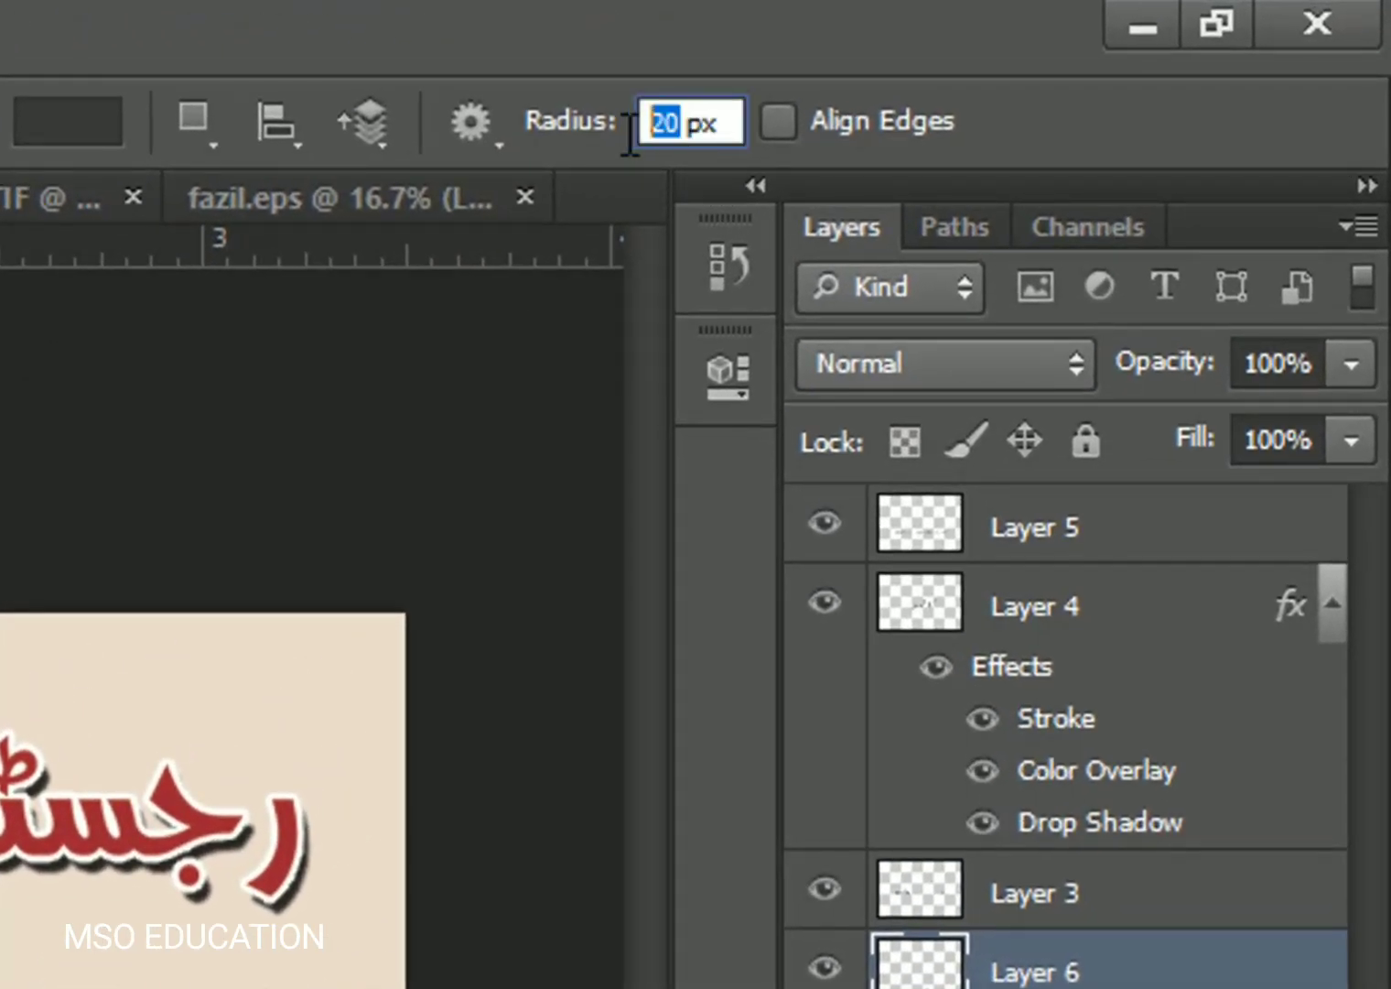
type("50")
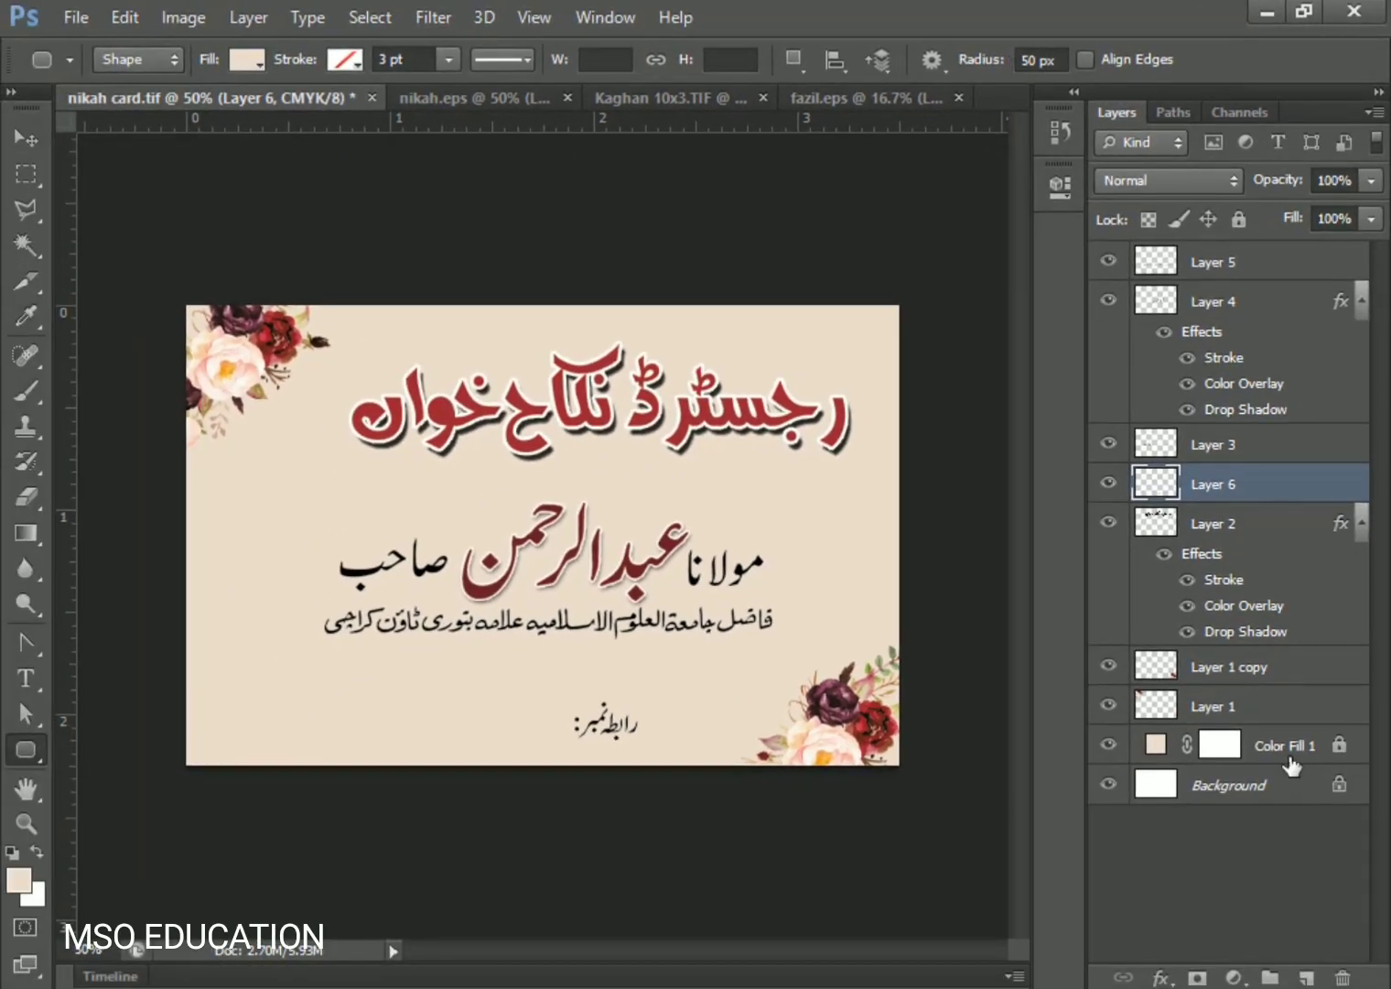
left_click(1307, 978, "ctrl")
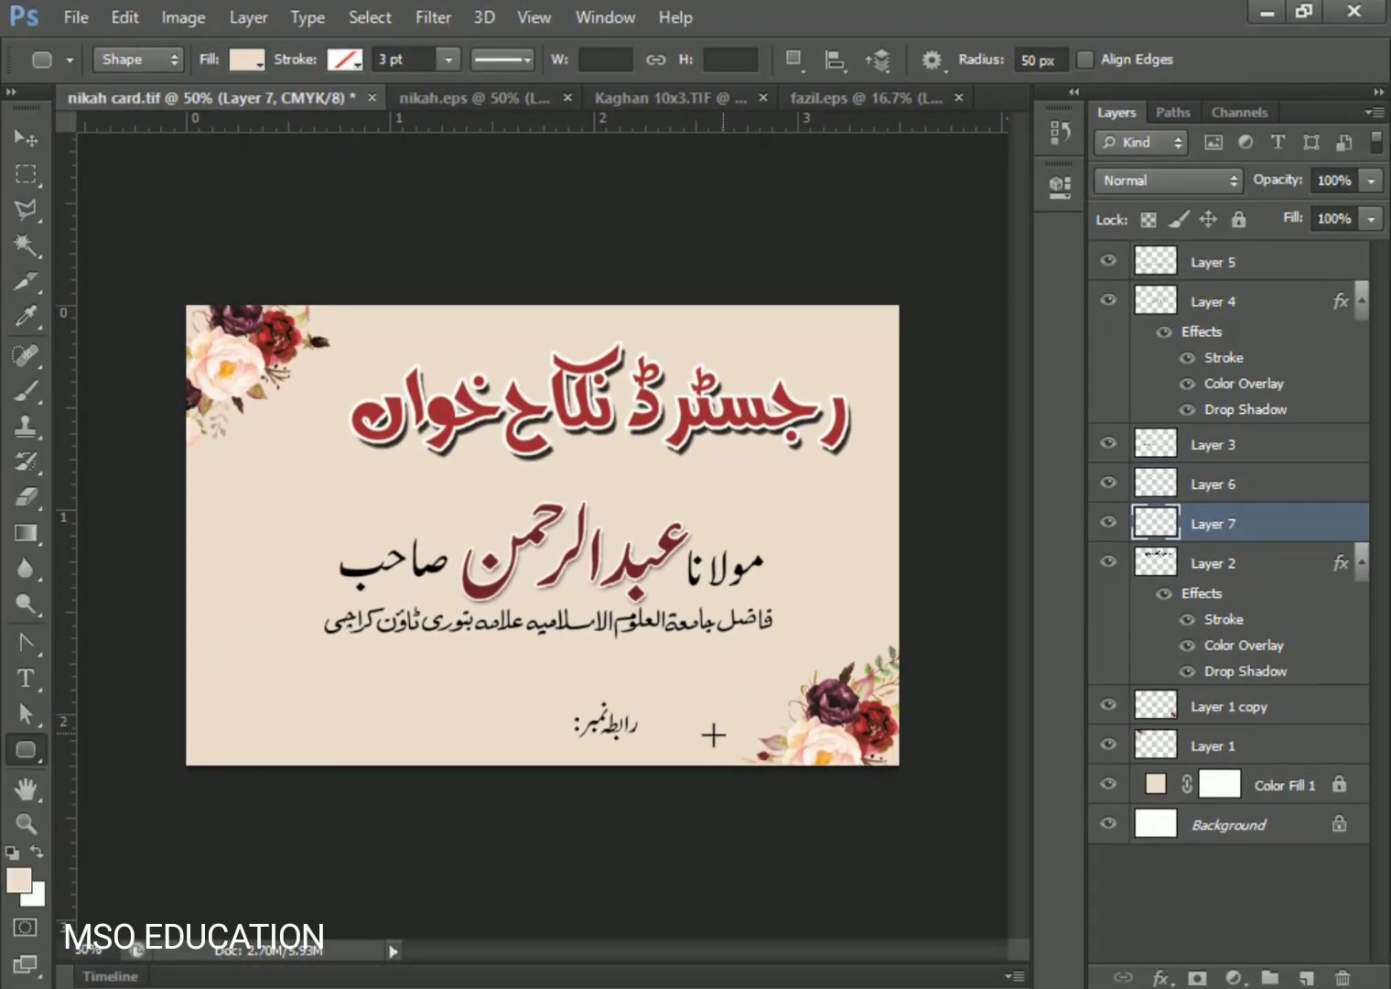
- Draw the rounded bar across the card's bottom, filled with maroon sampled from the name
left_click_drag(692, 697, 221, 751)
left_click(247, 59)
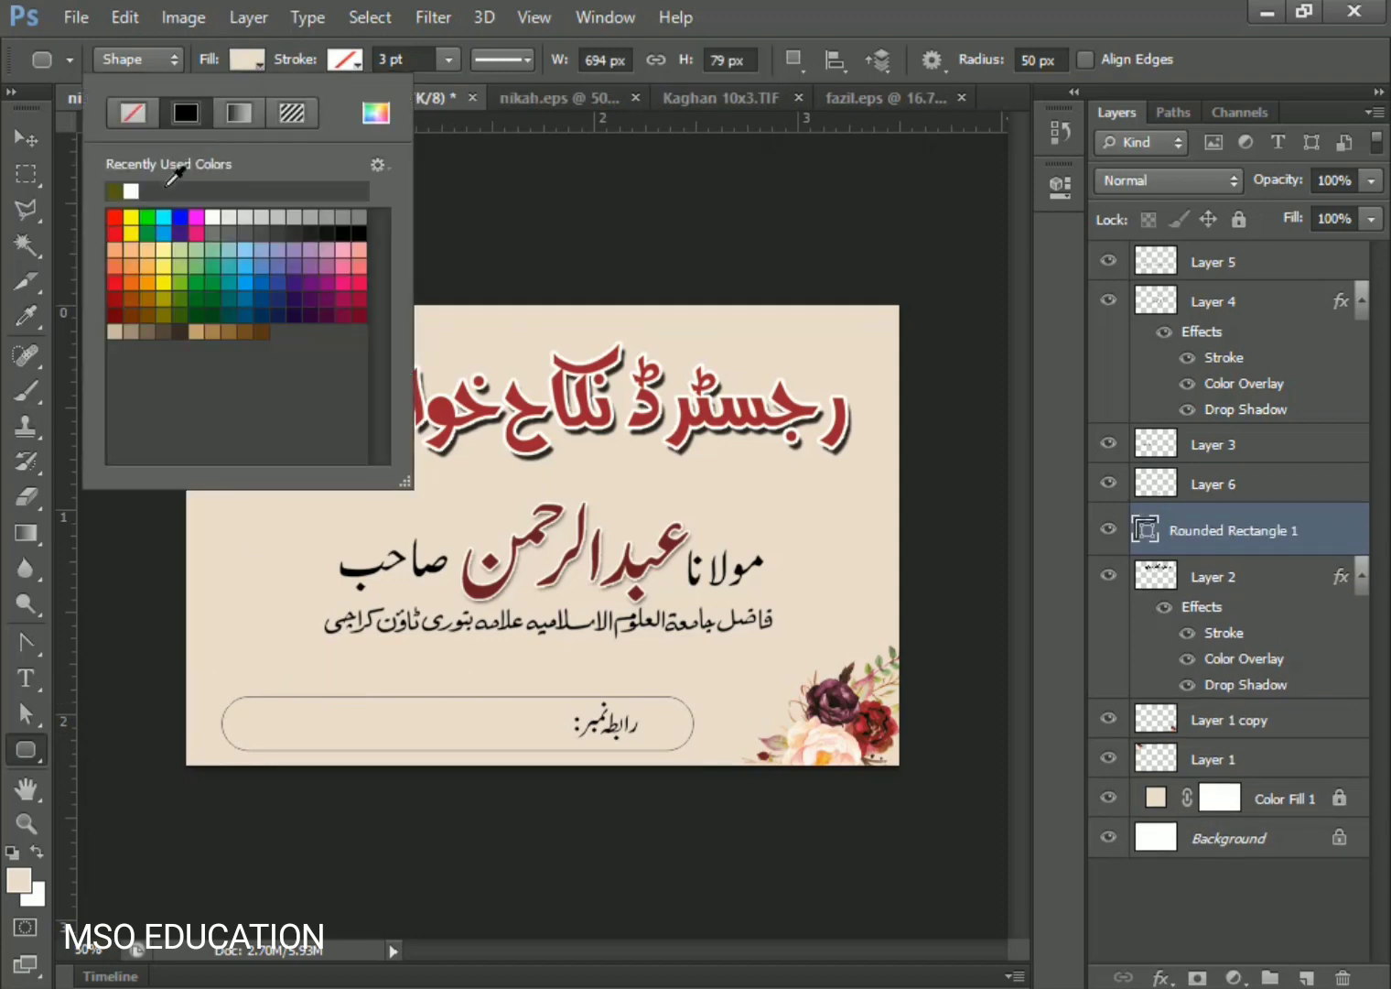
left_click(375, 113)
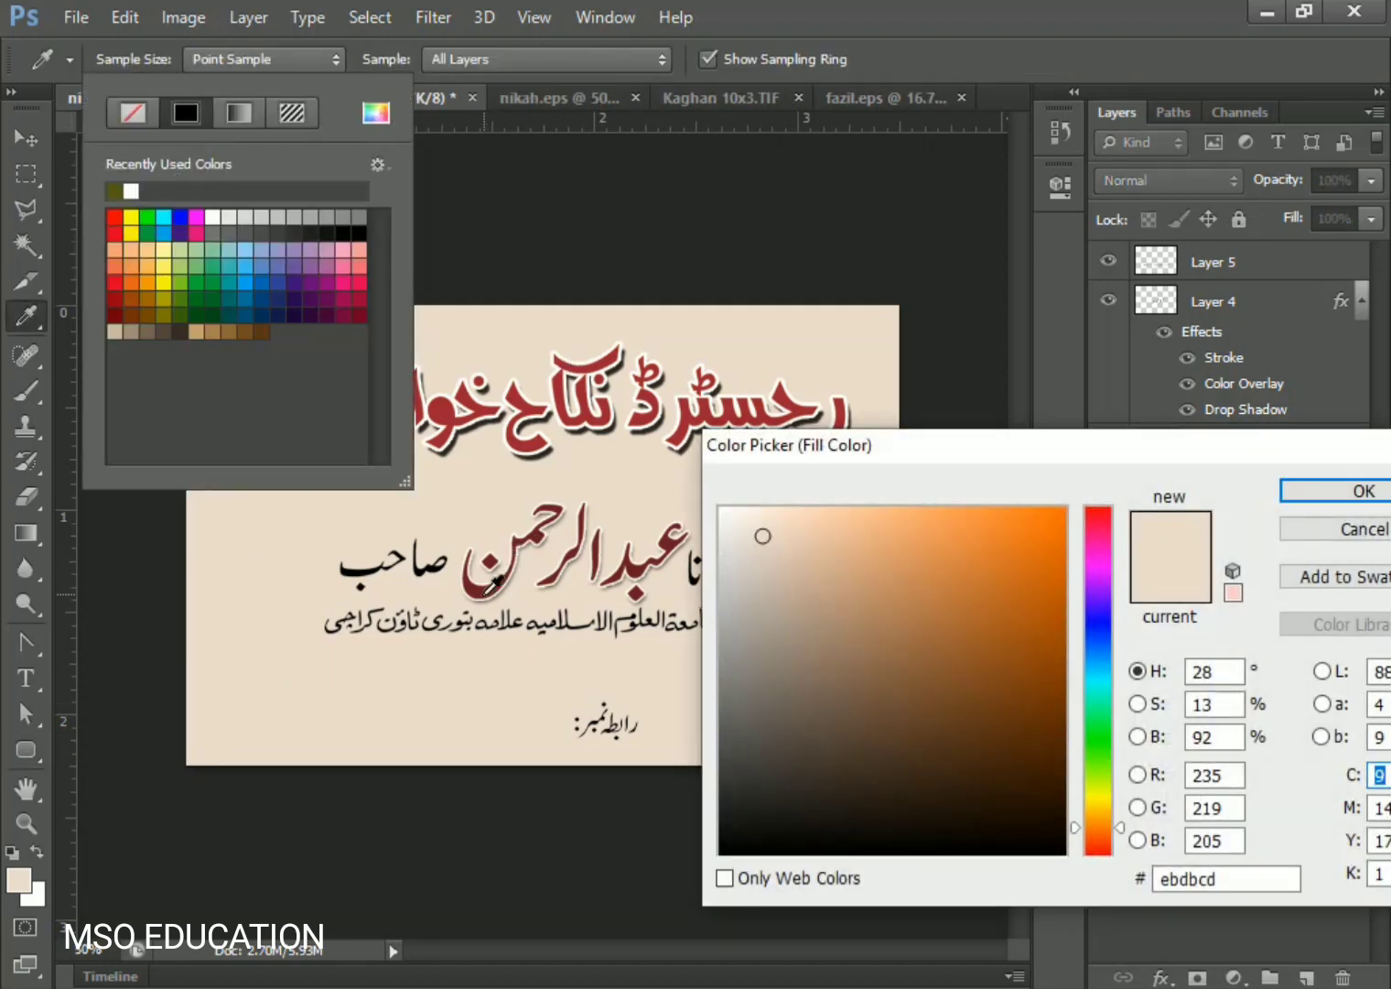
left_click(486, 587)
left_click(1319, 491)
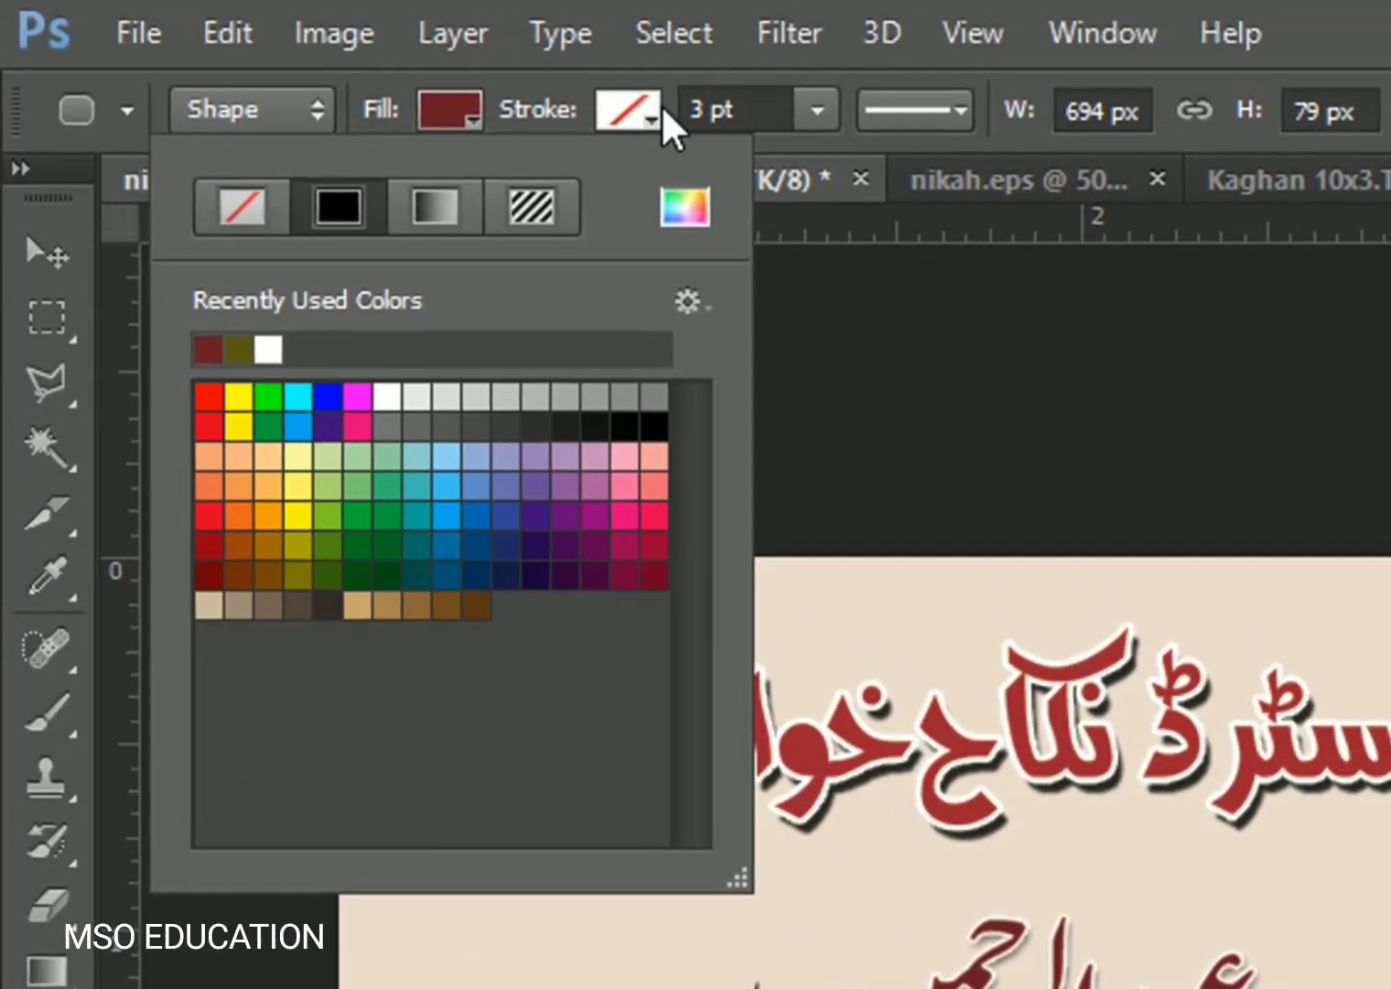
- Give the bar a white 1 pt stroke outline
left_click(646, 117)
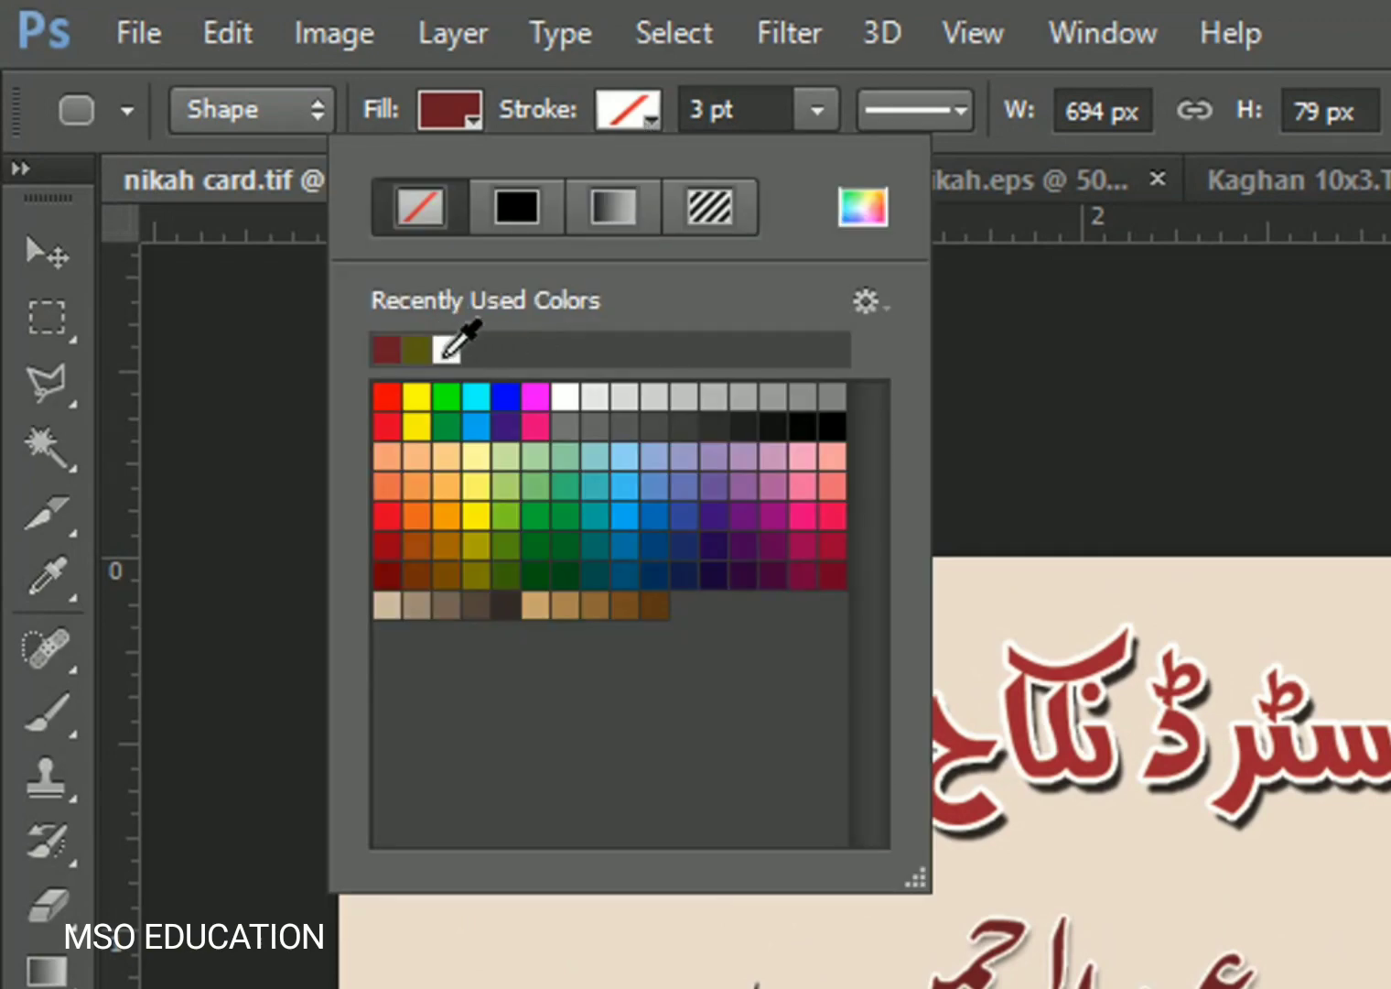
left_click(447, 349)
left_click(776, 110)
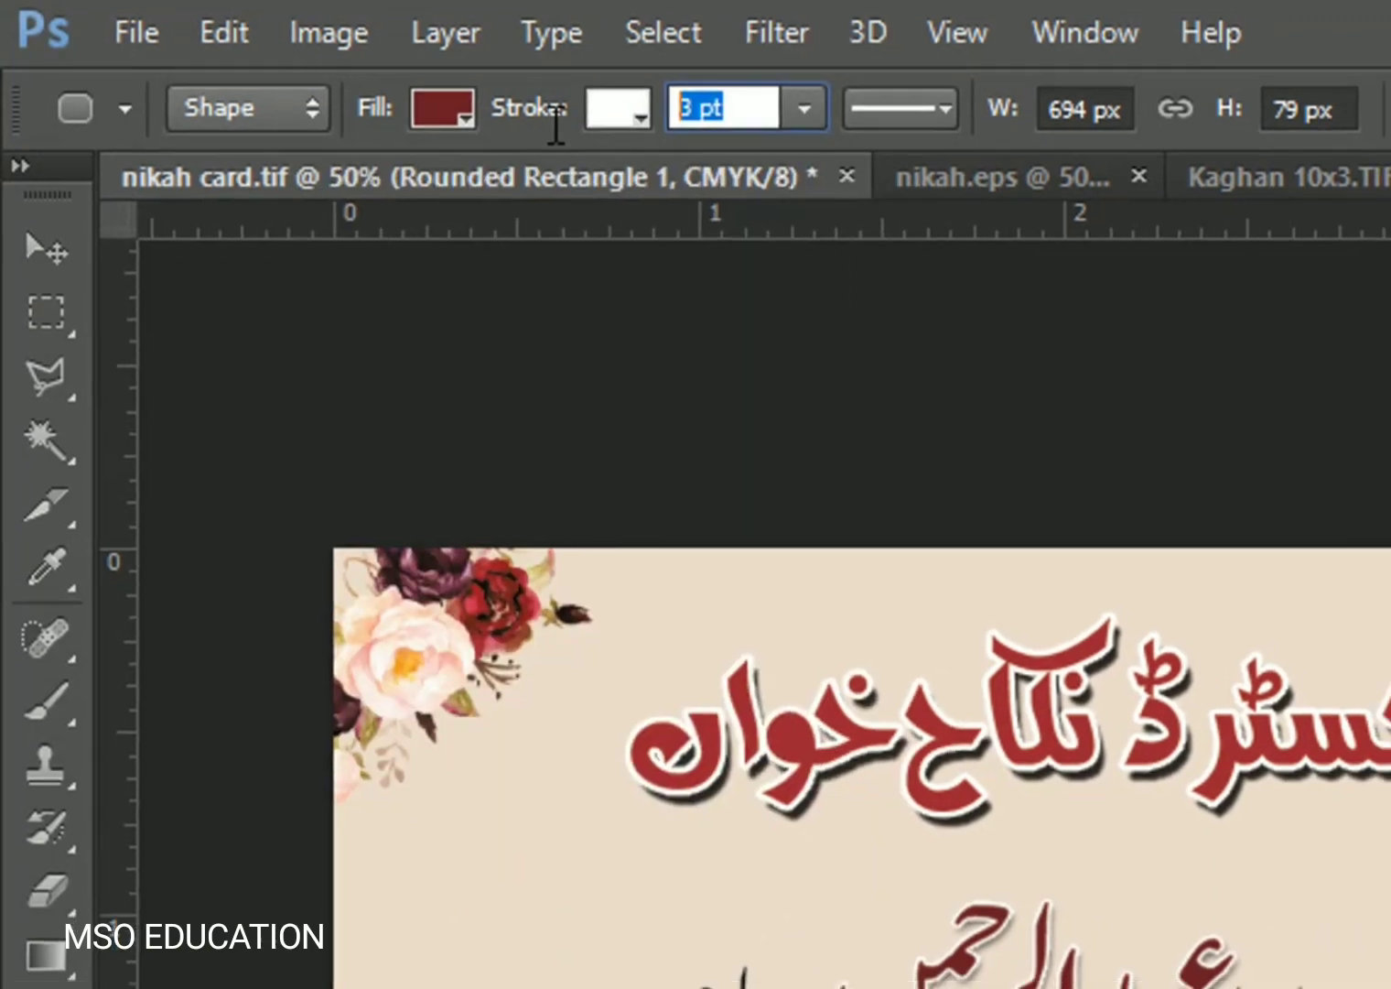
type("1")
key("Return")
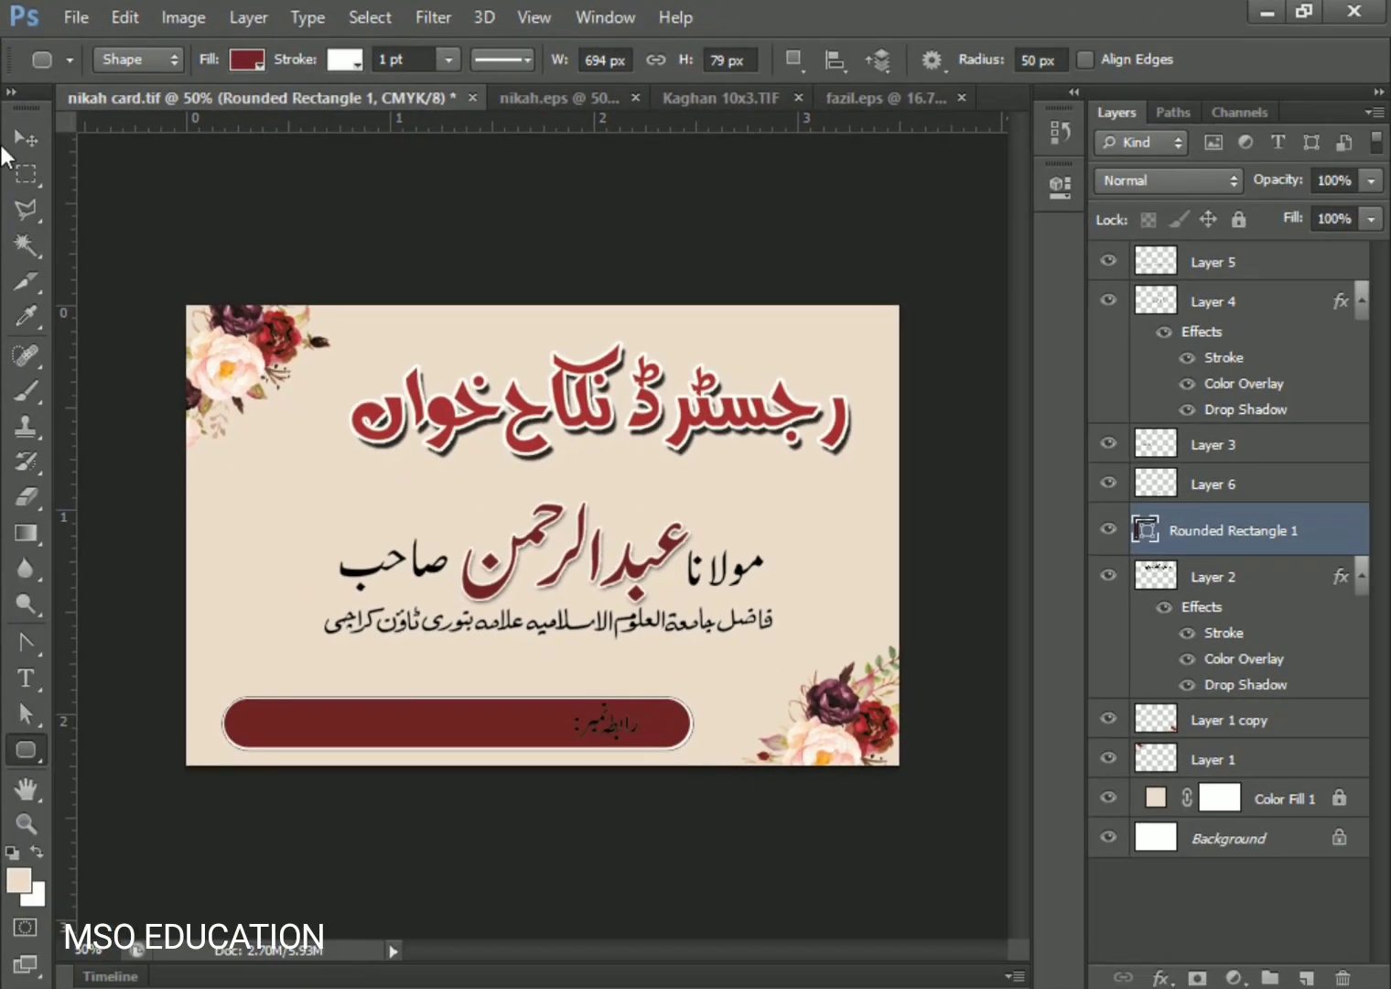
left_click(43, 139)
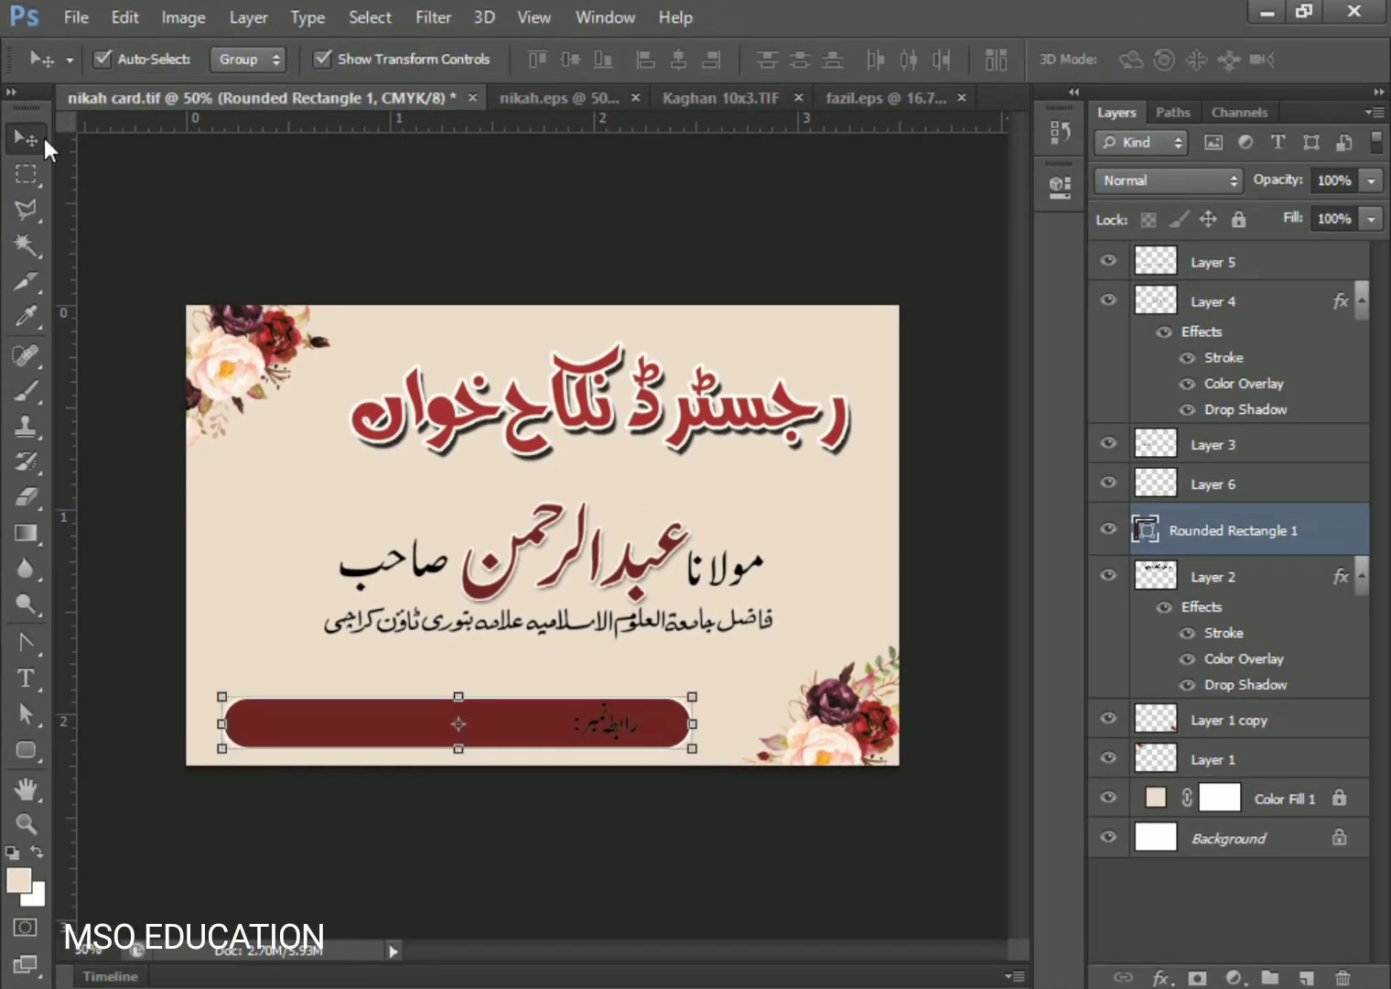
- Apply a white colour overlay to the contact label layer
left_click(620, 728)
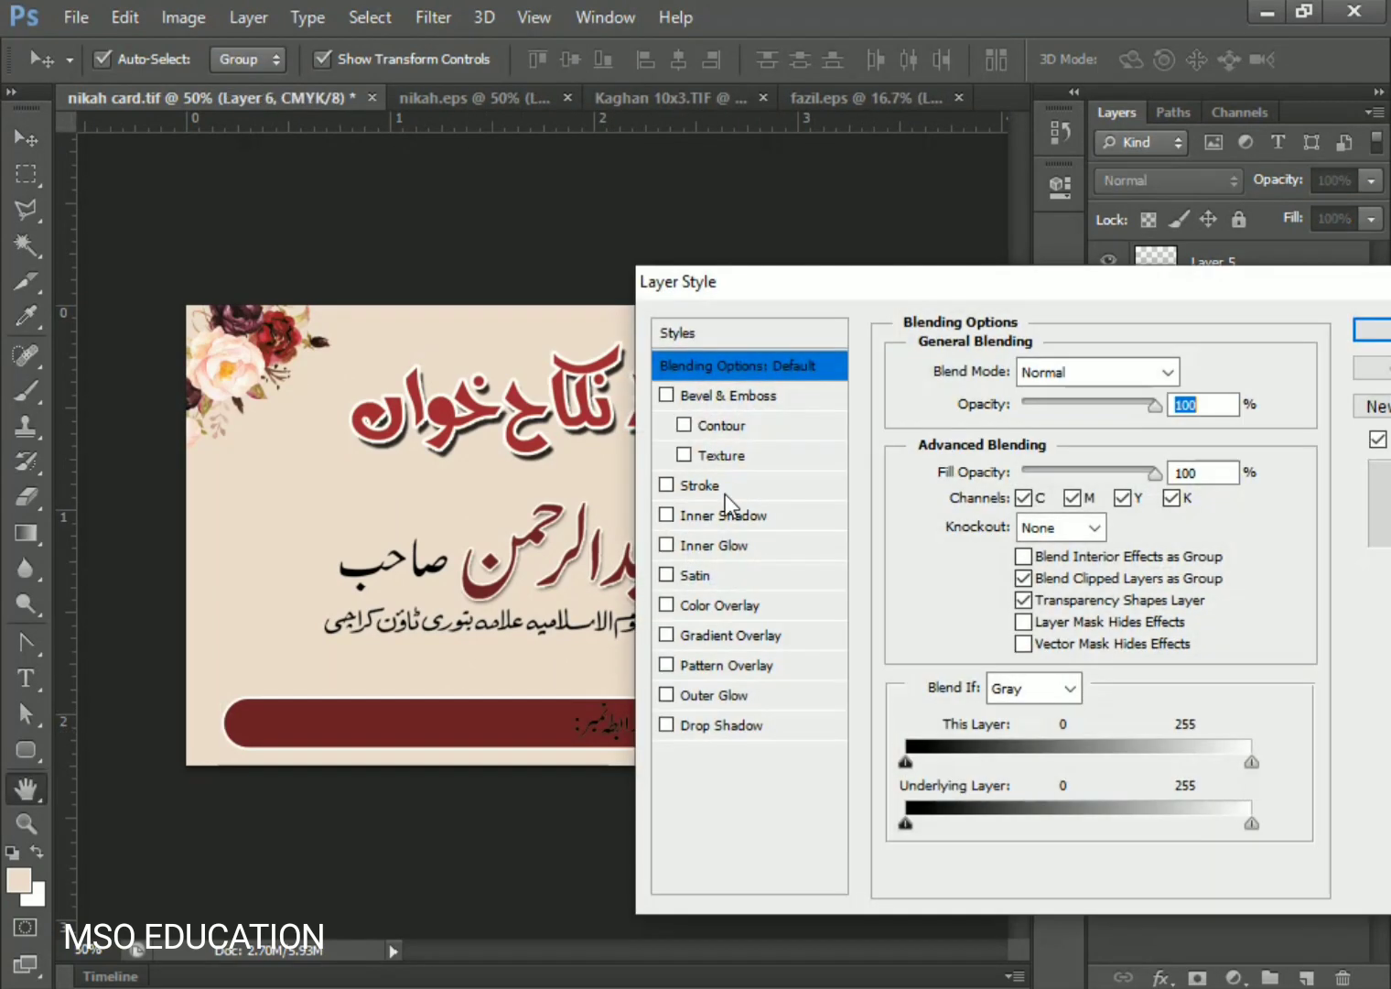
left_click(765, 604)
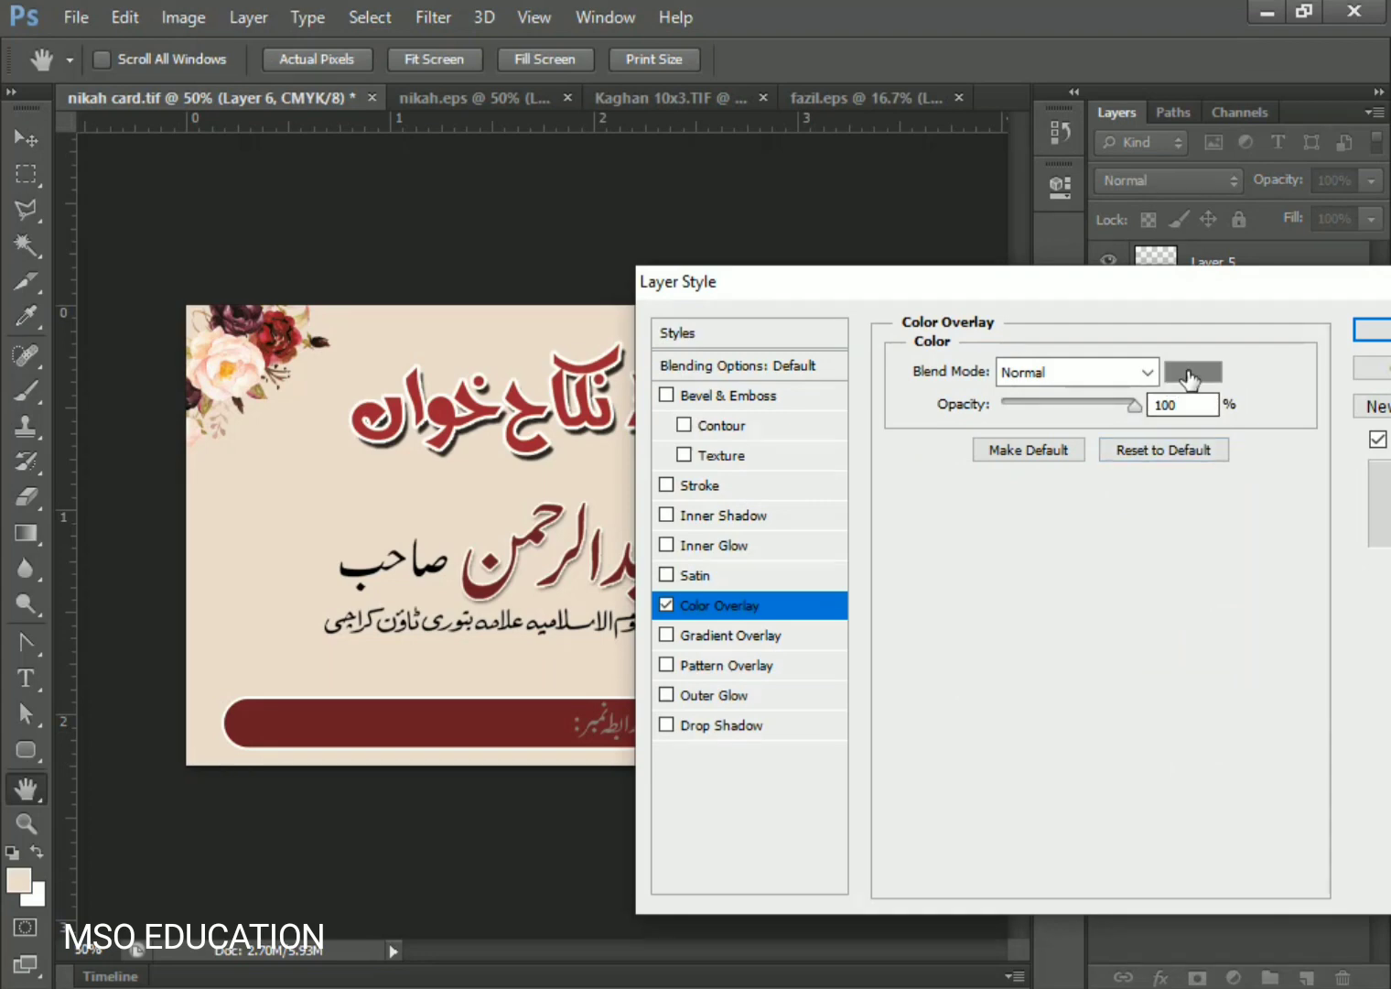
left_click(1193, 371)
left_click_drag(929, 550, 593, 337)
left_click(1298, 494)
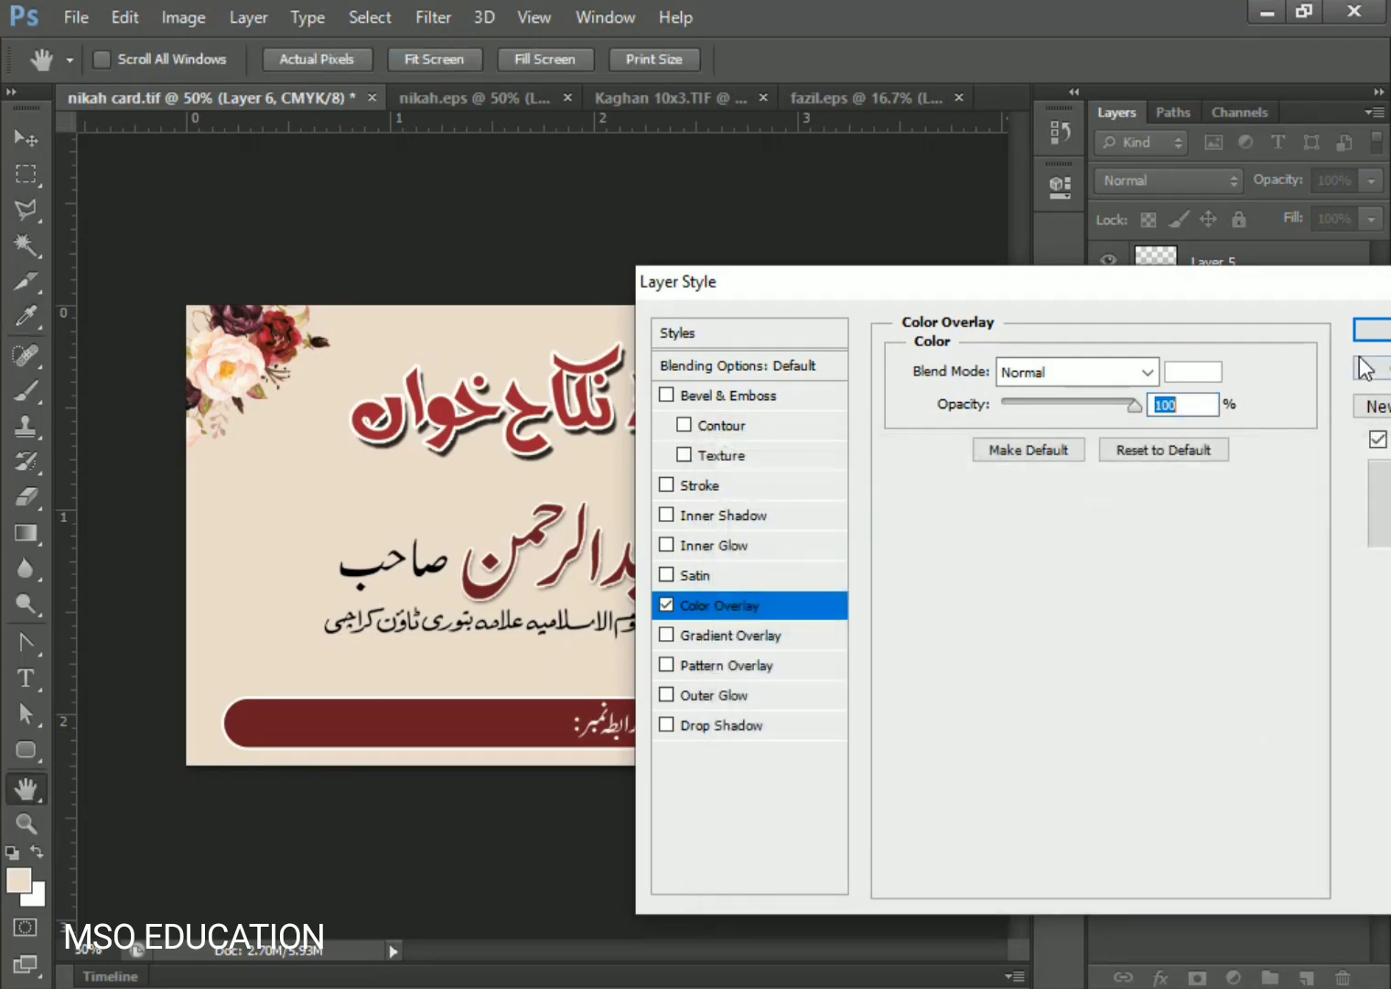
left_click(1373, 329)
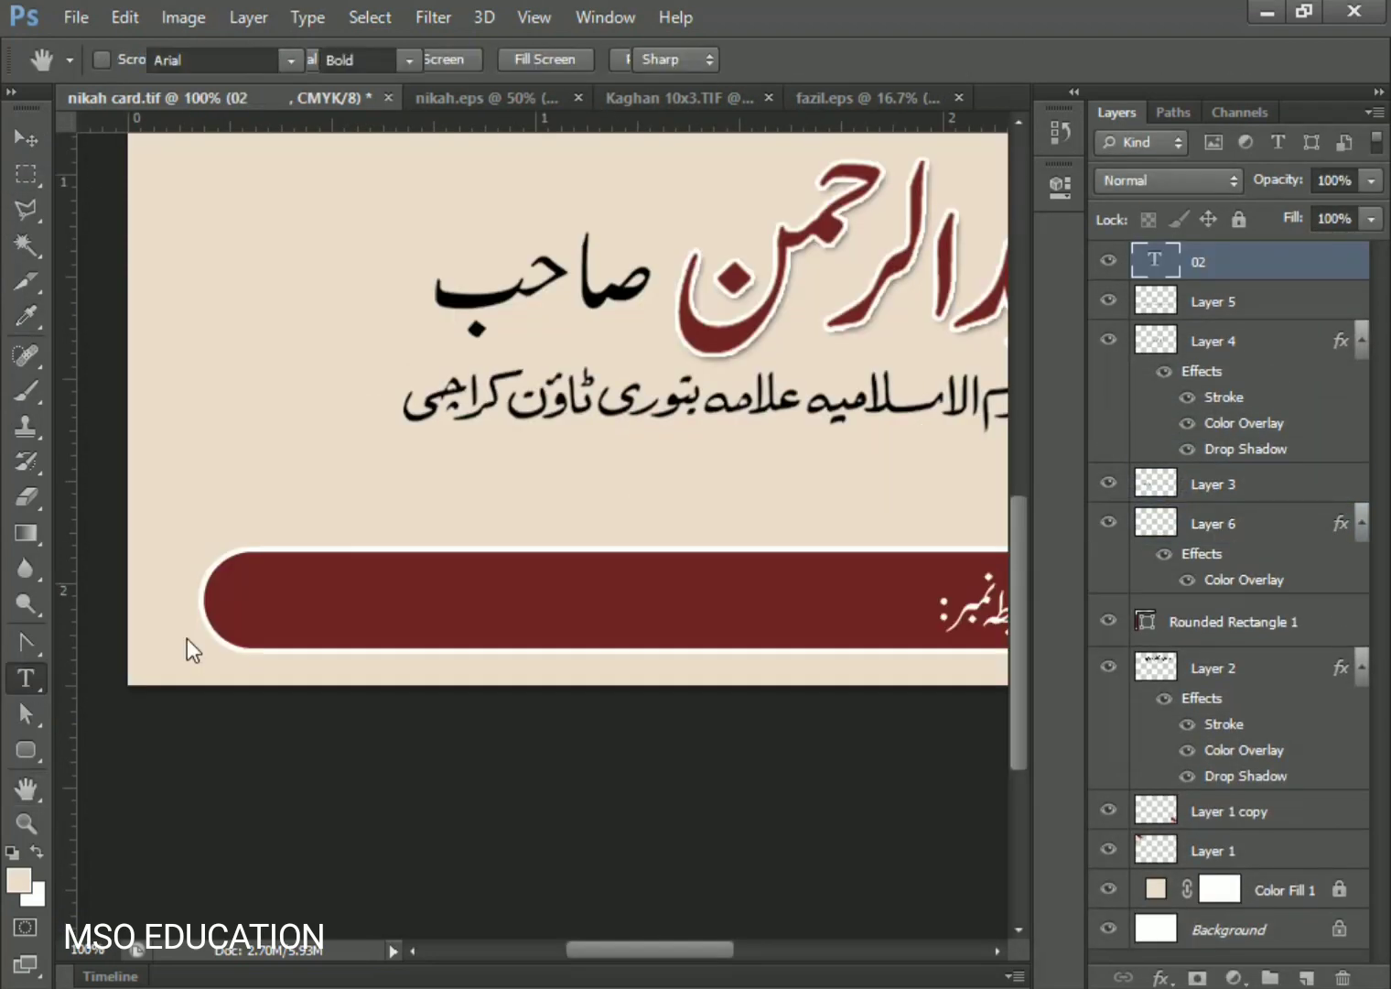
- Remove the stray 02 layer and type the phone number in white 18 pt text
key("ctrl+z")
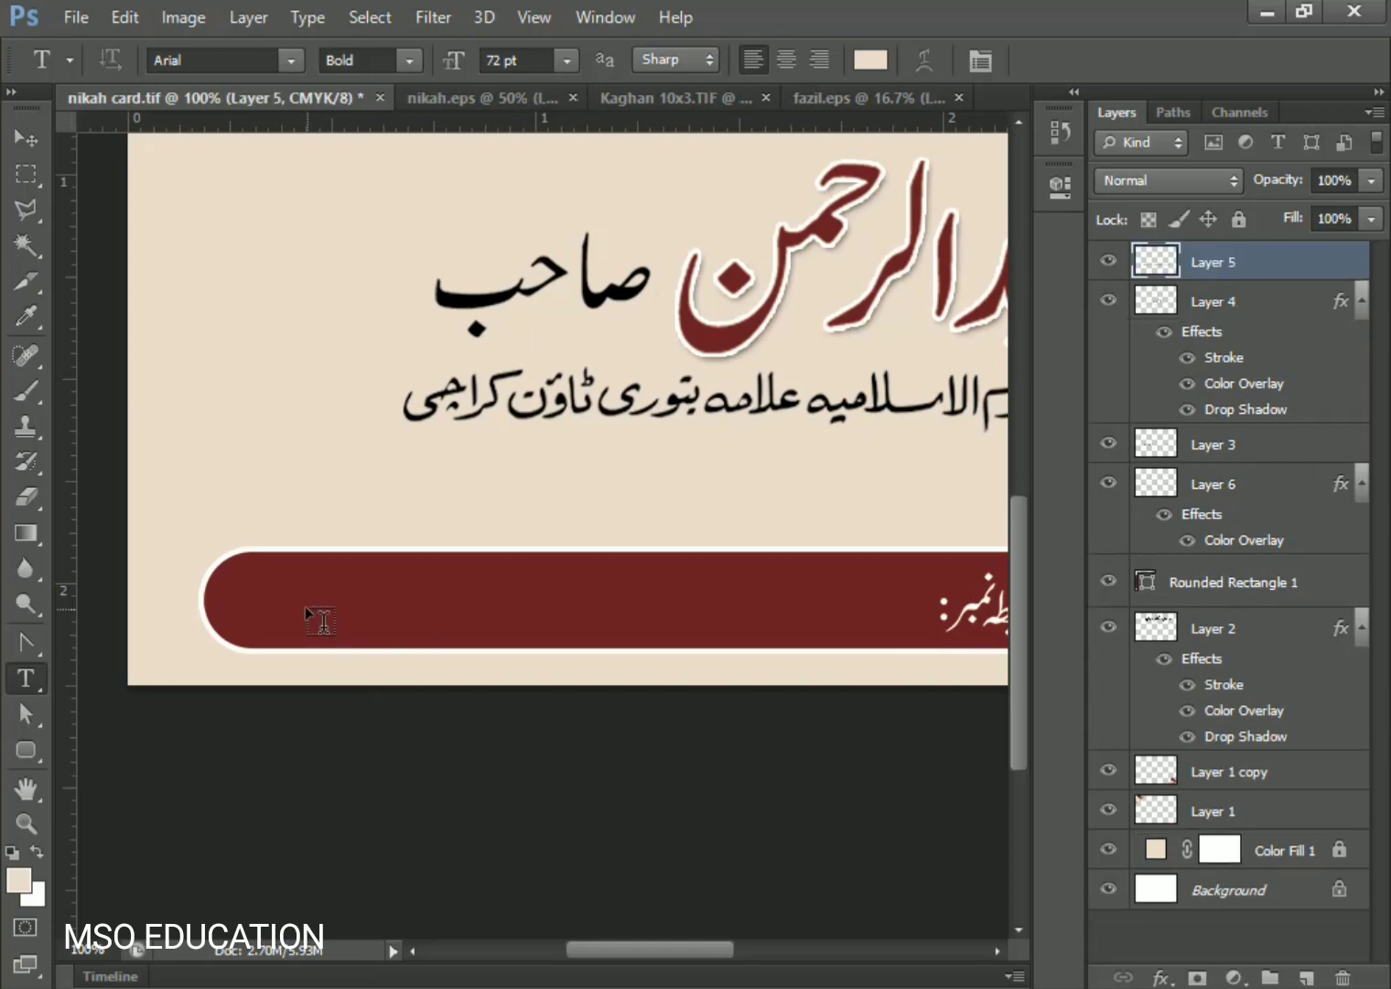
left_click(304, 605)
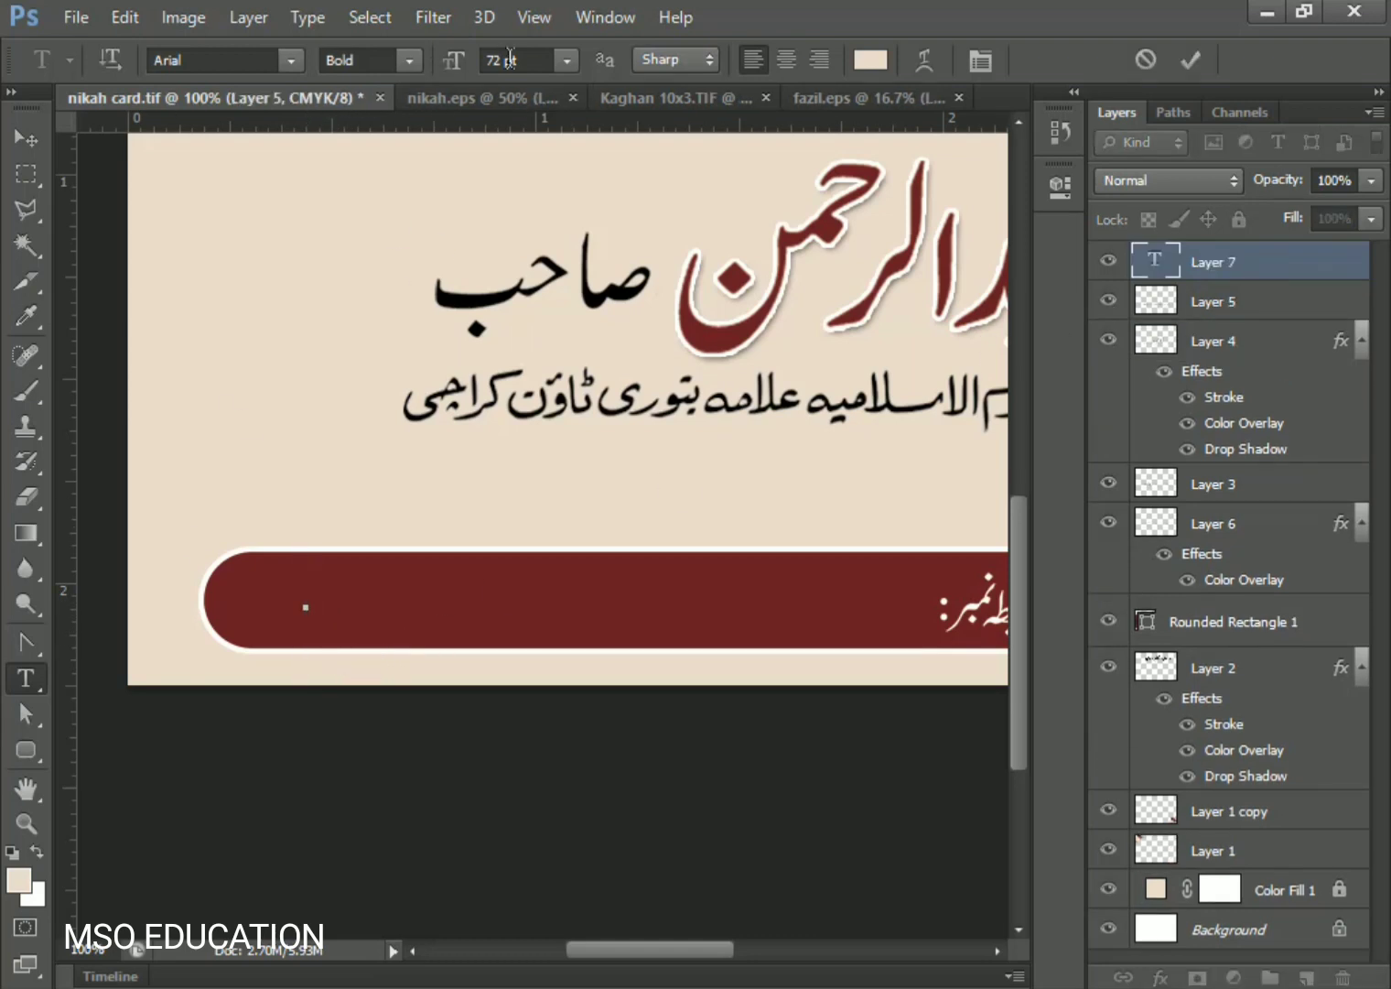
left_click(565, 61)
left_click(593, 354)
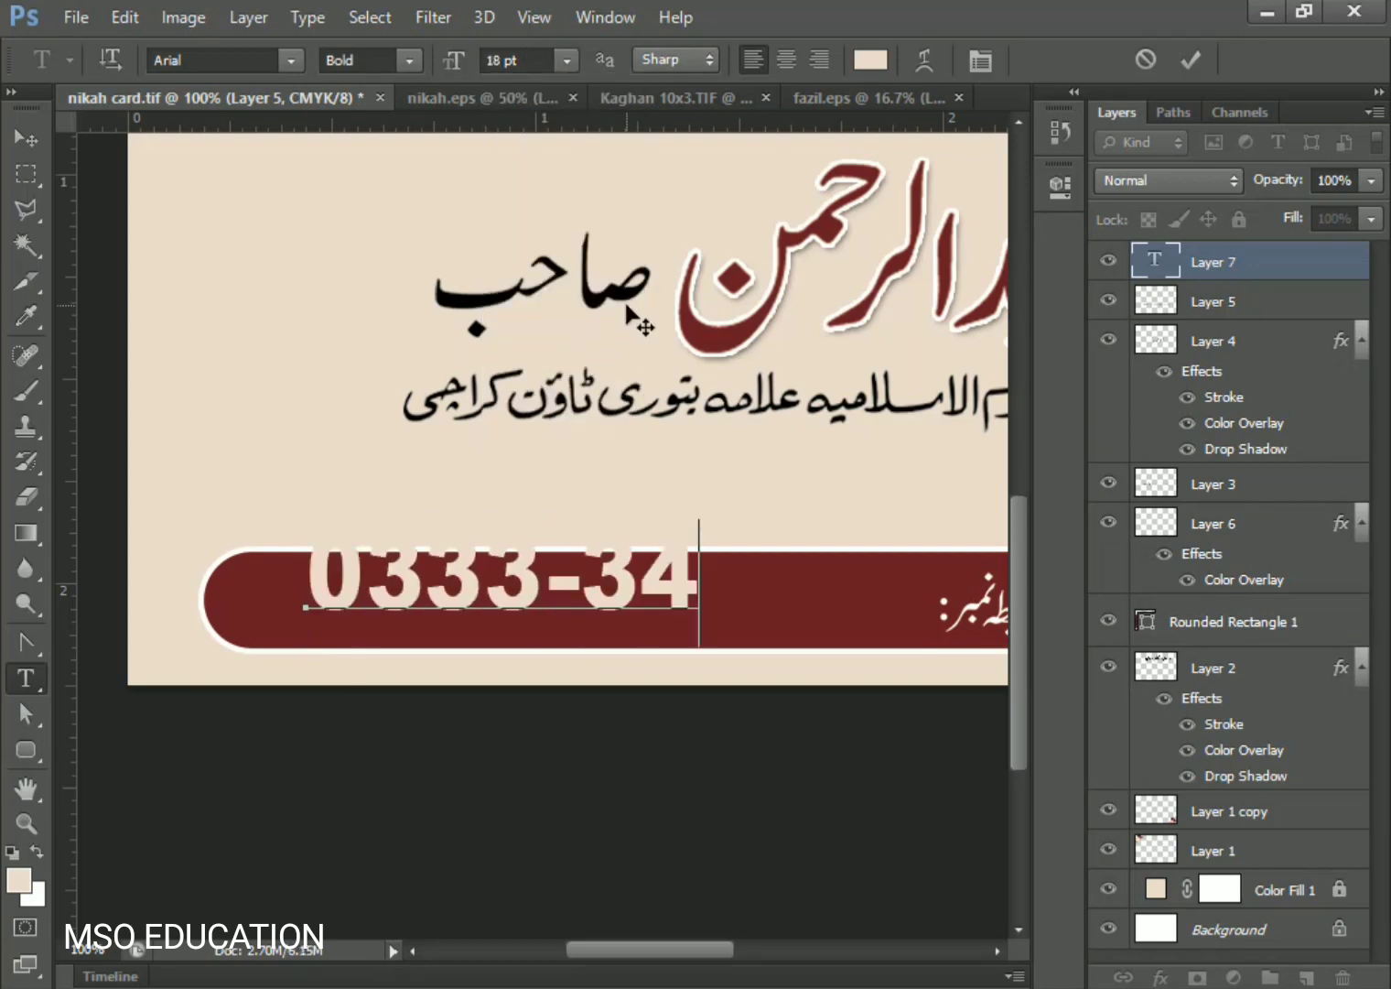
key("ctrl+a")
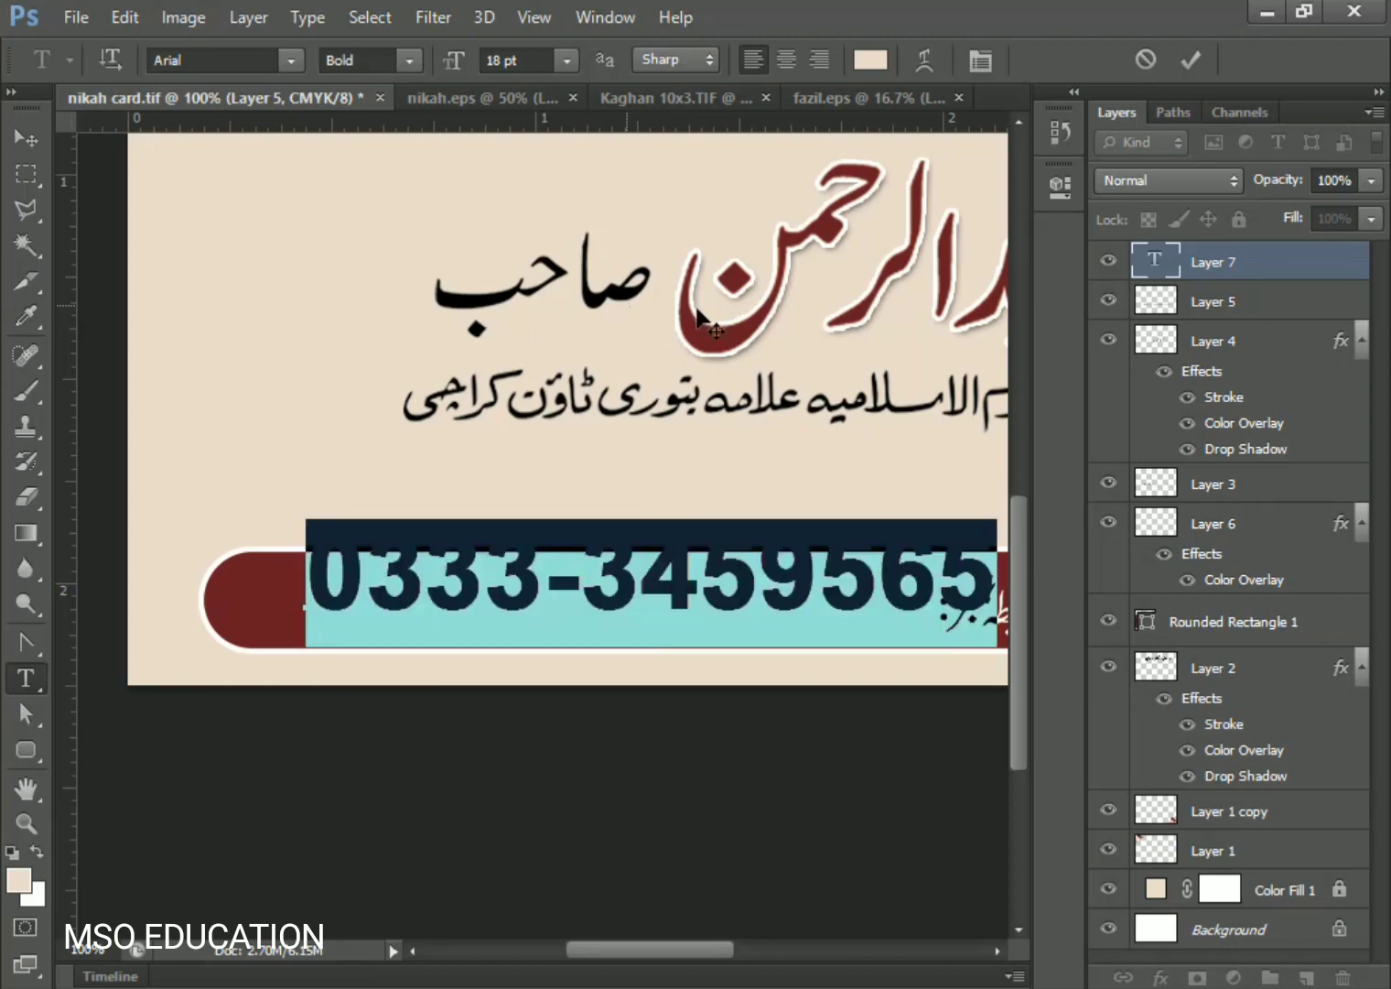
left_click(868, 60)
left_click(786, 546)
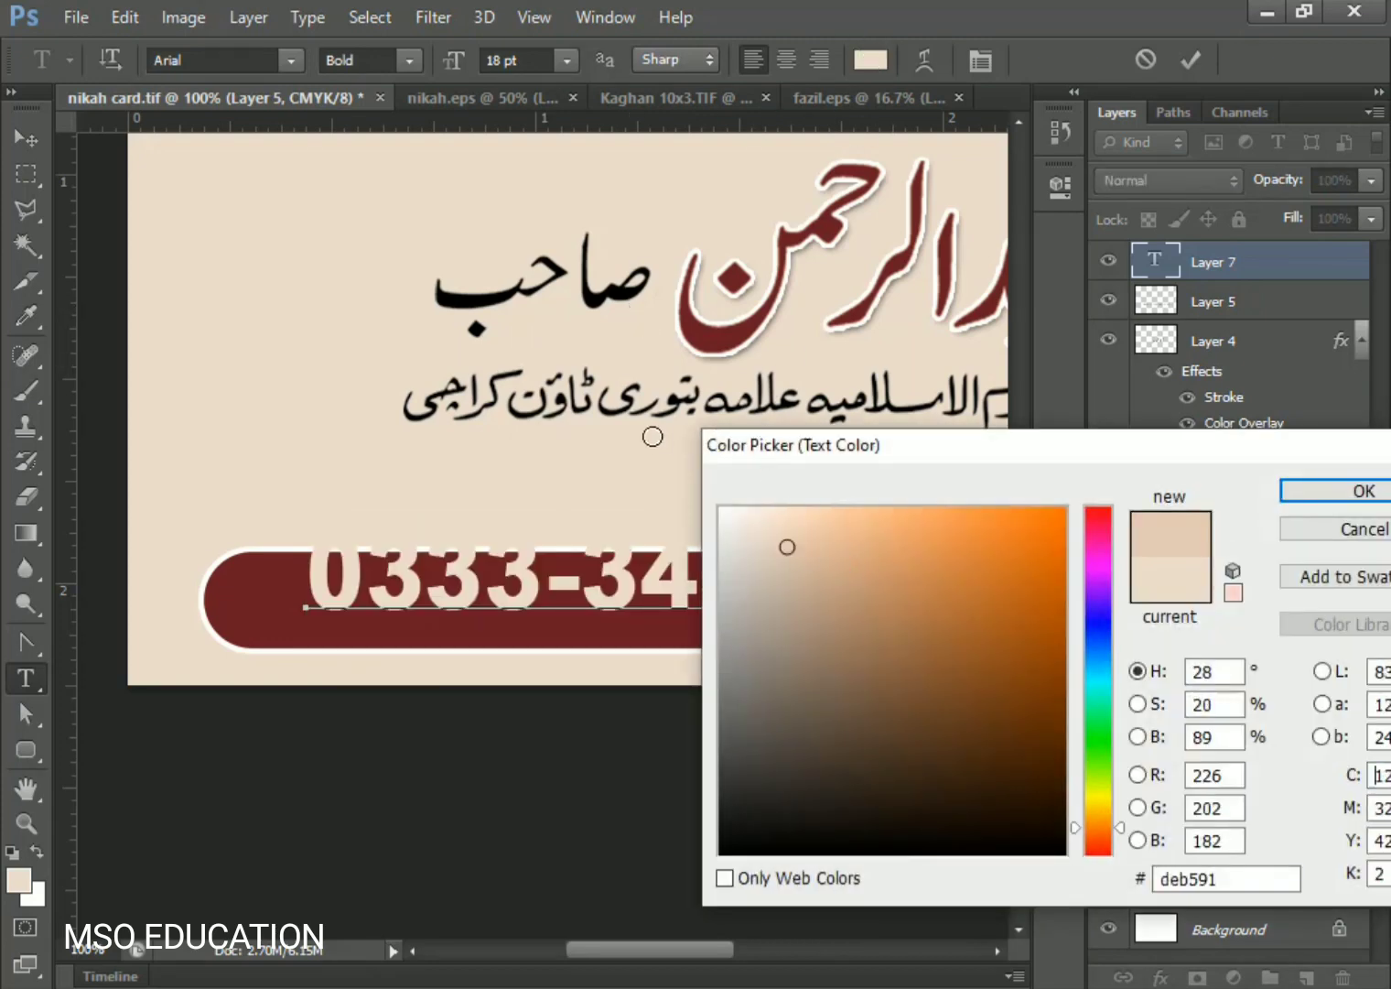
left_click_drag(785, 546, 724, 411)
left_click(1317, 490)
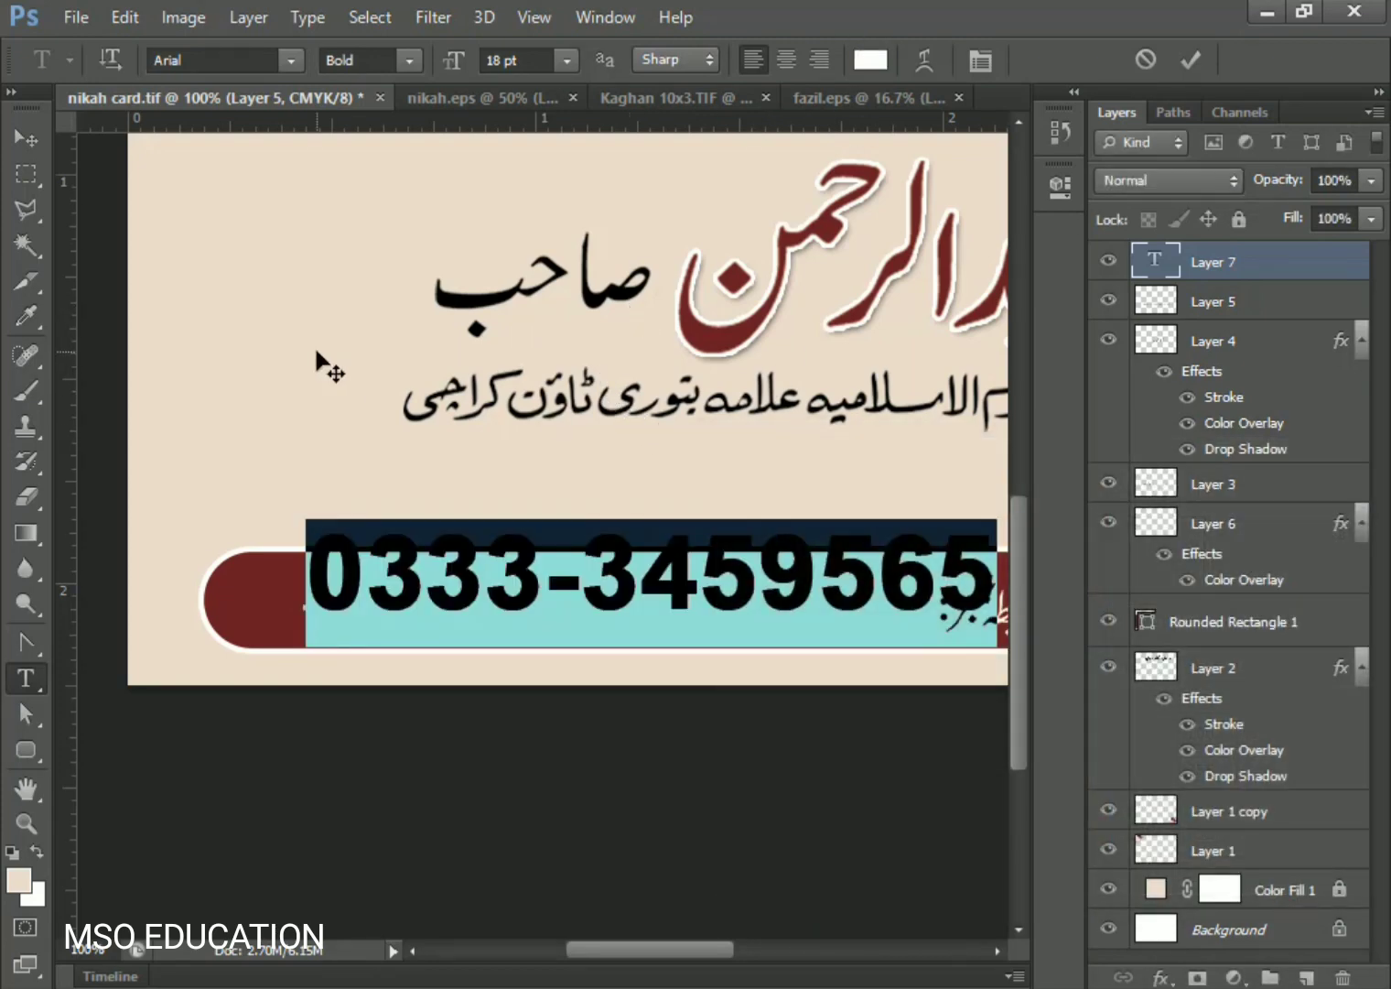
left_click(28, 139)
- Move and shrink the phone number onto the maroon bar beside the label
left_click_drag(357, 583, 301, 612)
left_click_drag(924, 631, 707, 640)
left_click_drag(580, 609, 739, 622)
key("Return")
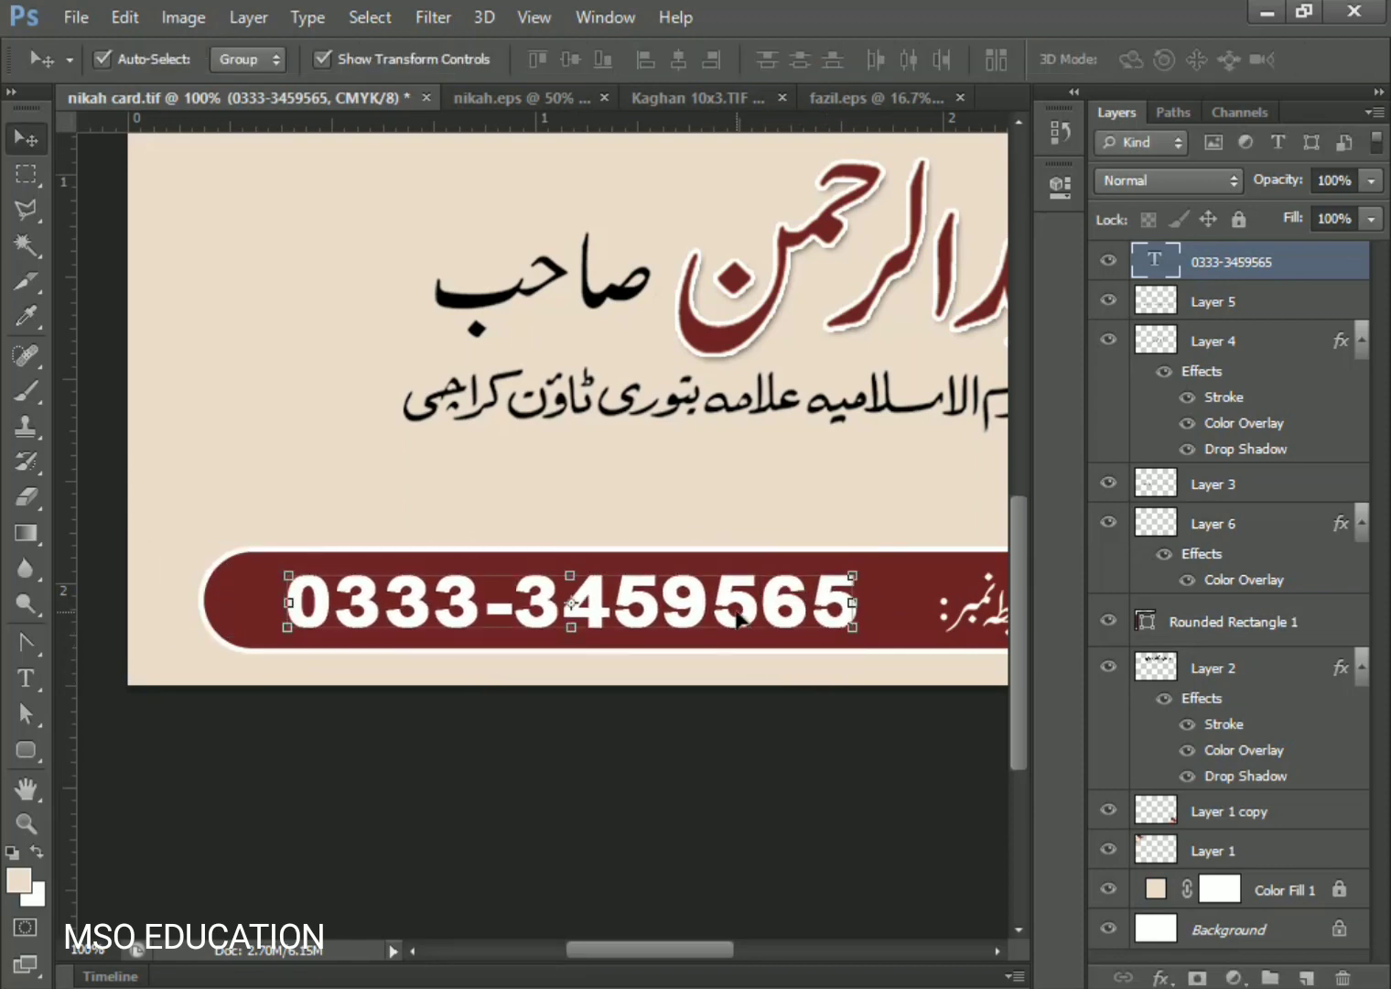
key("ctrl+minus")
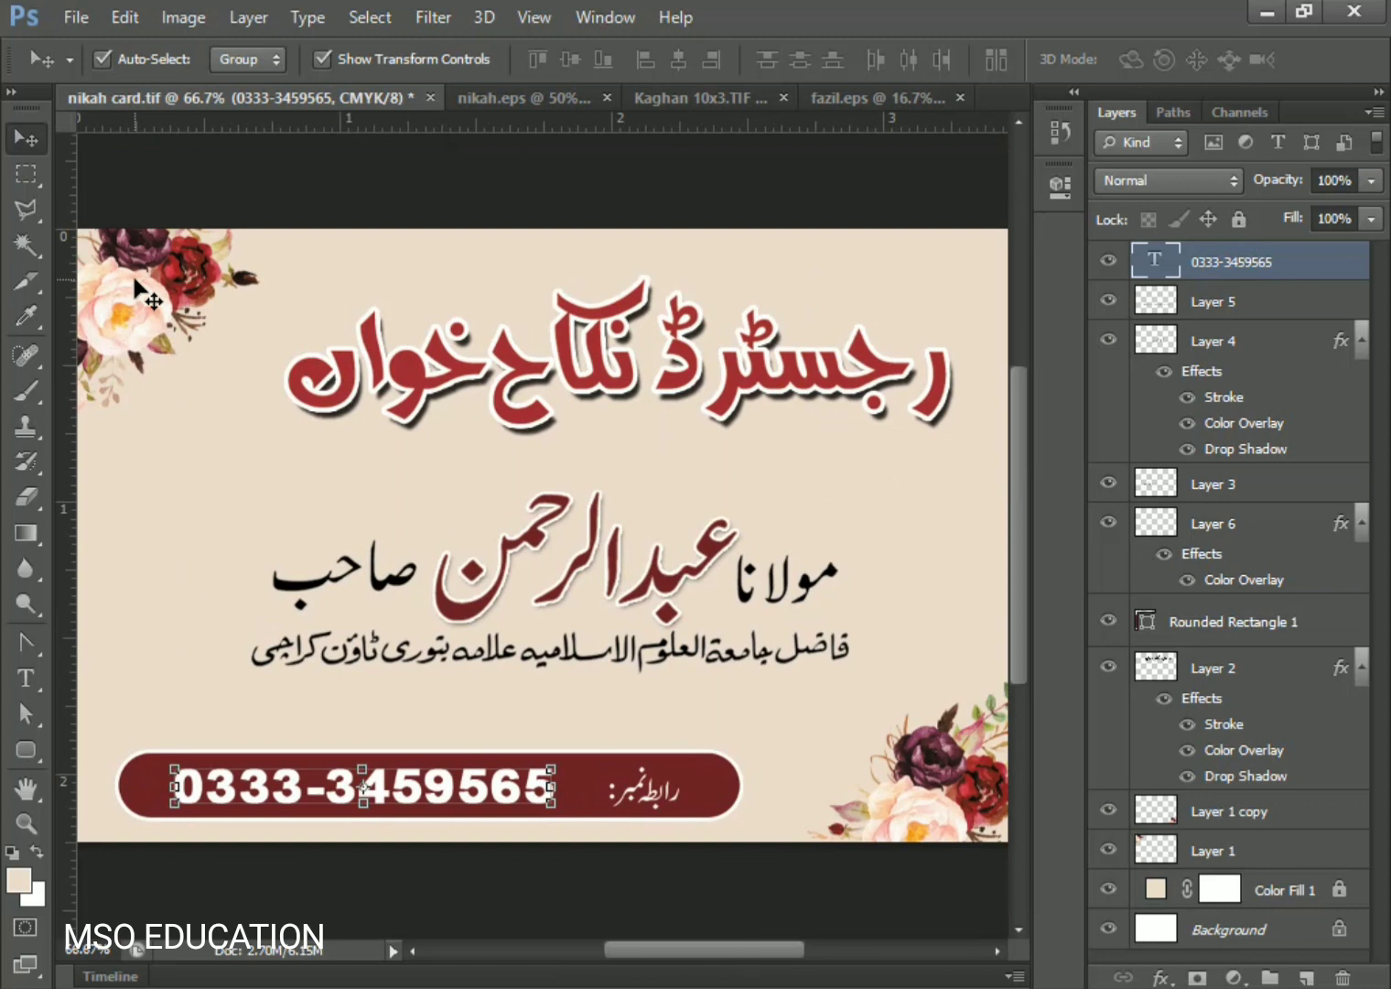
left_click(26, 677)
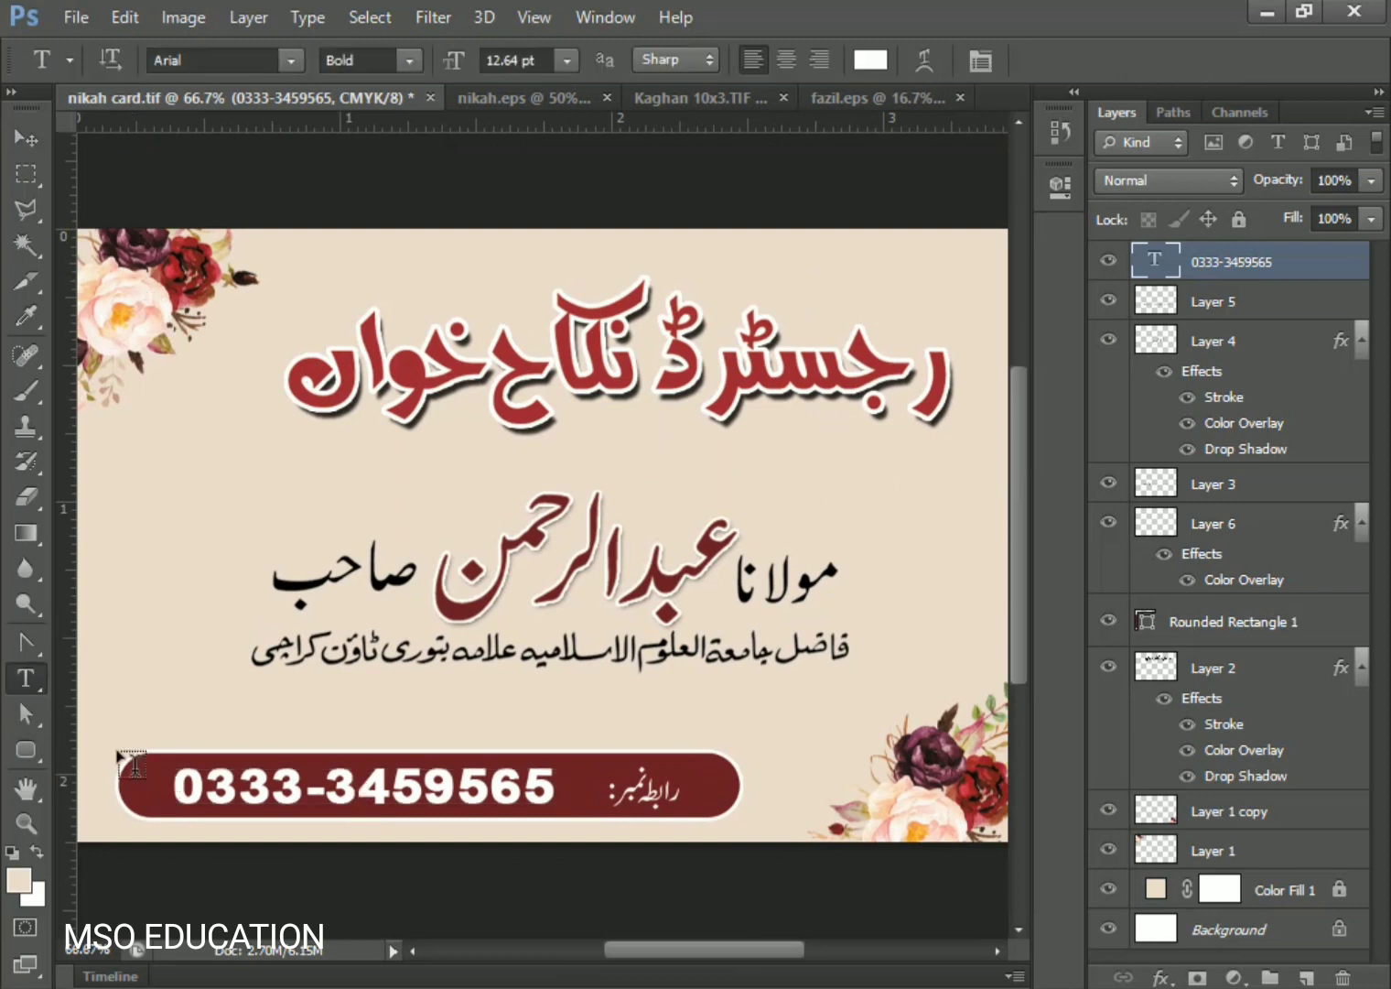
- Change the phone number digits from bold to Arial Regular
left_click_drag(174, 785, 555, 787)
left_click(366, 60)
left_click(466, 192)
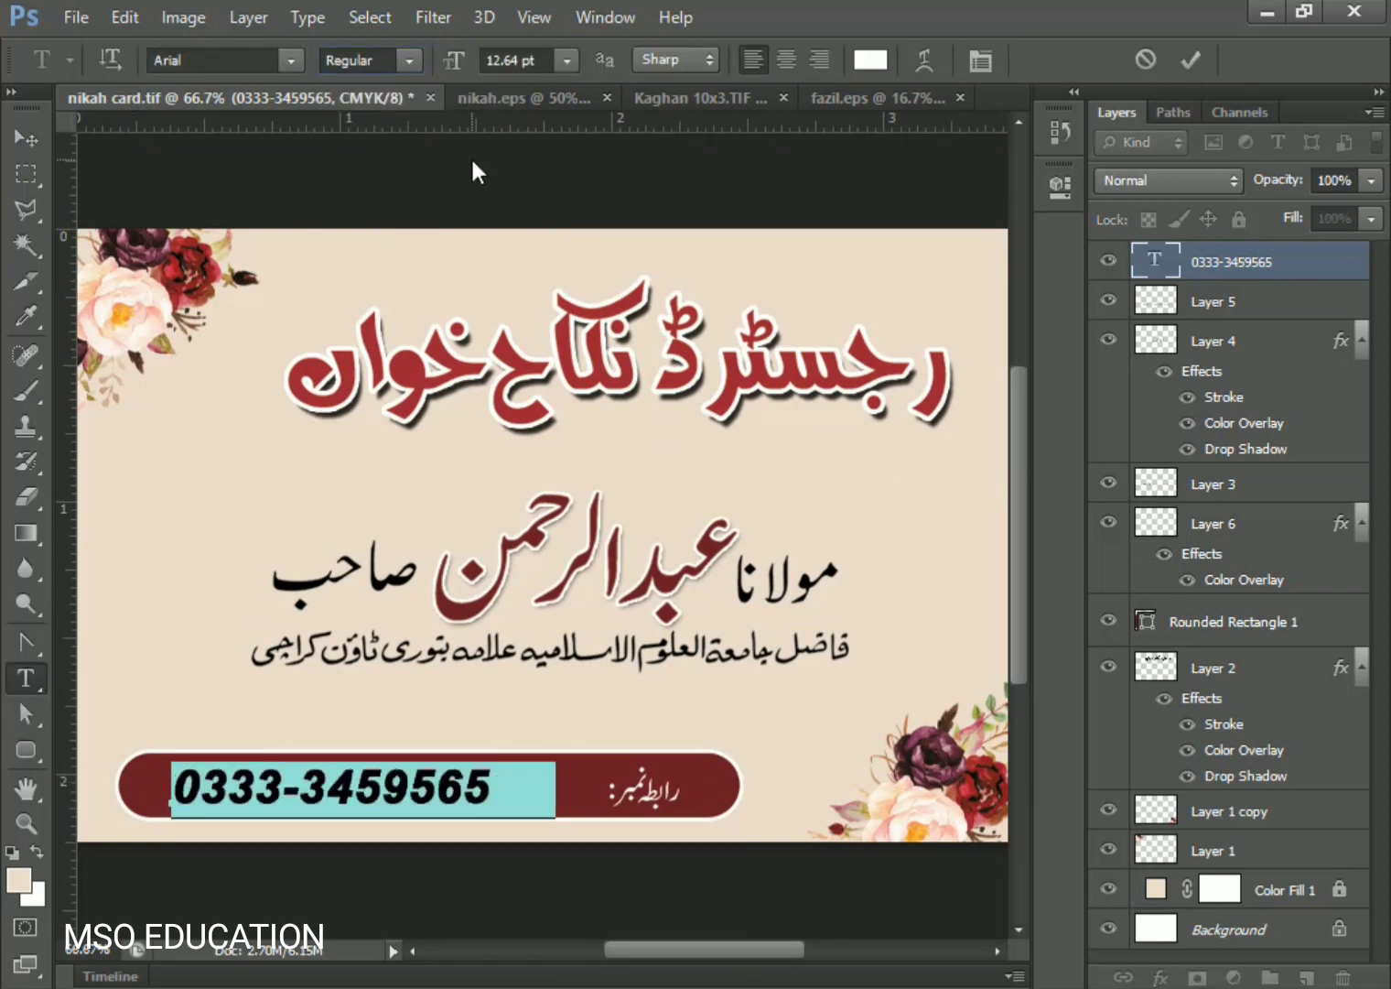
left_click(27, 139)
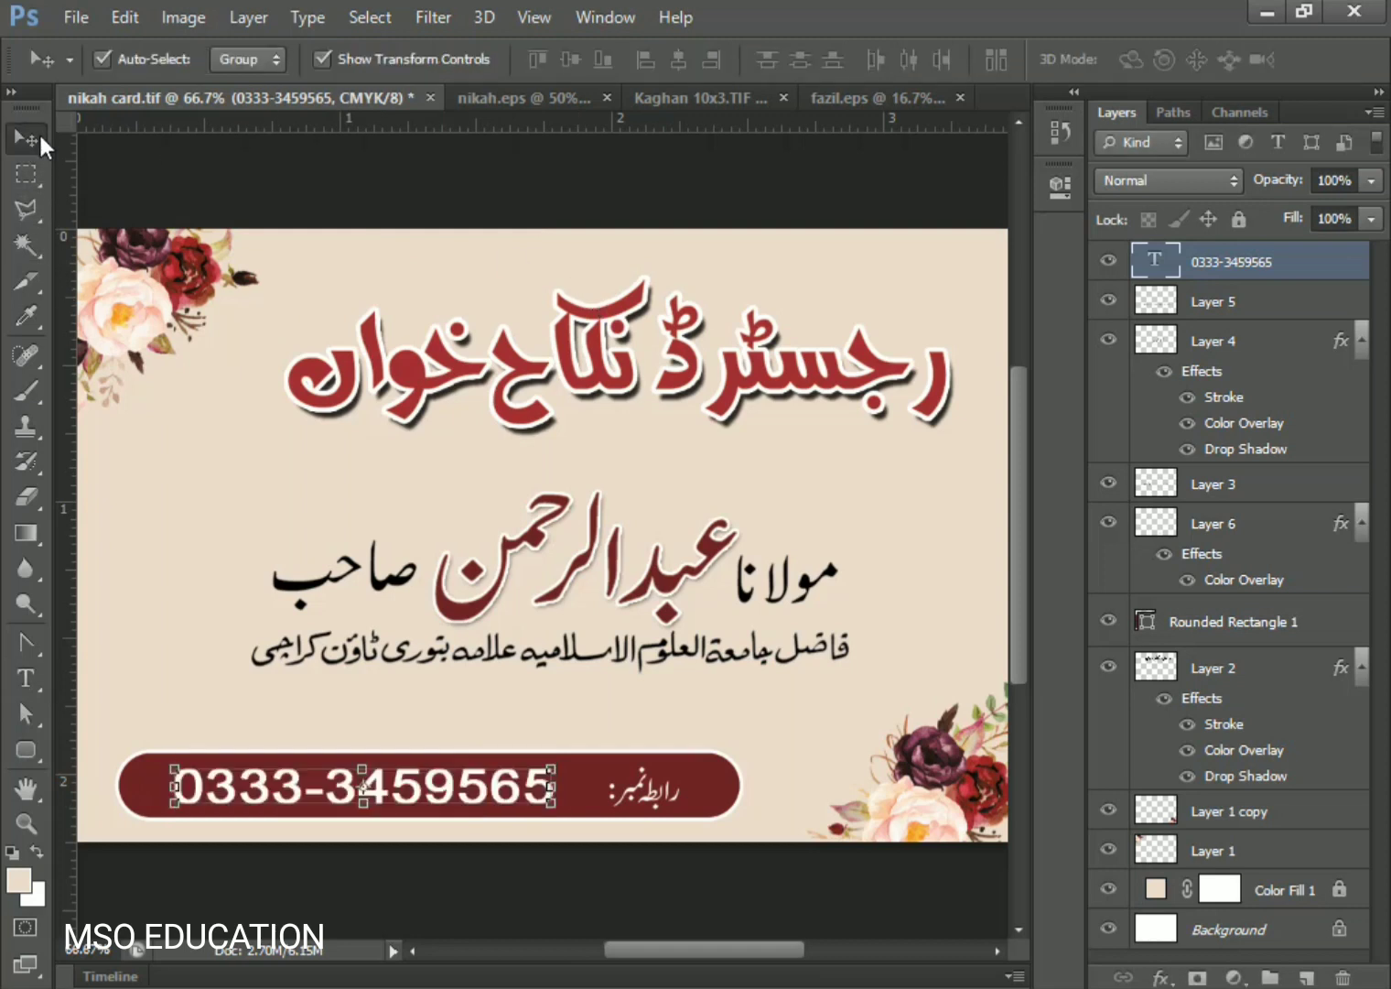
- Enlarge the رابطہ نمبر label to about 121% and shift it left
left_click(641, 796)
left_click(638, 790)
key("ctrl+t")
mouse_move(610, 767)
left_mouse_down()
mouse_move(596, 758)
mouse_move(625, 775)
left_mouse_up()
key("Return")
- Zoom out to 50%, deselect the layers and save the card
left_click(1218, 271, "ctrl")
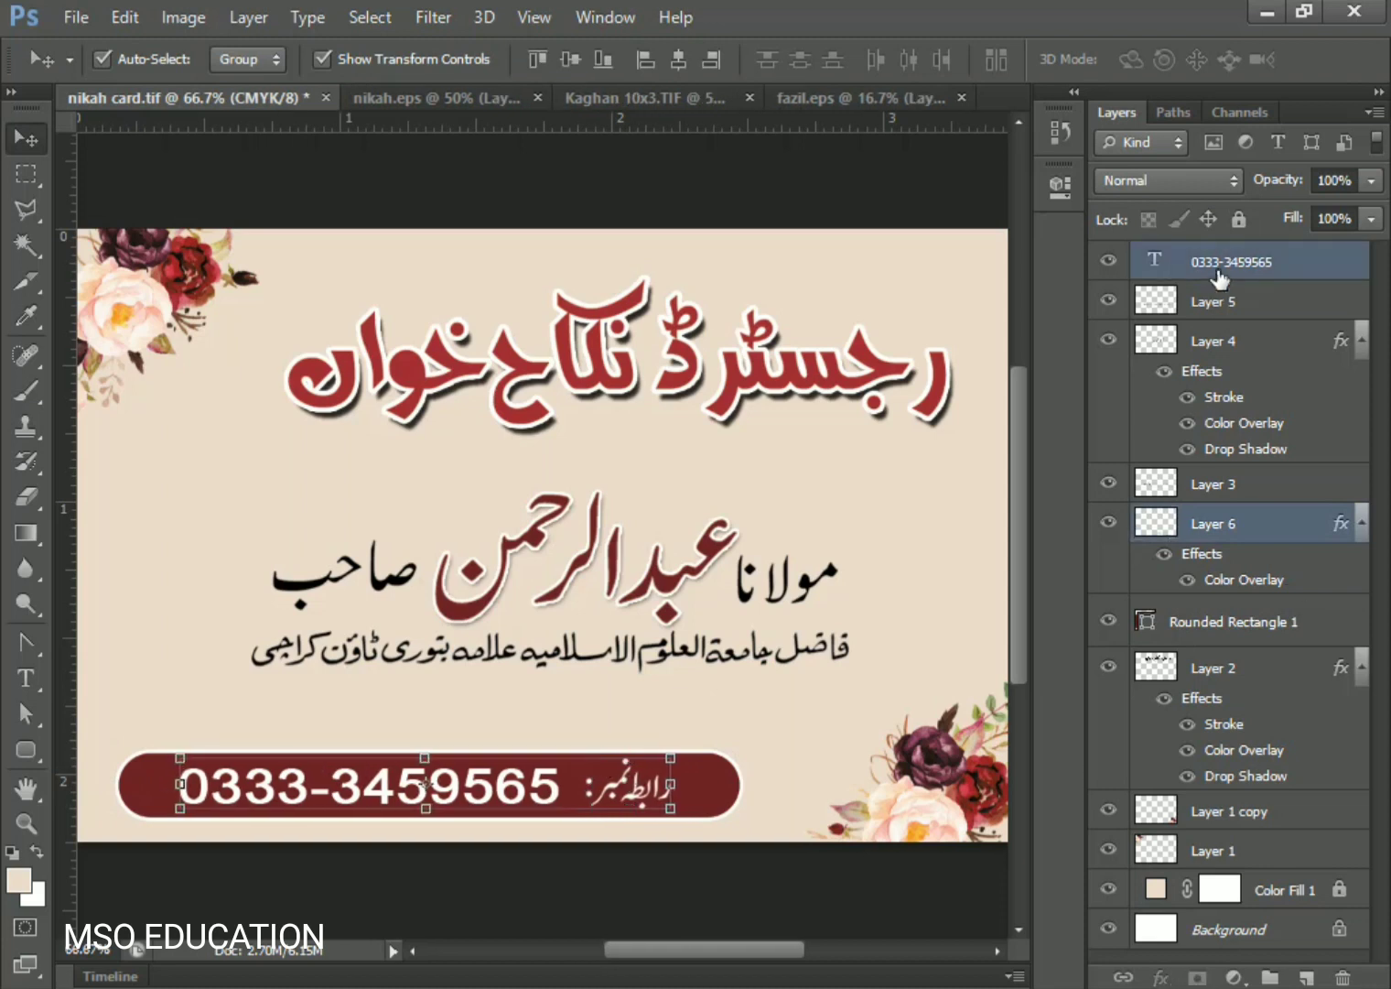
key("ctrl+minus")
left_click(326, 291)
key("ctrl+s")
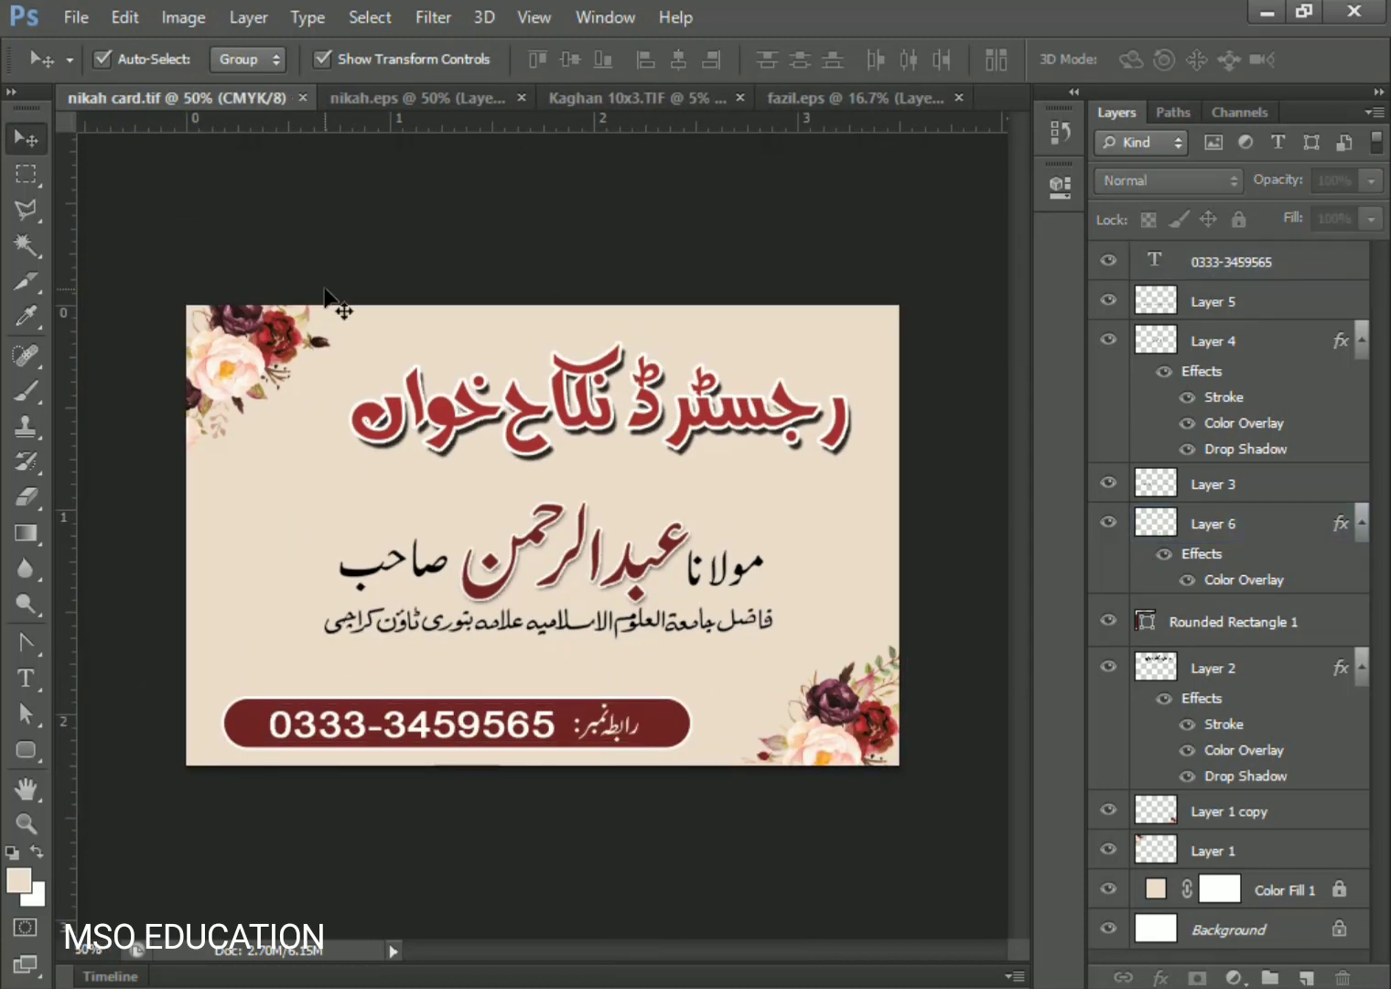
- Put the maroon bar, label and phone number into a group named 'contact'
left_click(608, 737)
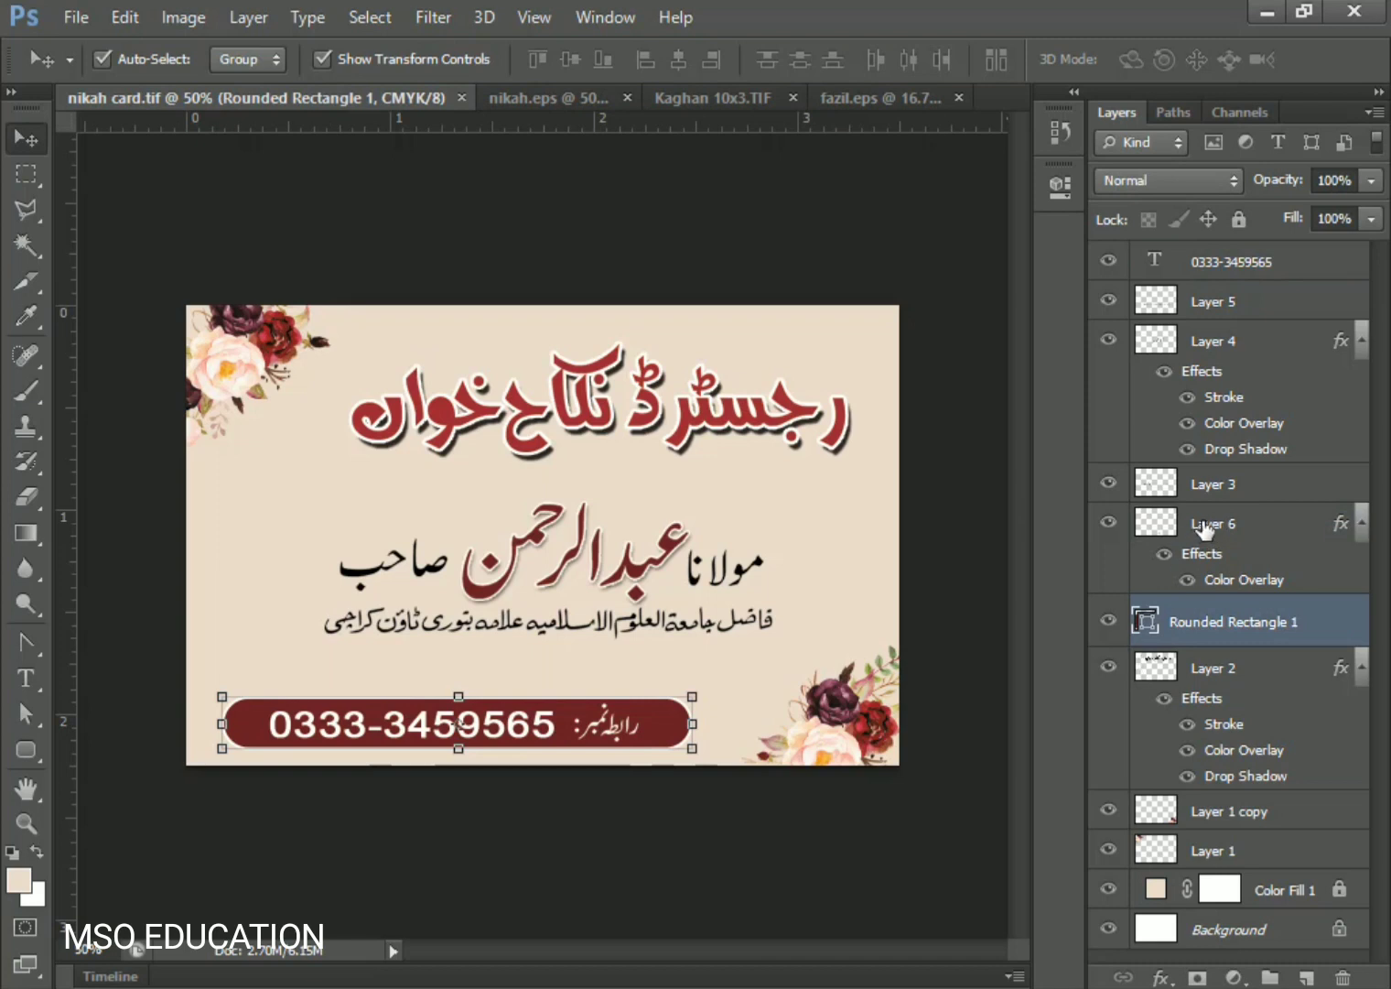
left_click_drag(1190, 262, 1175, 599)
left_click(1190, 622)
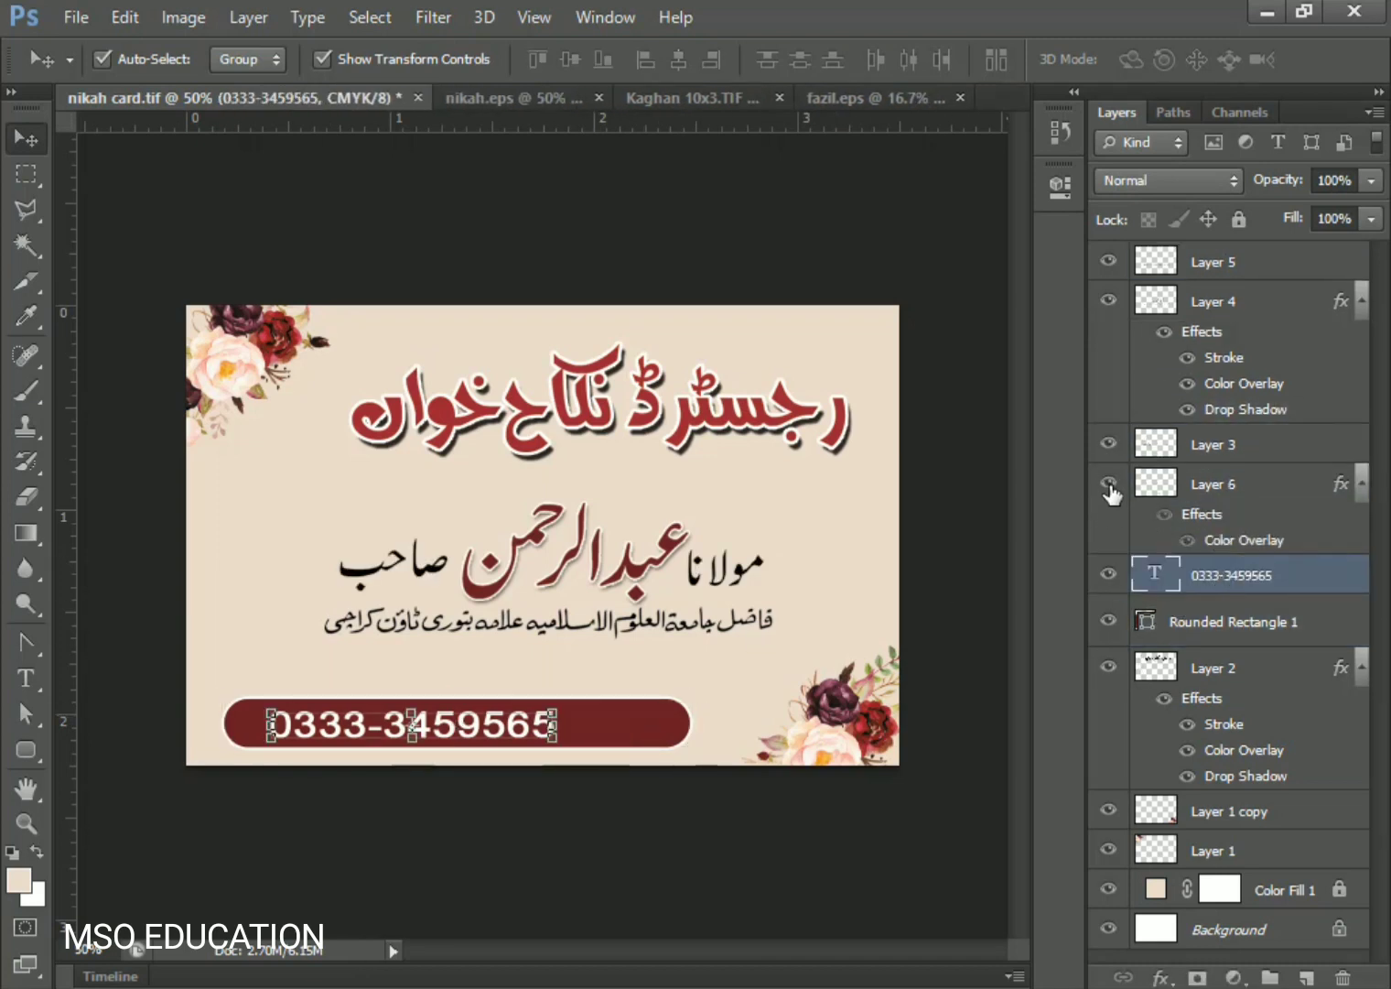
left_click(1218, 492, "ctrl")
left_click(1257, 575, "ctrl")
key("ctrl+g")
double_click(1210, 480)
type("contact")
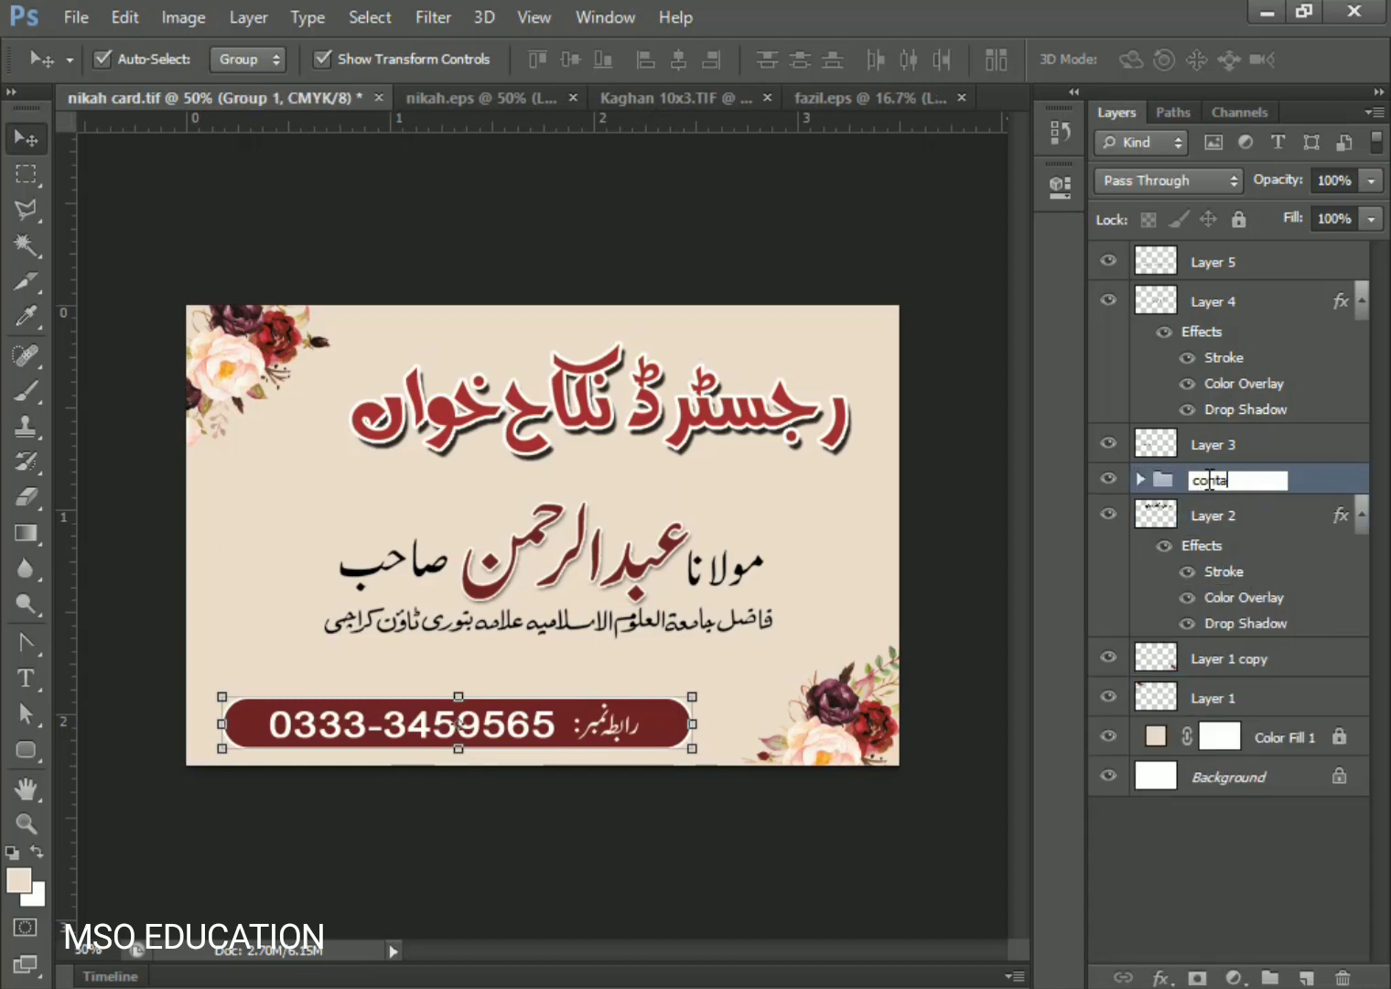
key("Return")
- Shrink the contact bar slightly and reposition the top-left and bottom-right flowers
left_click_drag(222, 748, 261, 681)
key("Return")
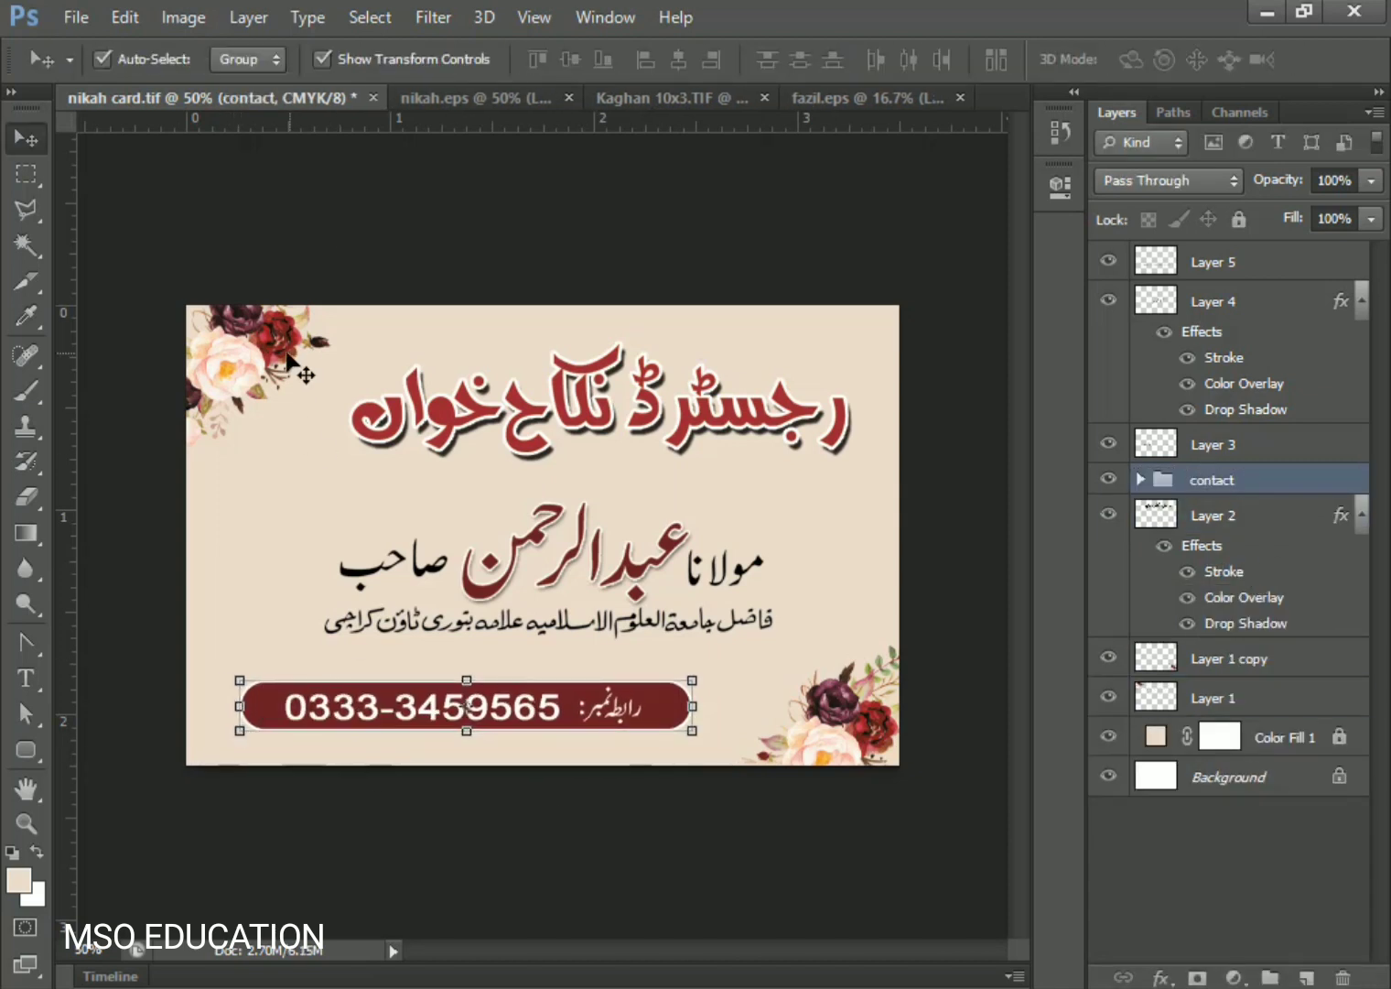
left_click_drag(287, 355, 261, 363)
left_click_drag(839, 711, 832, 699)
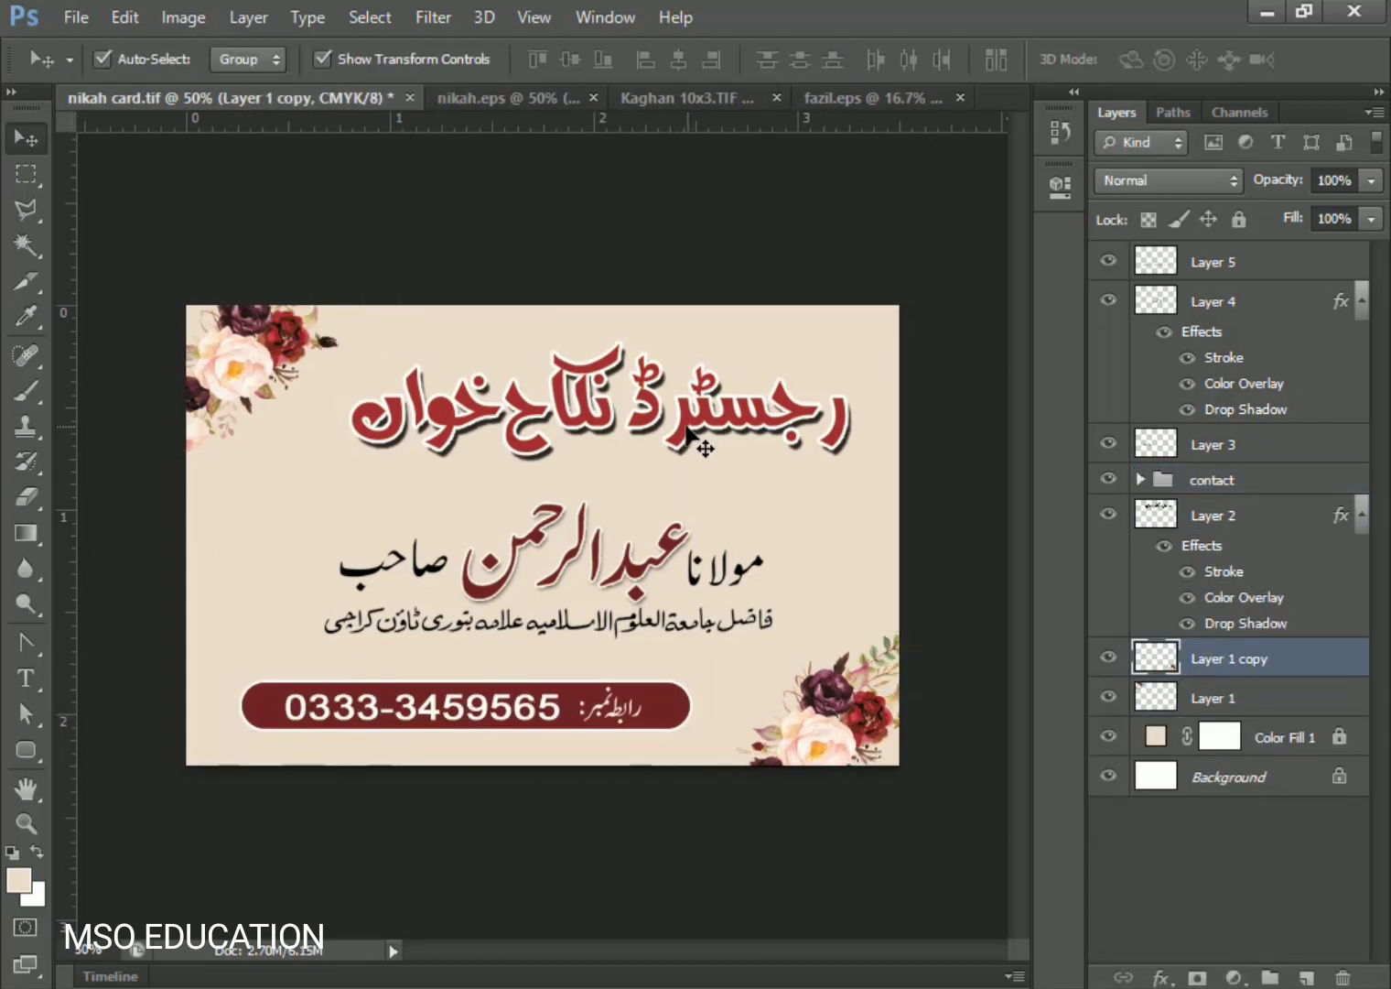
- Nudge the Urdu name line left and up, and the subtitle line about 12 px left
left_click(687, 426)
left_click(634, 579)
left_click(1109, 261)
left_click(1108, 260)
left_click(1213, 445, "ctrl")
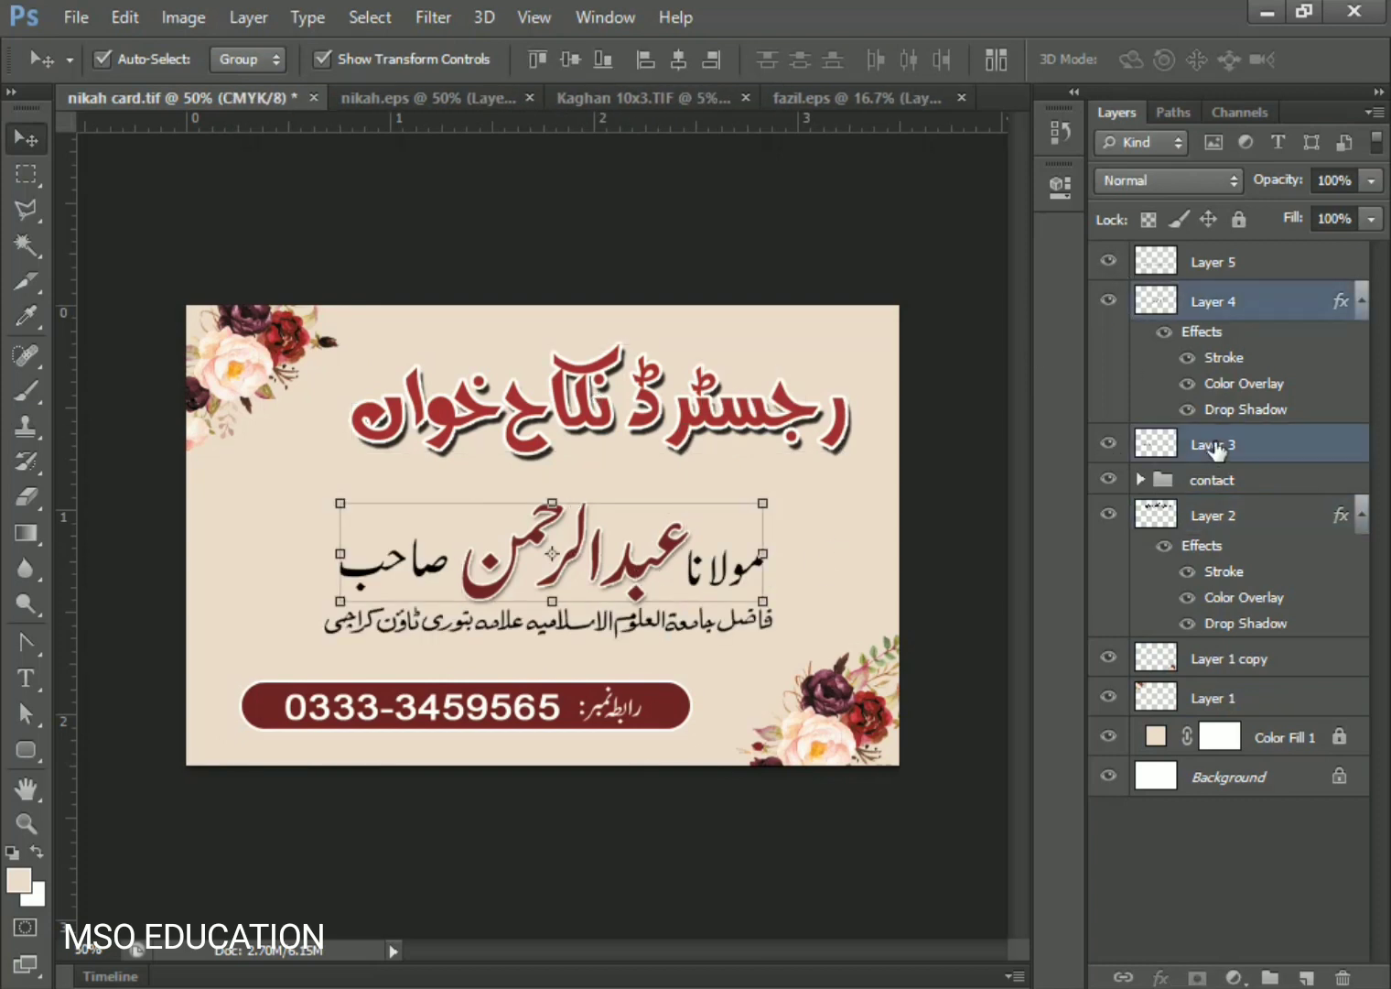
key("ctrl+t")
key("shift+Left")
key("Up")
key("Up")
key("Up")
key("Up")
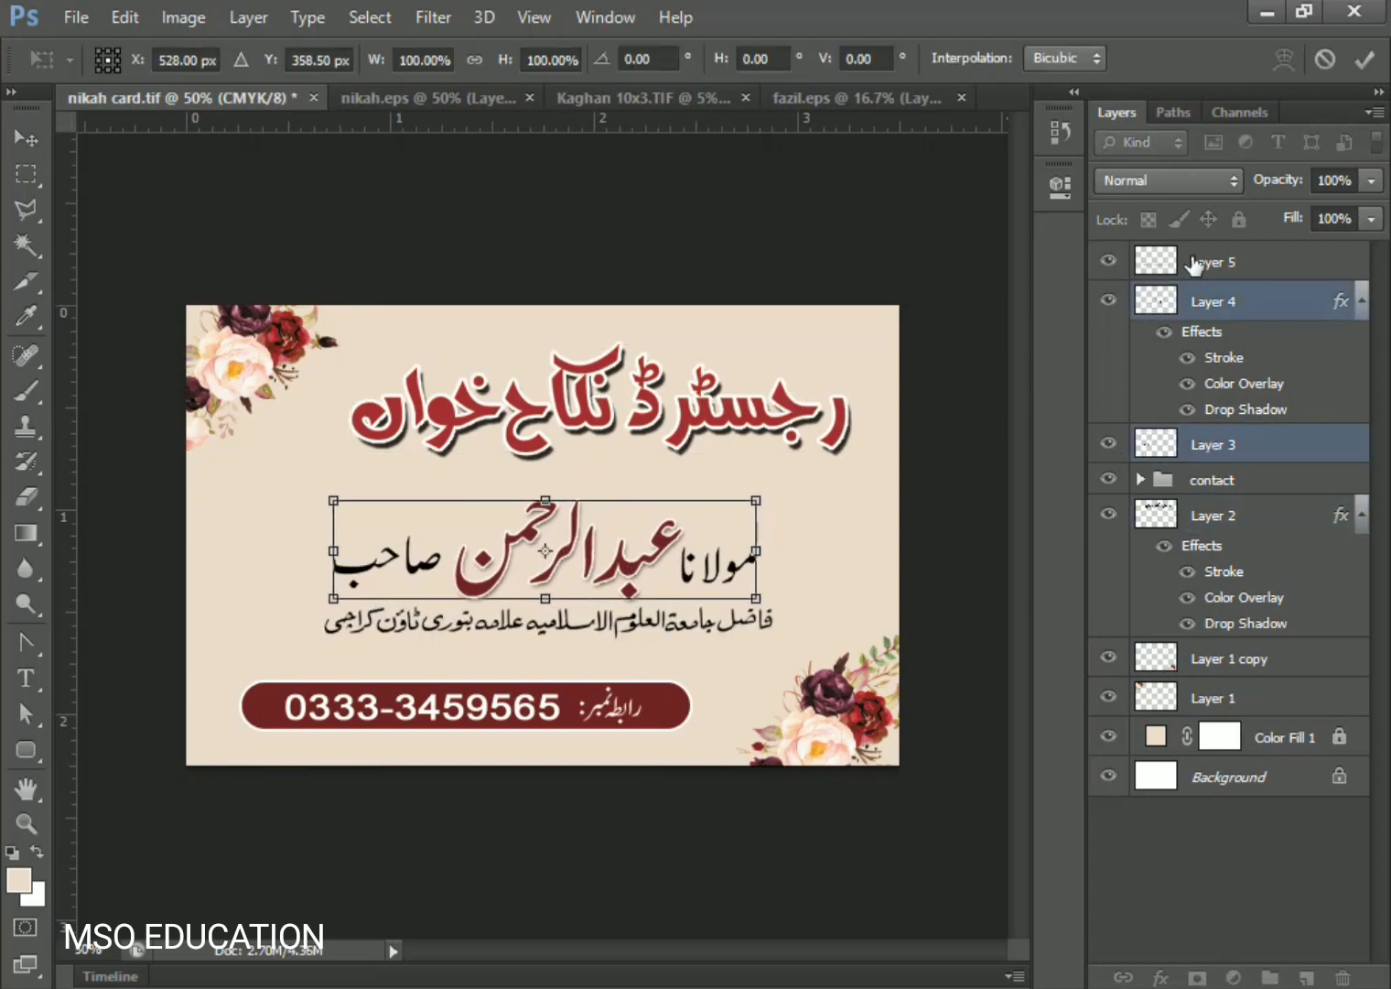
key("Left")
key("Left")
key("Return")
left_click(1194, 263)
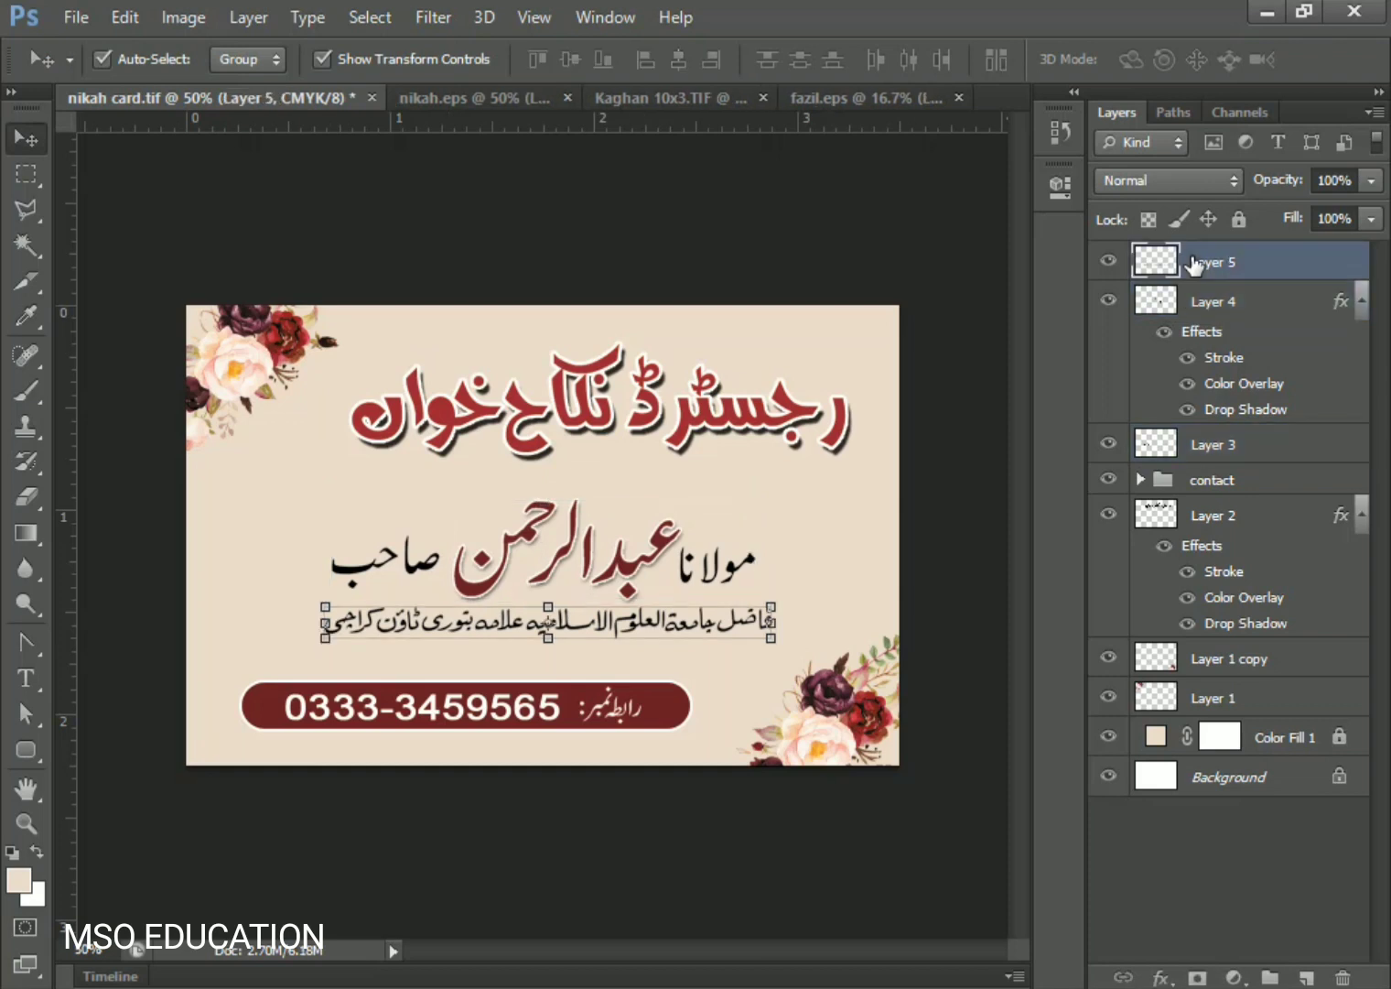
key("Left")
key("Left")
key("Left")
key("Left")
key("Left")
key("Left")
key("Left")
key("Left")
key("Left")
key("Left")
key("Left")
key("Left")
key("Left")
key("Left")
key("Left")
key("Left")
key("Left")
key("Left")
key("Left")
key("Left")
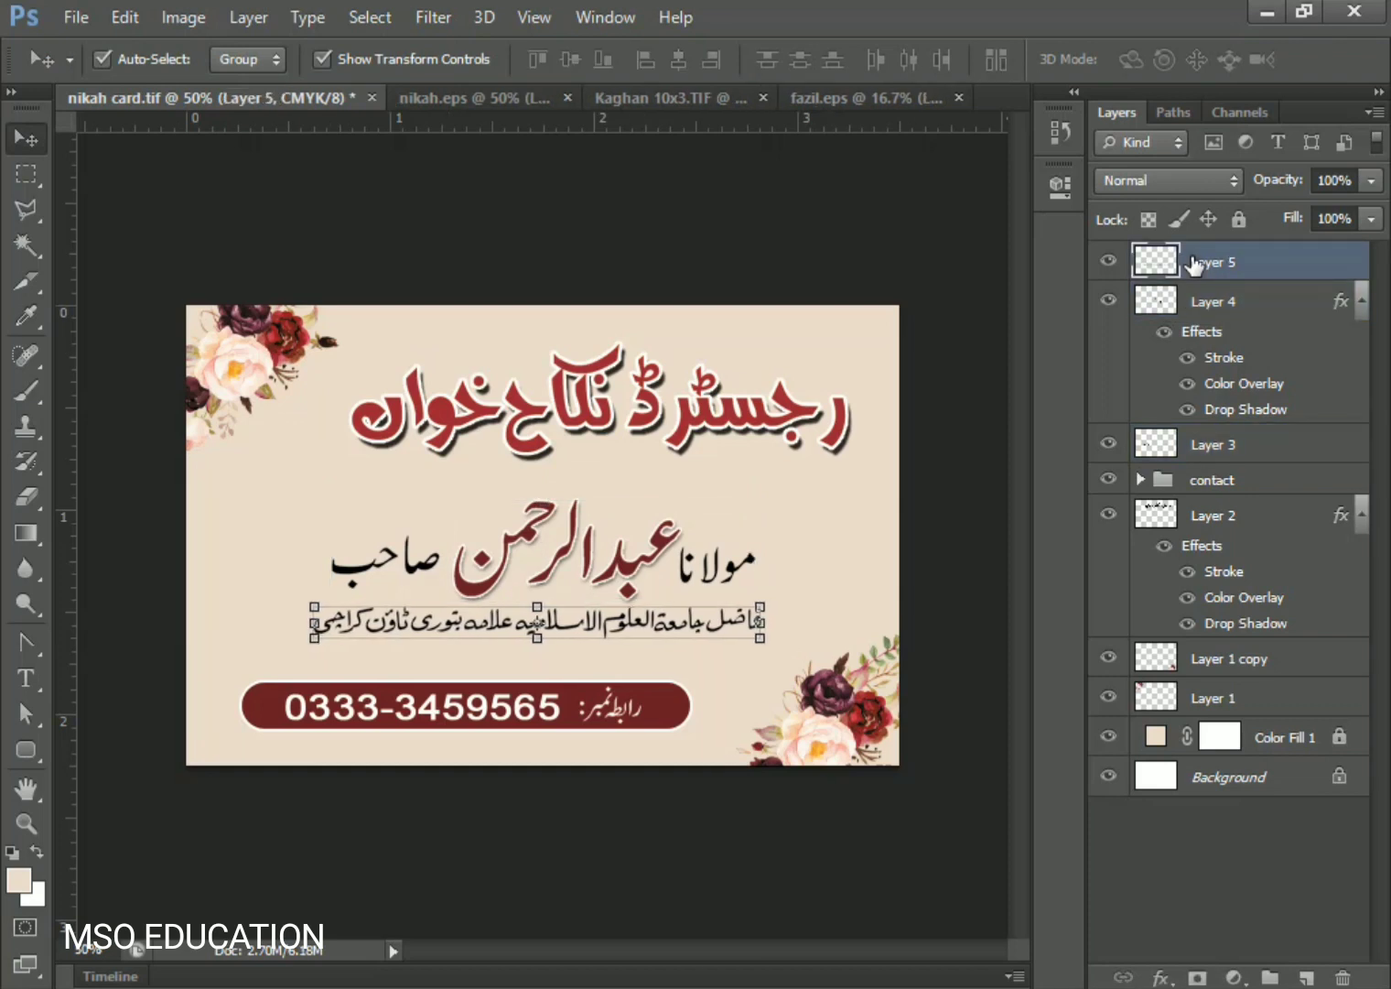